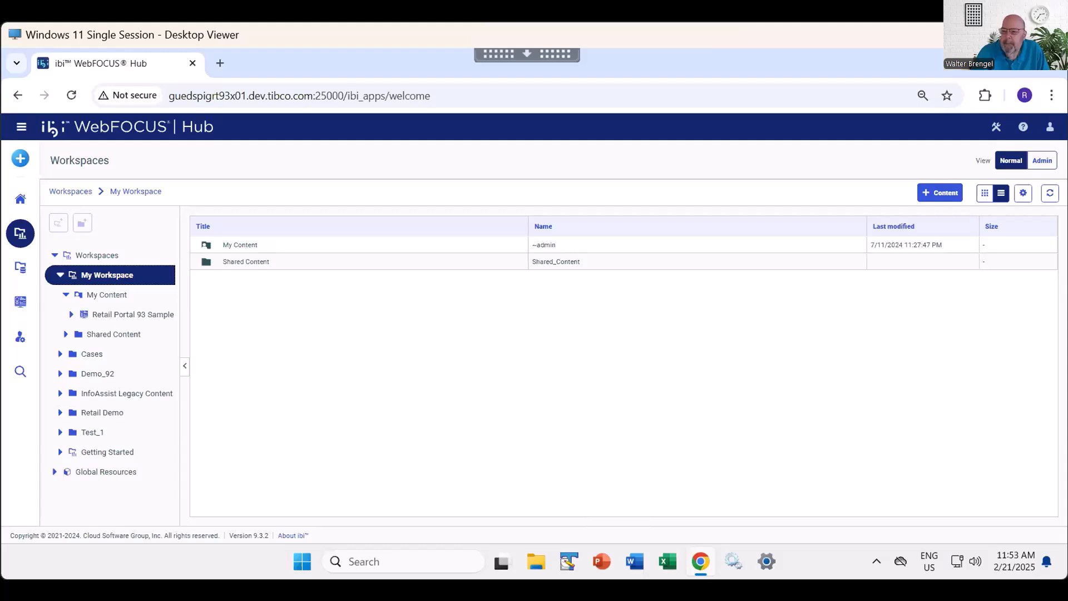
- Start a new Compose Document from the Hub and close it again
left_click(20, 159)
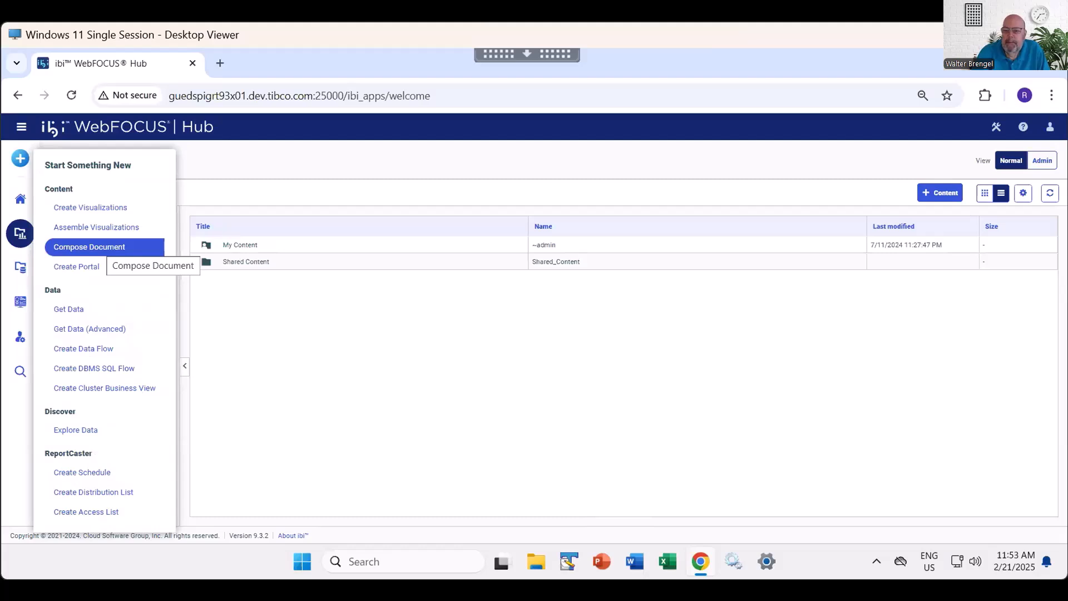
left_click(106, 247)
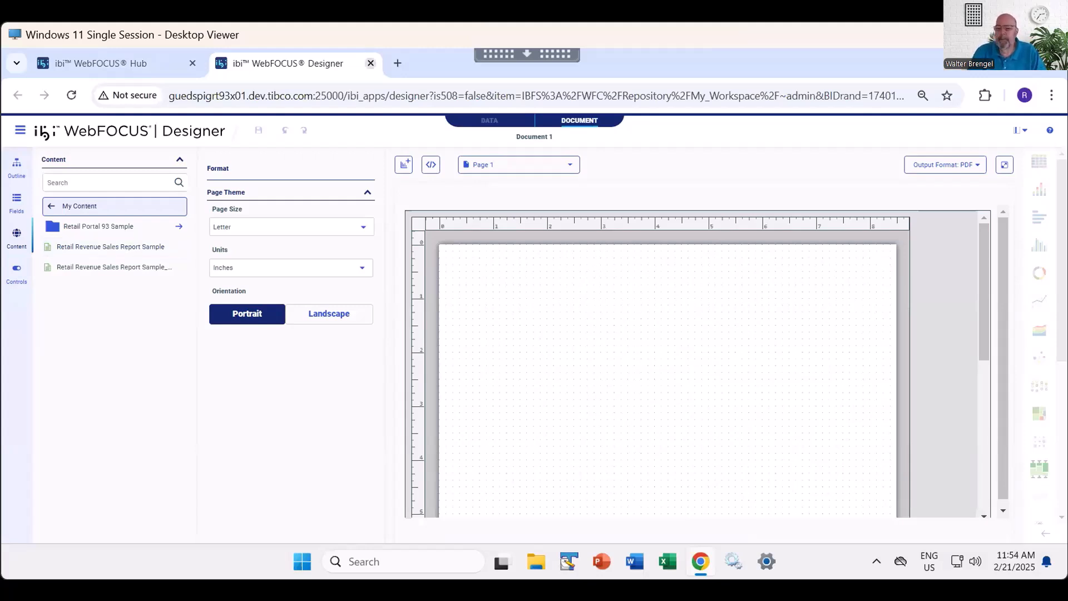
left_click(370, 63)
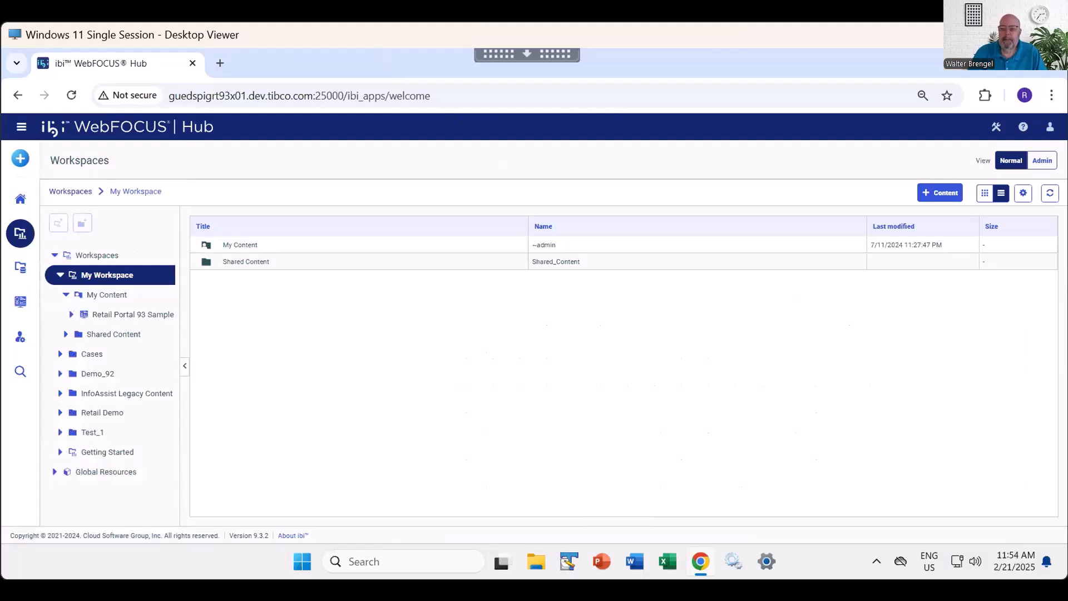
- Assemble a visualization from the Blank template and add an Explorer container to its page
left_click(20, 158)
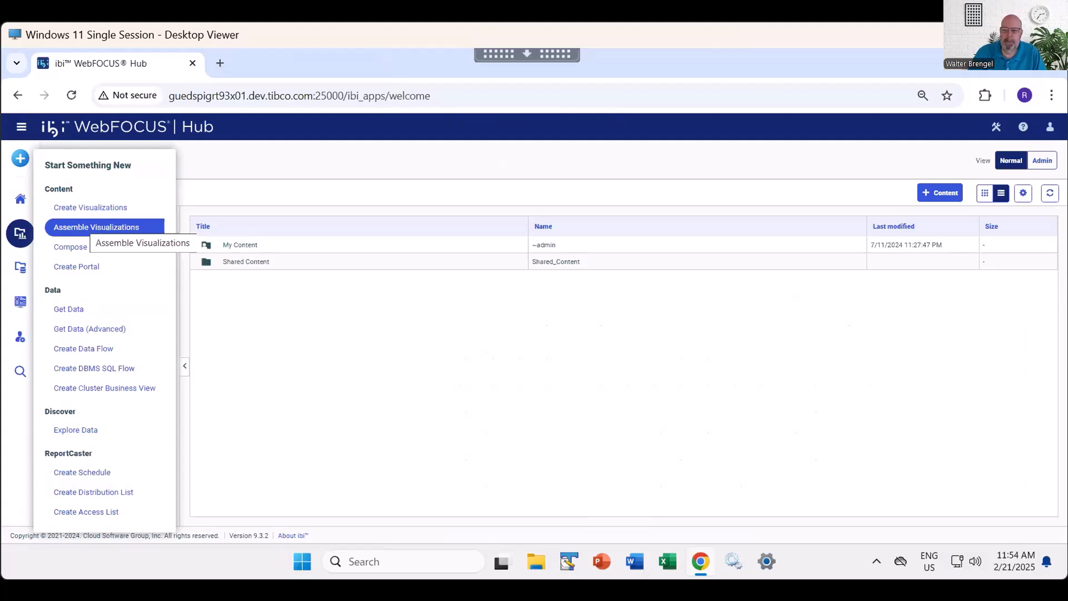
left_click(97, 227)
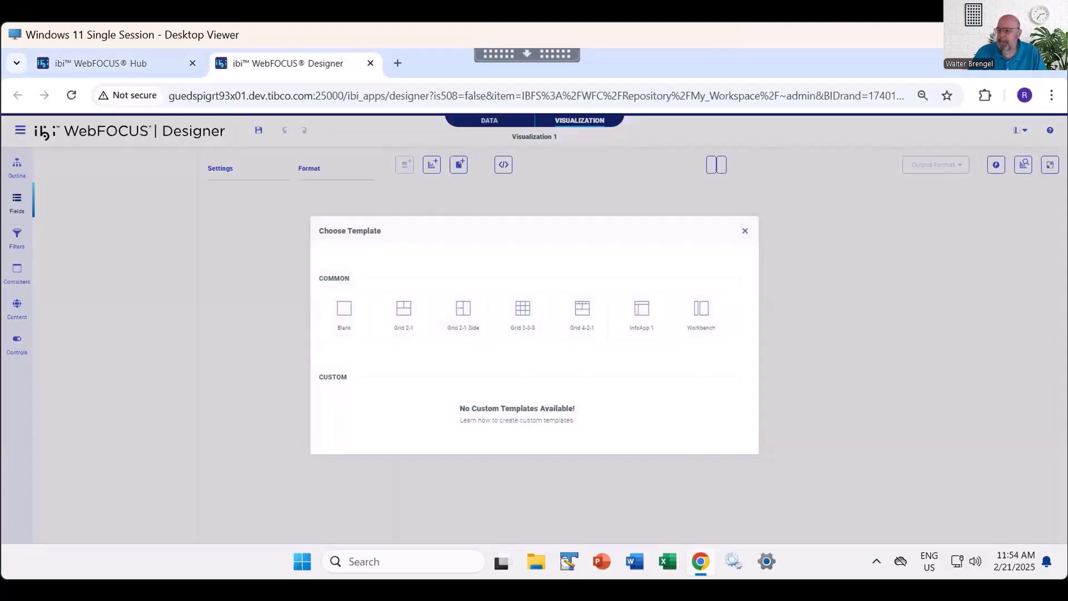
left_click(344, 316)
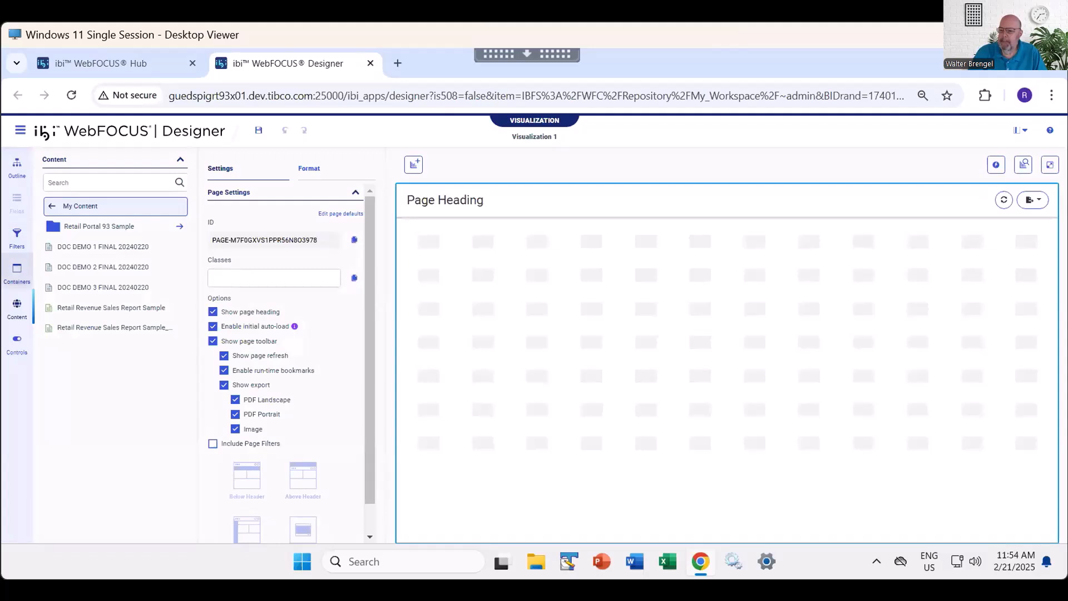
left_click(17, 272)
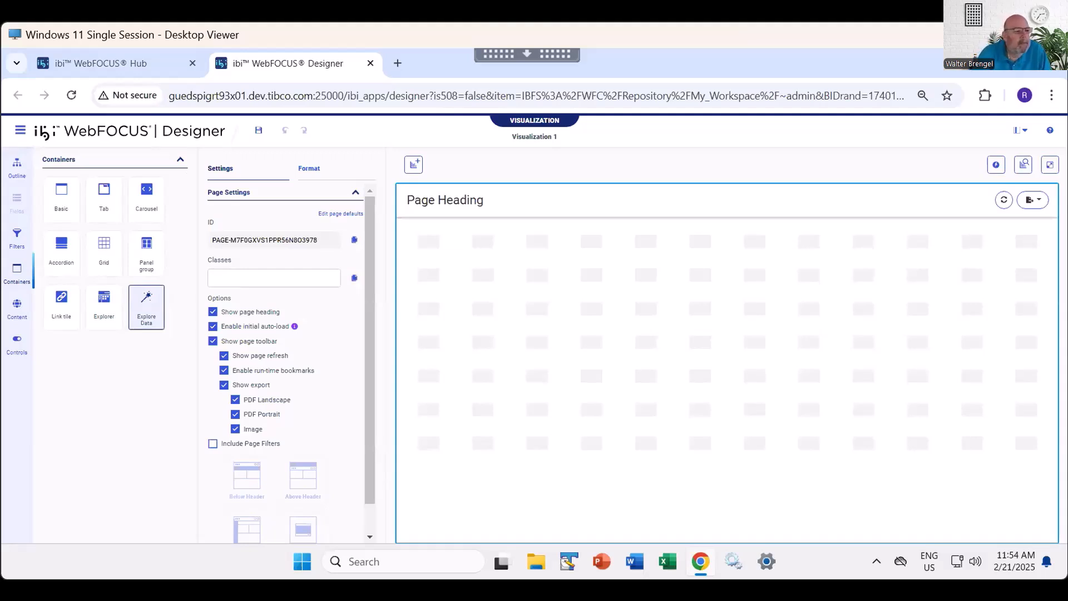
left_click(104, 304)
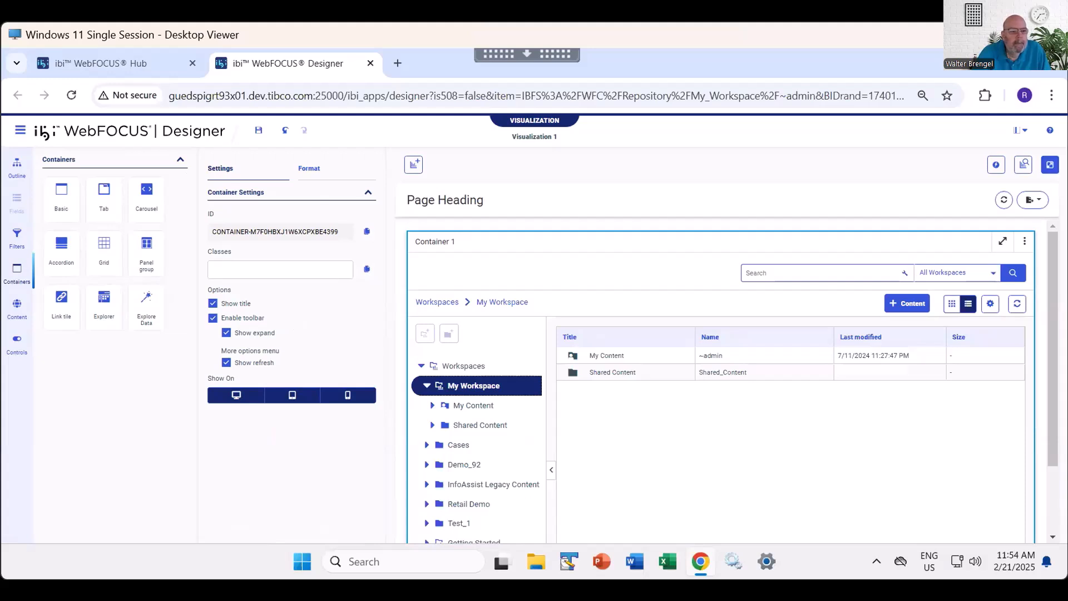
- Run the page in a preview and open the My Content folder in its explorer
left_click(1050, 165)
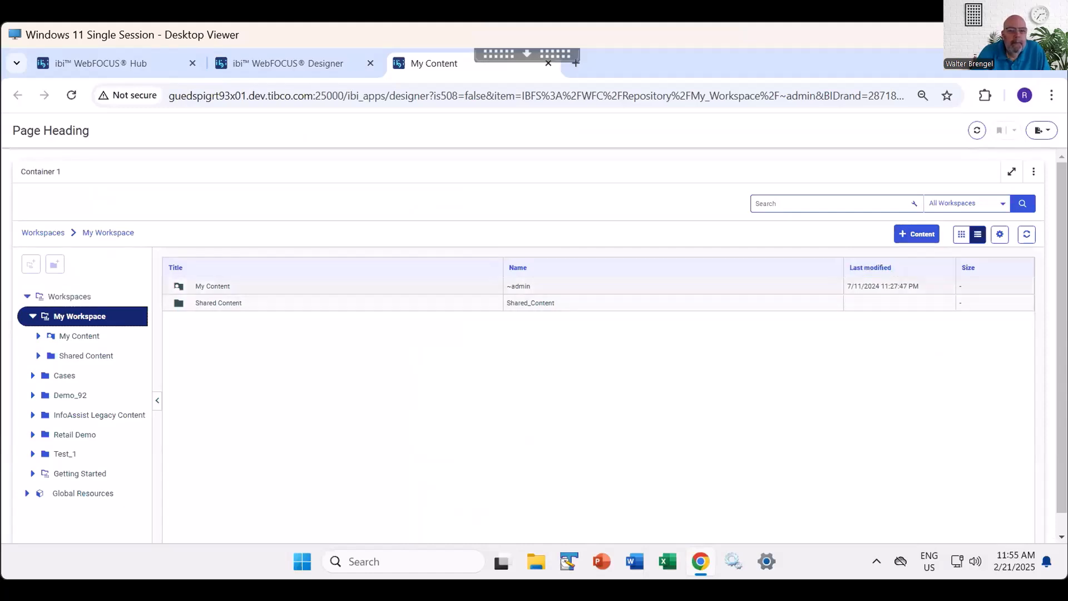
left_click(917, 235)
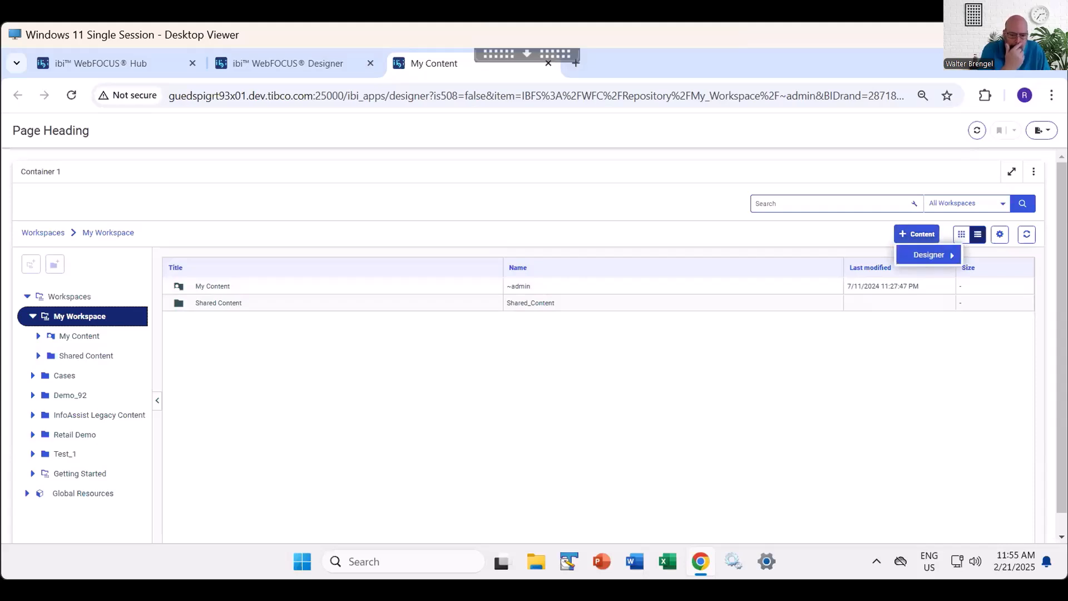
mouse_move(929, 255)
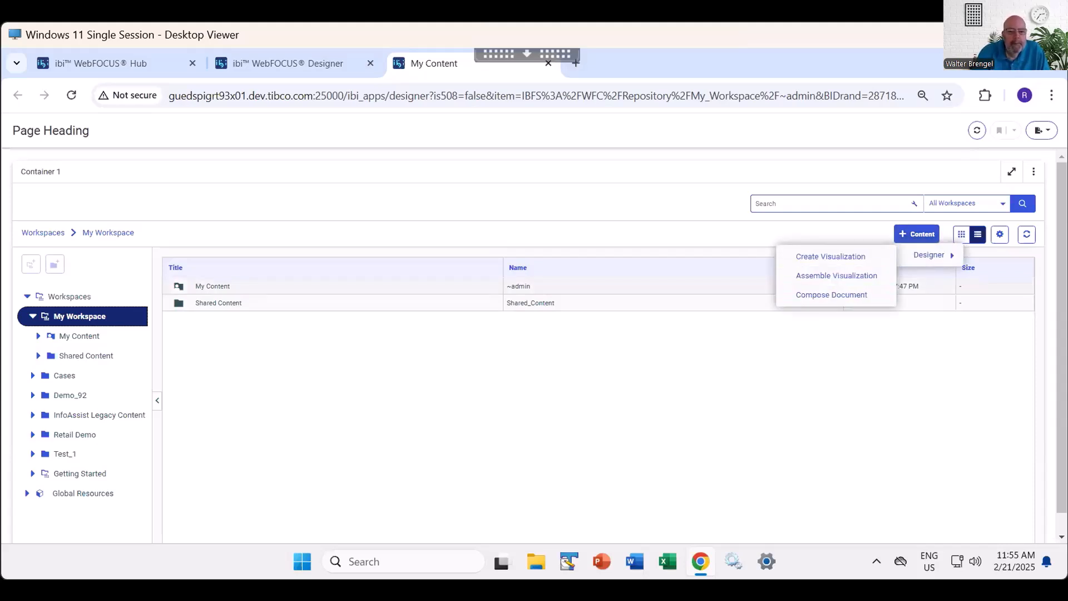
double_click(213, 286)
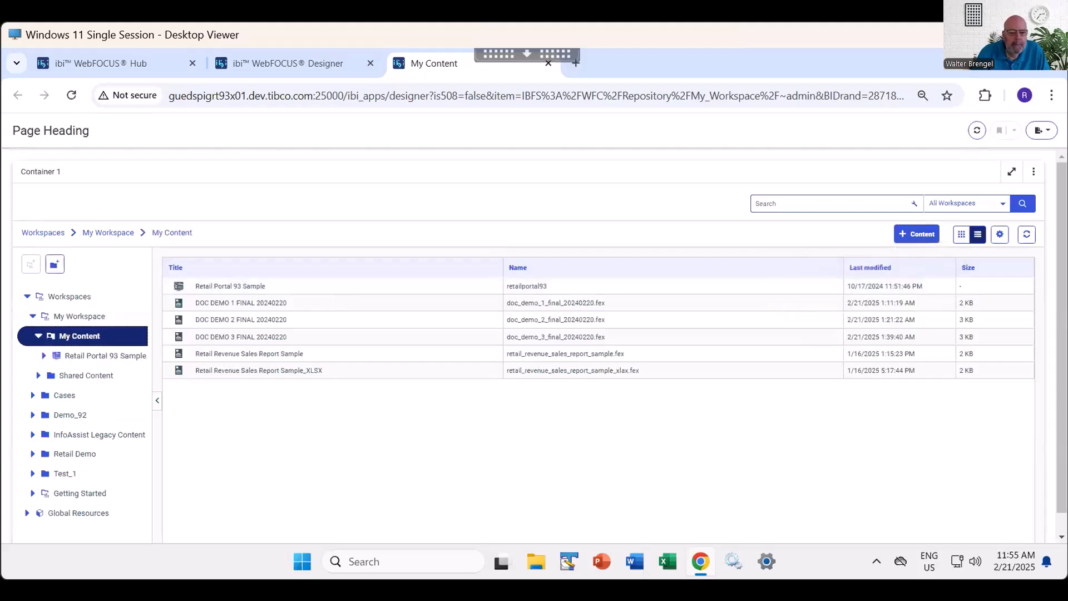
- Compose a new Designer document in My Content through the embedded explorer, and close that document again
left_click(916, 234)
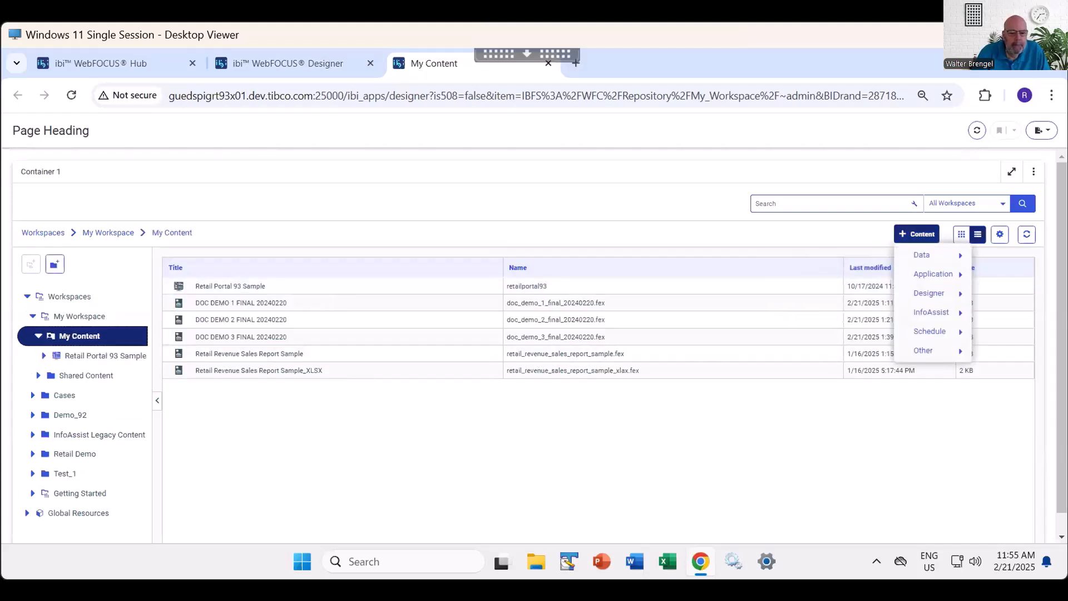
mouse_move(933, 273)
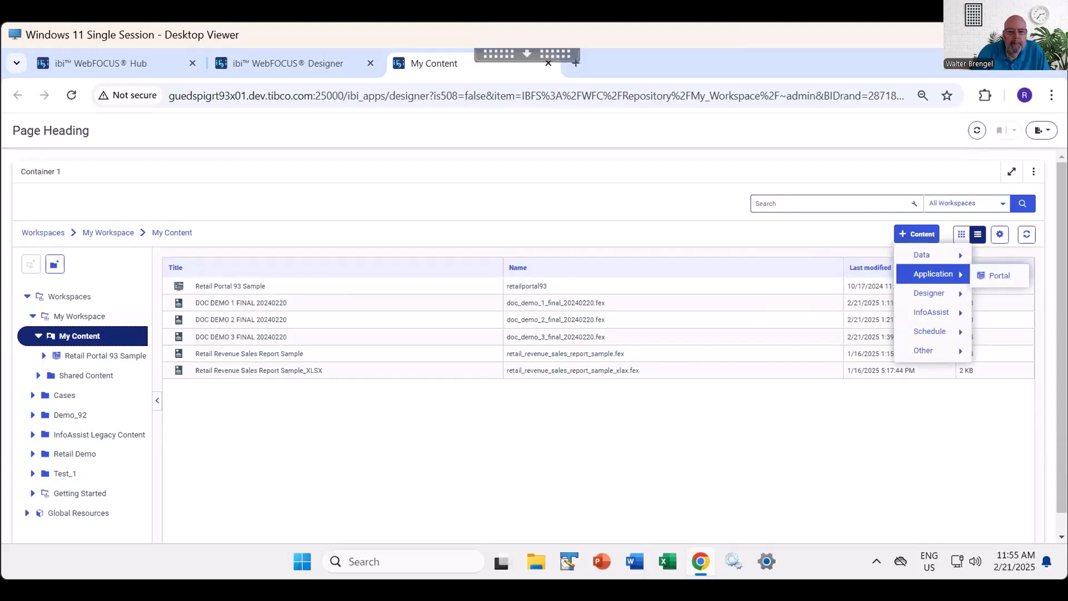
mouse_move(932, 312)
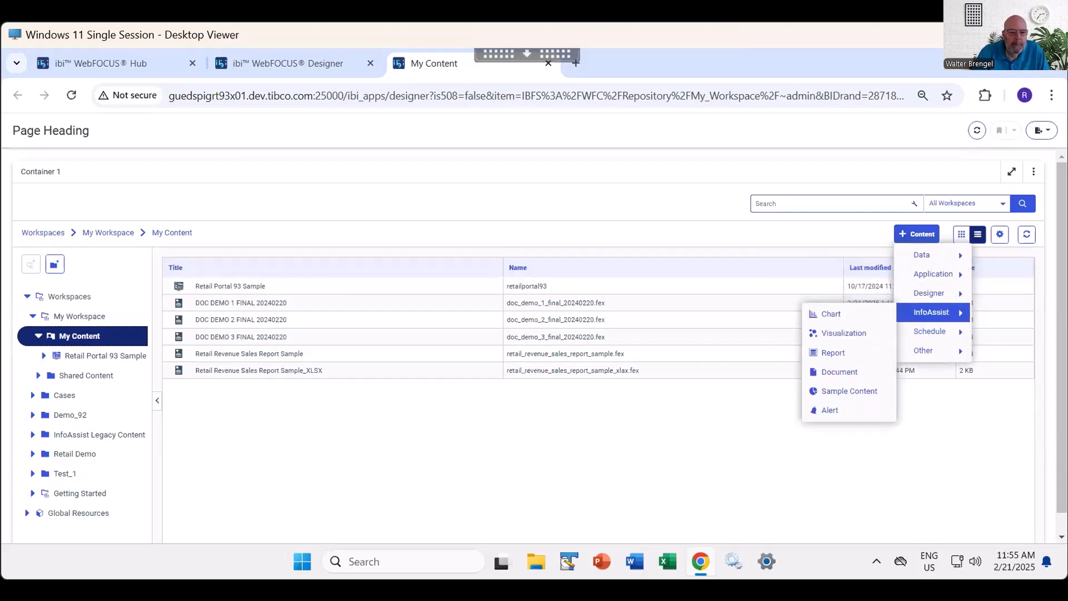
mouse_move(929, 293)
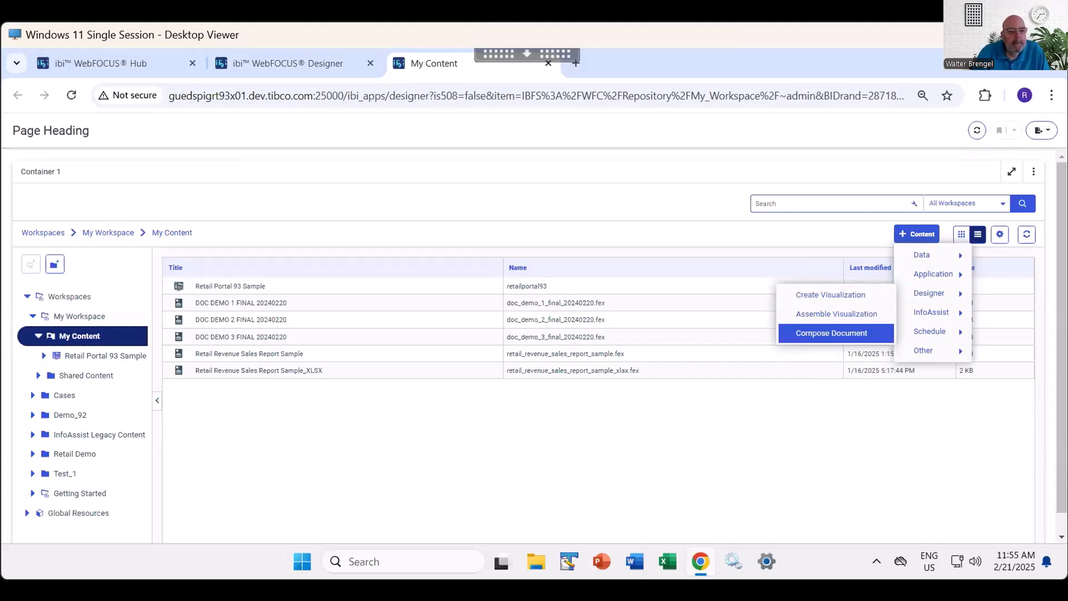
left_click(831, 333)
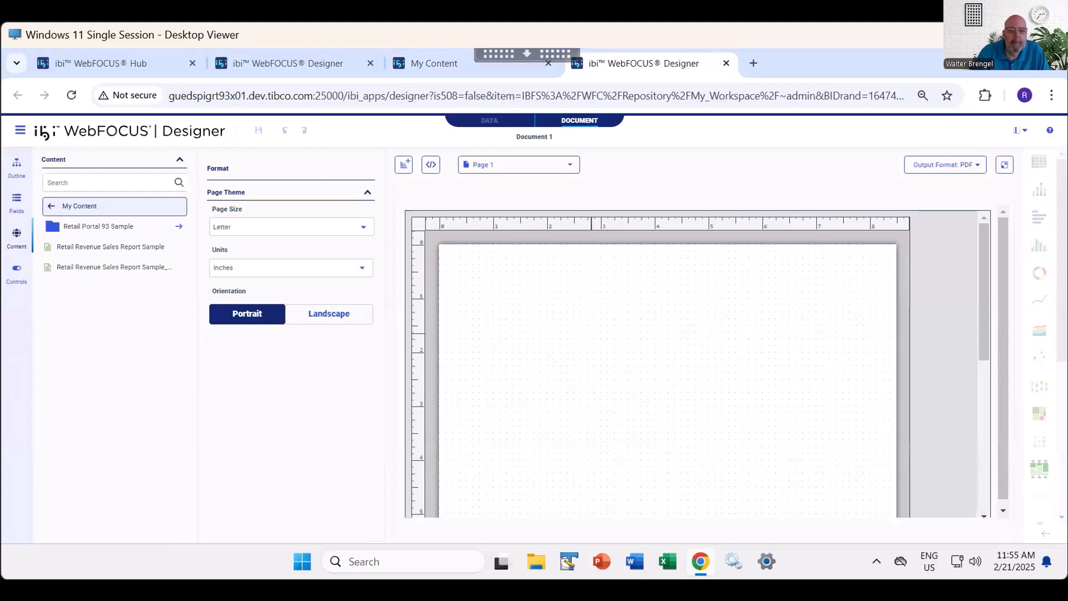
left_click(726, 63)
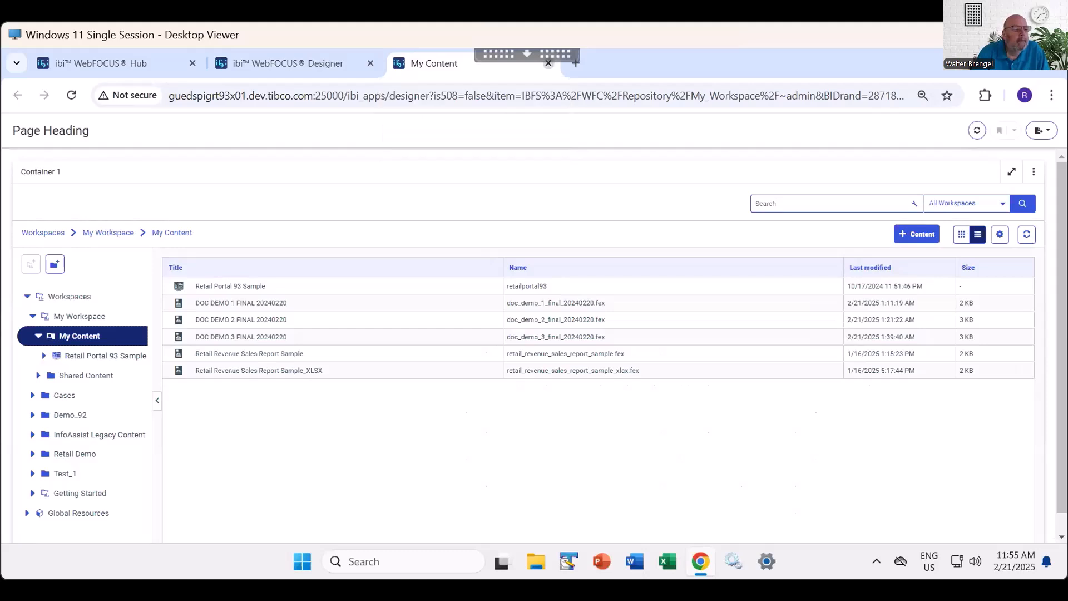
- Close the page preview and discard the unsaved visualization
left_click(548, 63)
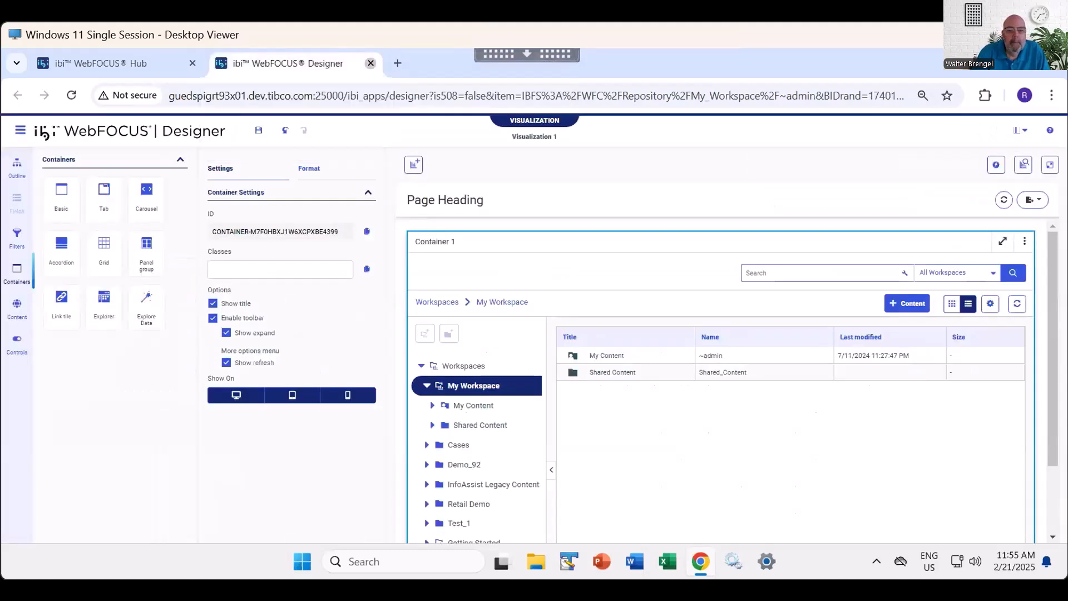
left_click(370, 63)
left_click(601, 191)
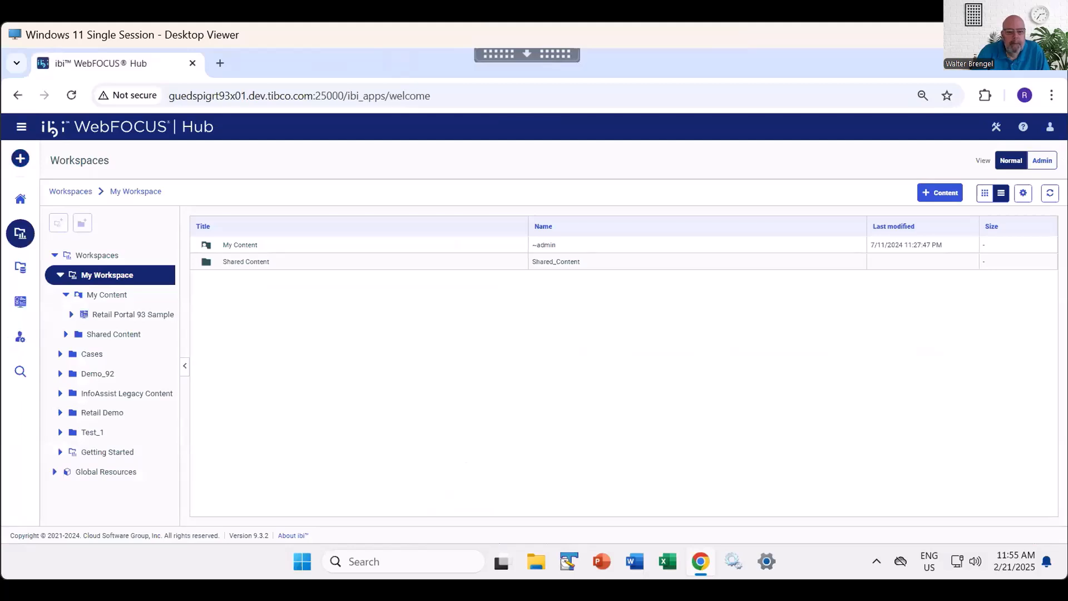
- Start a new Compose Document from the Hub and look at the Designer's main options
left_click(20, 158)
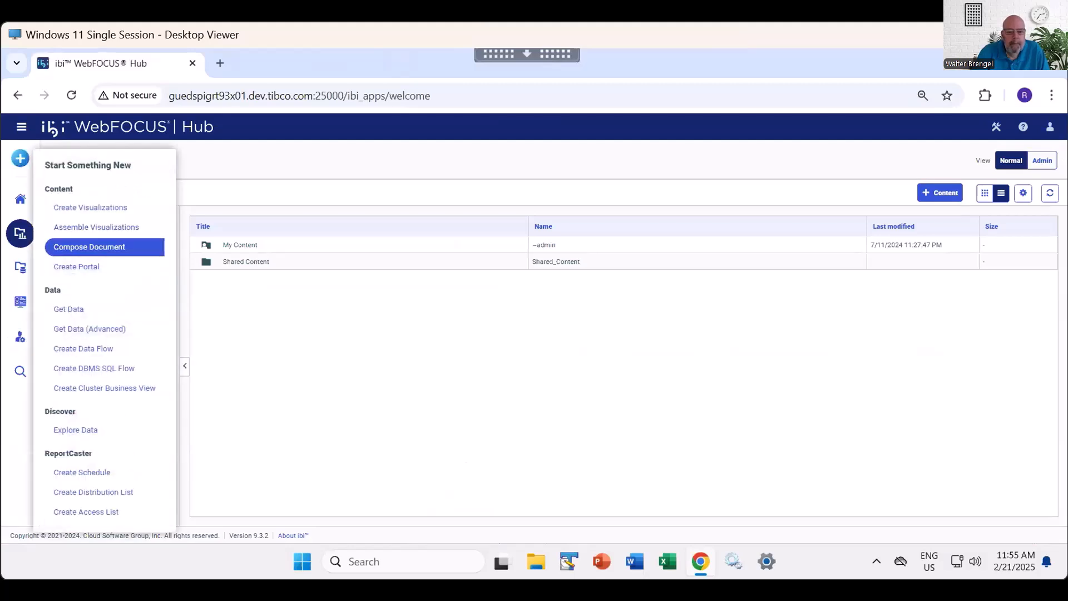
left_click(89, 247)
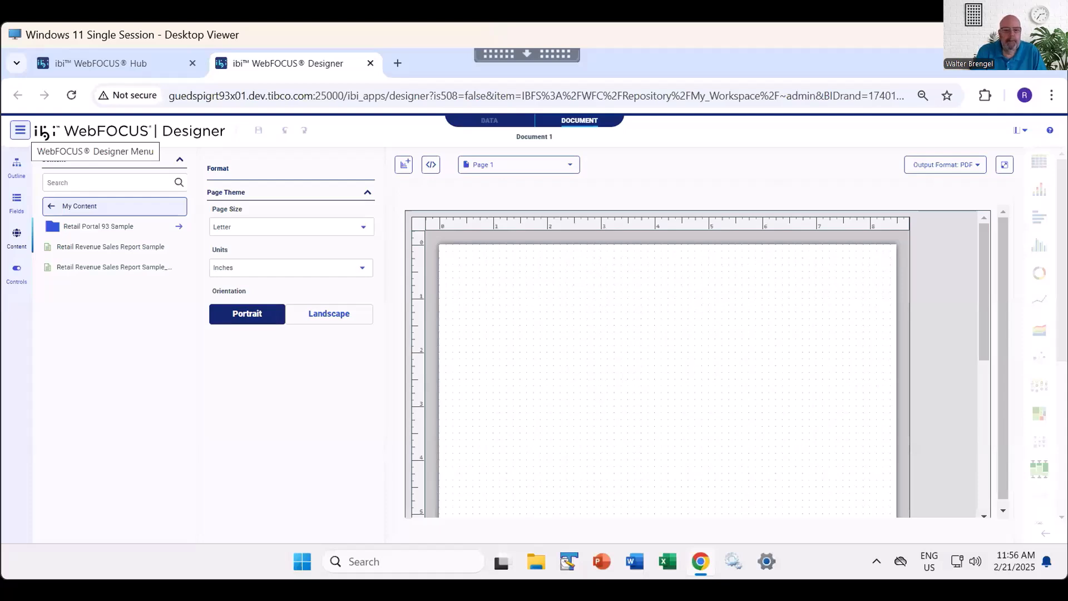
left_click(20, 130)
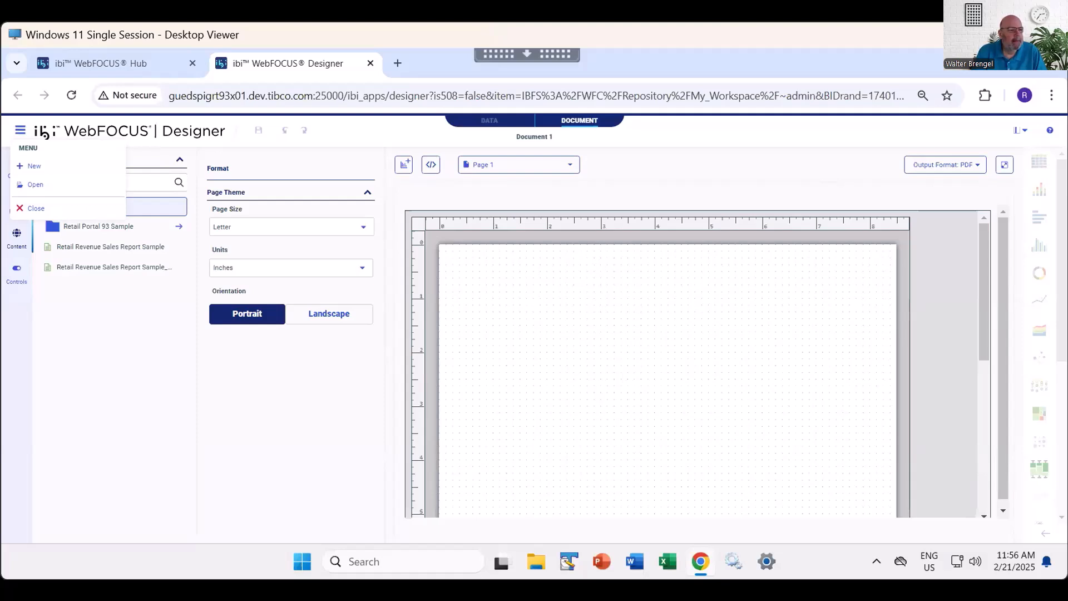
key("Escape")
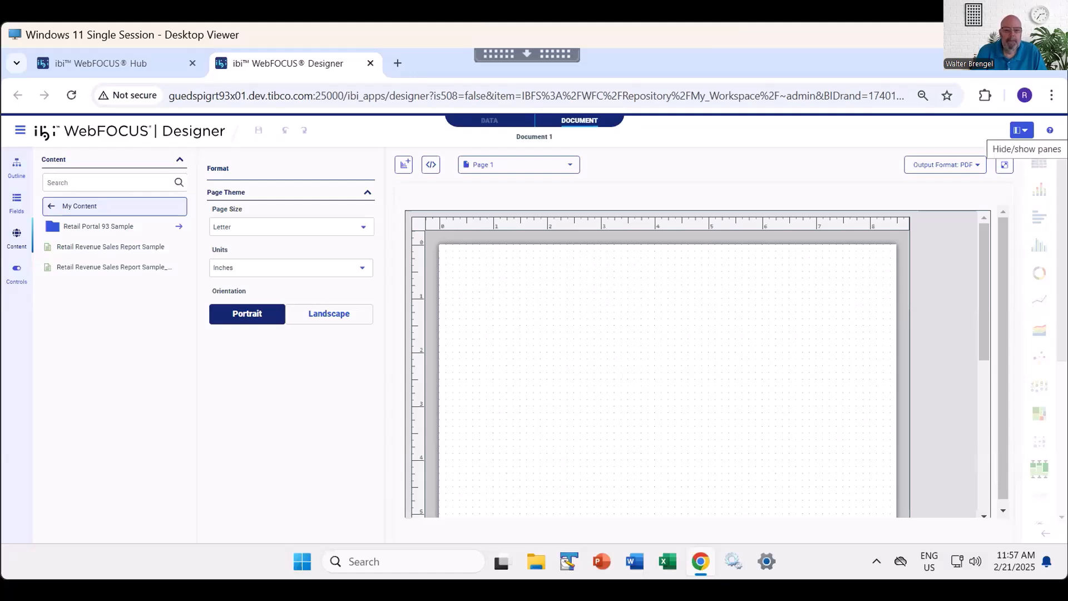
- Hide the Resources pane and show it again
left_click(1022, 130)
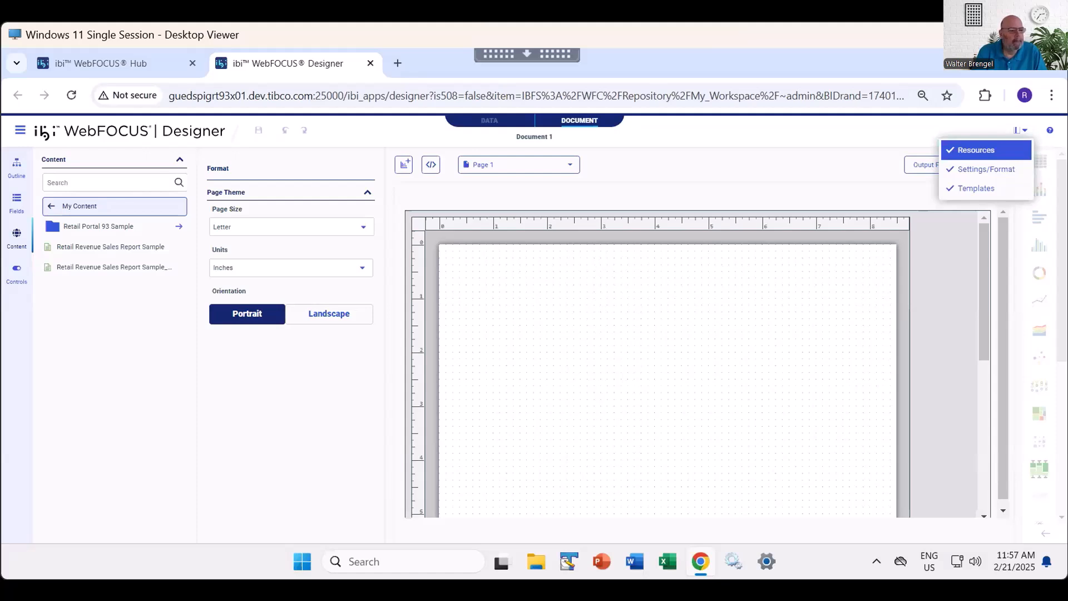
left_click(976, 150)
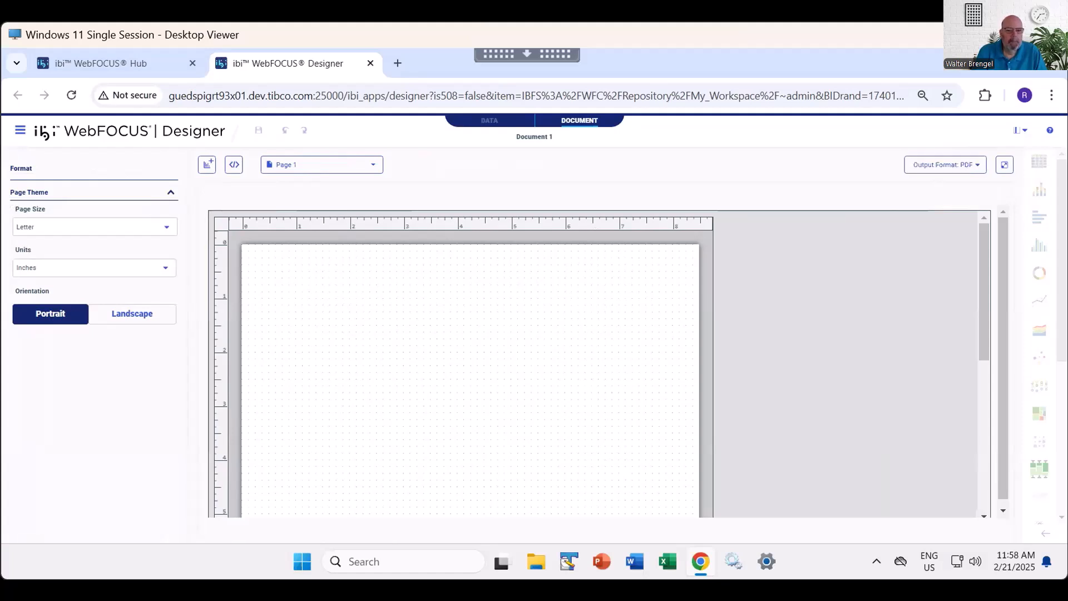
left_click(1020, 131)
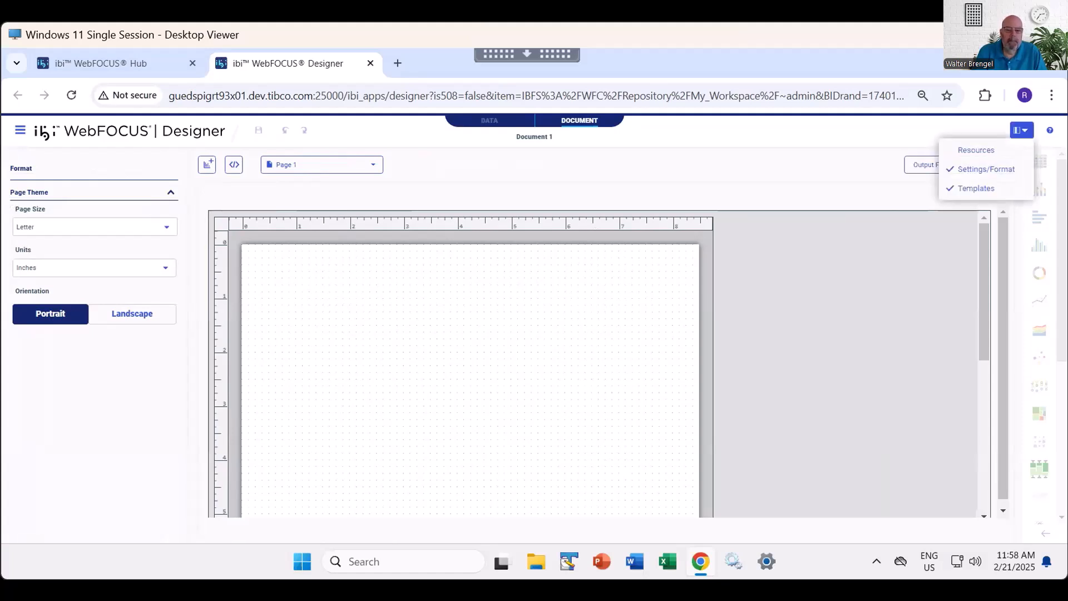
left_click(976, 149)
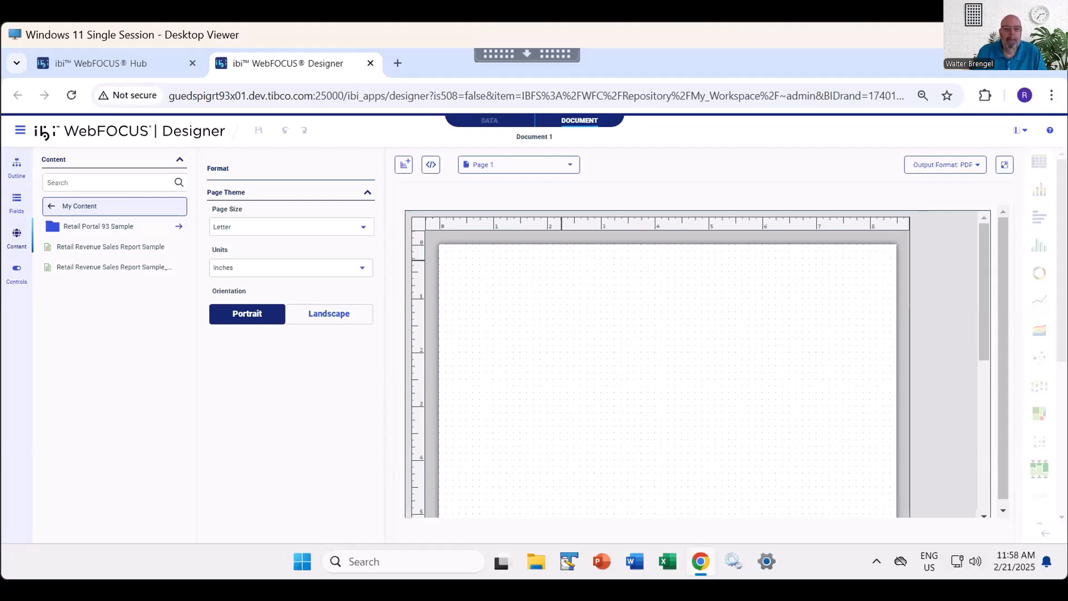
- Hide the Settings/Format pane and show it again
left_click(1021, 130)
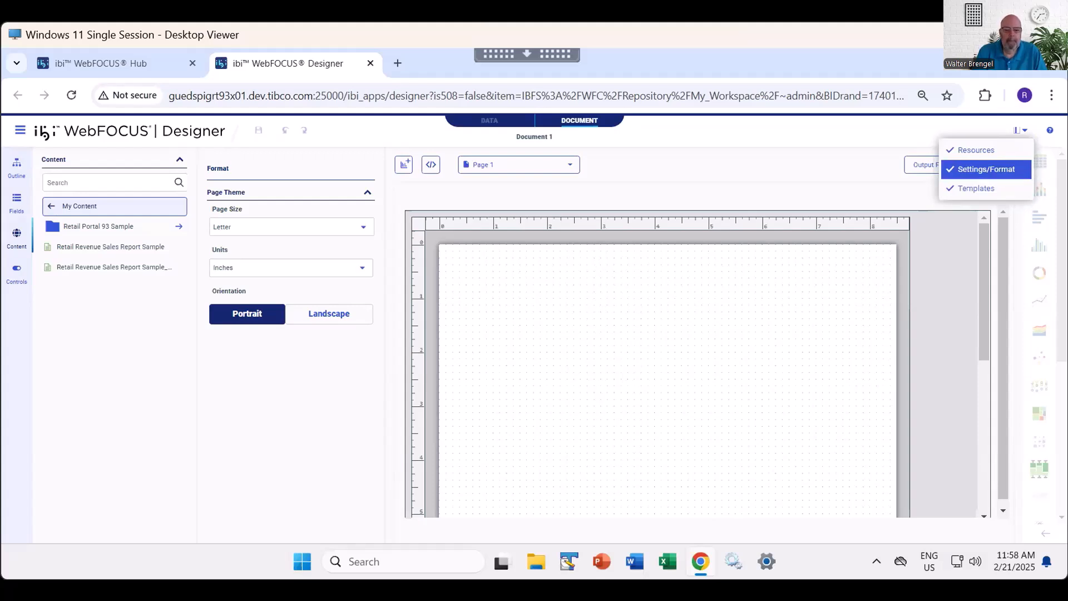
left_click(986, 169)
left_click(1020, 130)
left_click(986, 170)
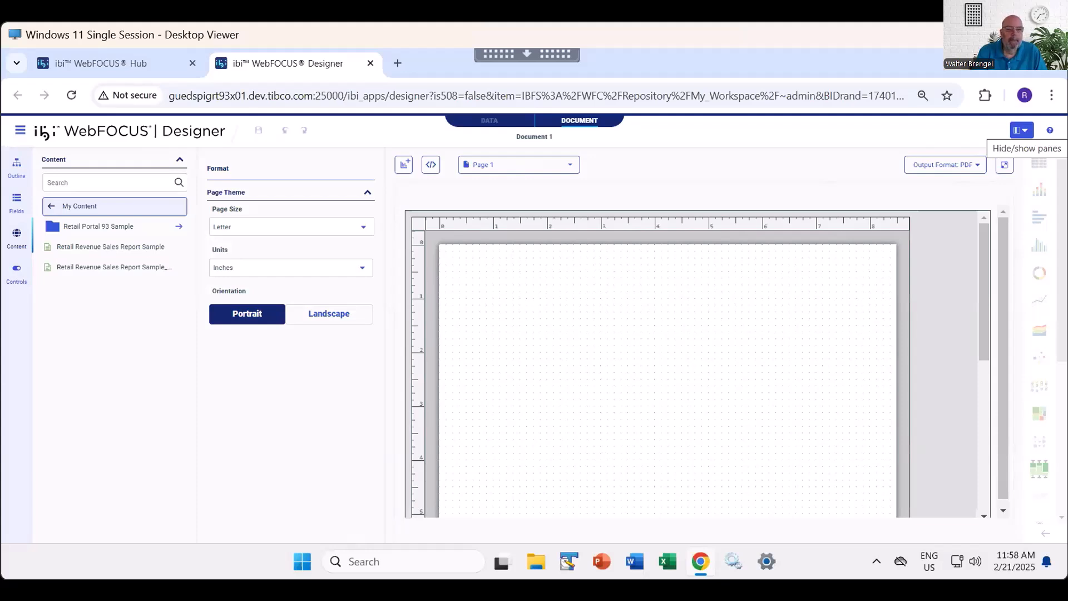
- Hide the Templates pane and show it again
left_click(1022, 130)
left_click(979, 188)
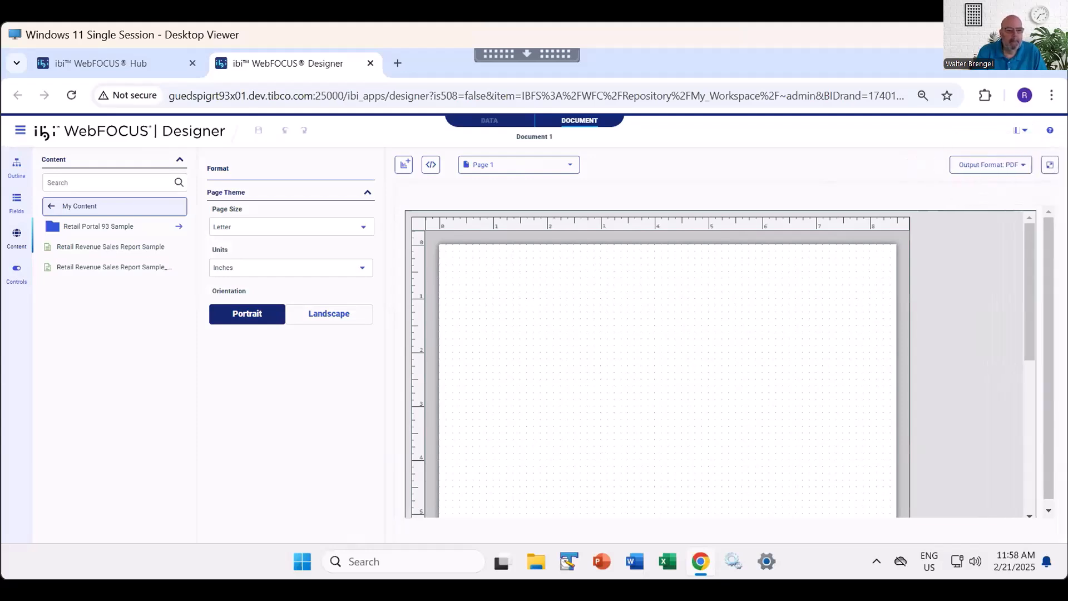
left_click(1022, 130)
left_click(977, 187)
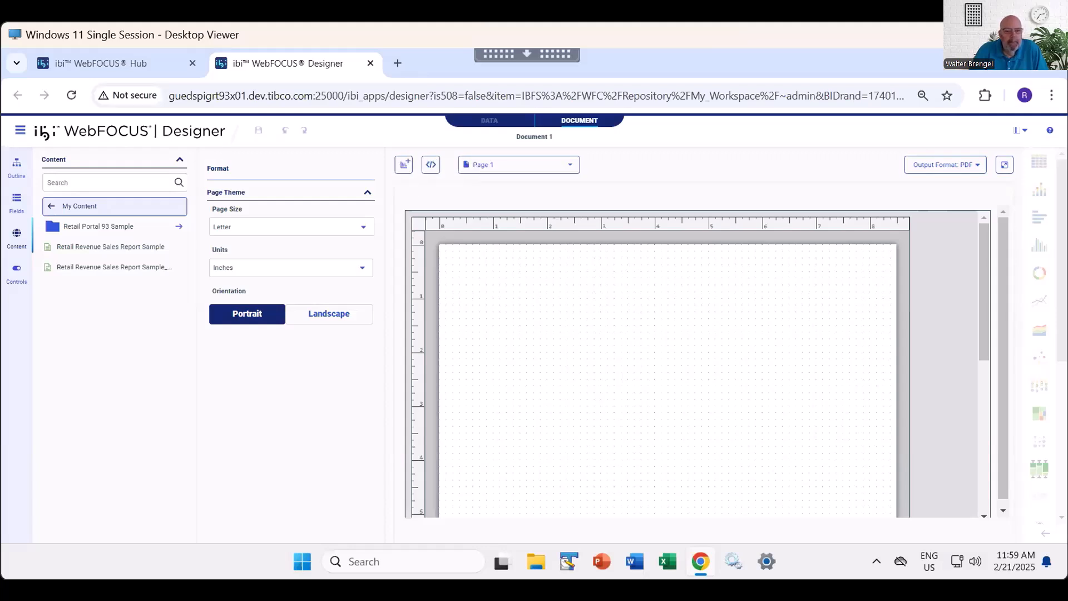
- Add a second page to the document and duplicate Page 1
left_click(518, 164)
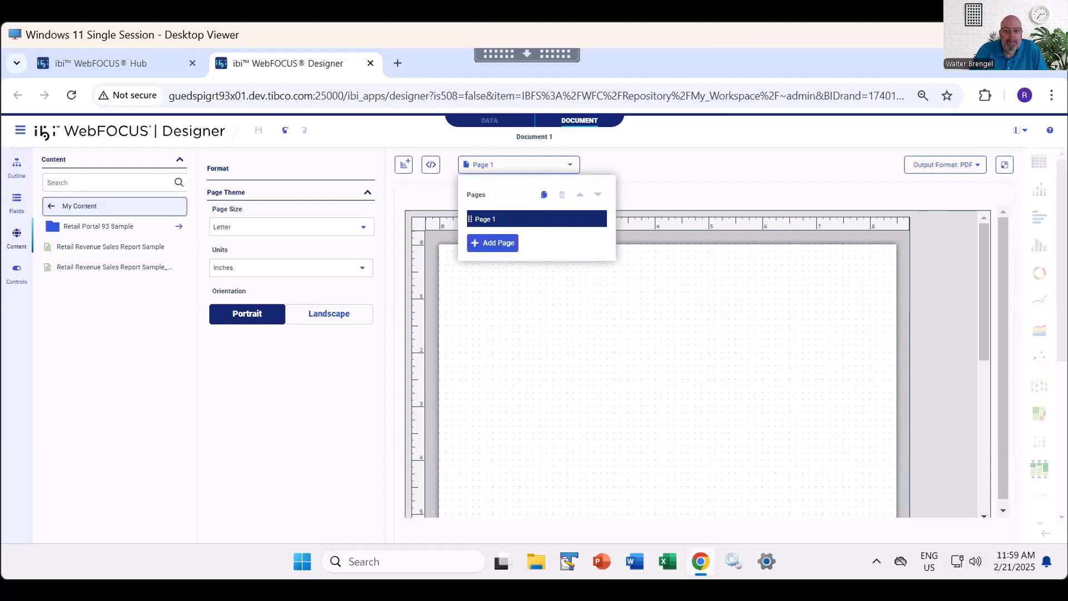
left_click(492, 243)
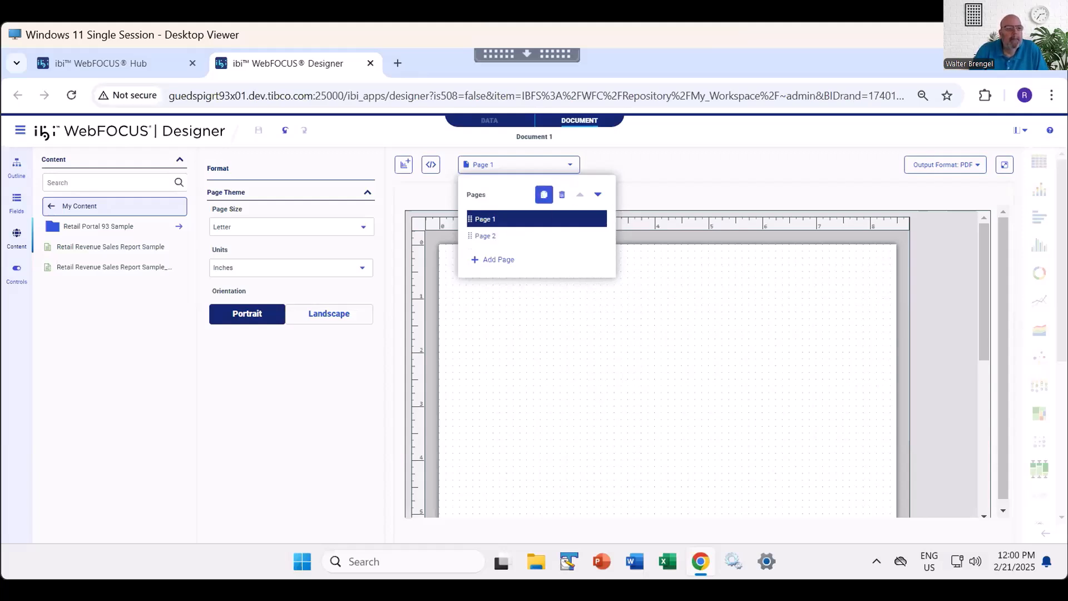
left_click(543, 194)
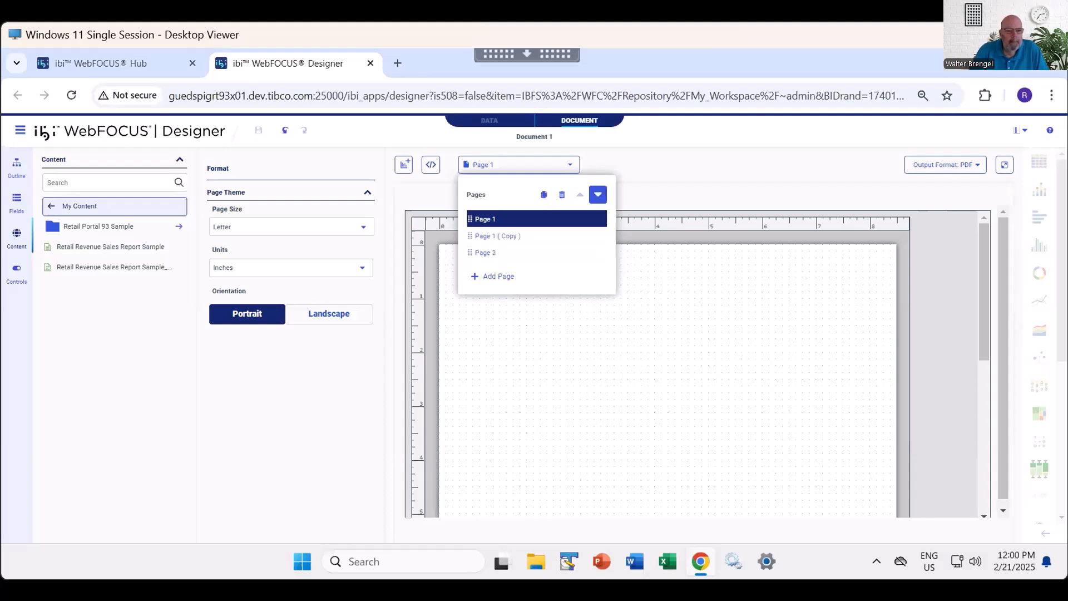
- Move Page 1 down to the end of the page order and back up to first place
left_click(598, 195)
left_click(597, 194)
left_click(580, 195)
left_click(579, 194)
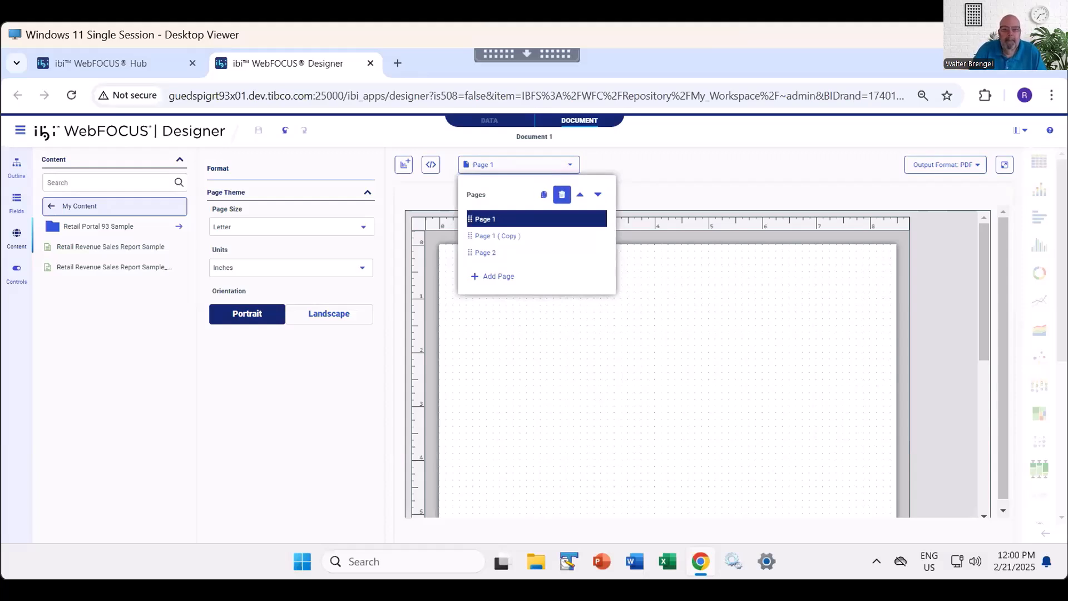
- Delete the duplicated page, Page 1 ( Copy ), from the document
left_click(501, 236)
right_click(504, 236)
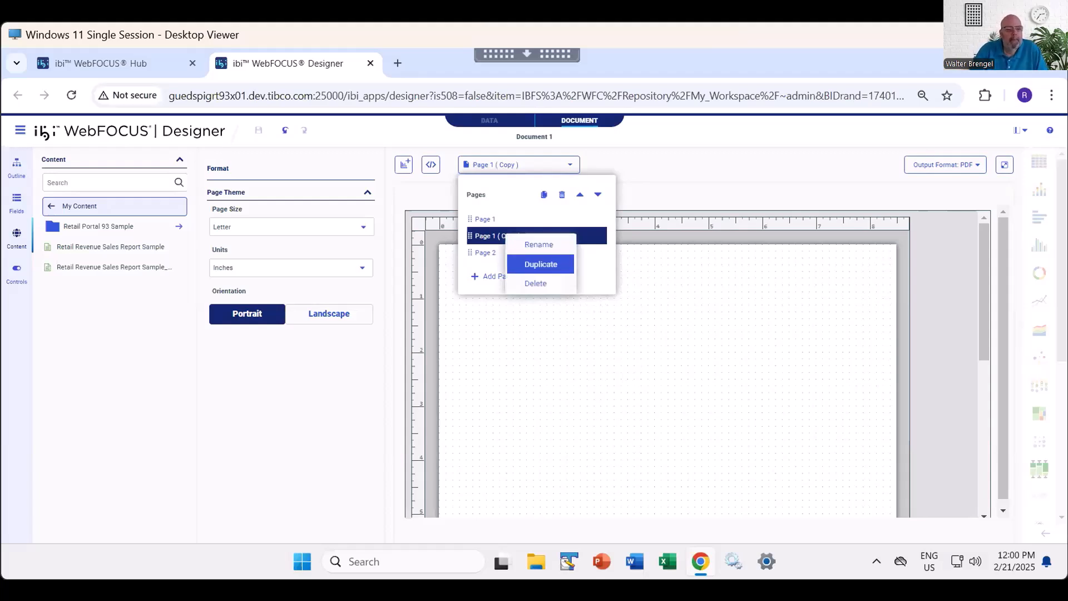
left_click(536, 283)
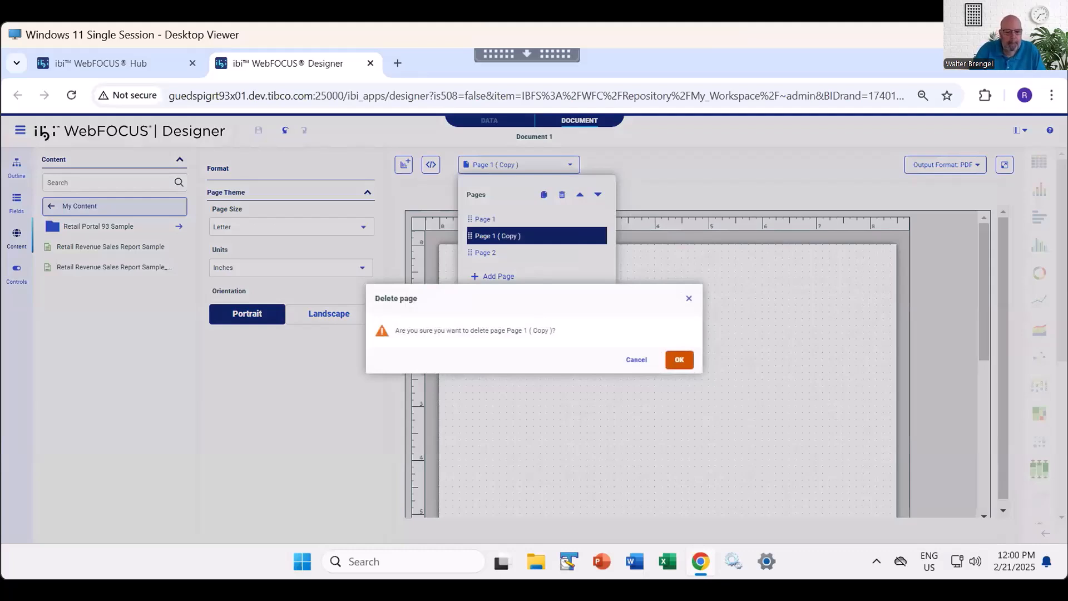
left_click(679, 360)
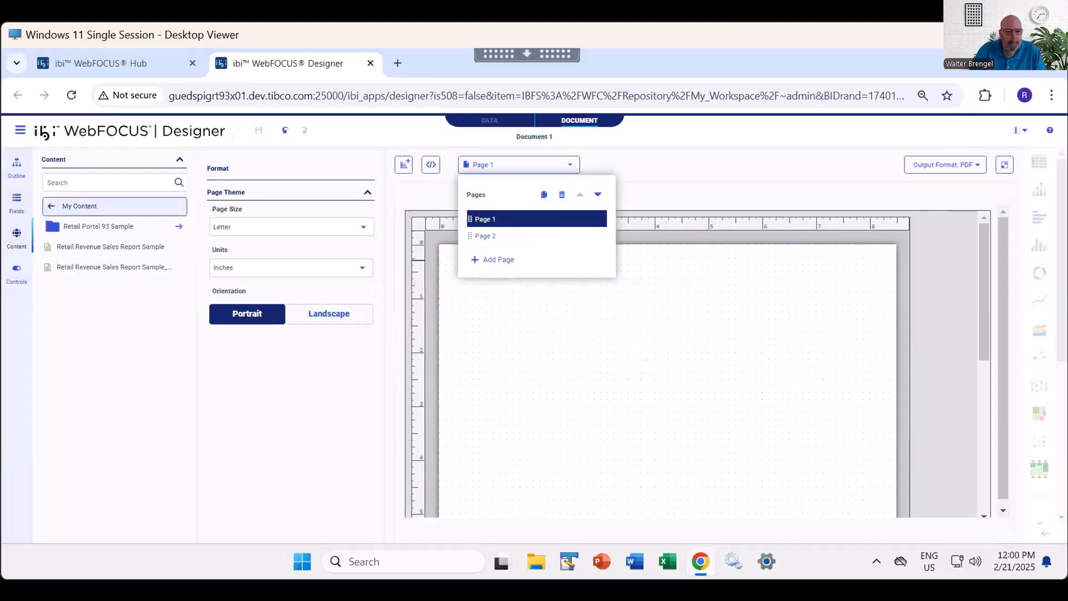
- Delete Page 2 from the document
left_click(500, 236)
right_click(494, 236)
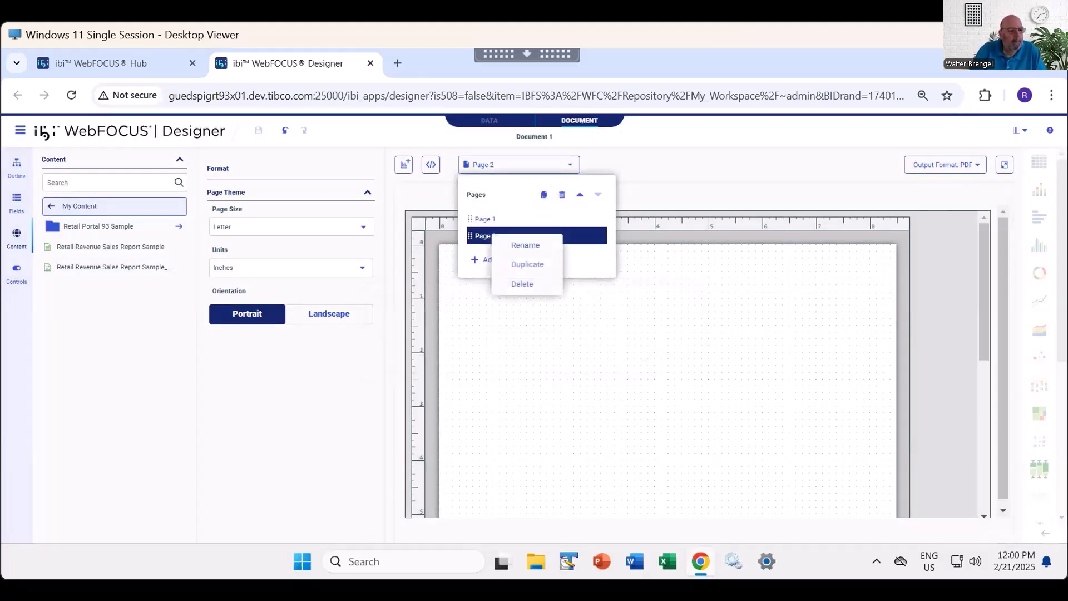
left_click(521, 284)
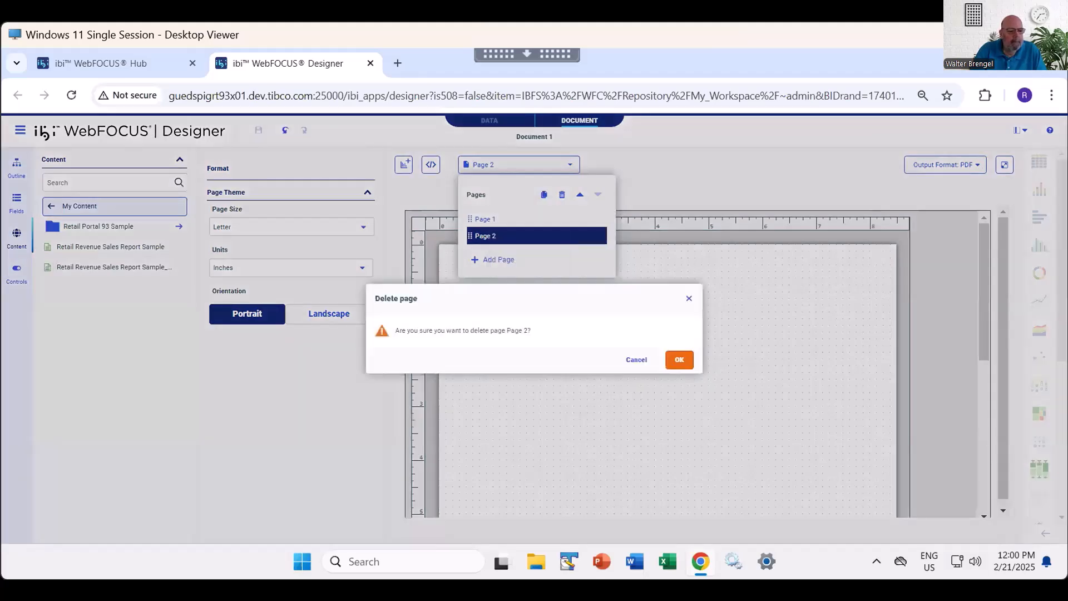
left_click(678, 359)
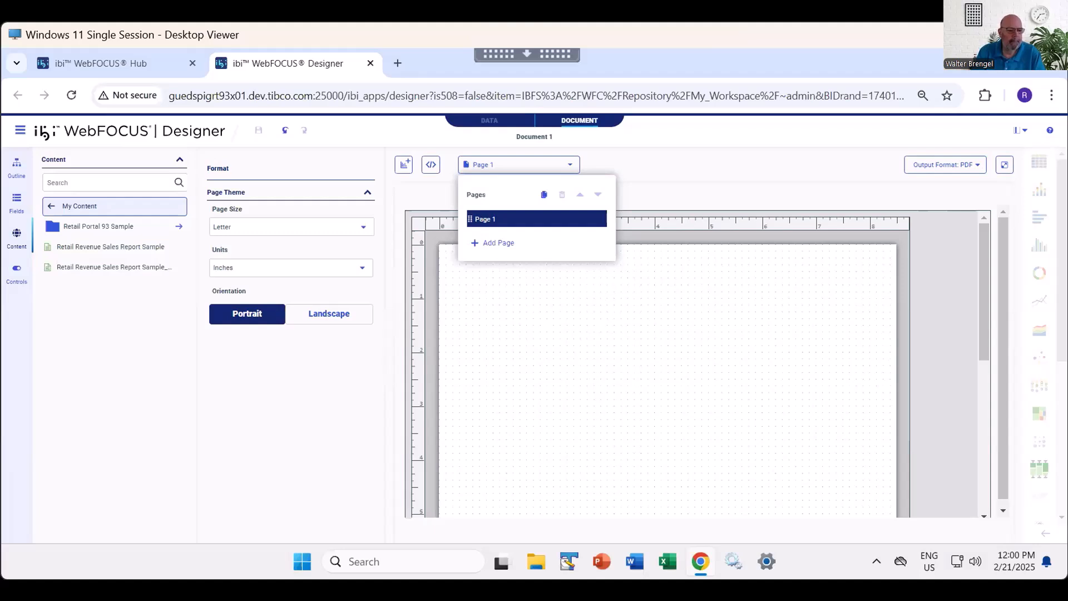
- Check the commands offered for Page 1, and look through the output formats offered for the document
right_click(501, 216)
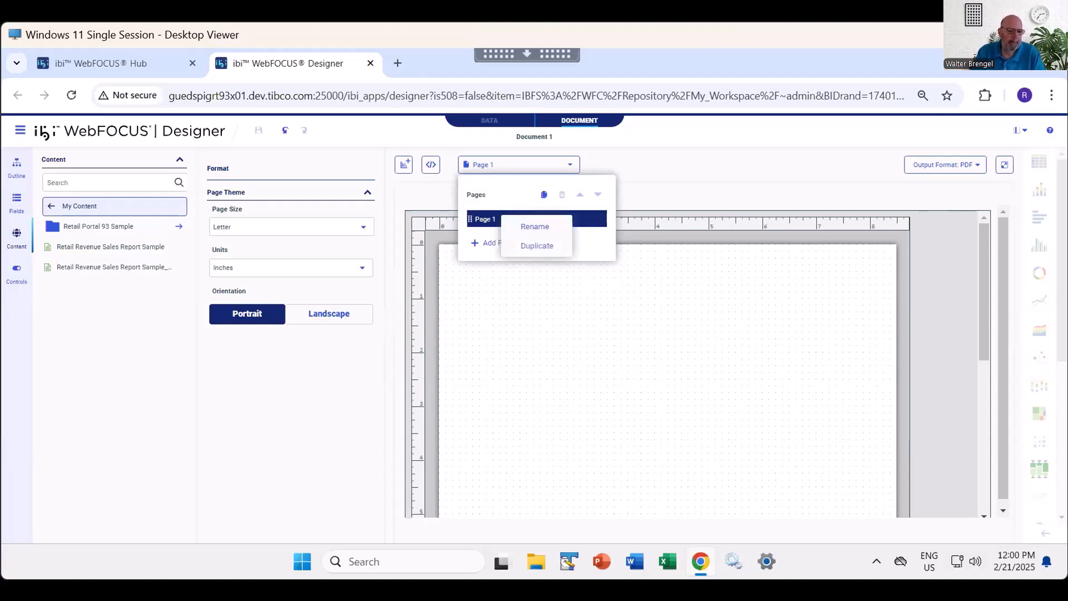
key("Escape")
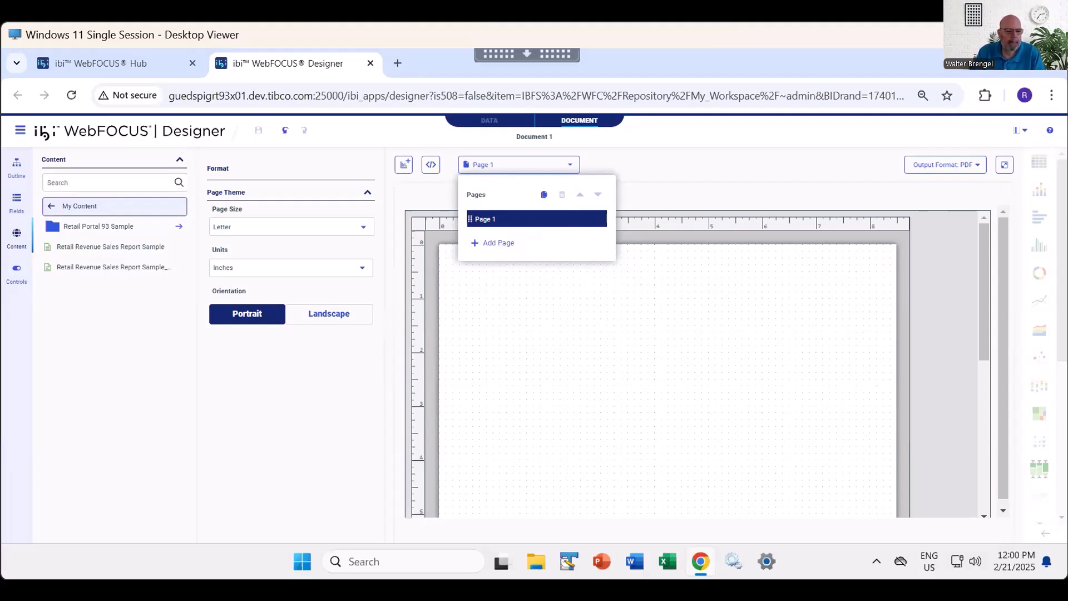
key("Escape")
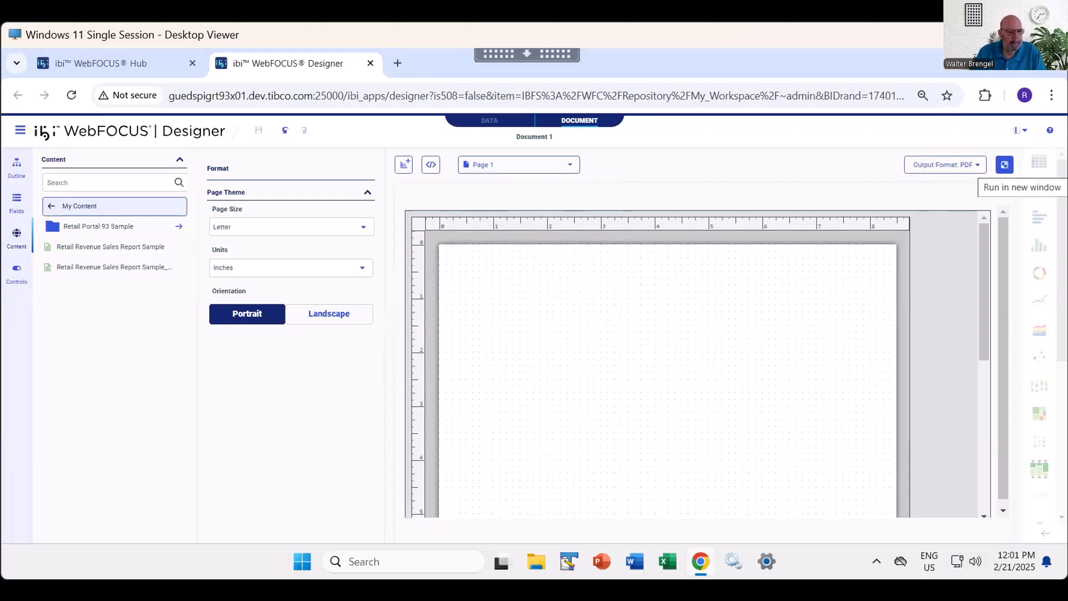
left_click(946, 164)
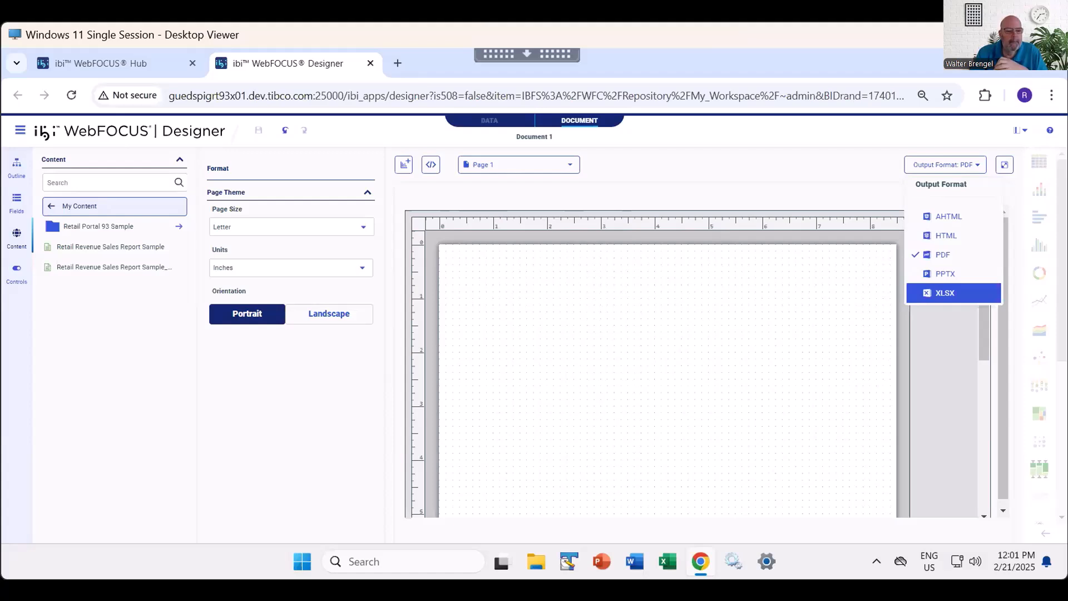
left_click(945, 164)
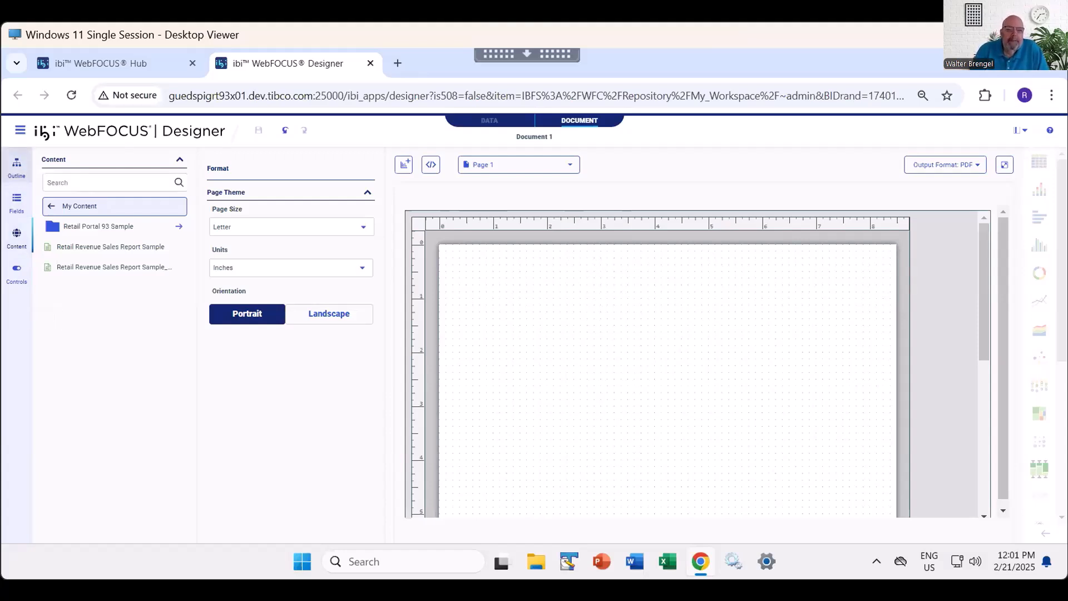
- Show the document's outline, view the generated procedure code, and close the code editor
left_click(16, 167)
right_click(84, 182)
left_click(136, 194)
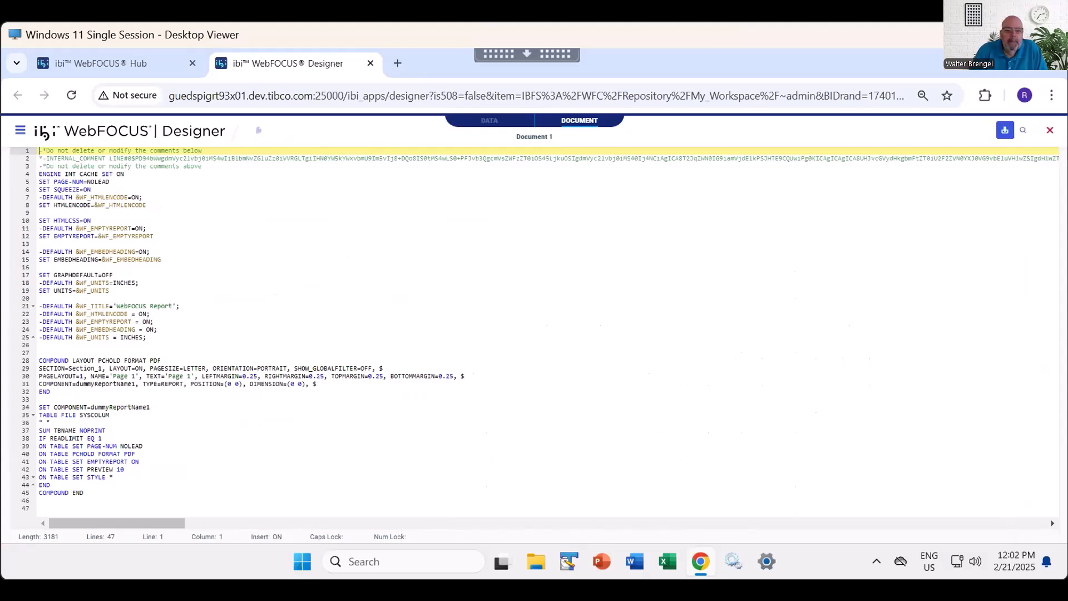
left_click(1050, 130)
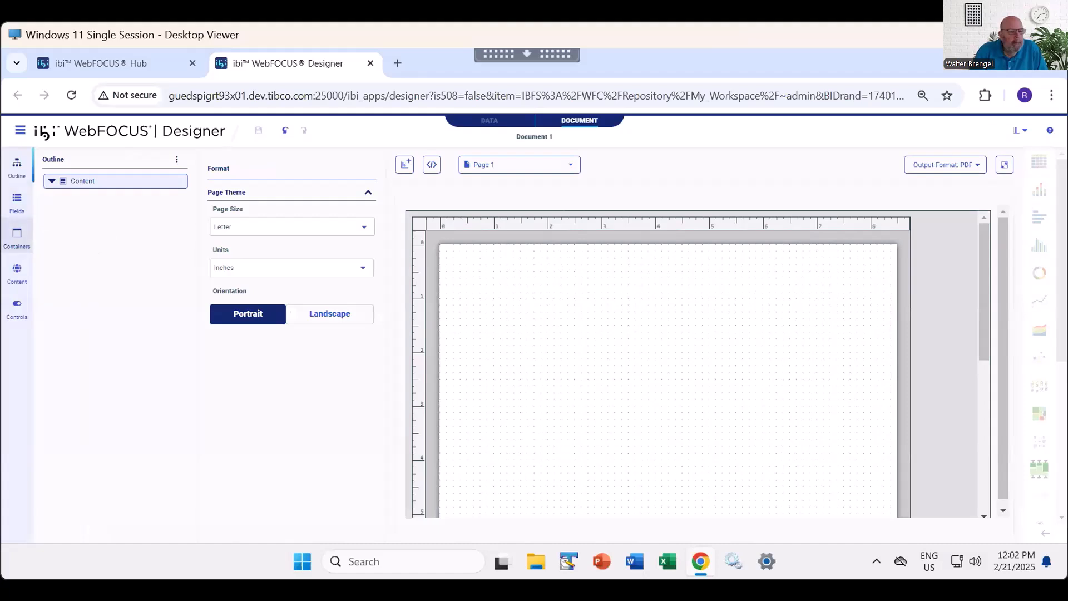
- Look through the Fields, Containers, Content and Controls resources, and return to the Outline
left_click(16, 201)
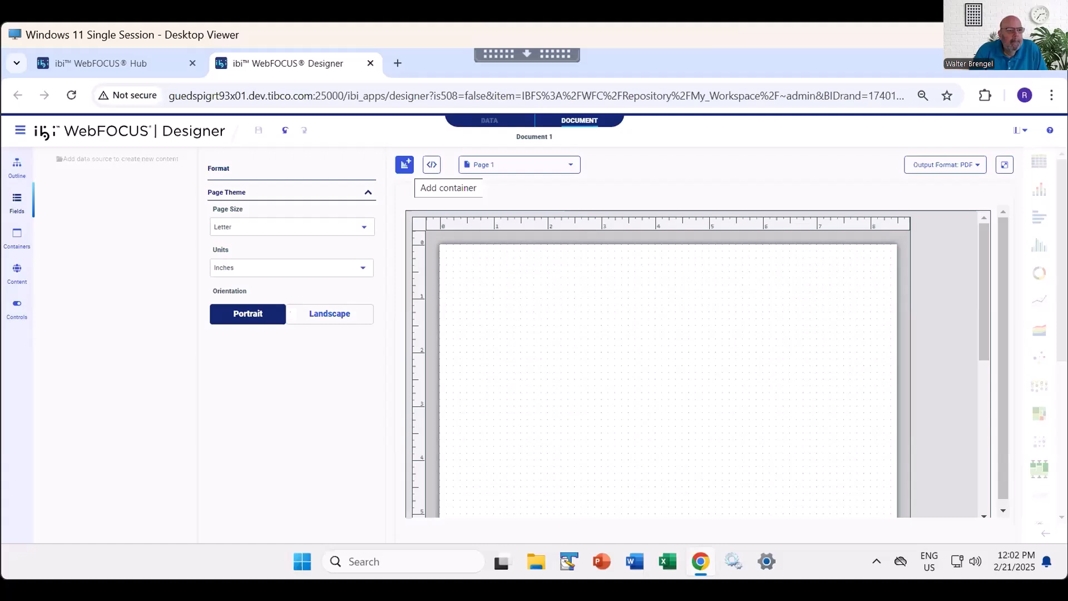
left_click(16, 236)
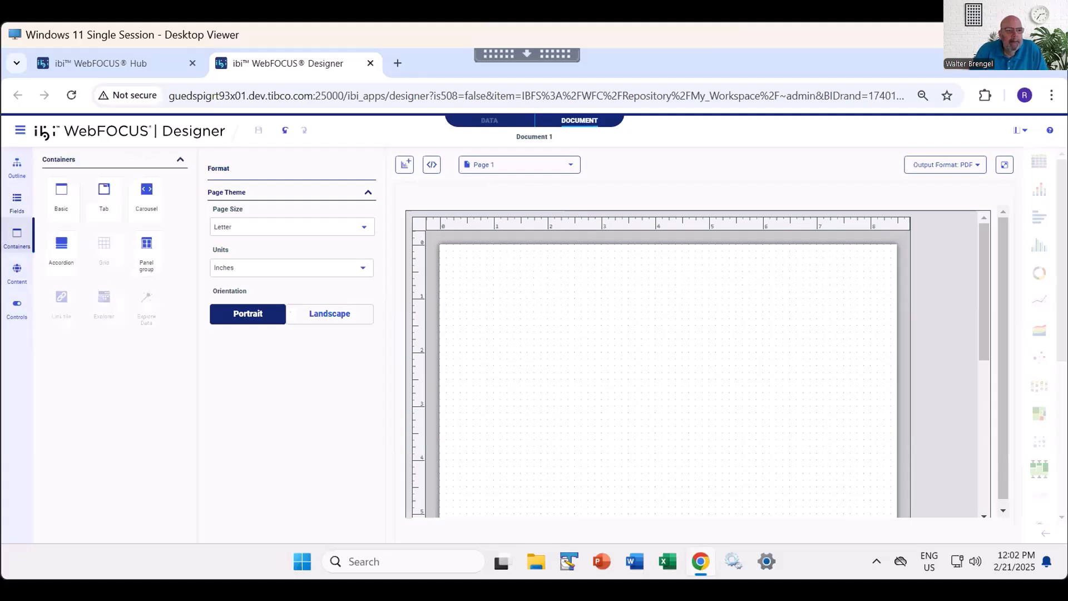
left_click(16, 273)
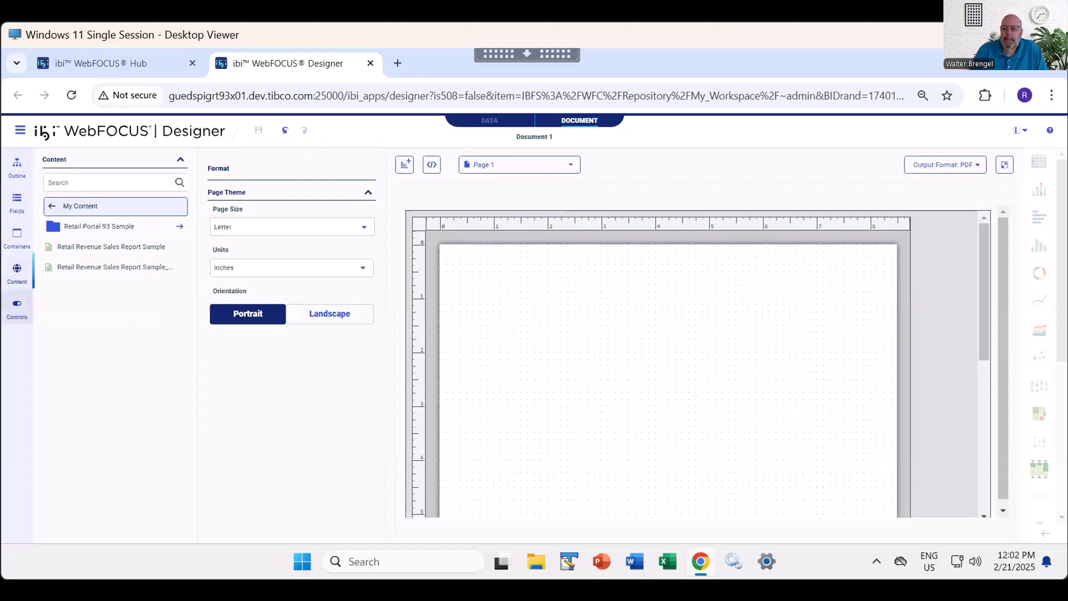
left_click(17, 308)
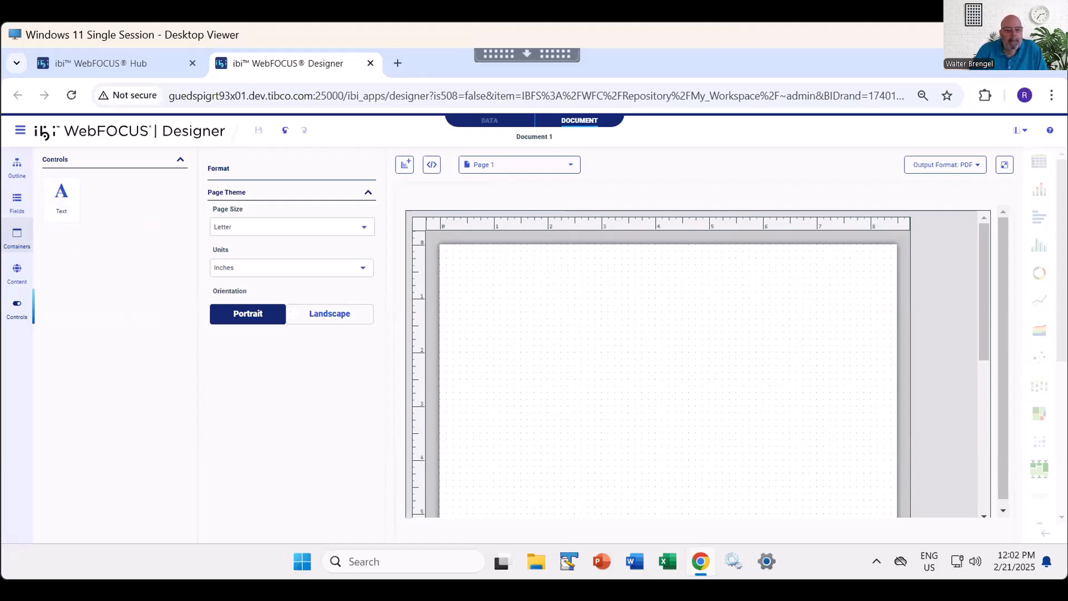
left_click(17, 167)
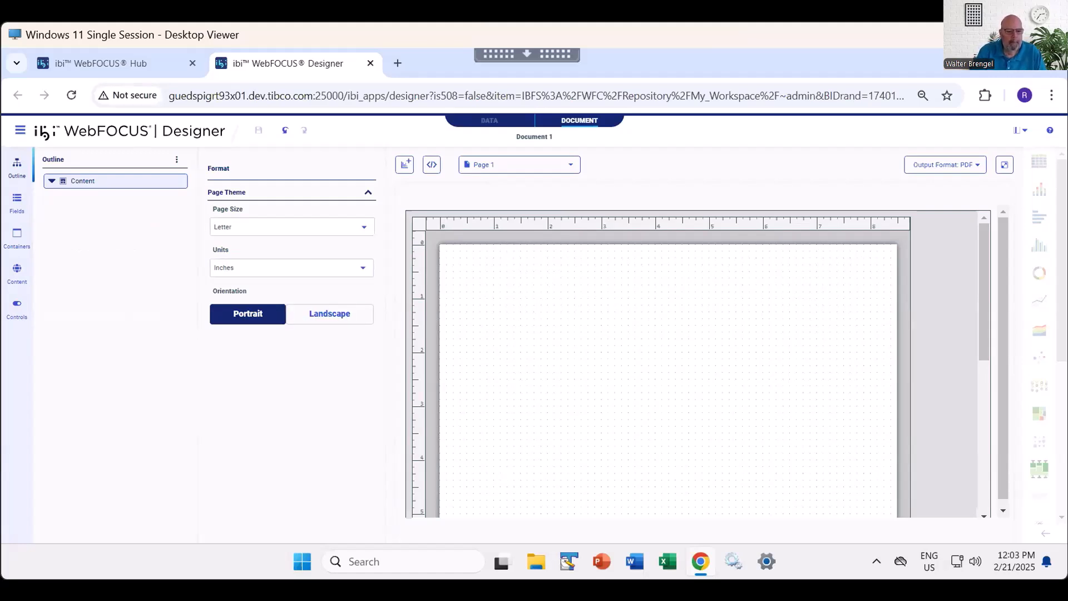
- Examine the page sizes on offer and the full length of the Letter page
left_click(364, 227)
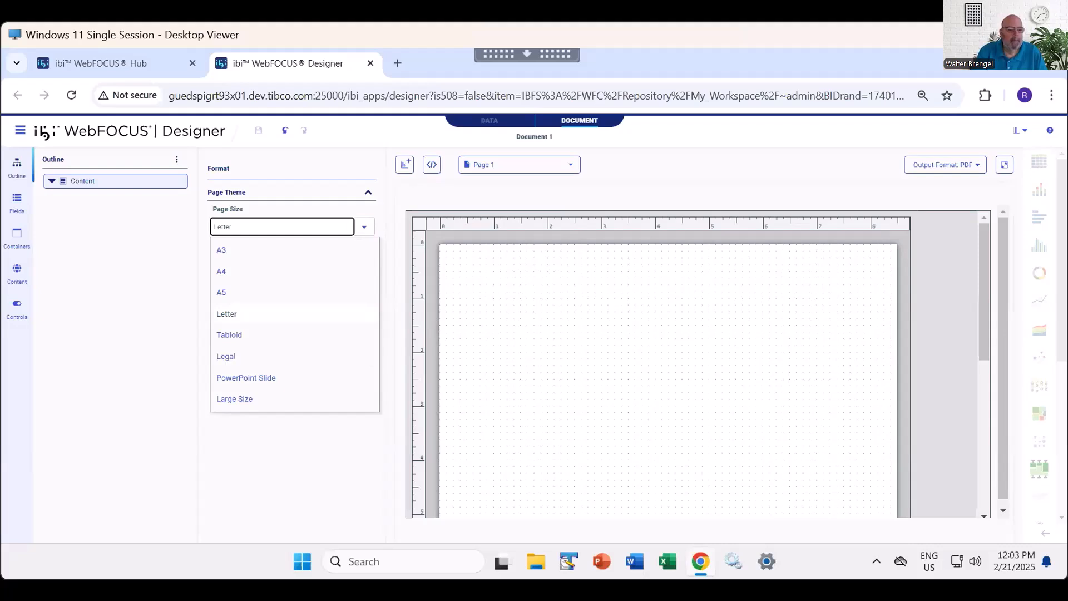
key("Escape")
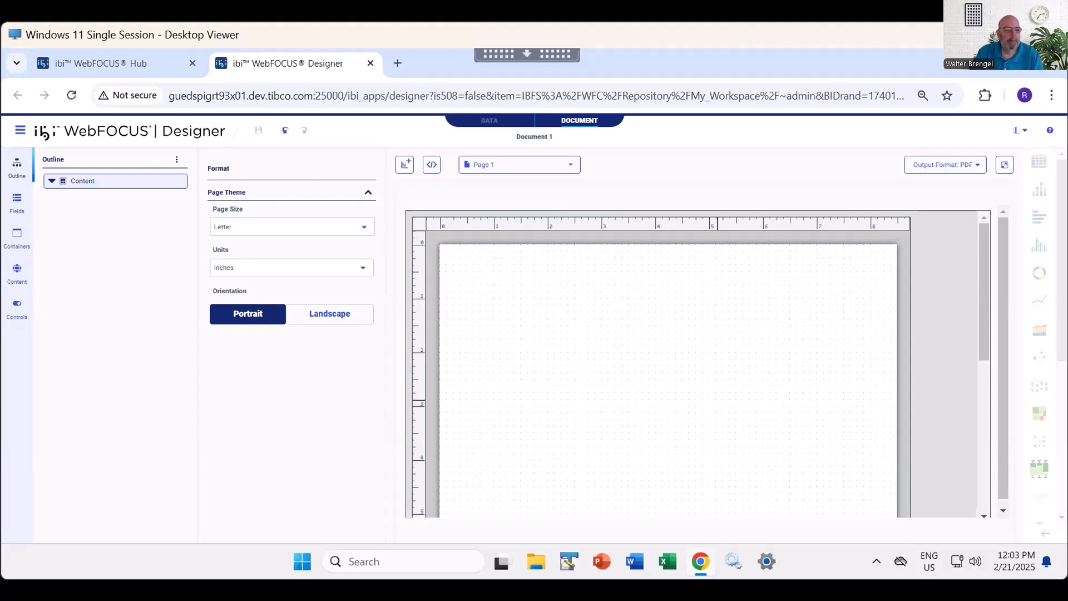
scroll(718, 400, "down", 5)
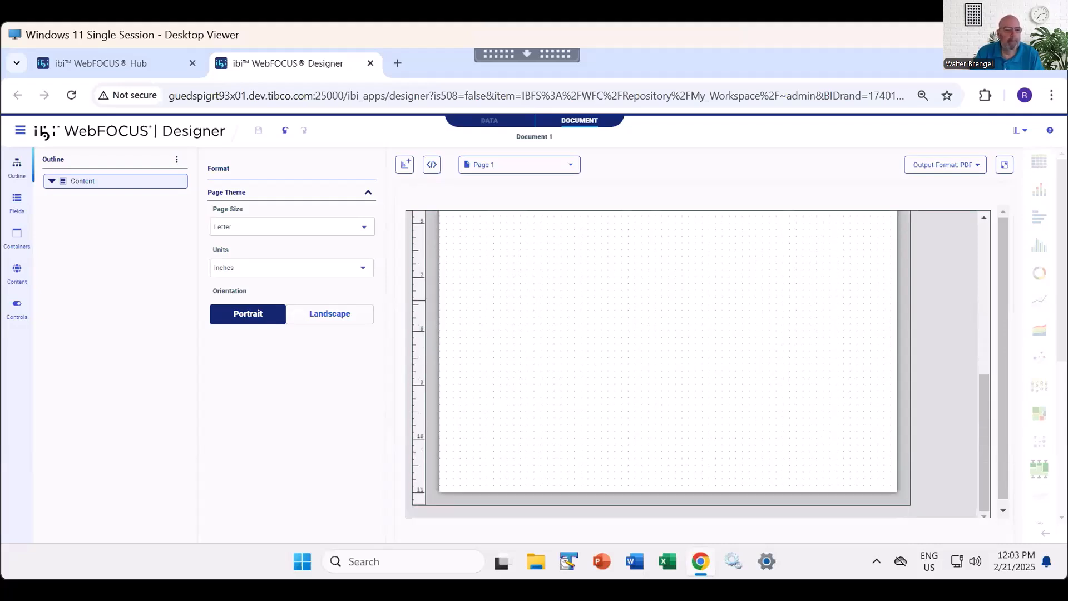
scroll(668, 362, "up", 5)
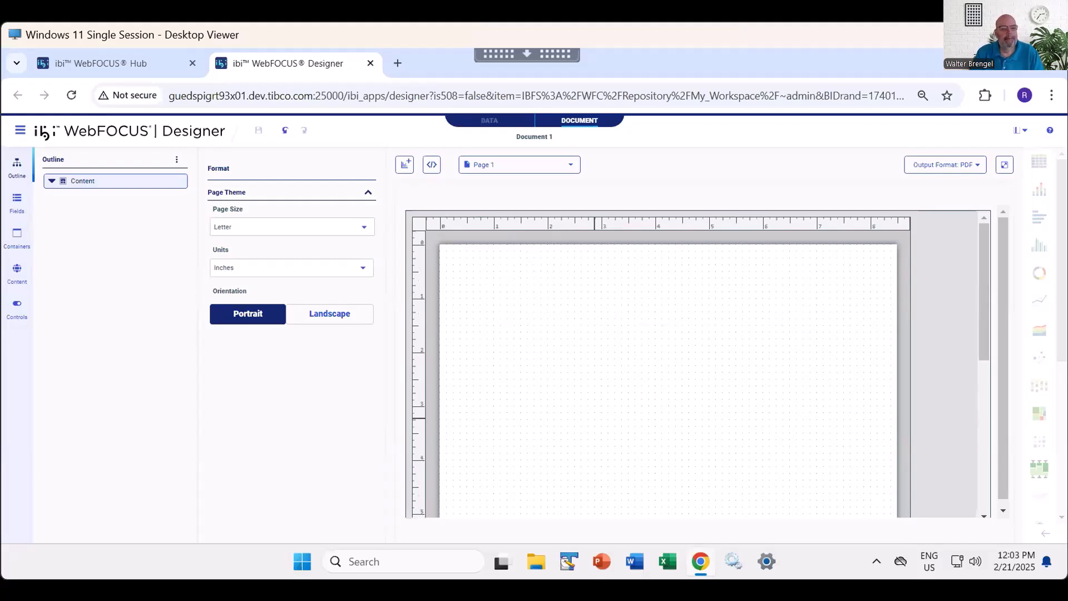
- Switch the page units to Points, Pixel and Centimeters in turn, and set them back to Inches
left_click(363, 268)
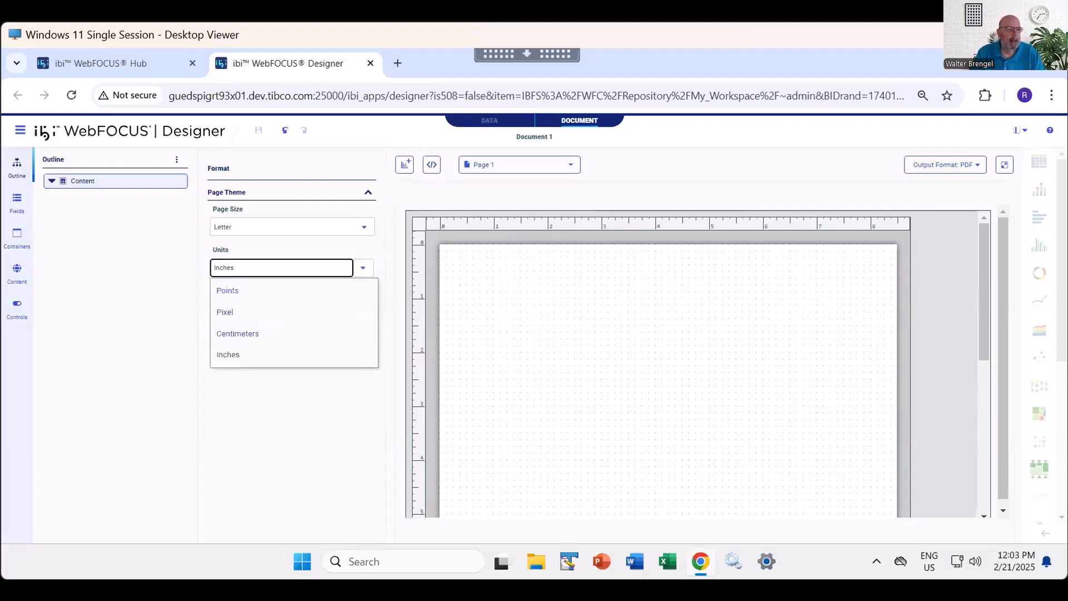
left_click(289, 290)
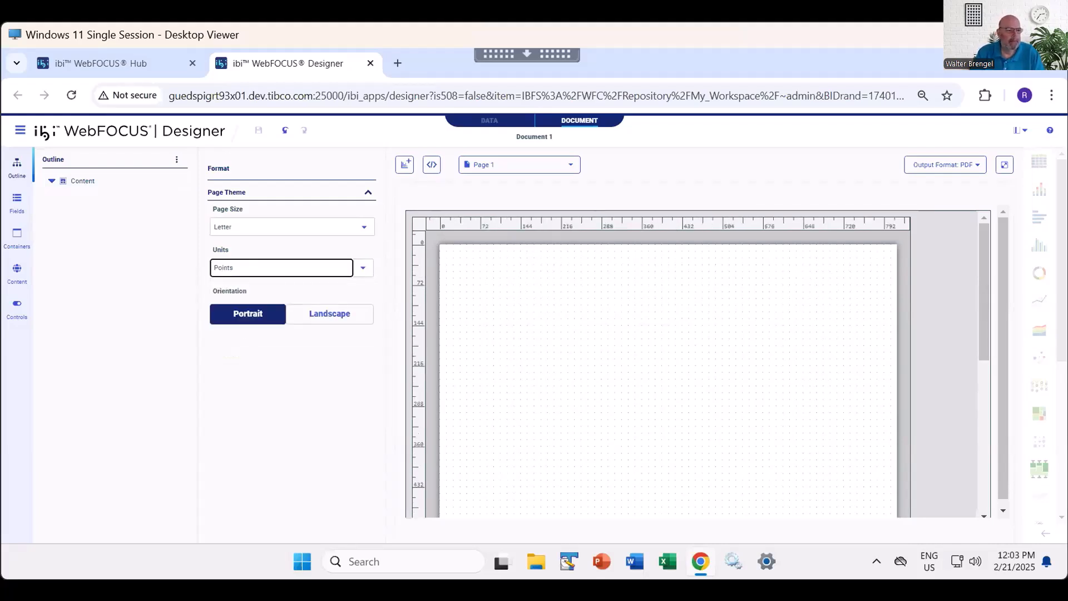
left_click(362, 268)
left_click(239, 312)
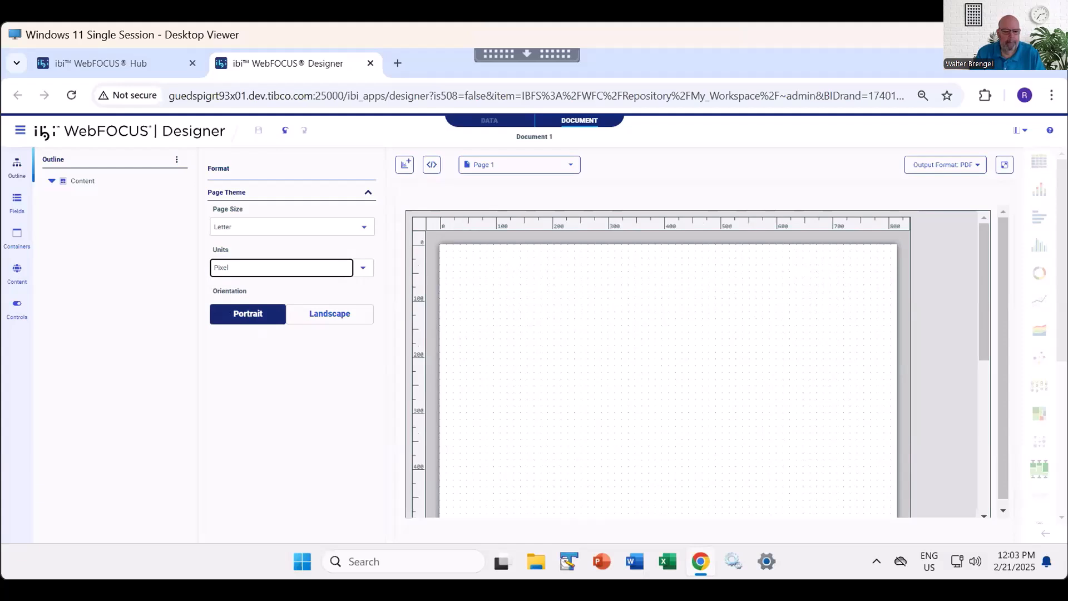
left_click(362, 268)
left_click(239, 332)
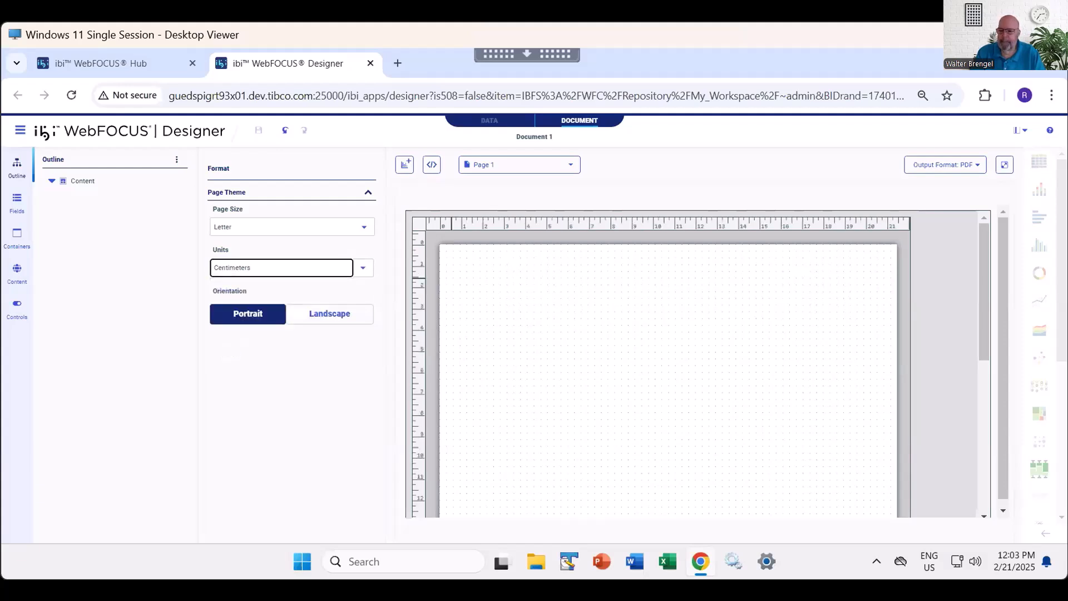
left_click(363, 268)
left_click(279, 354)
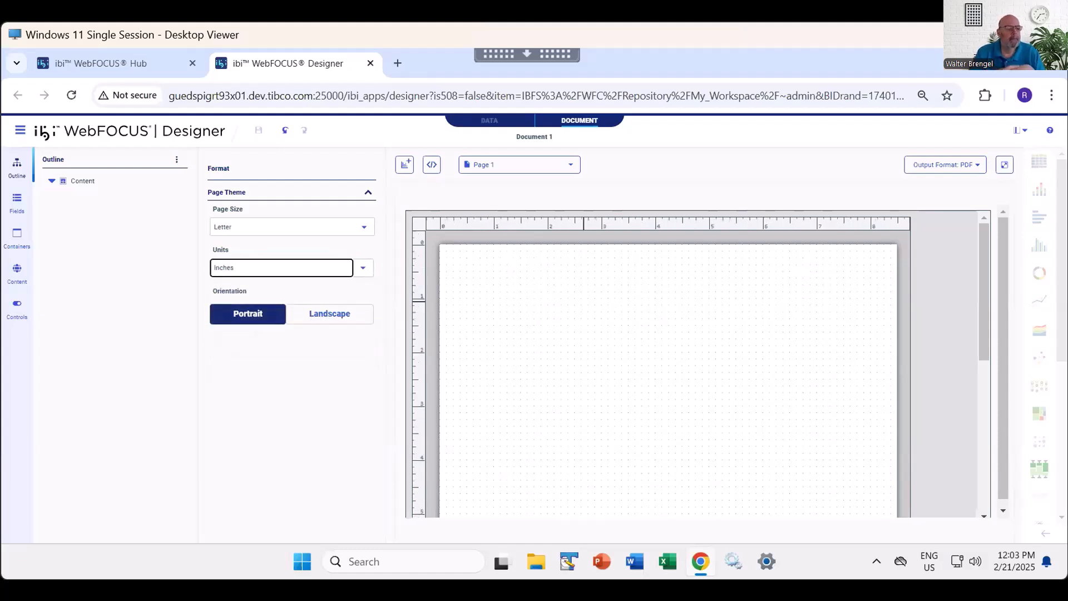
- Set the page orientation to Landscape, inspect the page, and return the orientation to Portrait
left_click(330, 313)
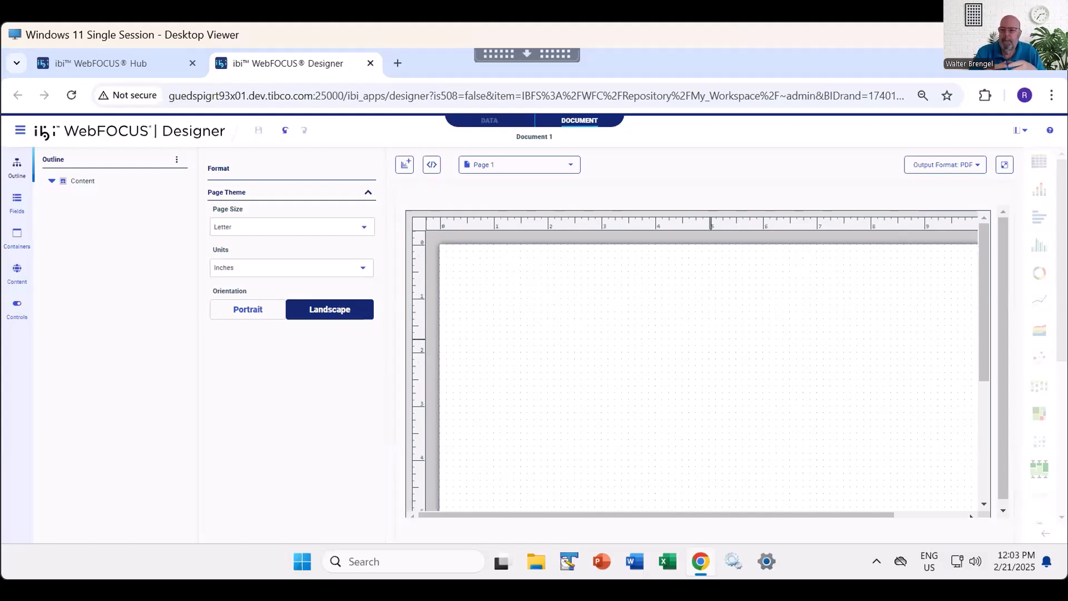
mouse_move(690, 515)
left_mouse_down()
mouse_move(764, 515)
mouse_move(692, 515)
left_mouse_up()
scroll(611, 396, "down", 5)
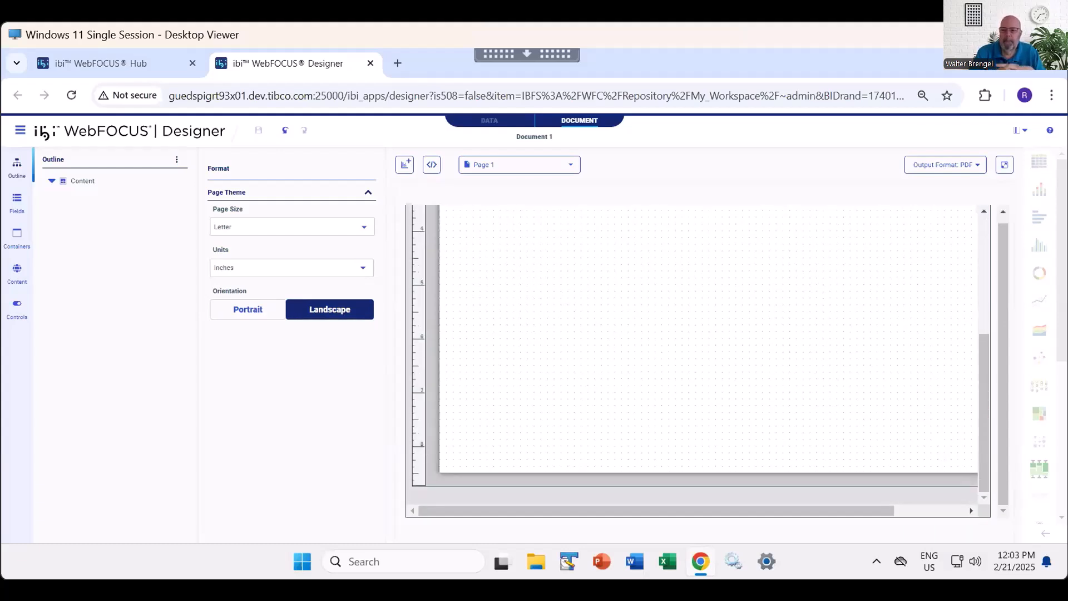
scroll(695, 356, "up", 5)
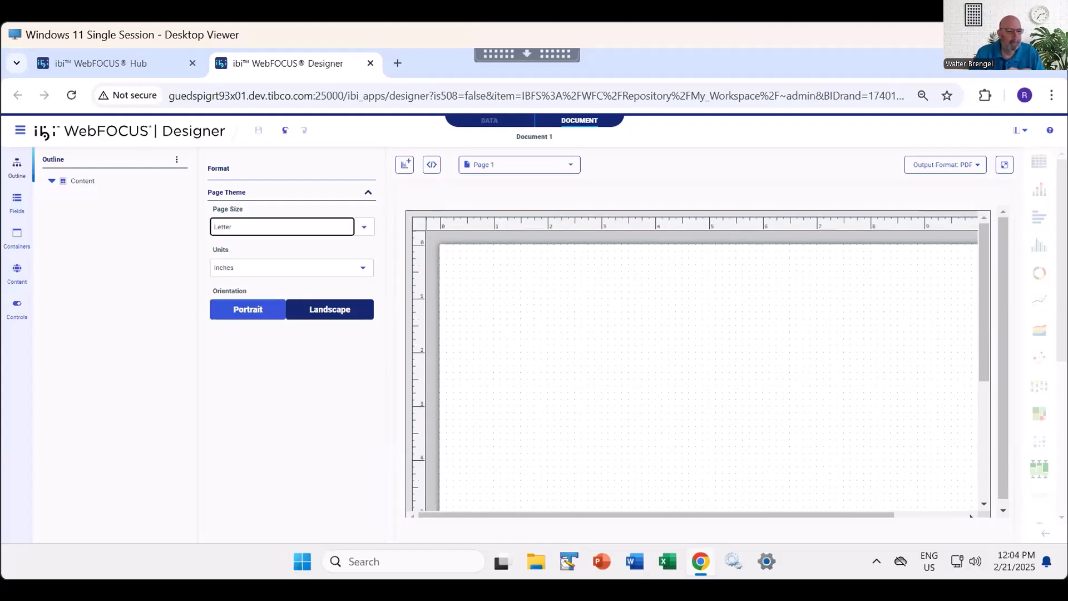
left_click(248, 309)
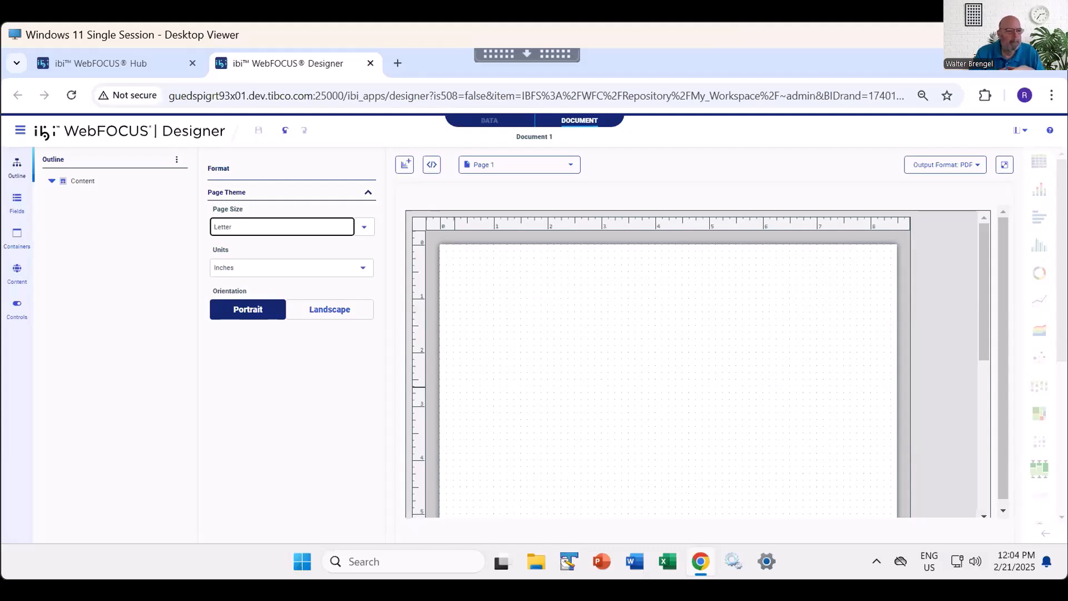
- Close the Designer document without saving and return to the WebFOCUS Hub
left_click(370, 63)
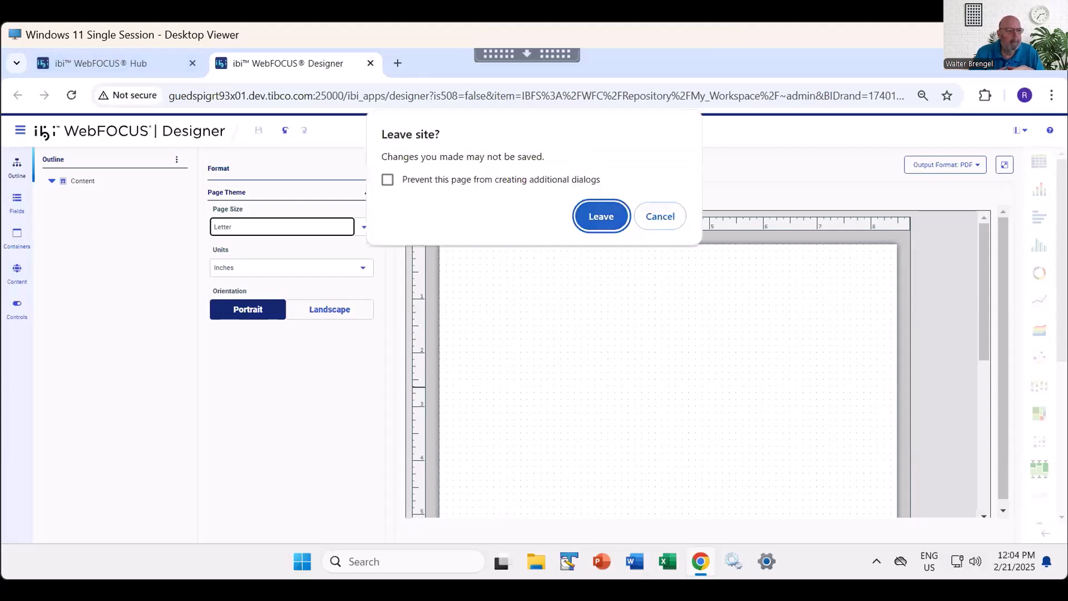
left_click(601, 217)
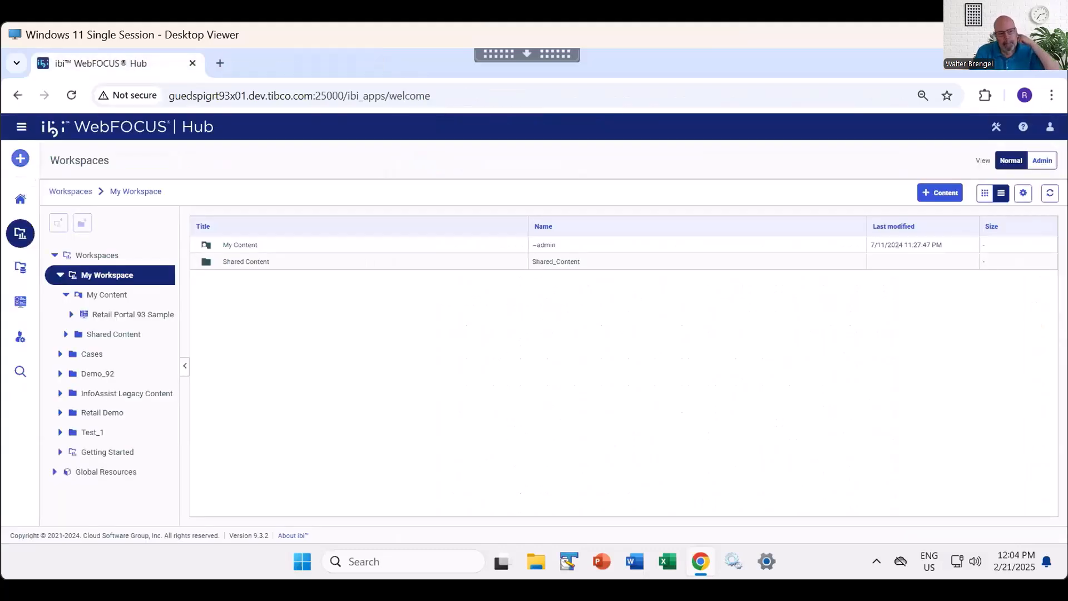
- Start a new composed document from the Hub and browse its content to the Retail Demo workspace
left_click(20, 158)
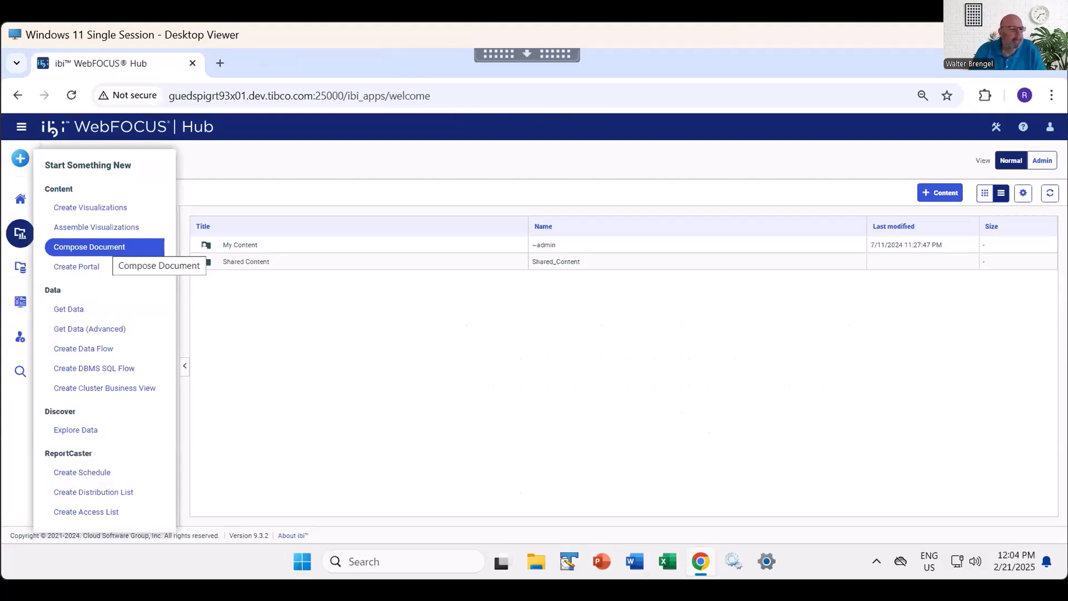
left_click(139, 247)
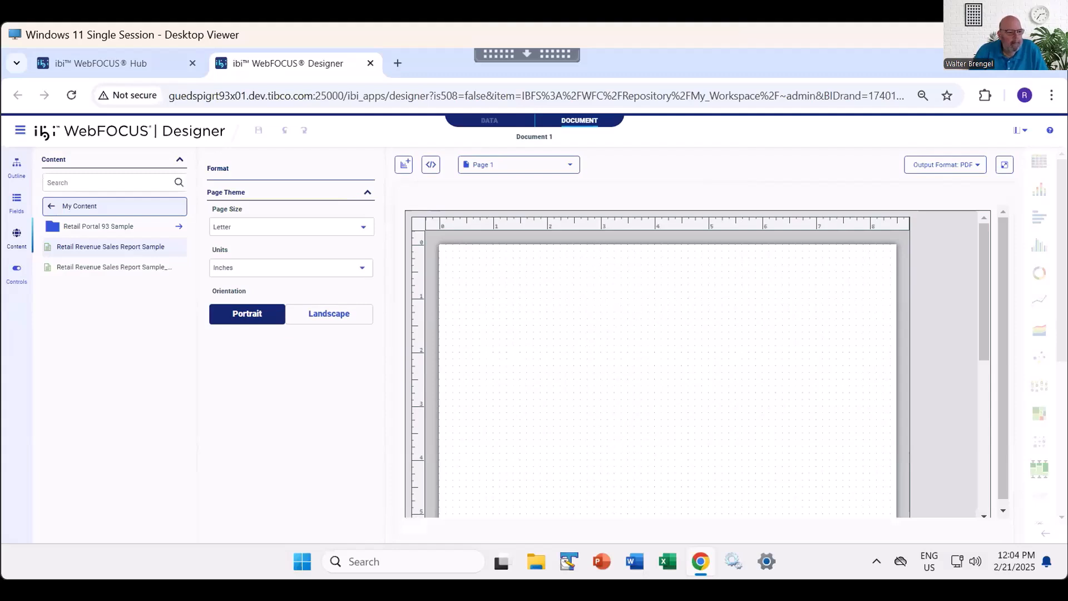
left_click(51, 207)
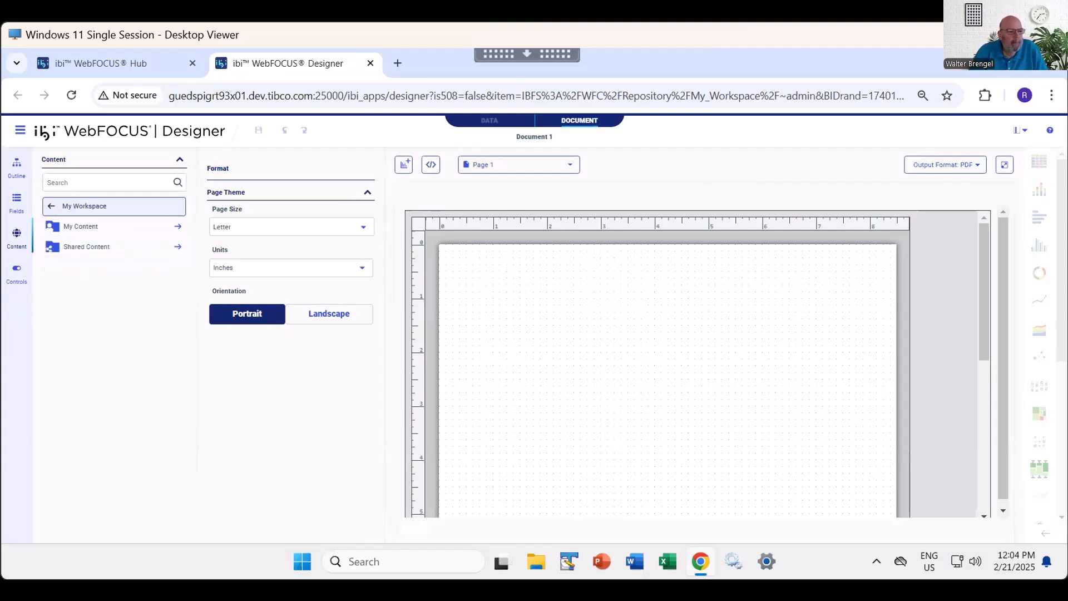
left_click(52, 206)
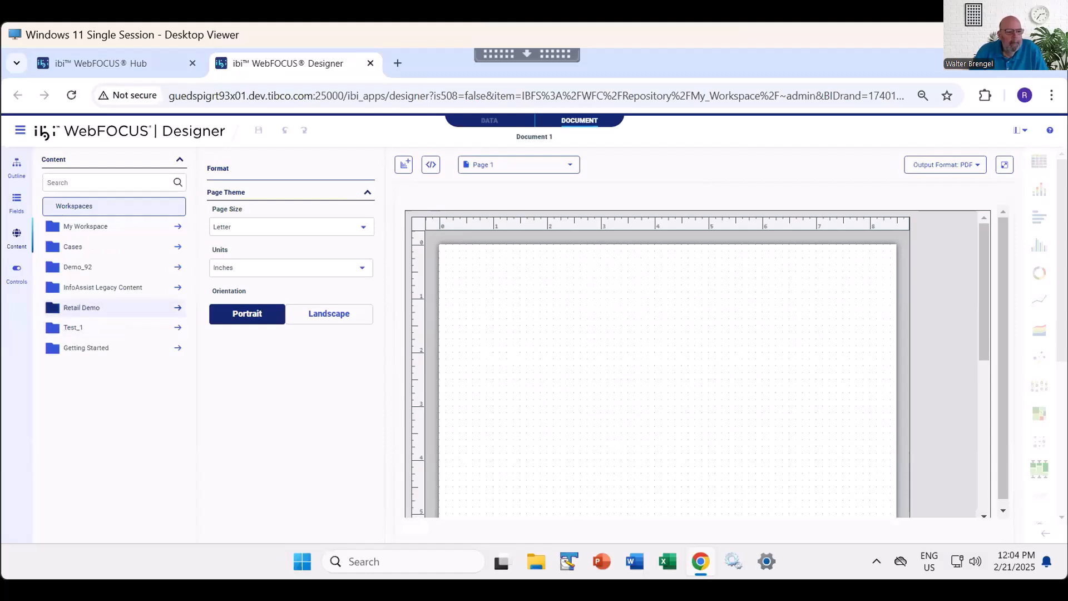
left_click(84, 308)
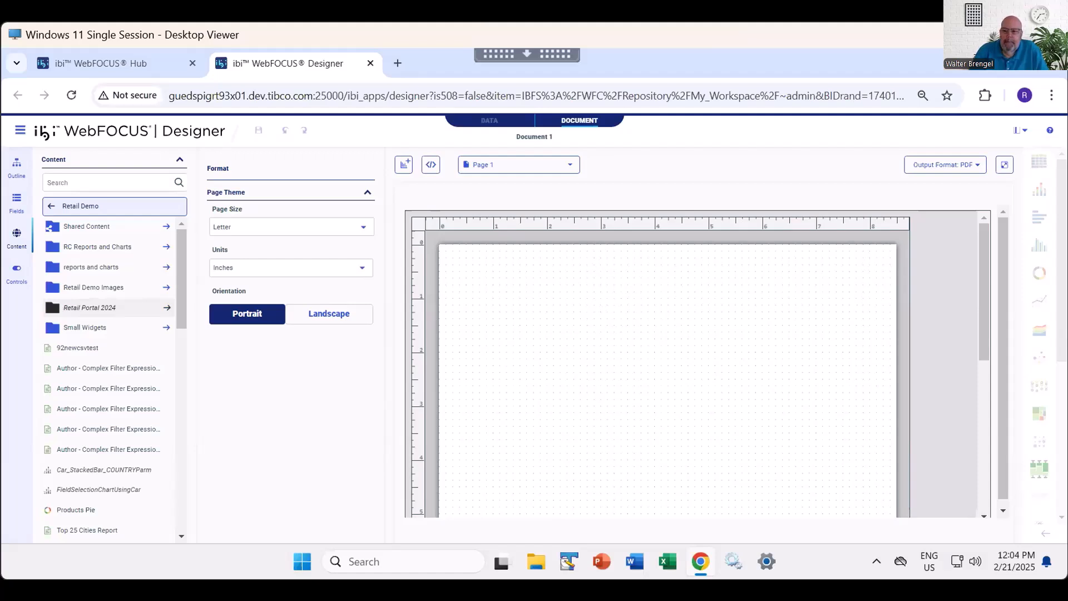
- Add the Gross Profit by Store Type chart to the page and enlarge it to about 3.6 in high by 5.21 in wide
scroll(106, 431, "down", 2)
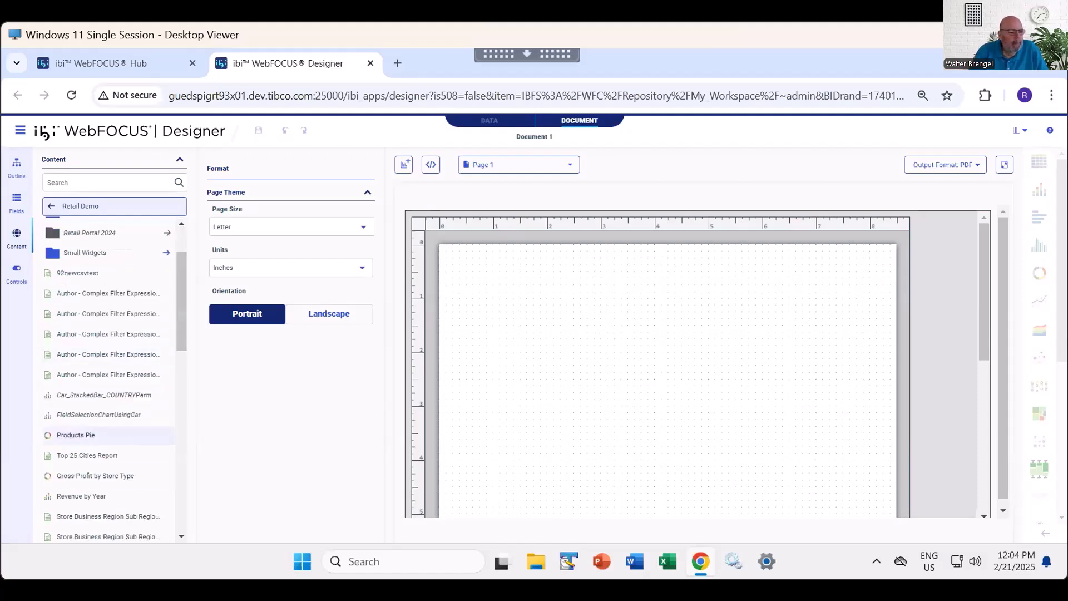
scroll(105, 408, "down", 4)
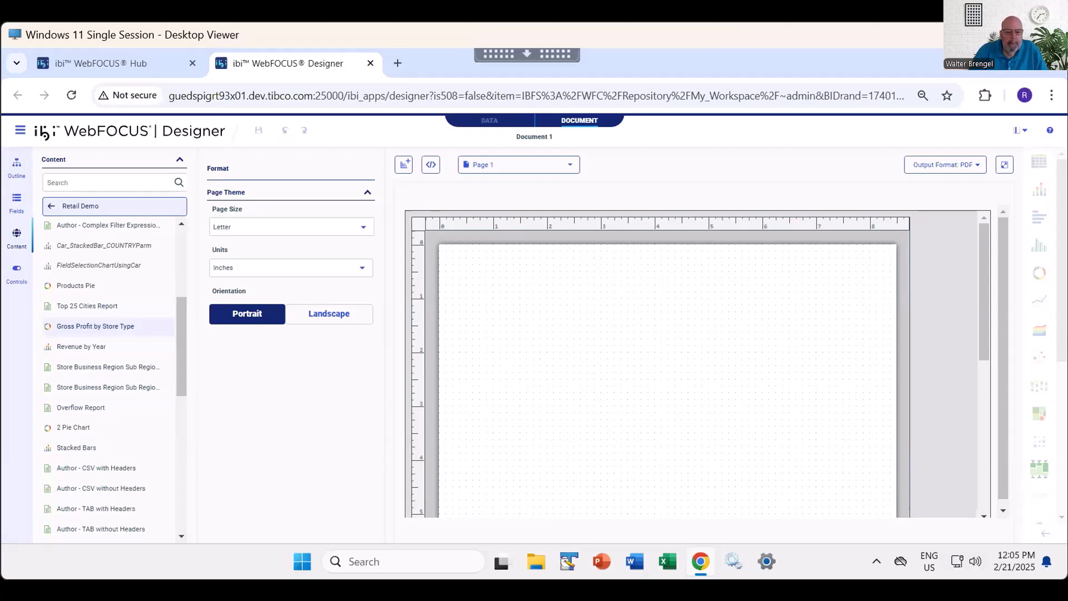
double_click(95, 326)
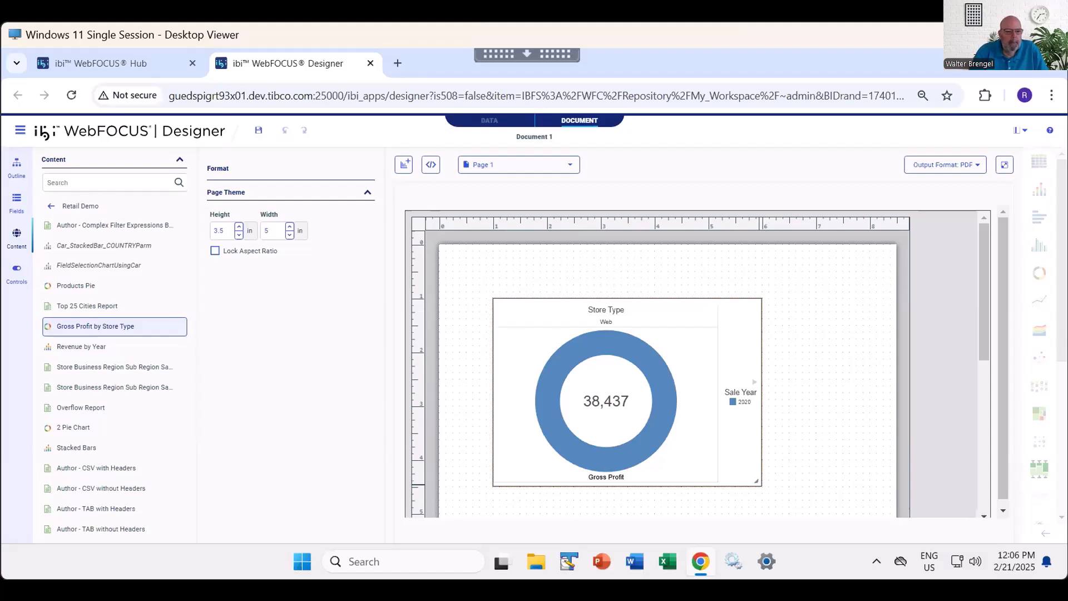
mouse_move(757, 481)
left_mouse_down()
mouse_move(721, 460)
mouse_move(773, 493)
left_mouse_up()
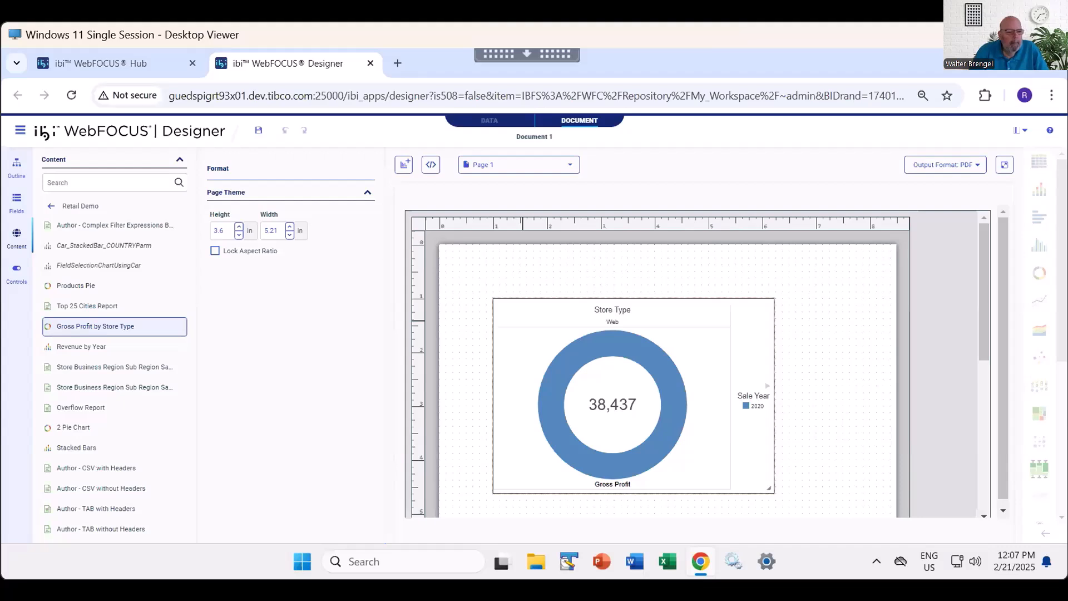
- Set the donut chart's height to 3.4 in and width to 4 in, and move it to the page's upper-left corner
left_click(224, 230)
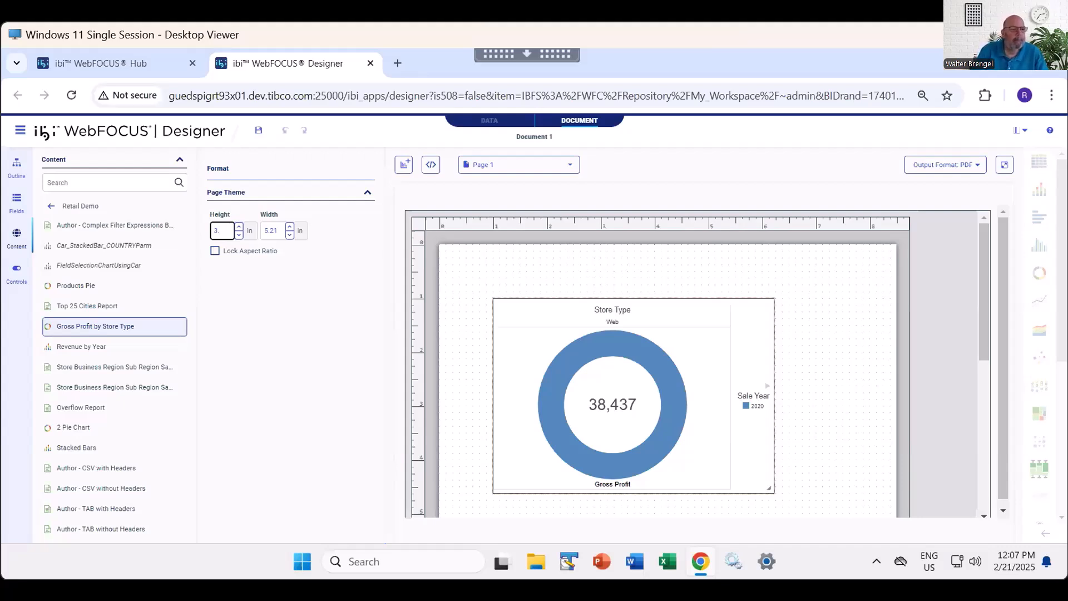
key("BackSpace")
type("4")
key("Tab")
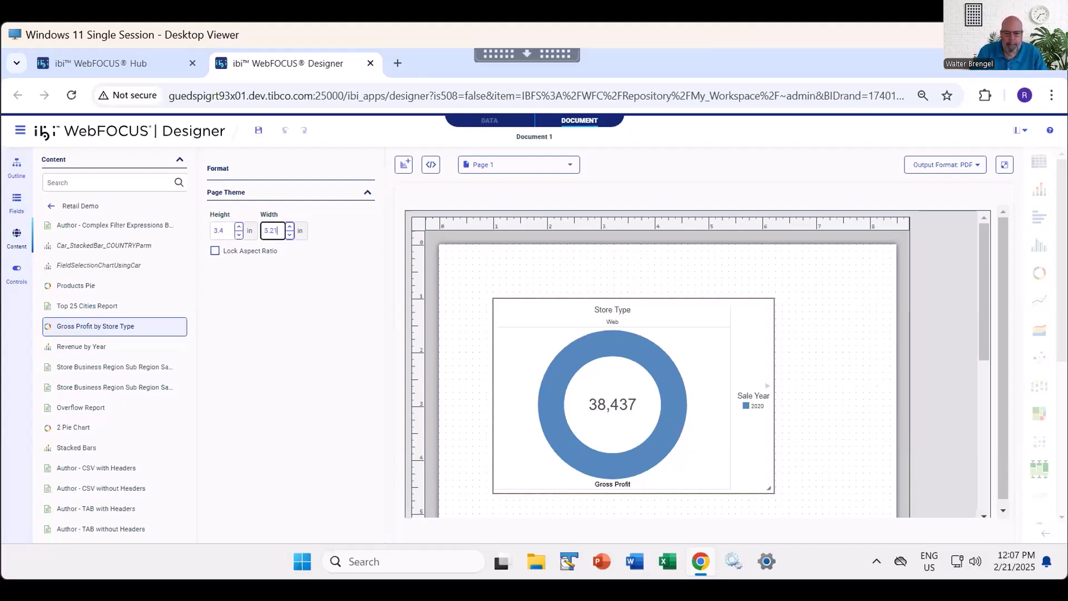
type("4")
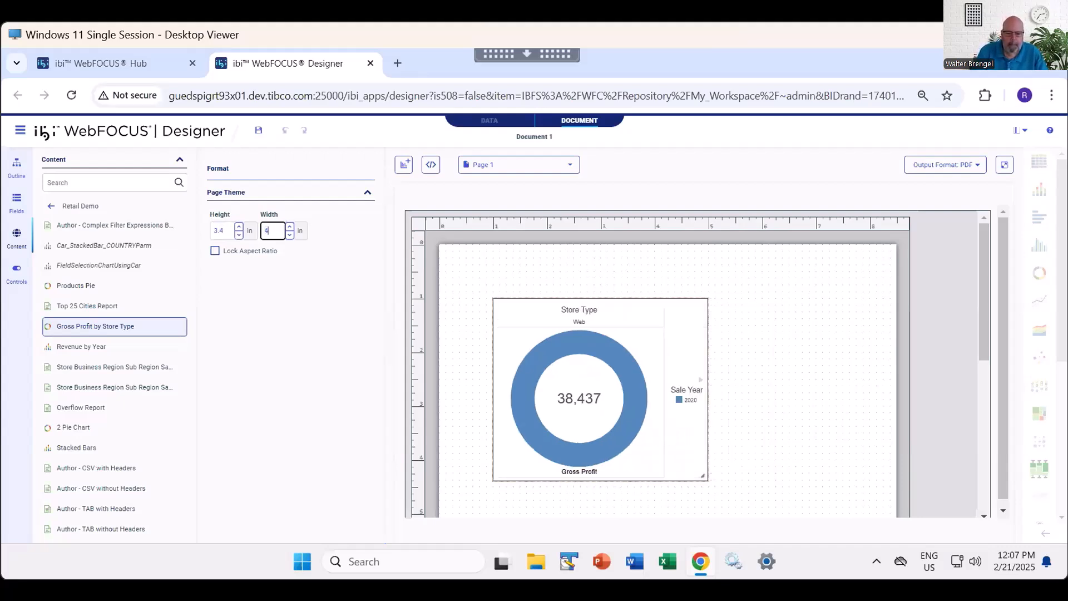
left_click_drag(554, 312, 487, 270)
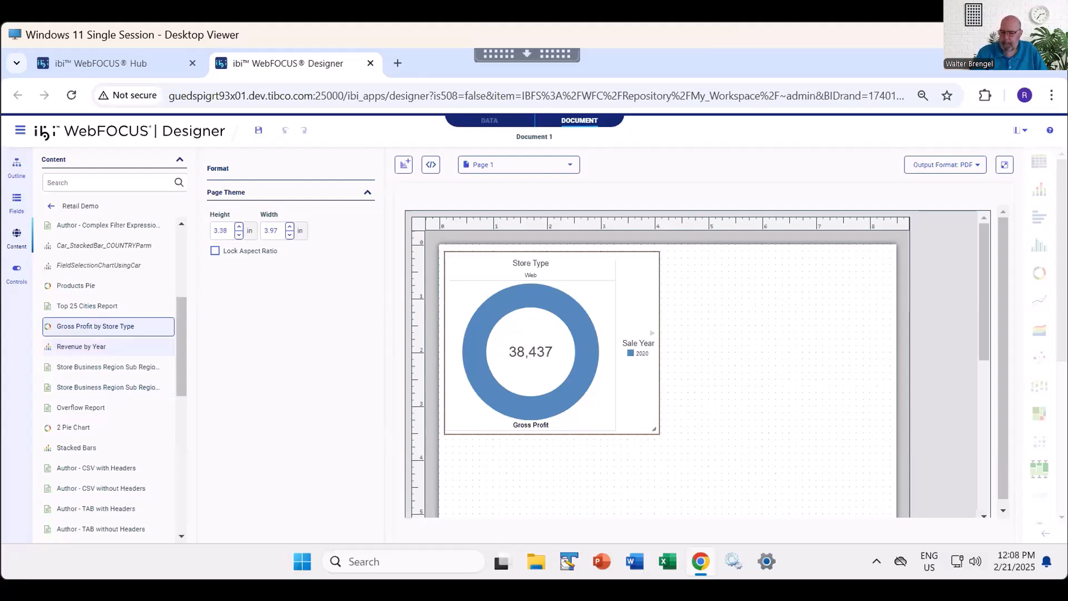
- Add the Revenue by Year chart, sized 3.4 in high by 4 in wide, to the right of the donut chart
left_click(82, 347)
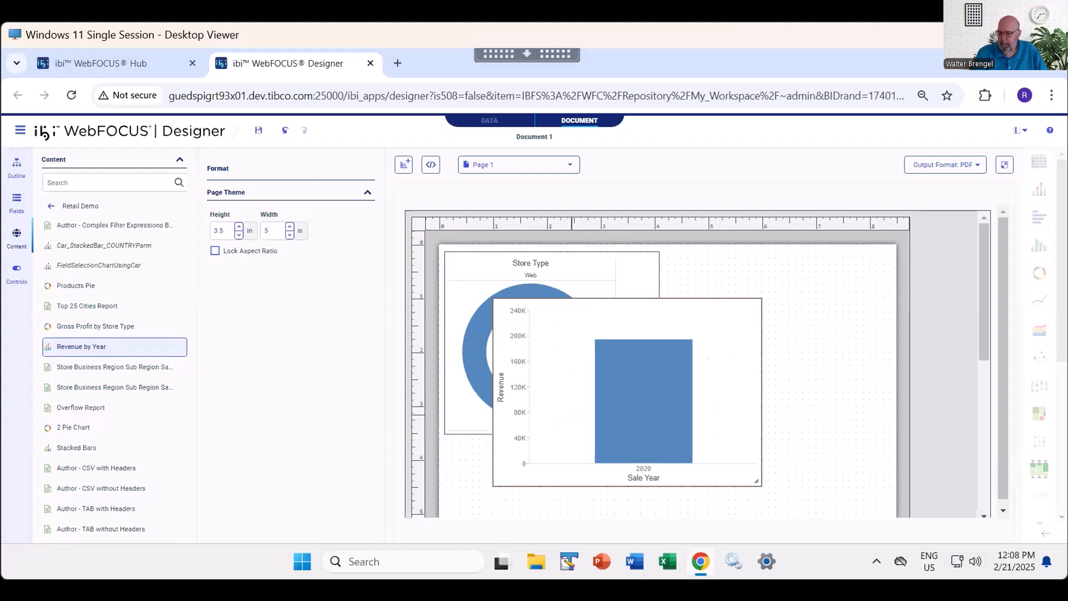
left_click(224, 231)
type("4")
key("Tab")
type("4")
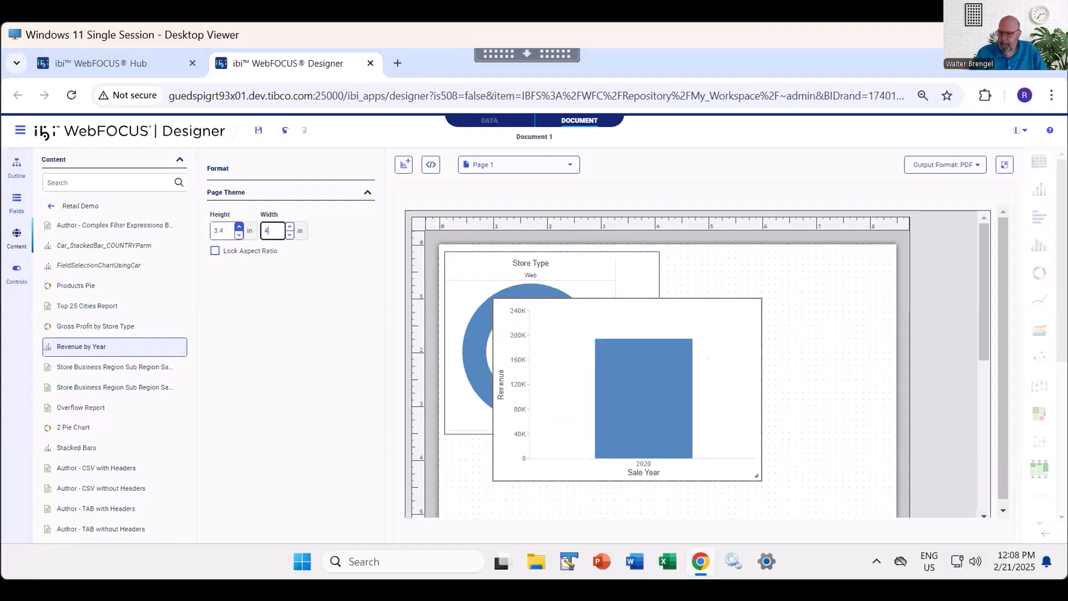
left_click_drag(584, 312, 759, 266)
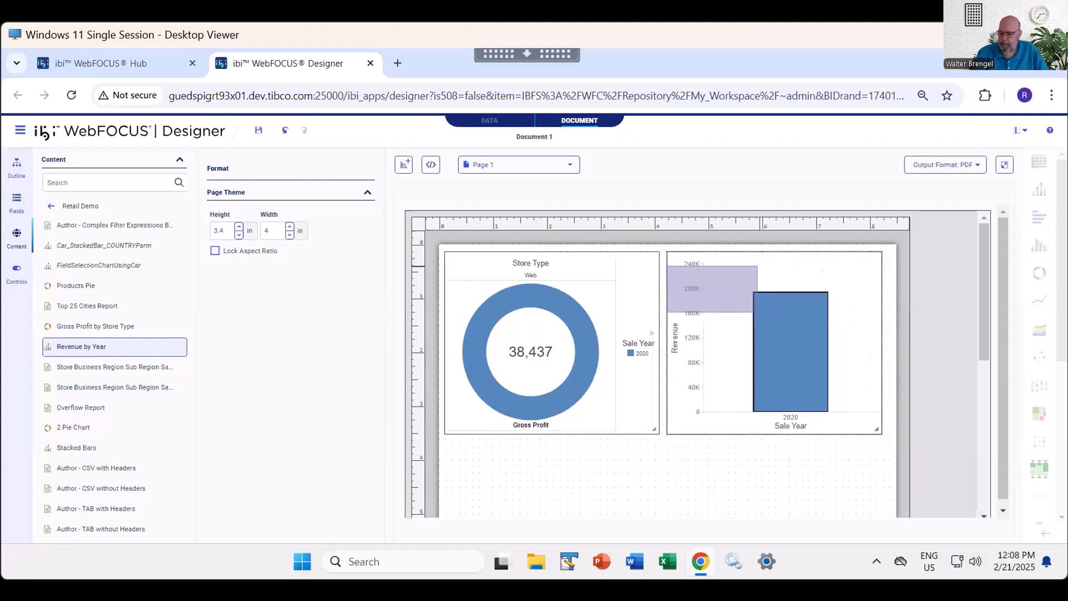
left_click(640, 463)
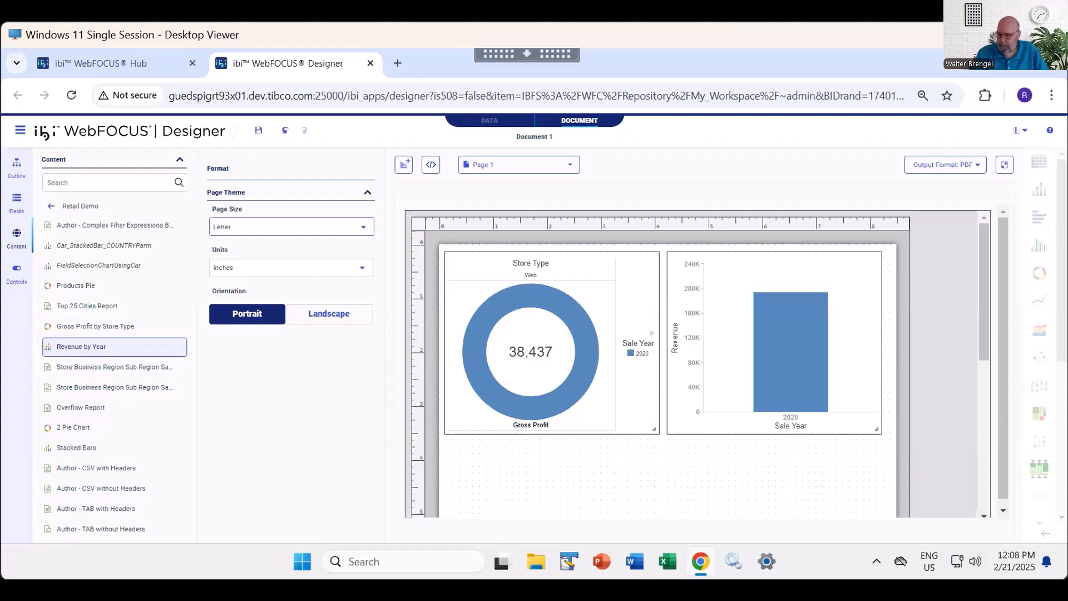
left_click(474, 276)
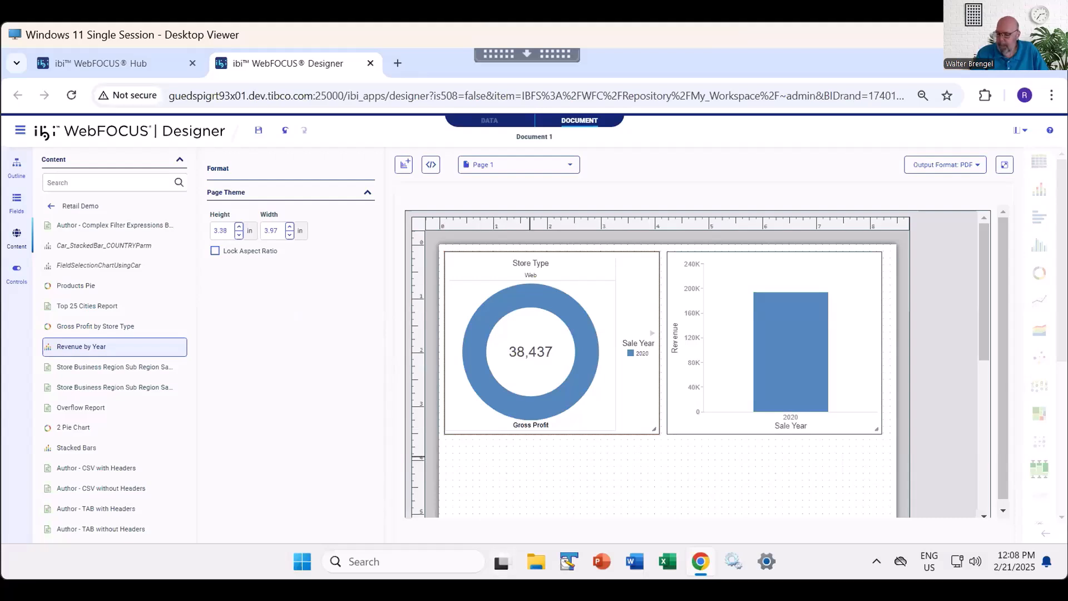
left_click(529, 455)
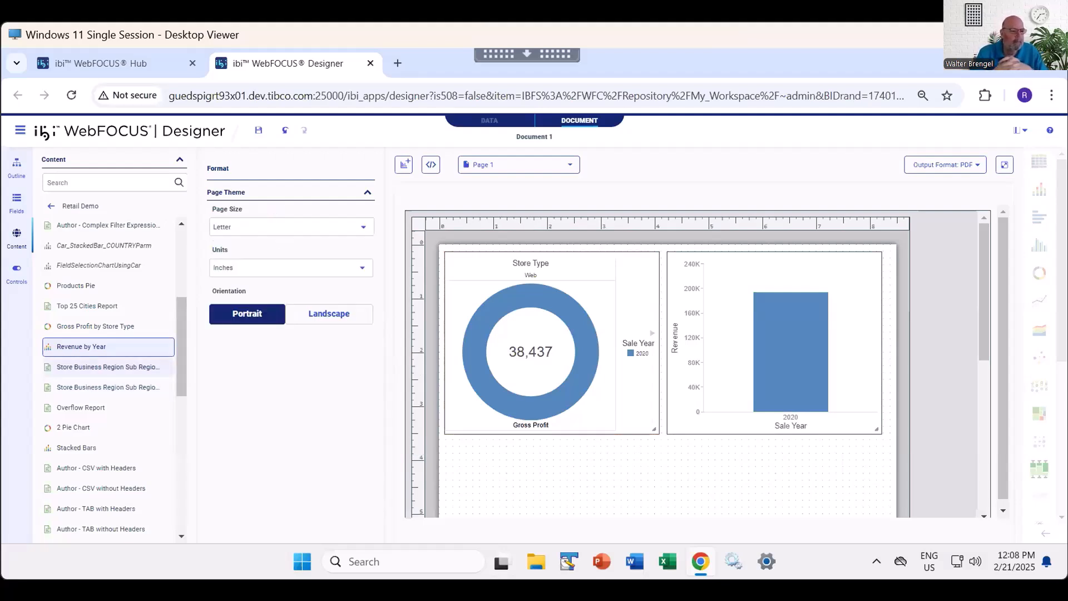
- Add the first Store Business Region Sub Region report below the two charts, sized 3.6 in high by 7.8 in wide
double_click(109, 367)
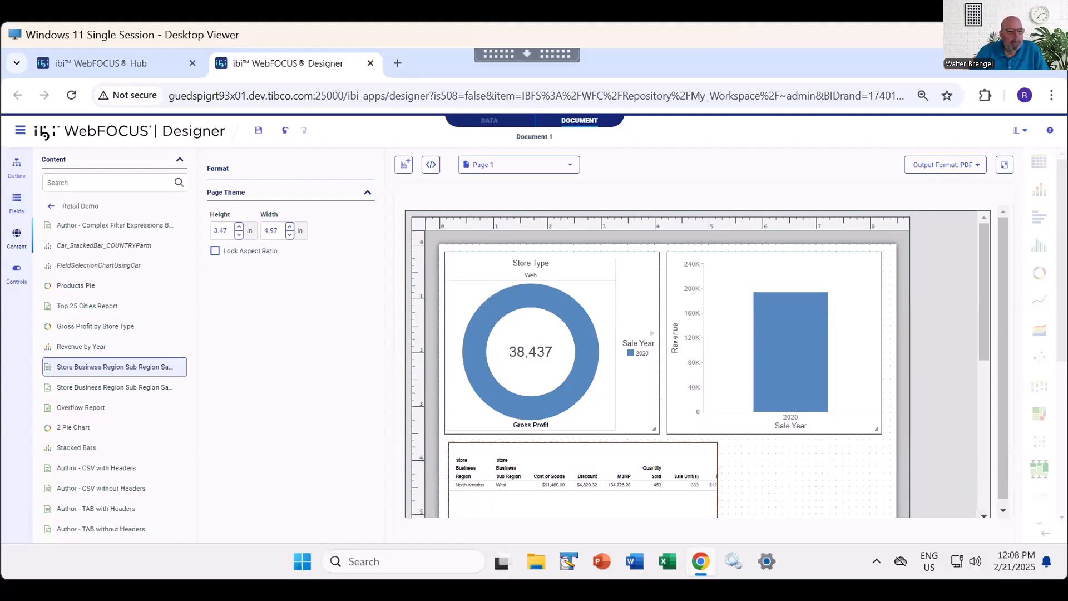
left_click(228, 230)
key("BackSpace")
key("BackSpace")
type("6")
key("Tab")
type("7.8")
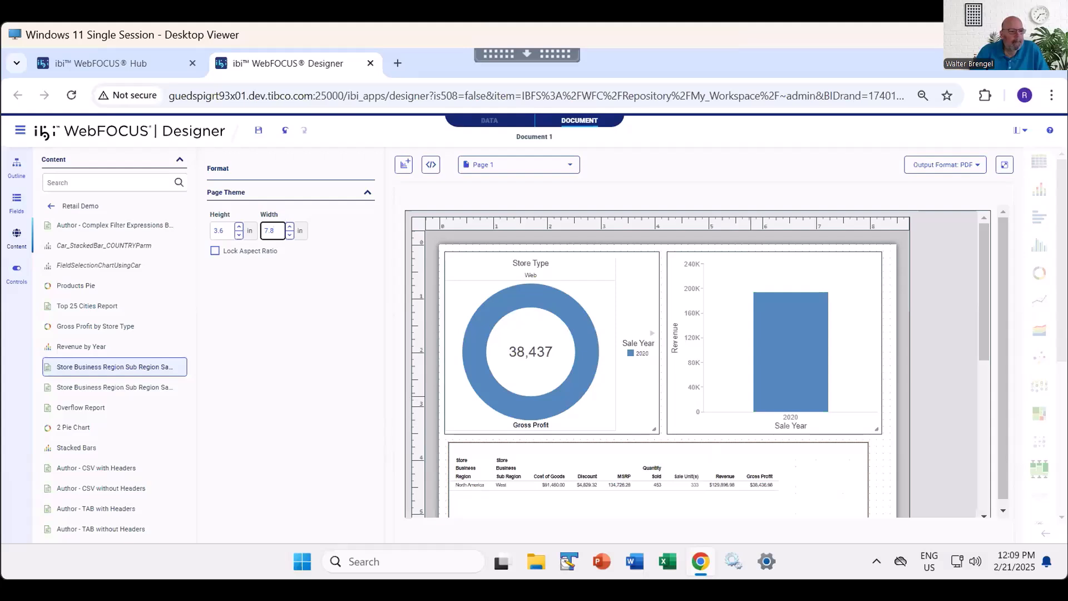
- Nudge the report slightly to the right beneath the two charts
scroll(815, 411, "down", 3)
left_click_drag(654, 301, 660, 301)
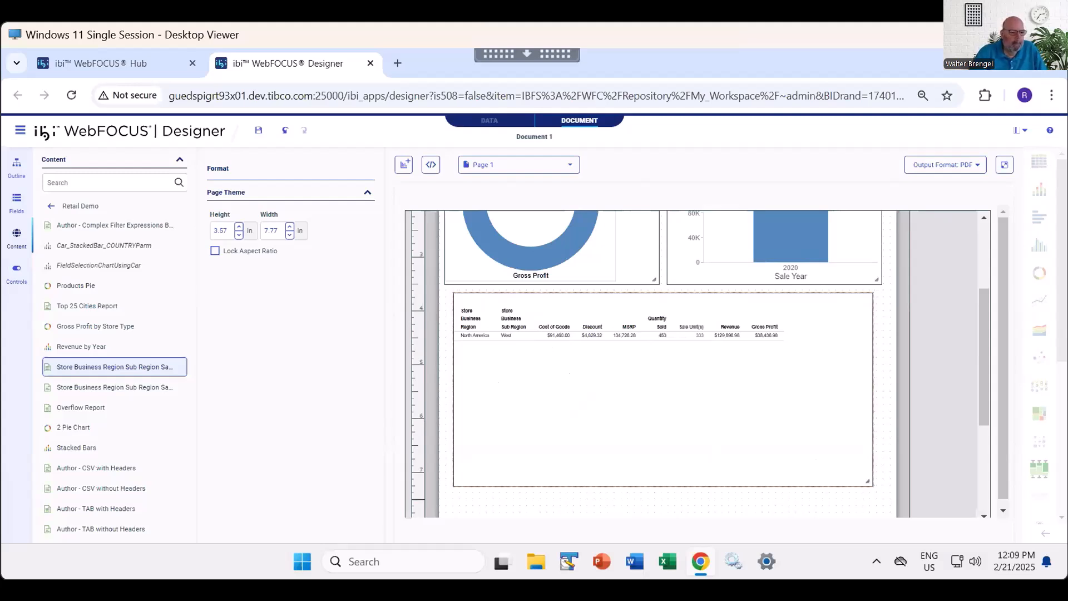
scroll(662, 361, "up", 3)
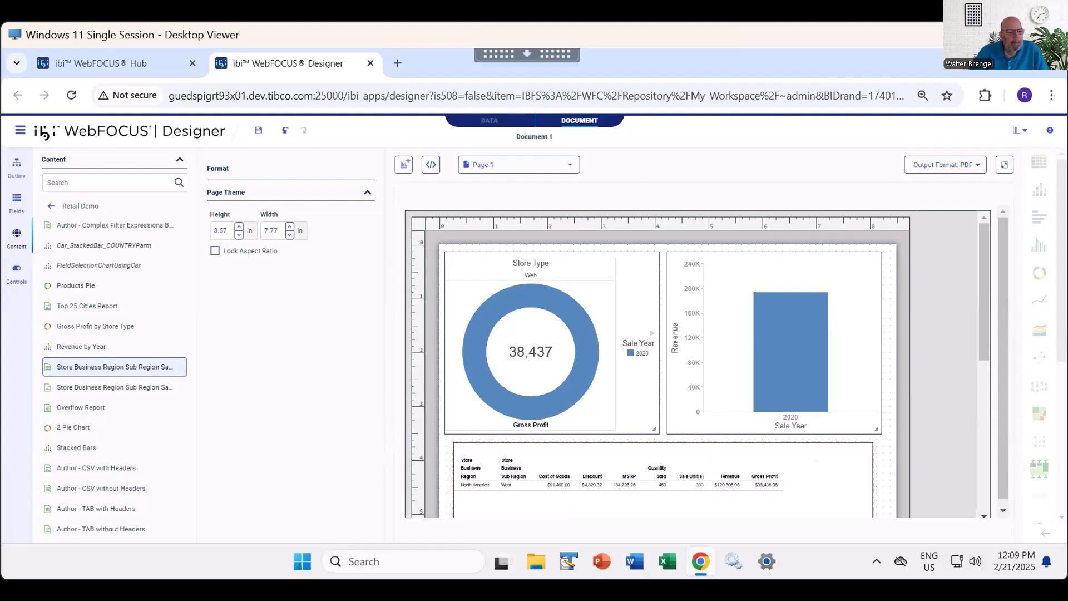
- Set the document's output format to AHTML and run it in a new window
left_click(945, 165)
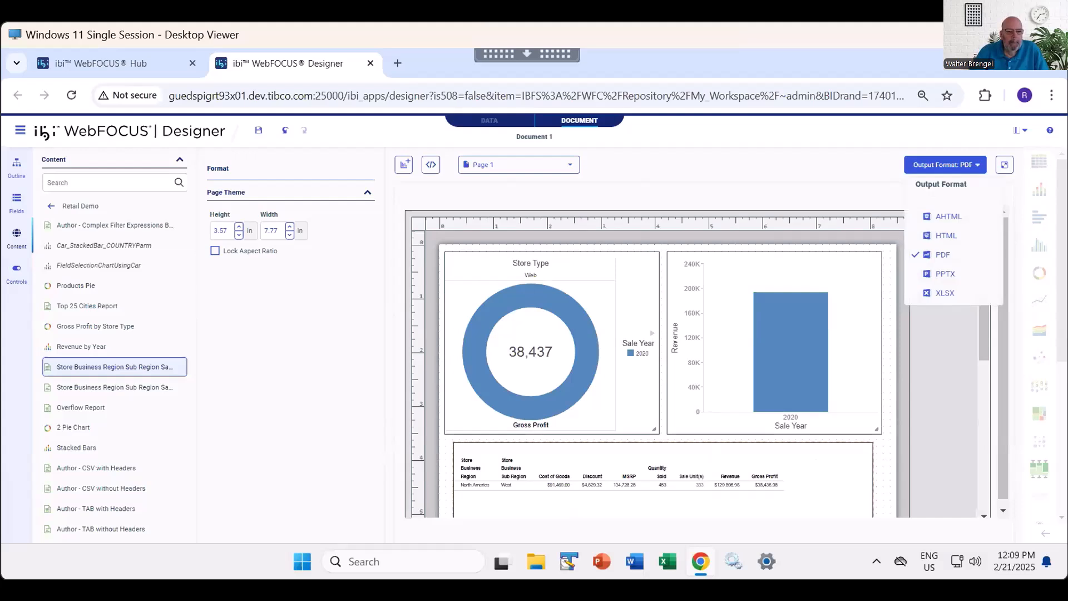
left_click(948, 216)
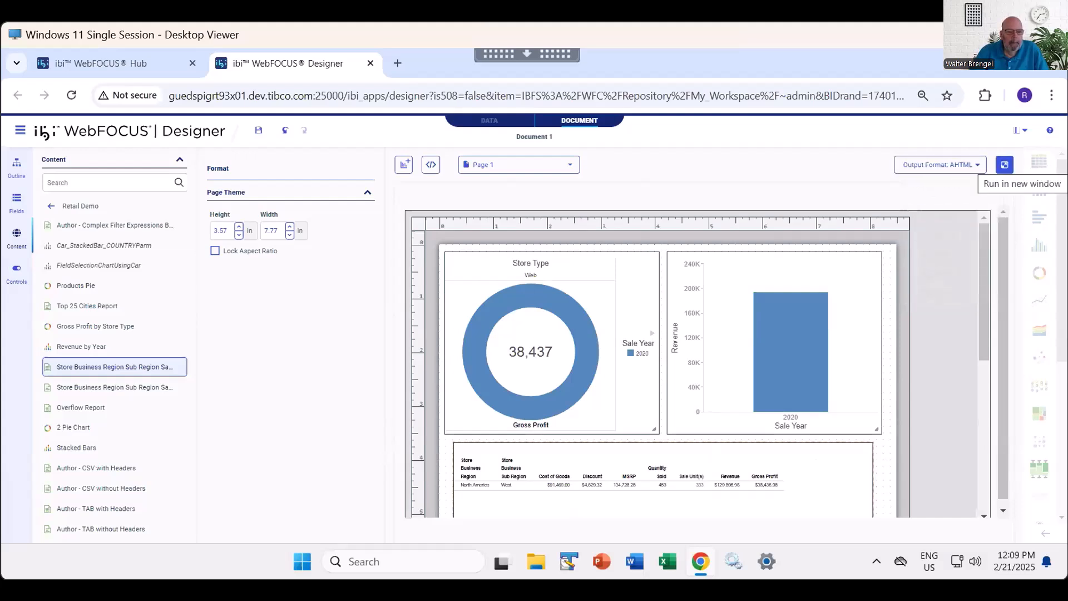
left_click(1005, 164)
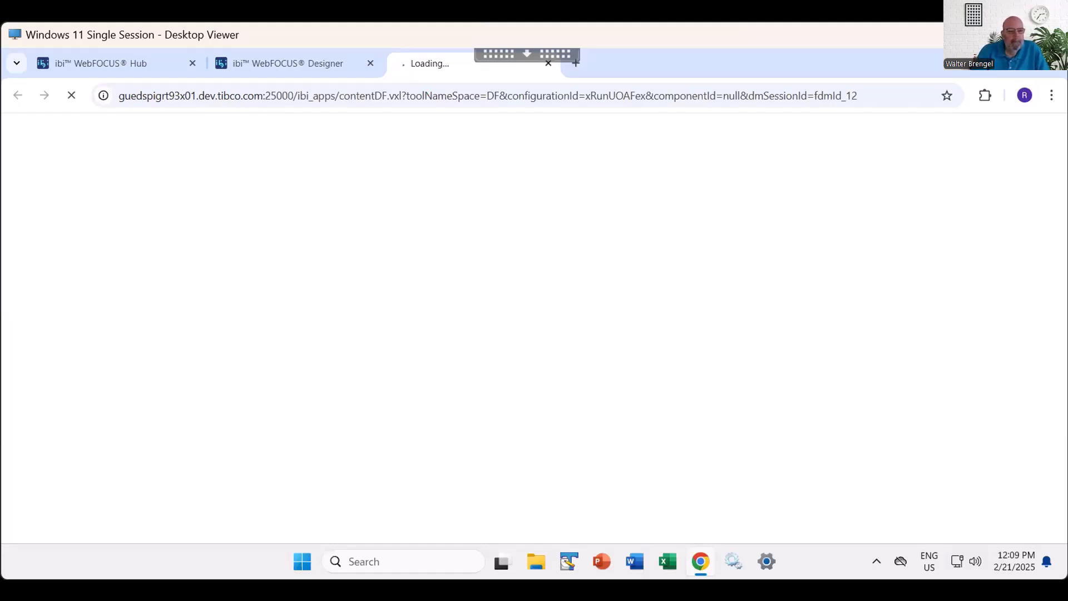
left_click(289, 64)
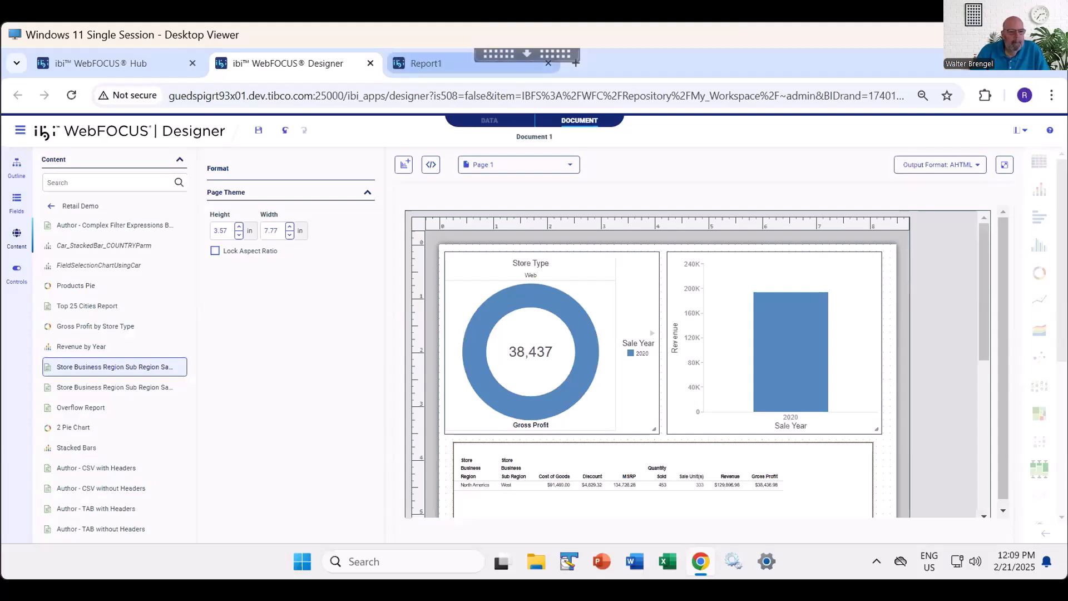
left_click(440, 64)
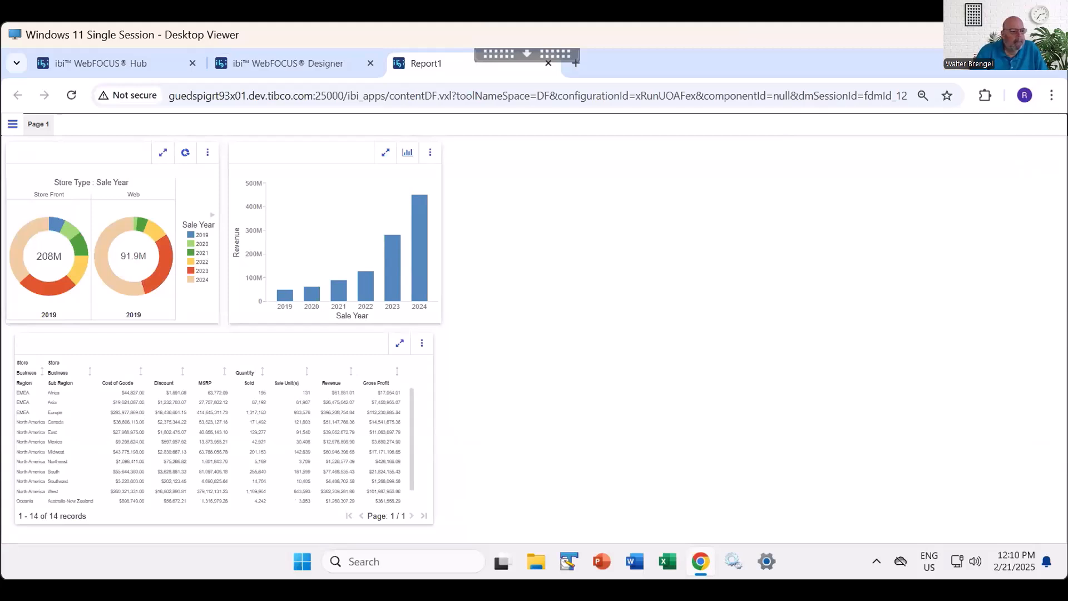
- Maximize the report table in the AHTML output, restore it, and close the output to return to the document
left_click(400, 343)
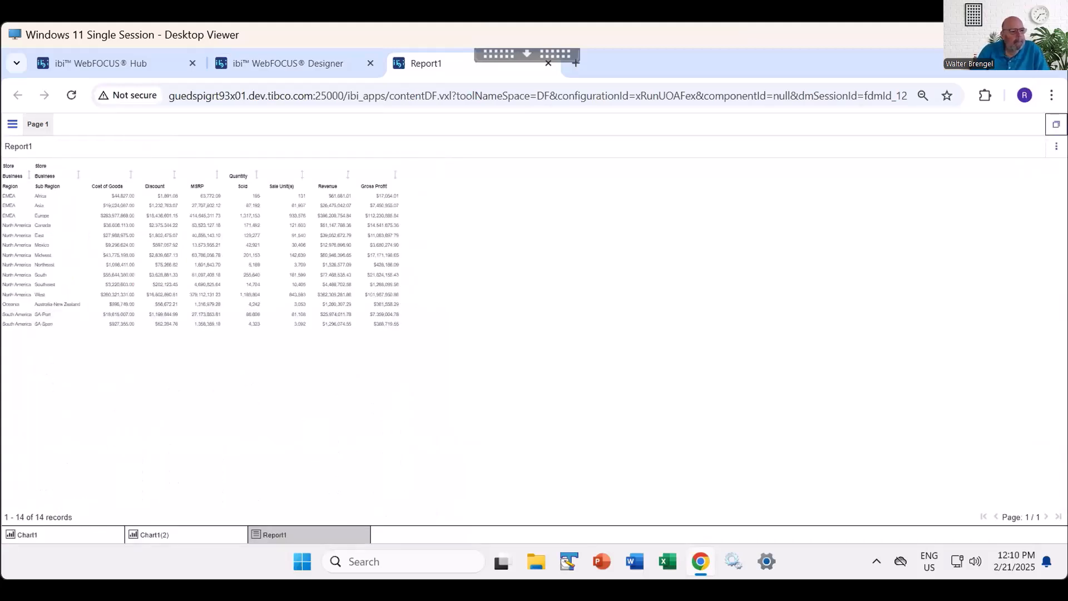
left_click(1057, 124)
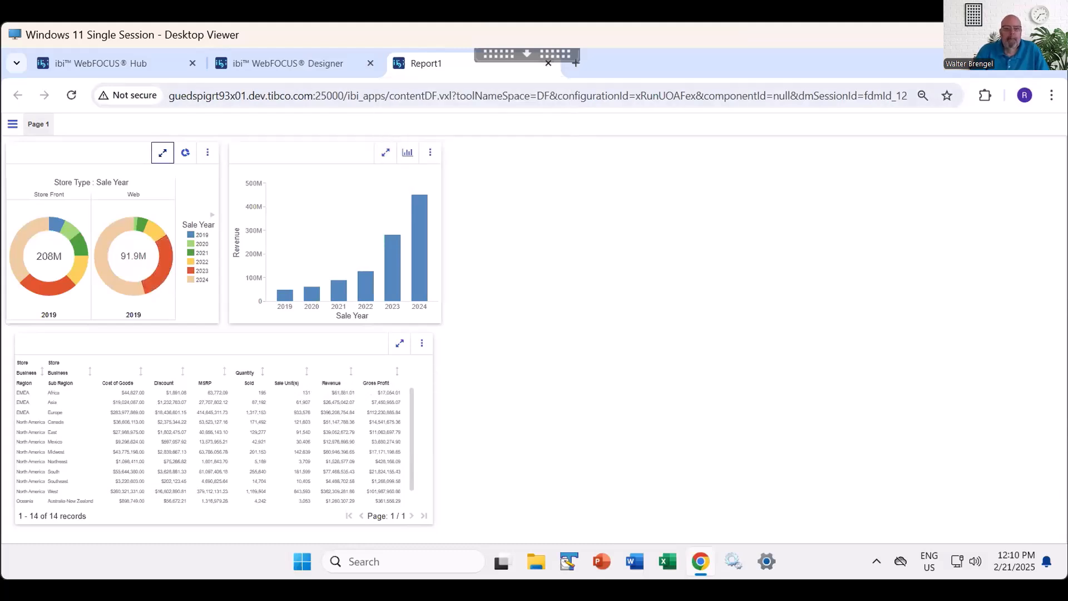
left_click(548, 63)
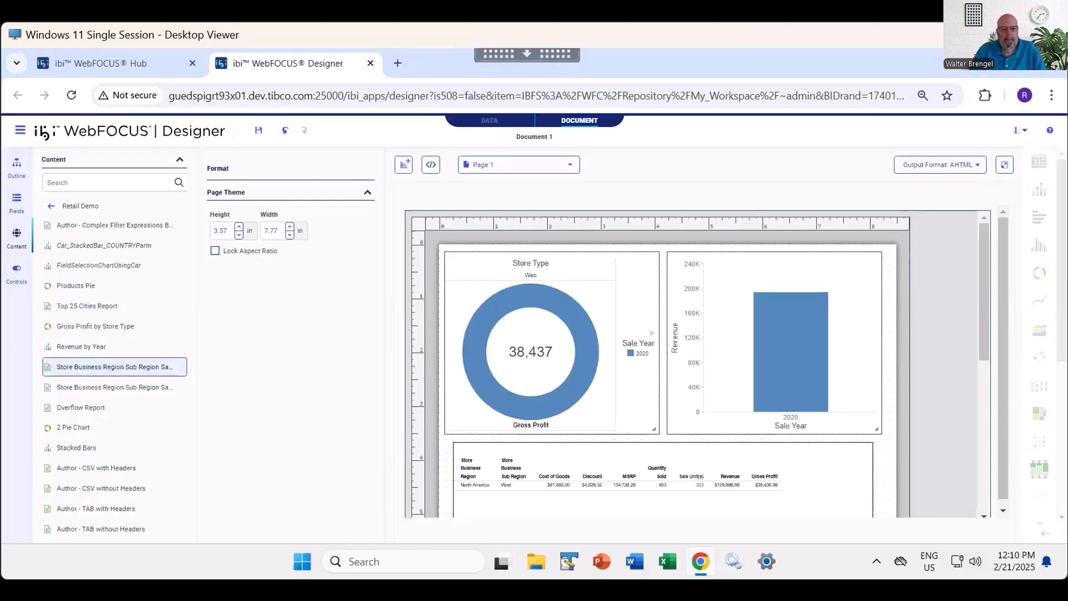
- Switch the output format to PPTX, run the document, and keep and open the downloaded presentation in PowerPoint
left_click(940, 165)
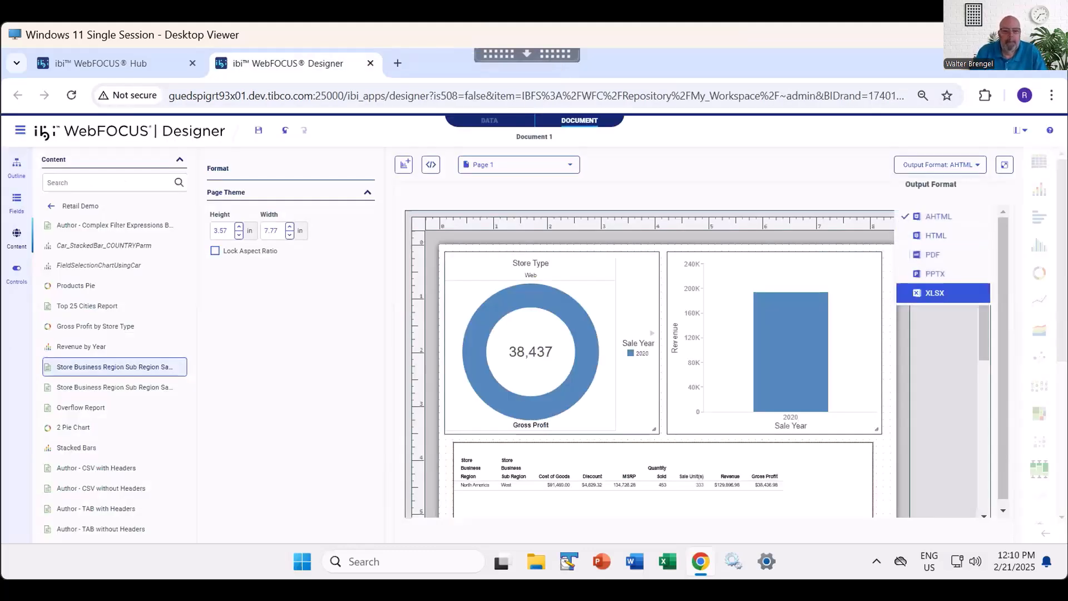
left_click(934, 273)
left_click(1004, 165)
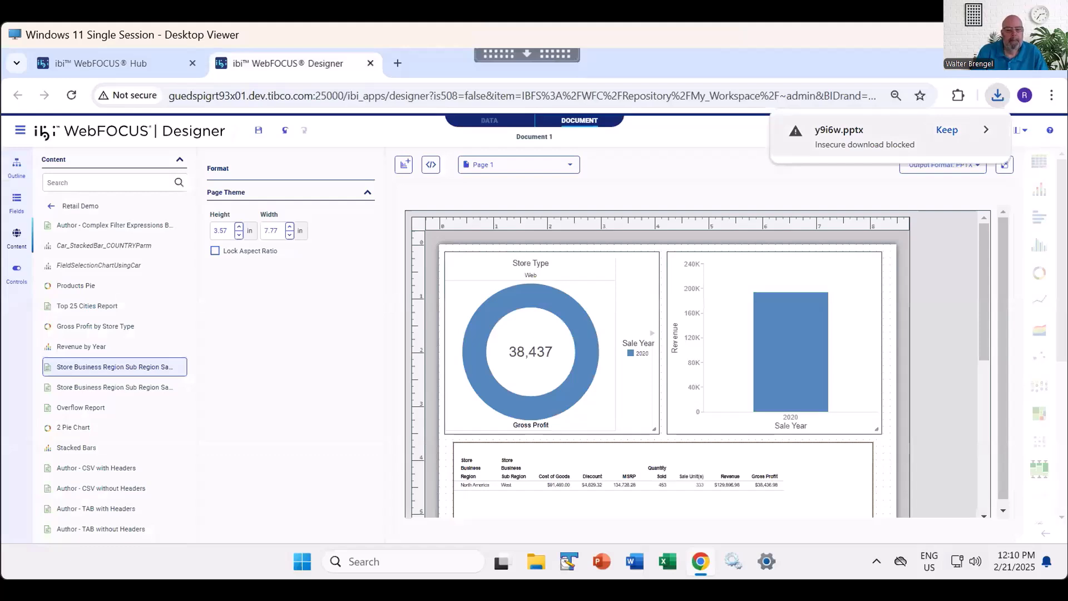
left_click(947, 130)
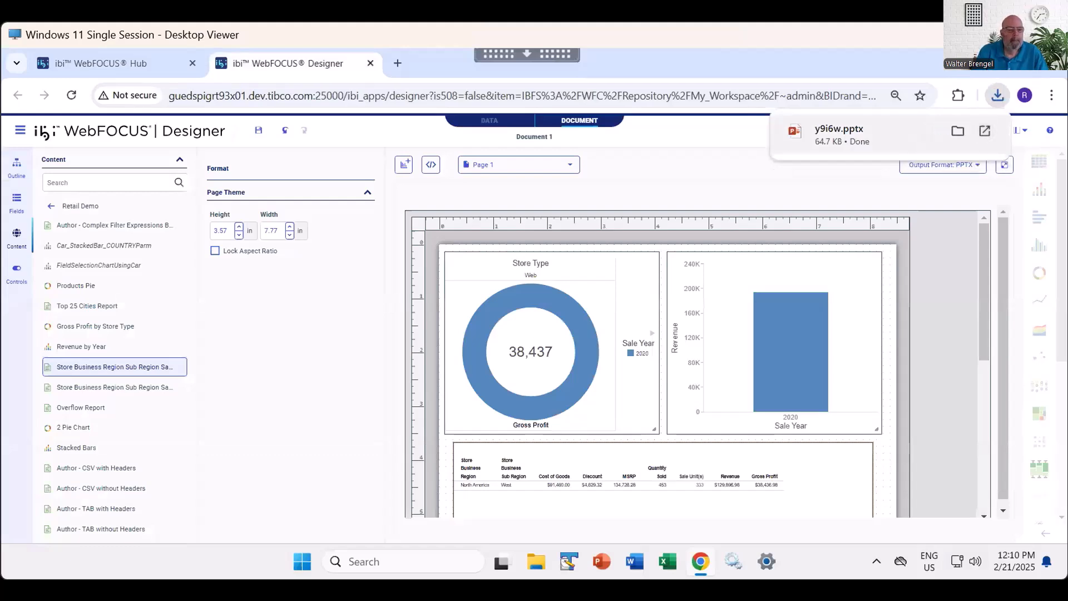
left_click(985, 130)
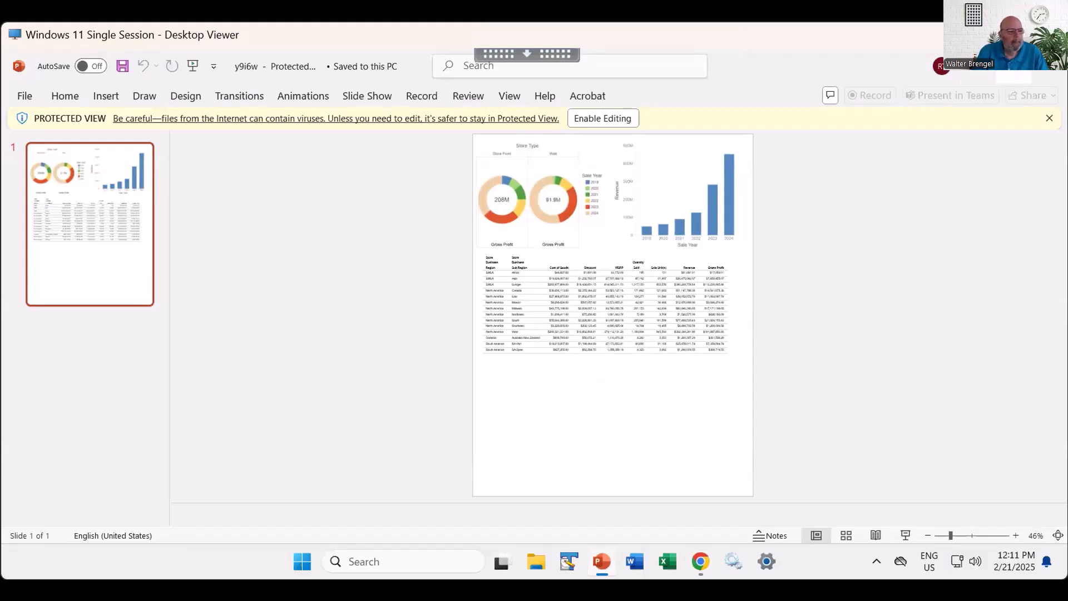
- Close the presentation, run the document in XLSX output format, and keep and open the downloaded workbook in Excel
left_click(1049, 67)
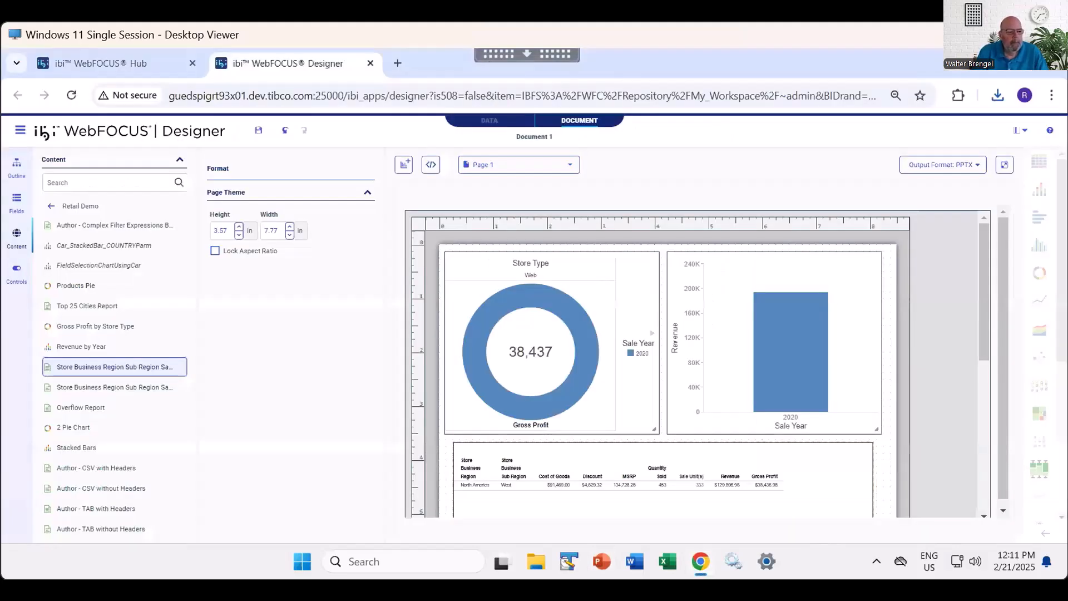
left_click(943, 165)
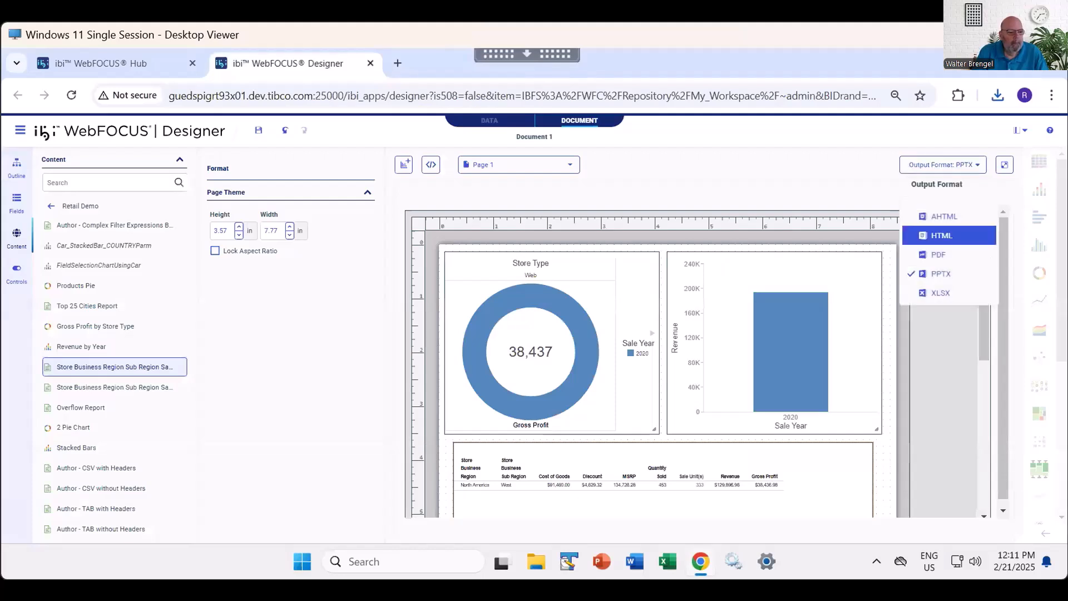
left_click(946, 293)
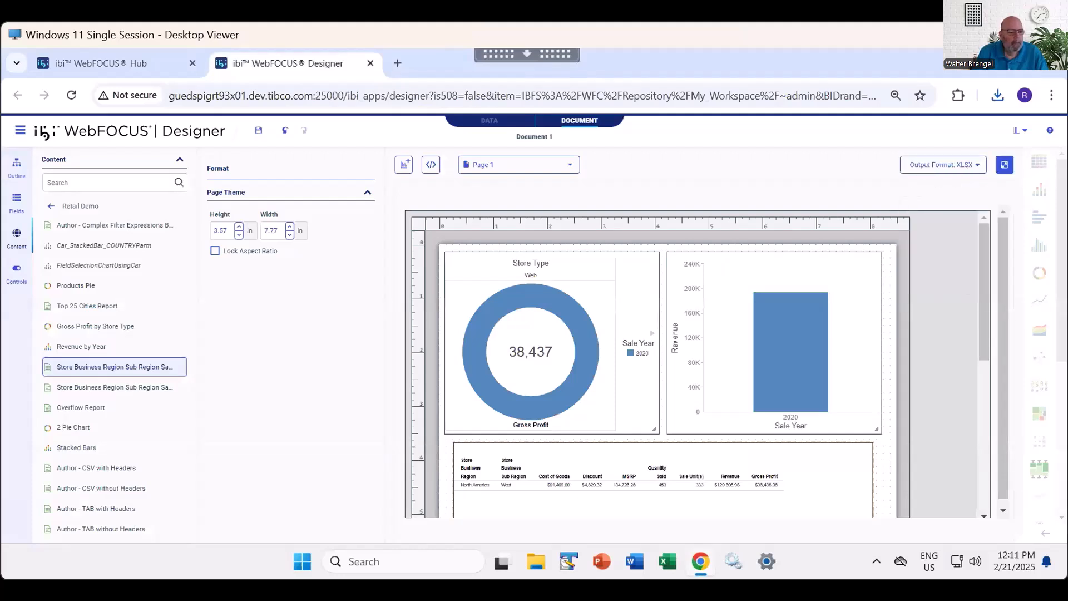
left_click(1005, 165)
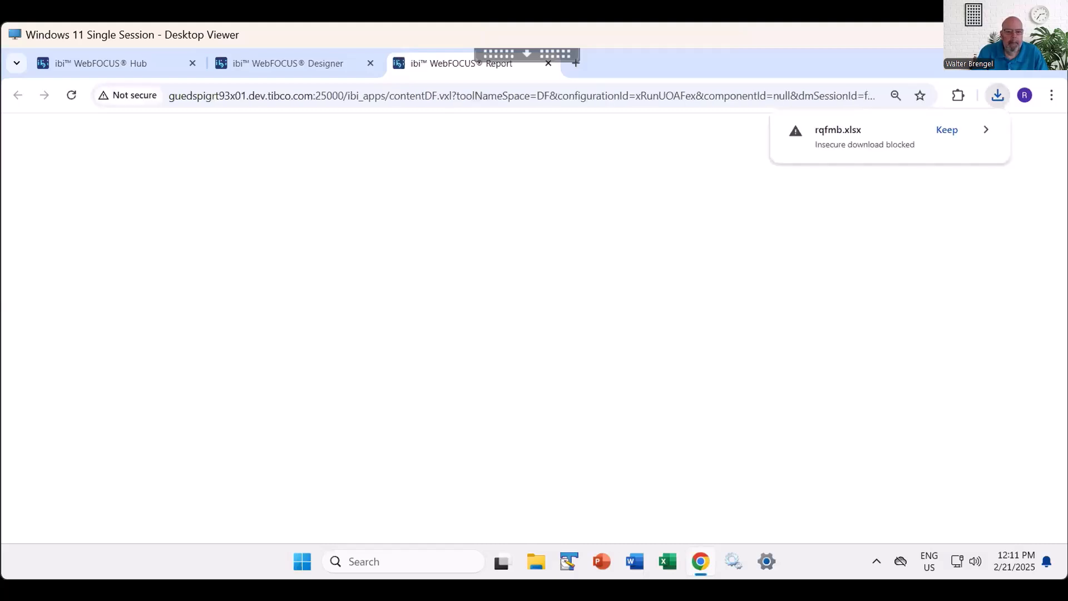
left_click(946, 129)
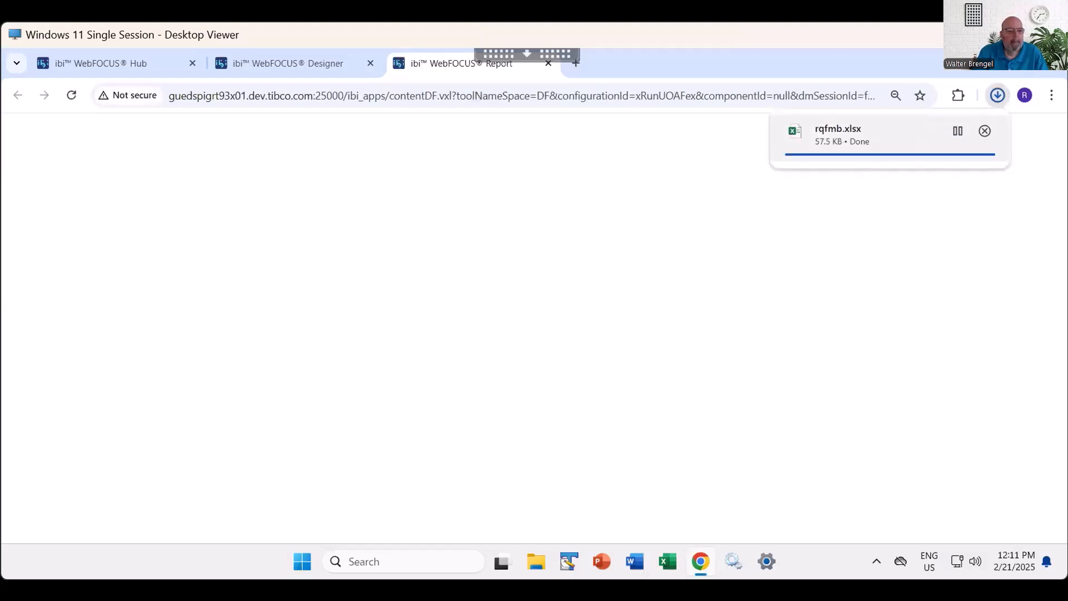
left_click(985, 131)
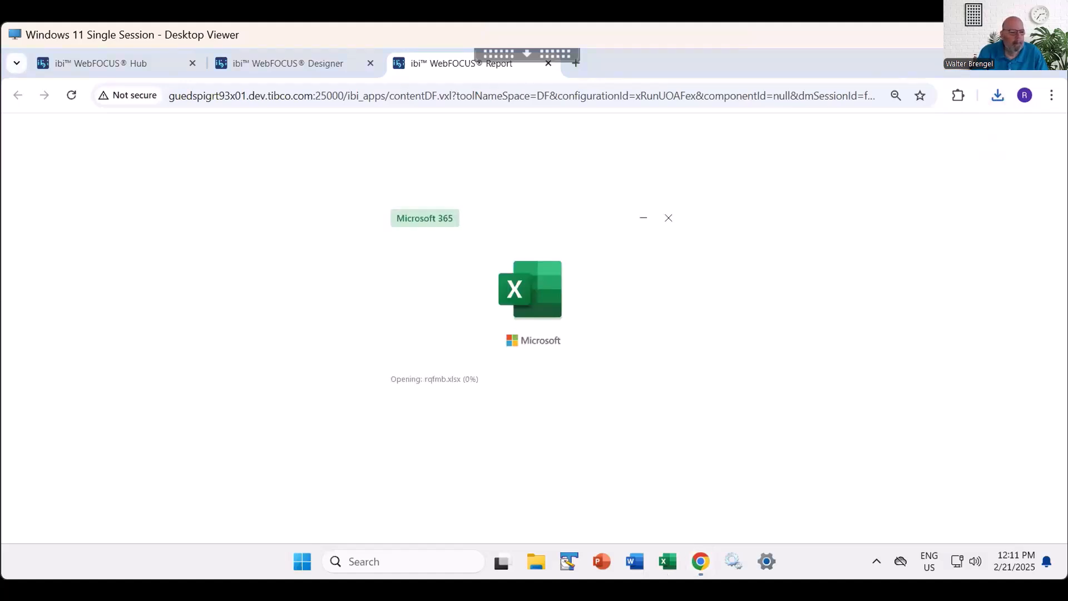
- Look through the charts and report on the workbook's Page 1 sheet, and close the workbook and the blank report output
scroll(534, 334, "down", 6)
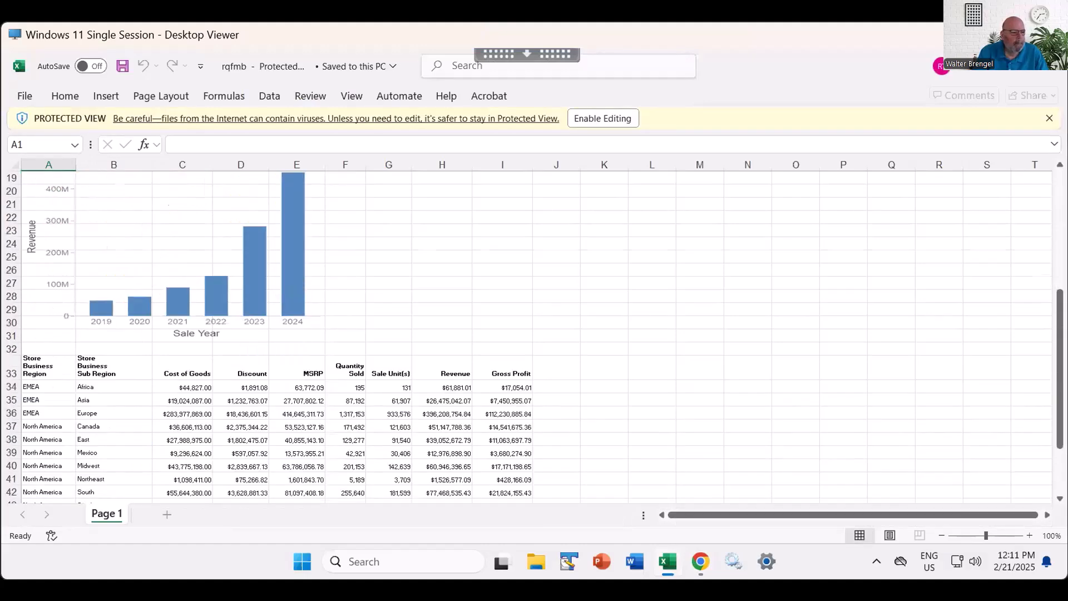
scroll(534, 334, "down", 4)
scroll(534, 334, "up", 3)
scroll(534, 334, "up", 7)
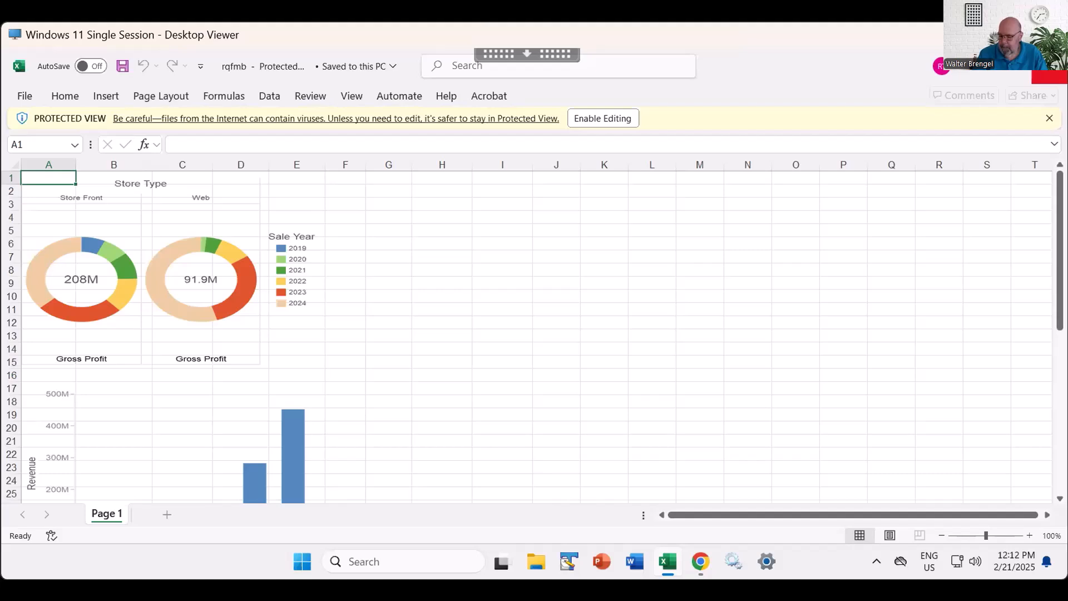
left_click(1050, 67)
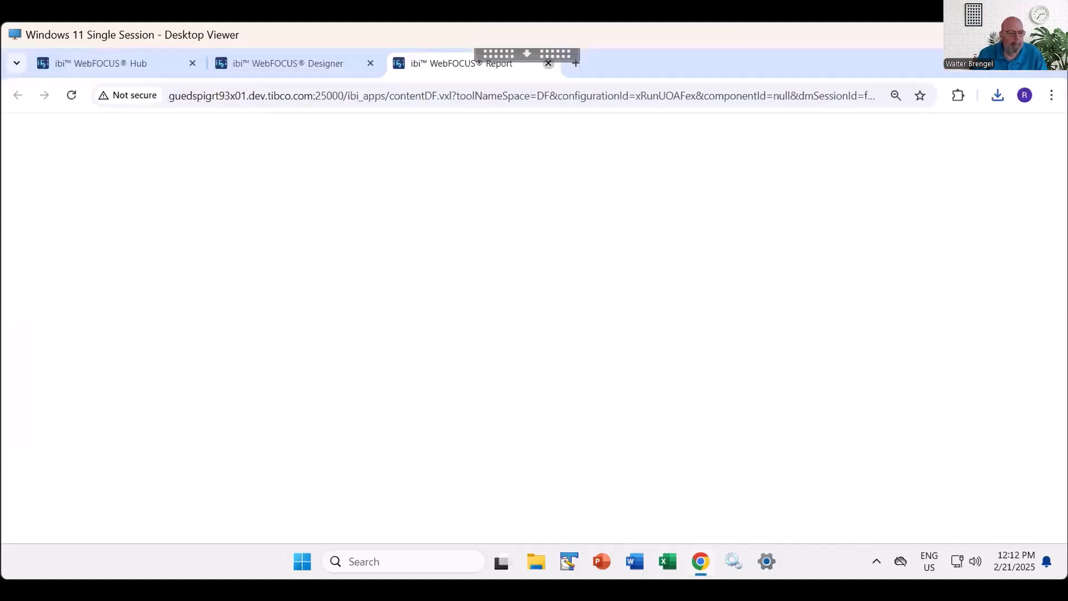
left_click(548, 63)
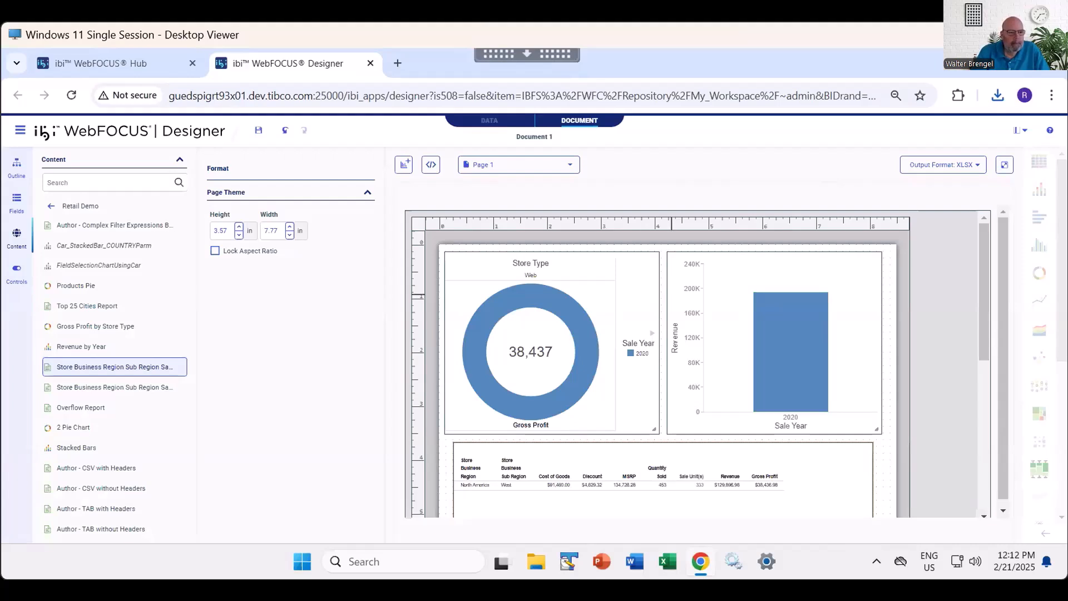
- Set the output format to PDF and place the Bluehills image from Retail Demo on the page
left_click(943, 165)
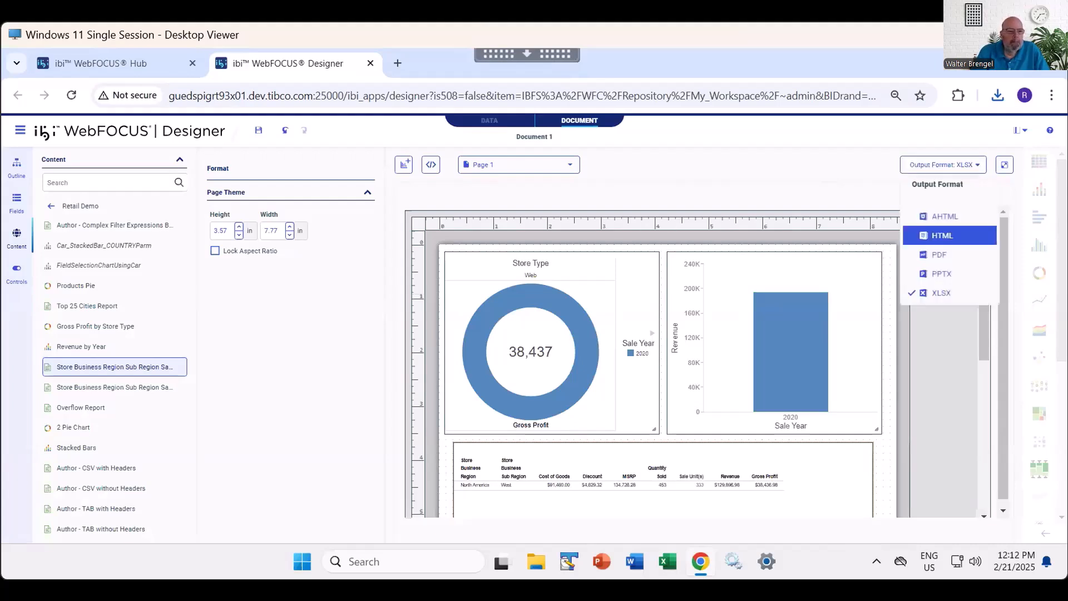
left_click(939, 255)
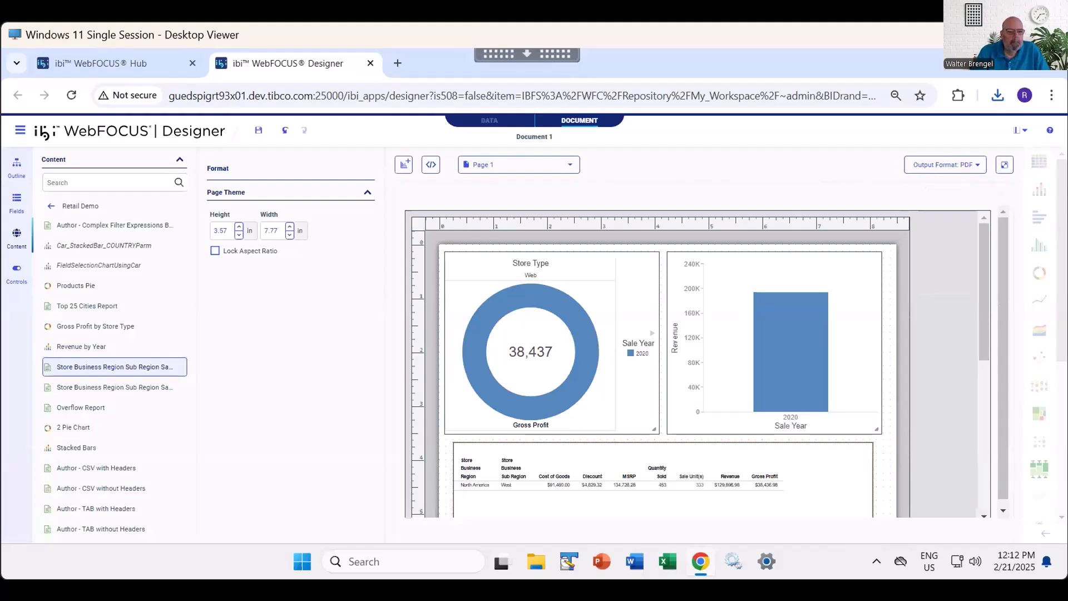
left_click(106, 182)
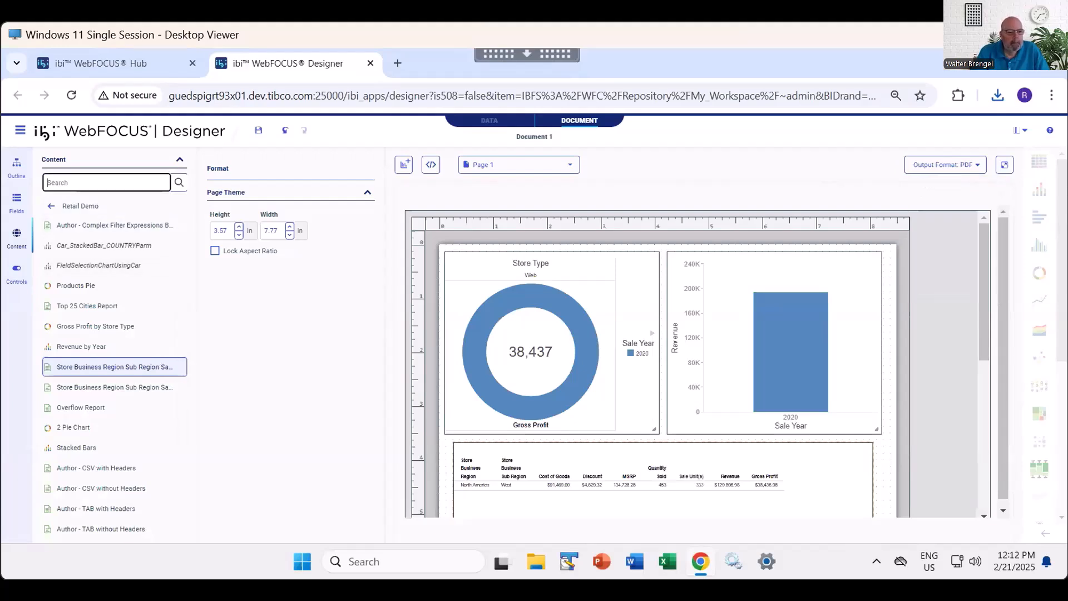
type("blue")
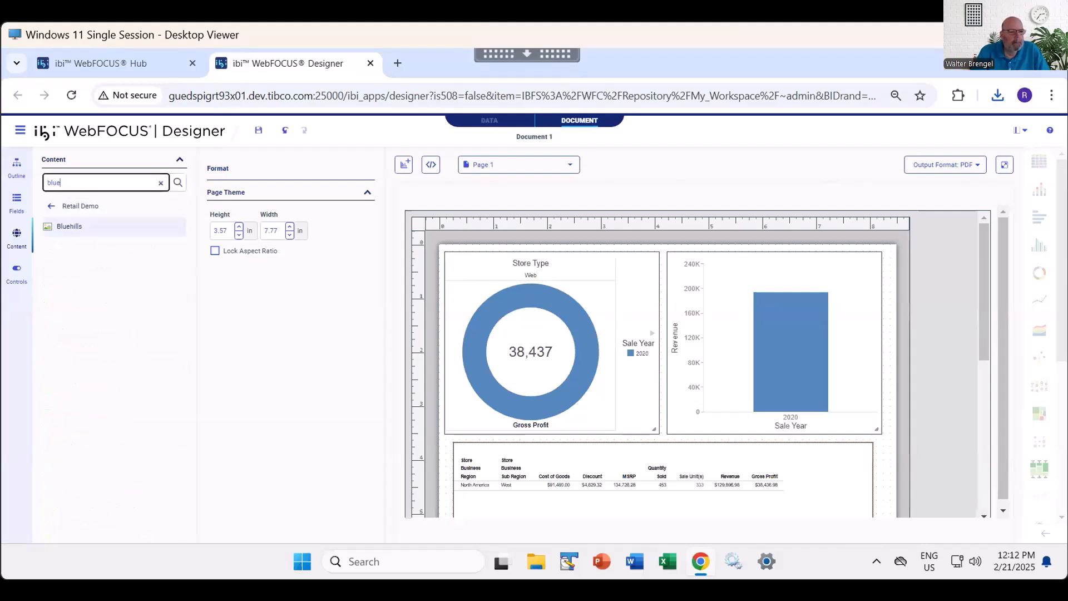
left_click(83, 226)
left_click_drag(84, 226, 645, 379)
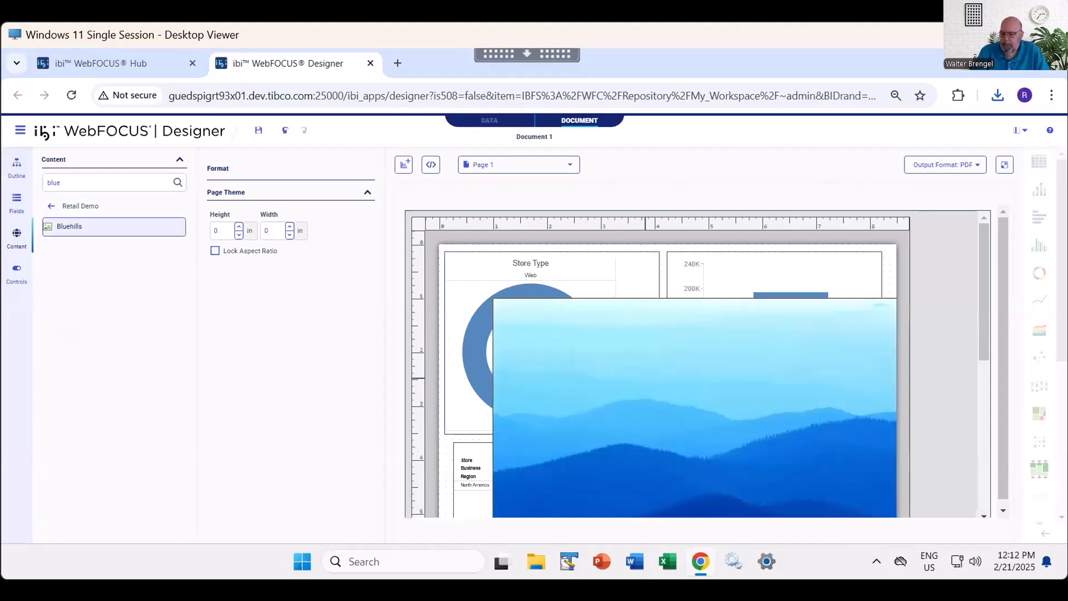
- Resize the Bluehills image to a height of 3.5 in and a width of 8 in
scroll(661, 364, "down", 1)
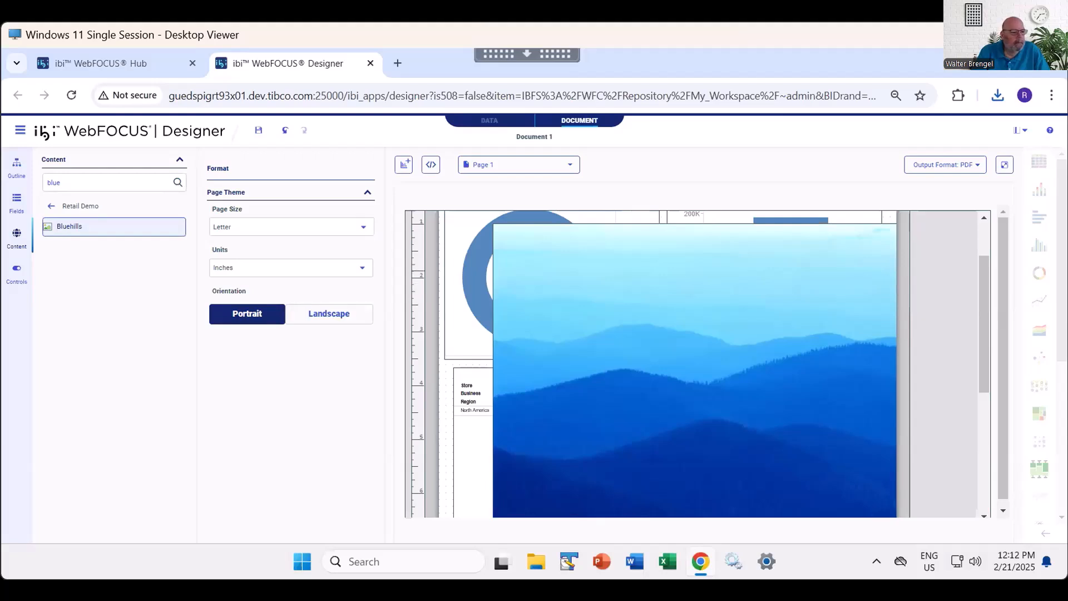
left_click(623, 271)
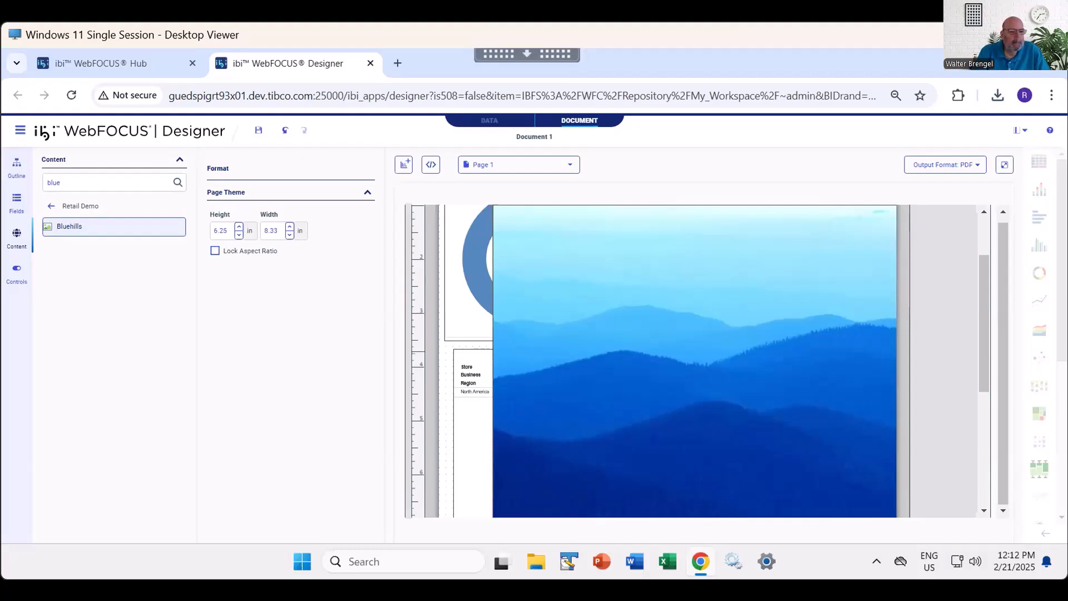
left_click_drag(228, 231, 212, 231)
type("3.5")
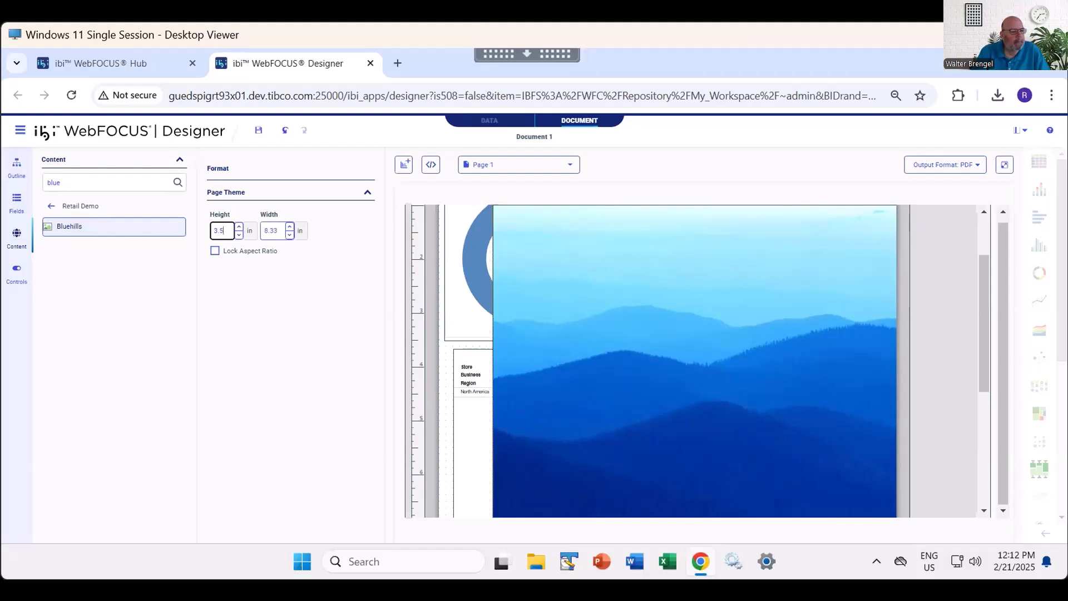
key("Tab")
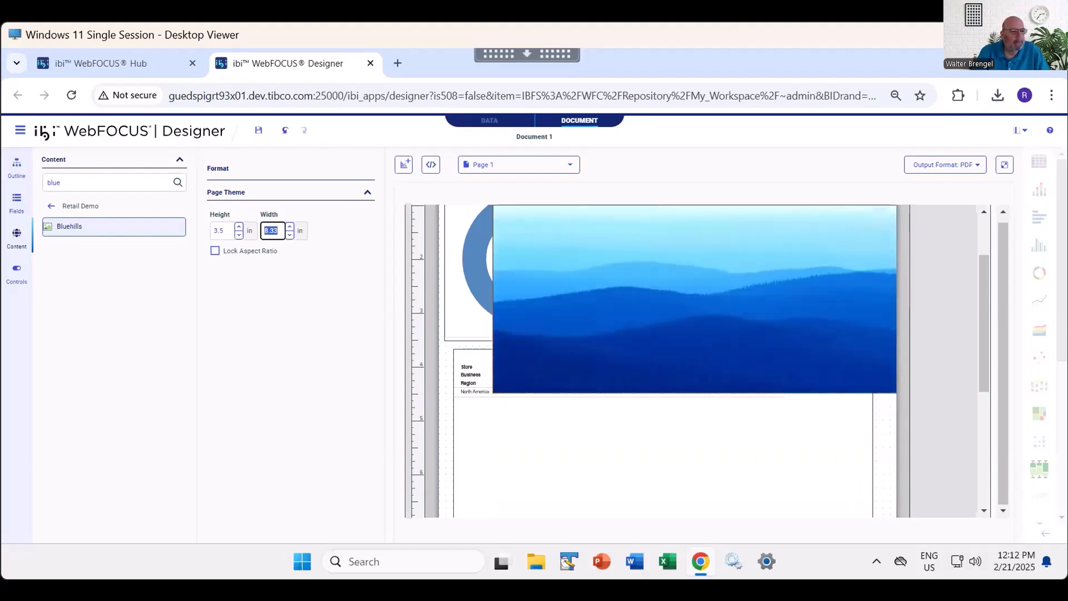
type("8")
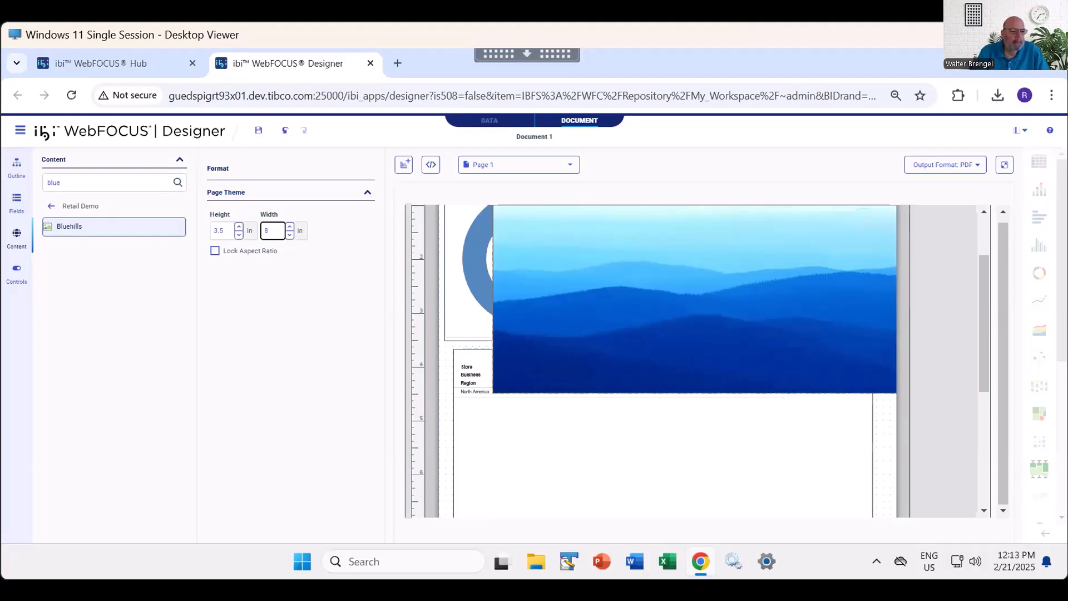
- Move the Bluehills image beneath the report at the foot of the page and lock its aspect ratio
left_click_drag(629, 240, 591, 467)
scroll(592, 445, "down", 3)
left_click_drag(592, 307, 584, 427)
scroll(661, 400, "down", 3)
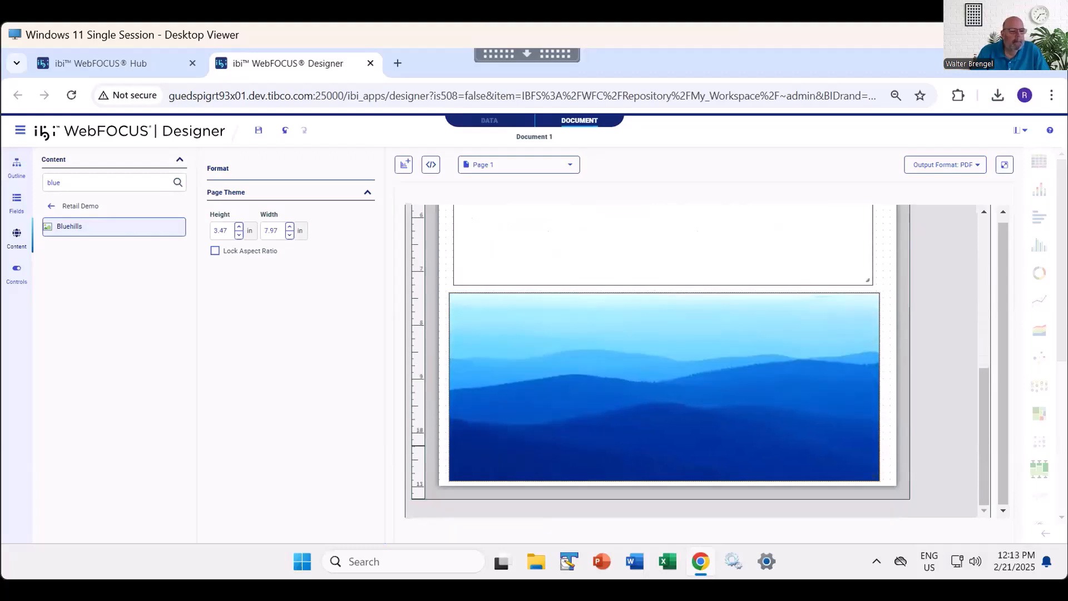
left_click(216, 251)
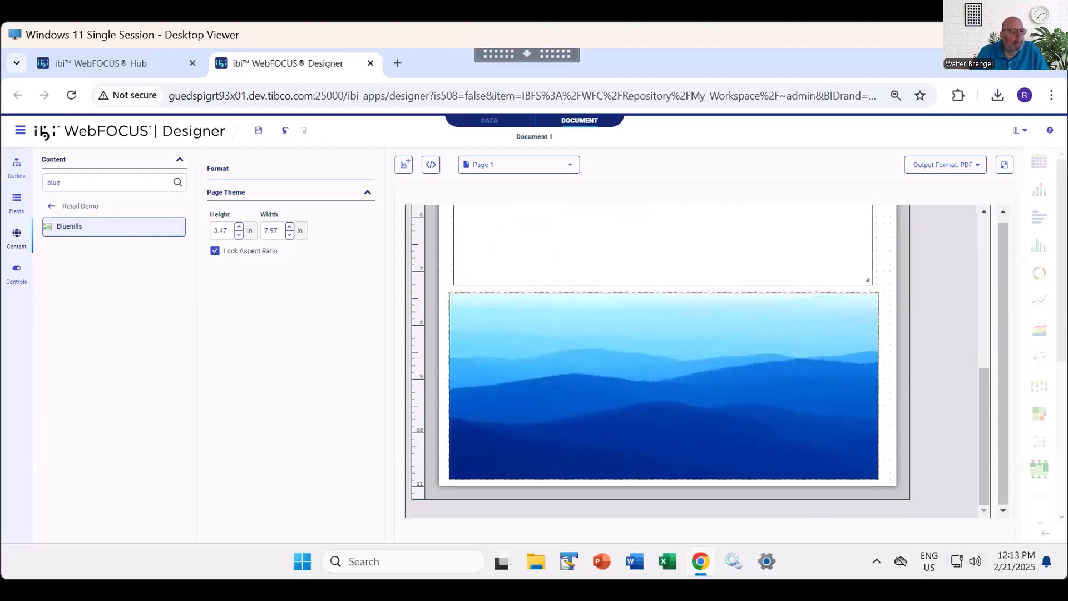
- Run the document as PDF, fit the whole page in the view to check it, and close the output
scroll(661, 361, "up", 7)
left_click(1005, 165)
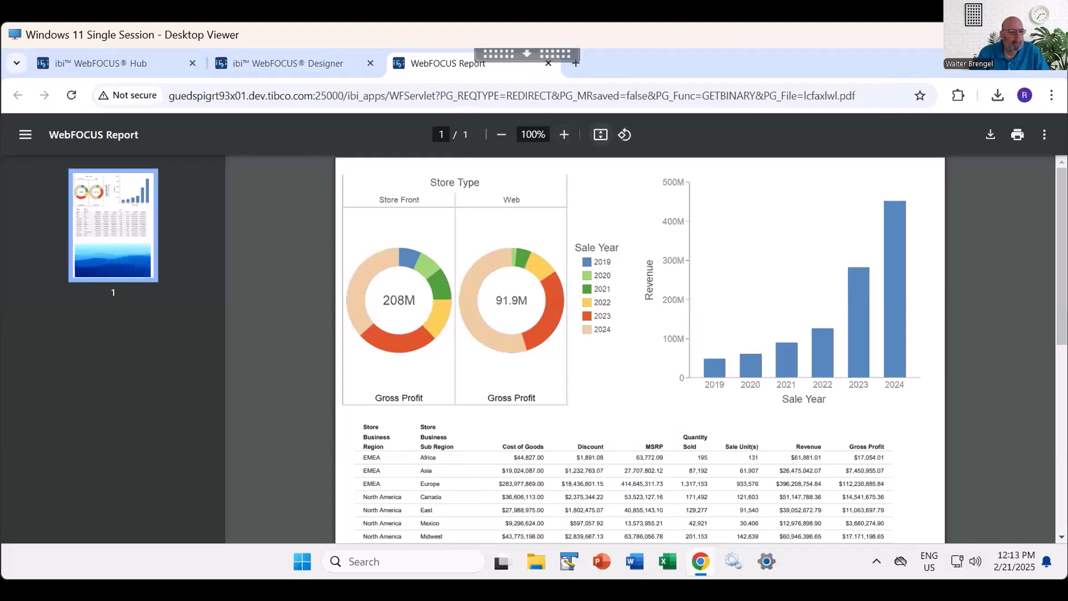
left_click(600, 134)
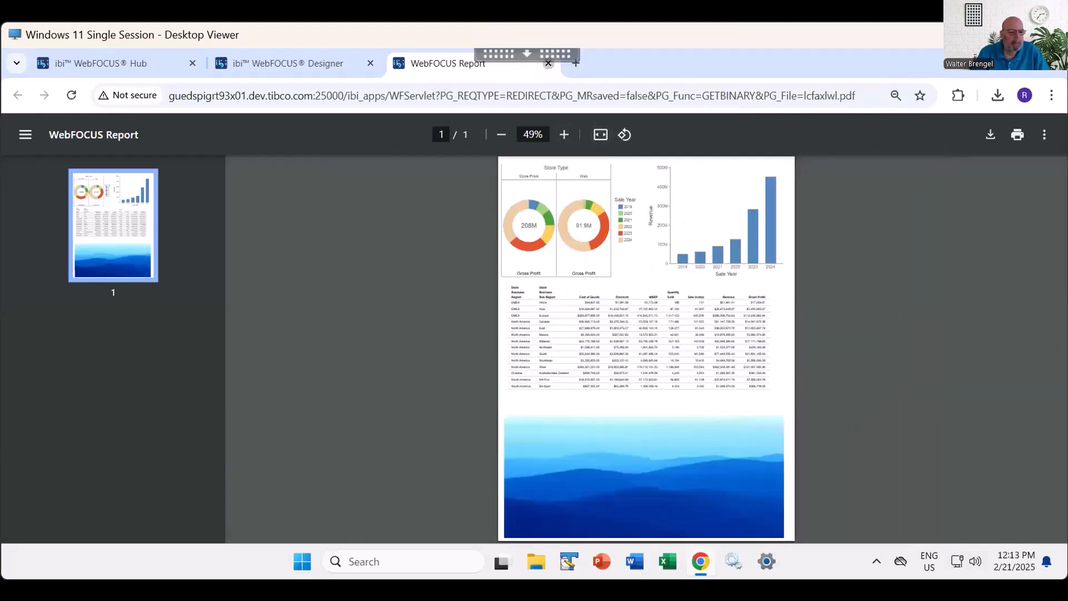
left_click(548, 63)
- Switch the output format to HTML, run the document, look through the result, and close the output
left_click(945, 164)
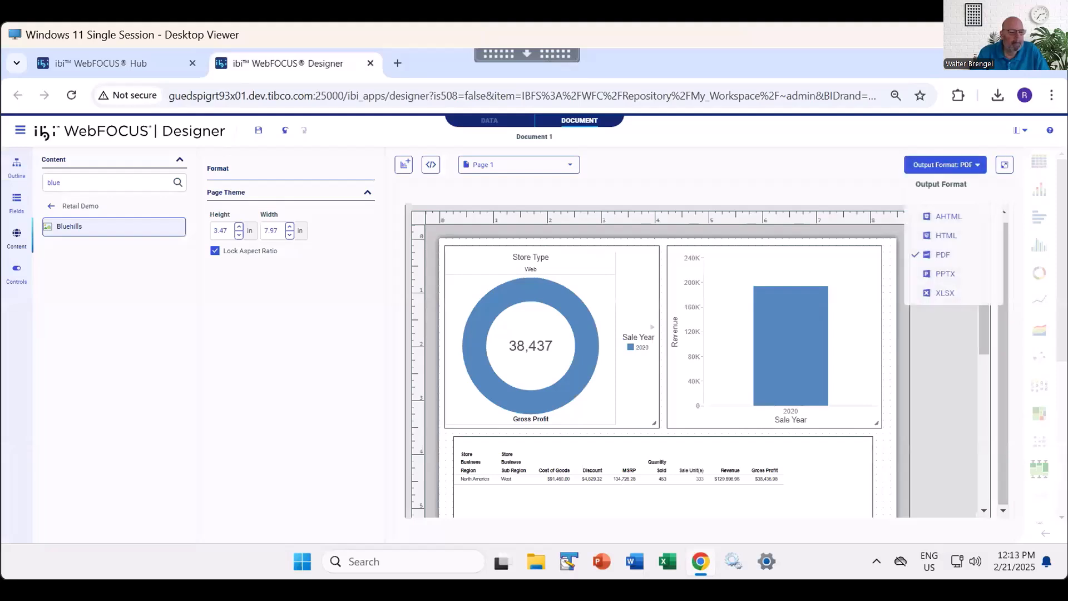
left_click(949, 236)
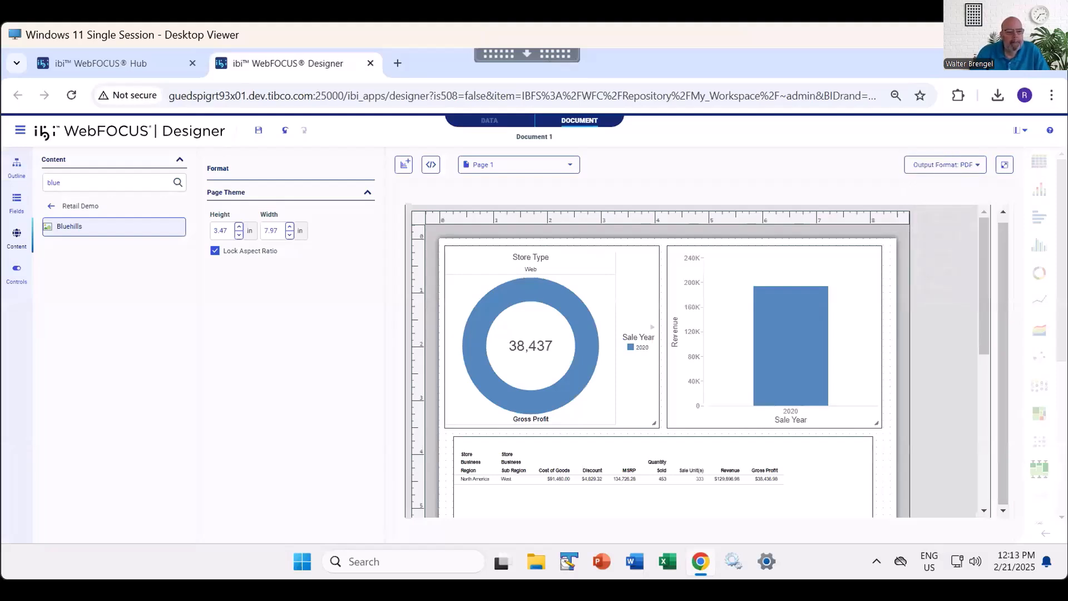
left_click(1005, 165)
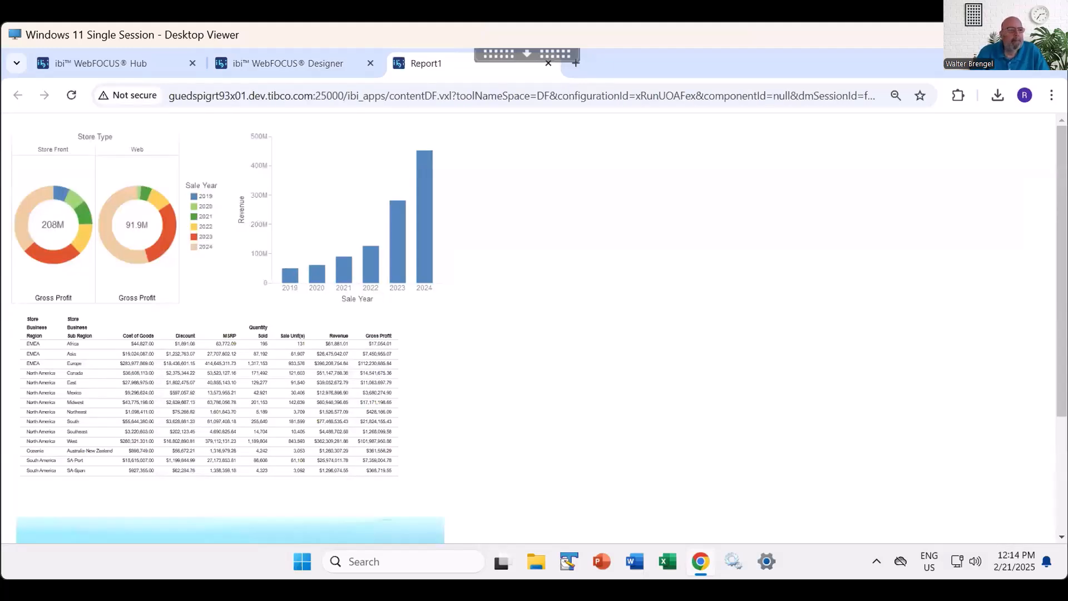
scroll(528, 328, "down", 3)
scroll(528, 328, "up", 3)
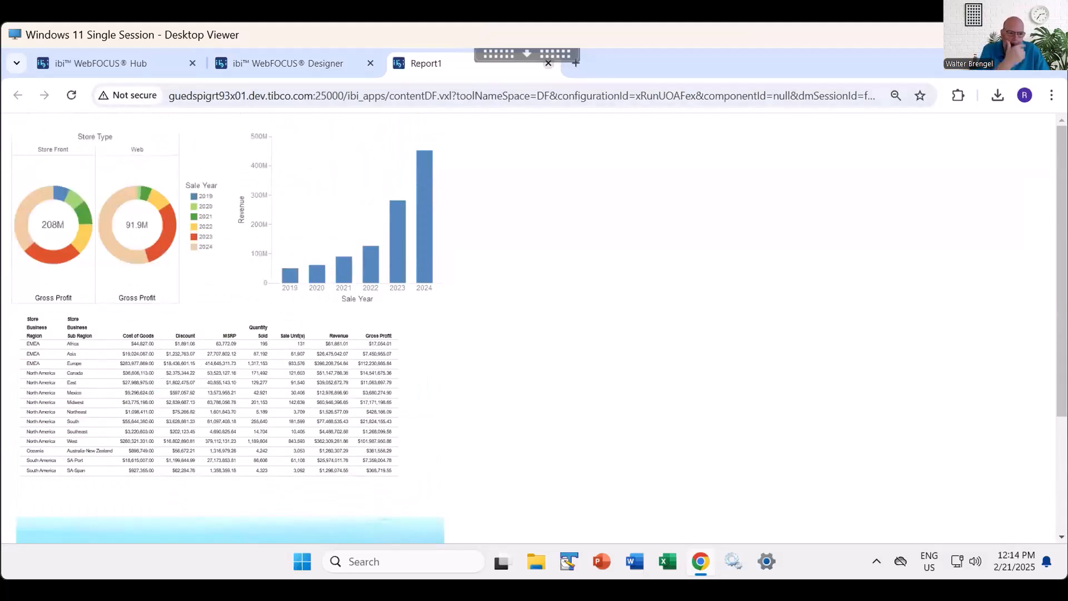
left_click(548, 63)
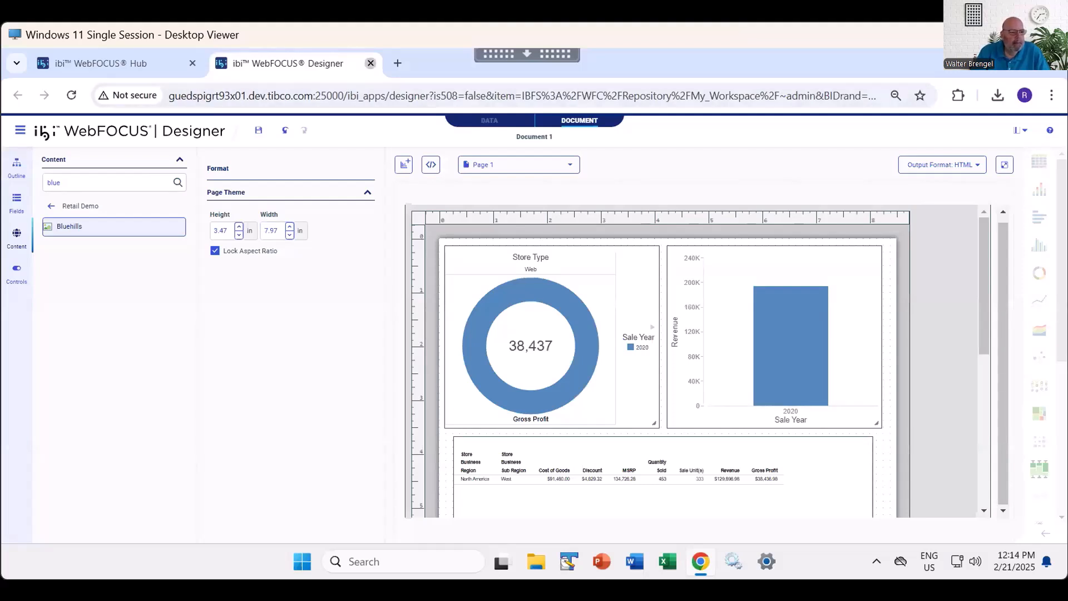
- Close the current document and start composing a new document from the Hub
left_click(370, 63)
left_click(601, 190)
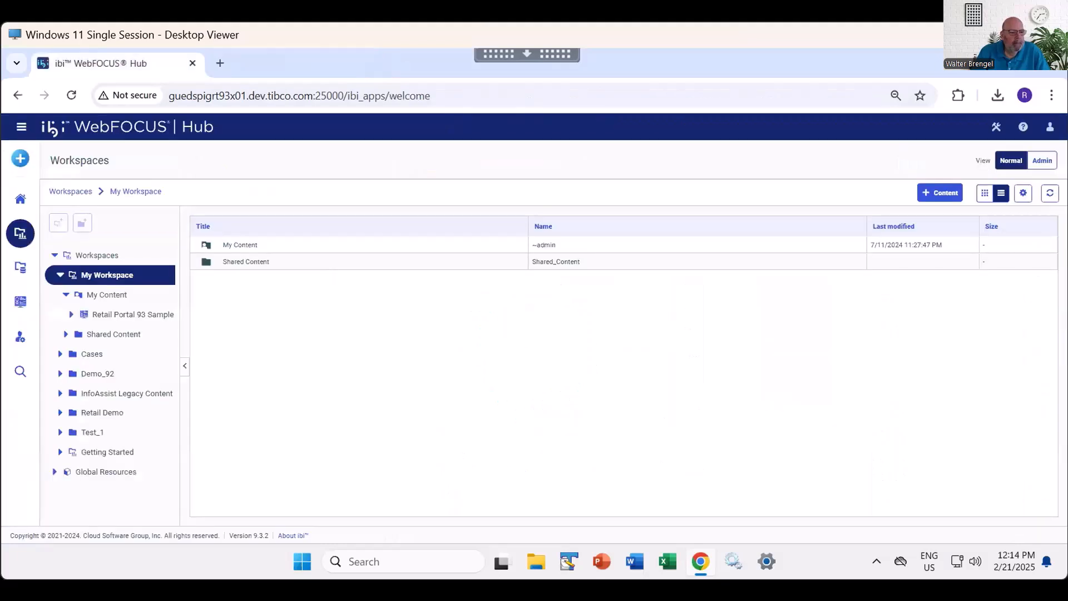
left_click(21, 158)
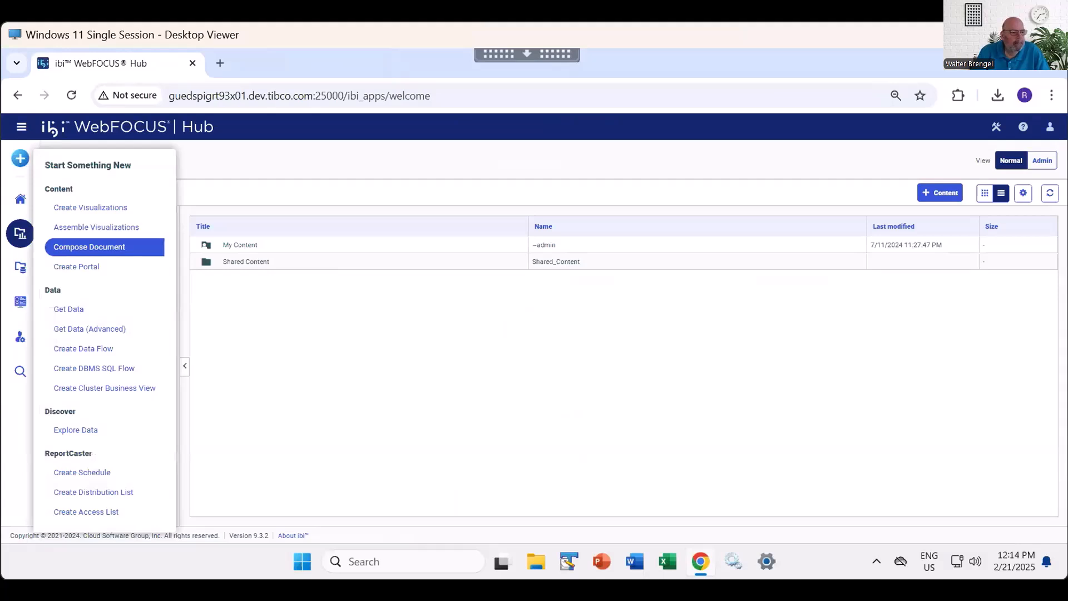
left_click(89, 247)
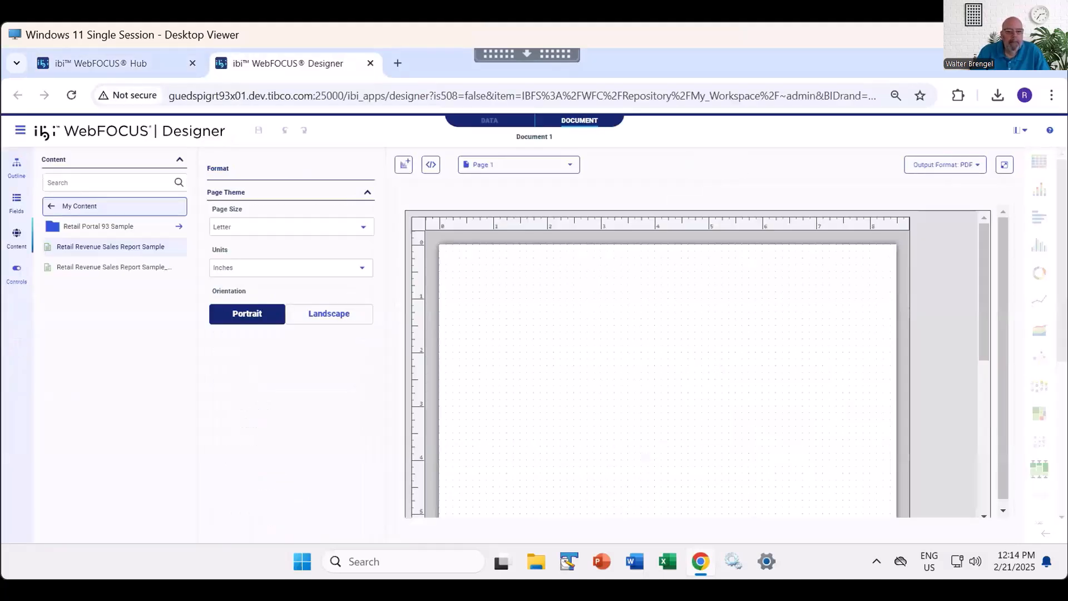
- Browse to the Retail Demo workspace content and add Overflow Report to page 1
left_click(51, 206)
left_click(52, 206)
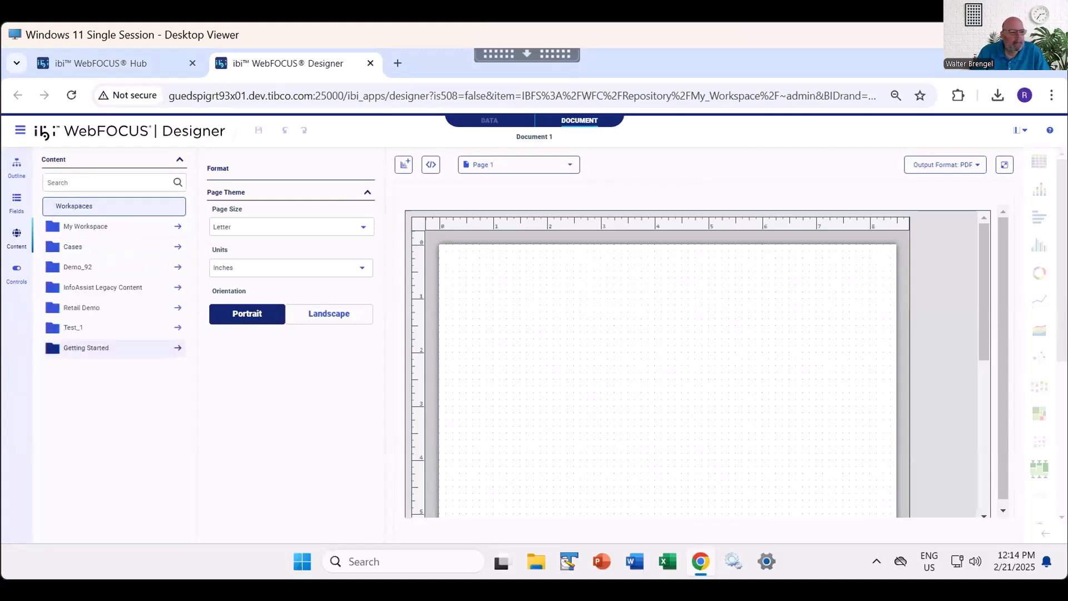
left_click(83, 308)
scroll(106, 390, "down", 10)
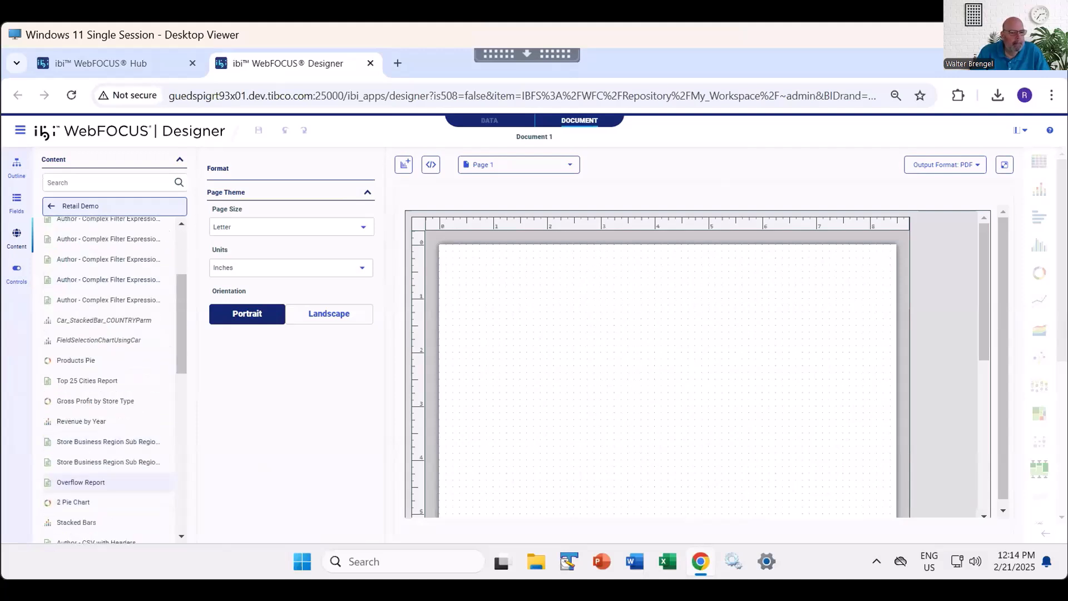
left_click(81, 482)
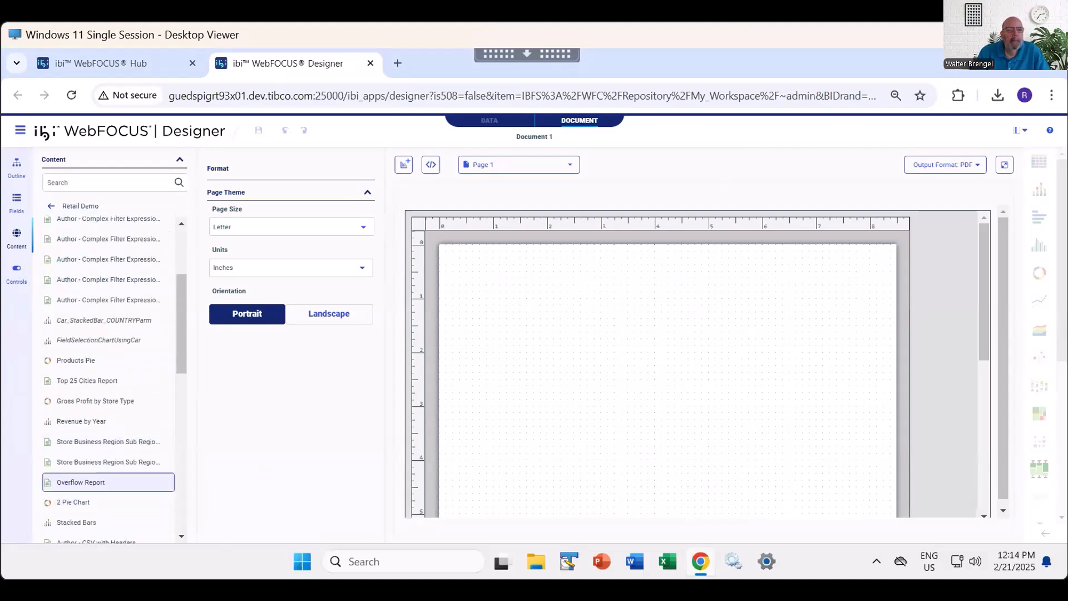
double_click(81, 482)
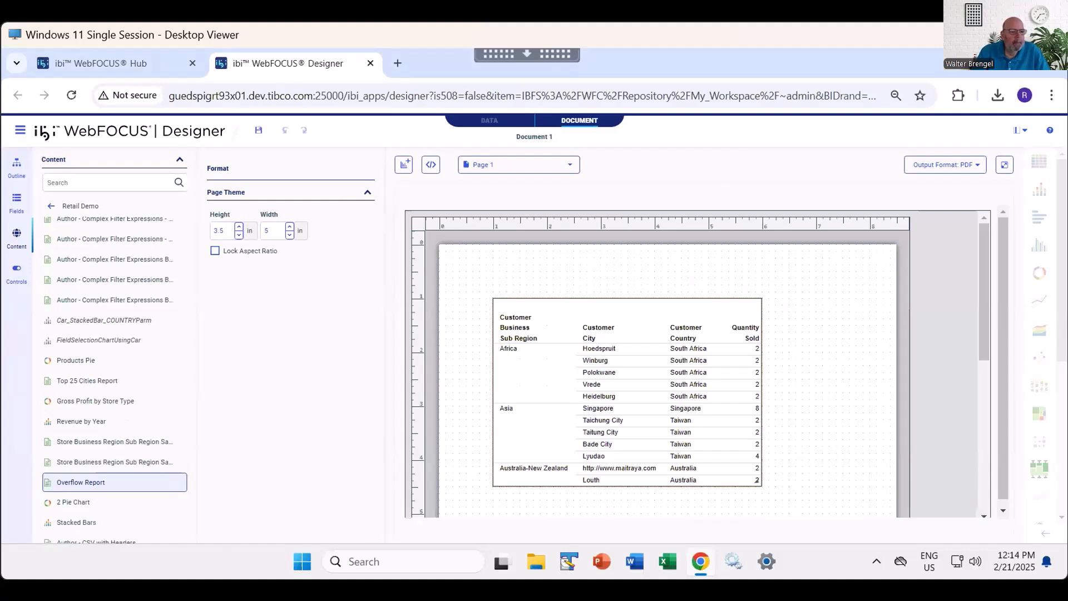
- Move the report to the page's upper-left corner and size it 9.5 inches high by 8 inches wide
left_click_drag(524, 306, 481, 274)
double_click(221, 231)
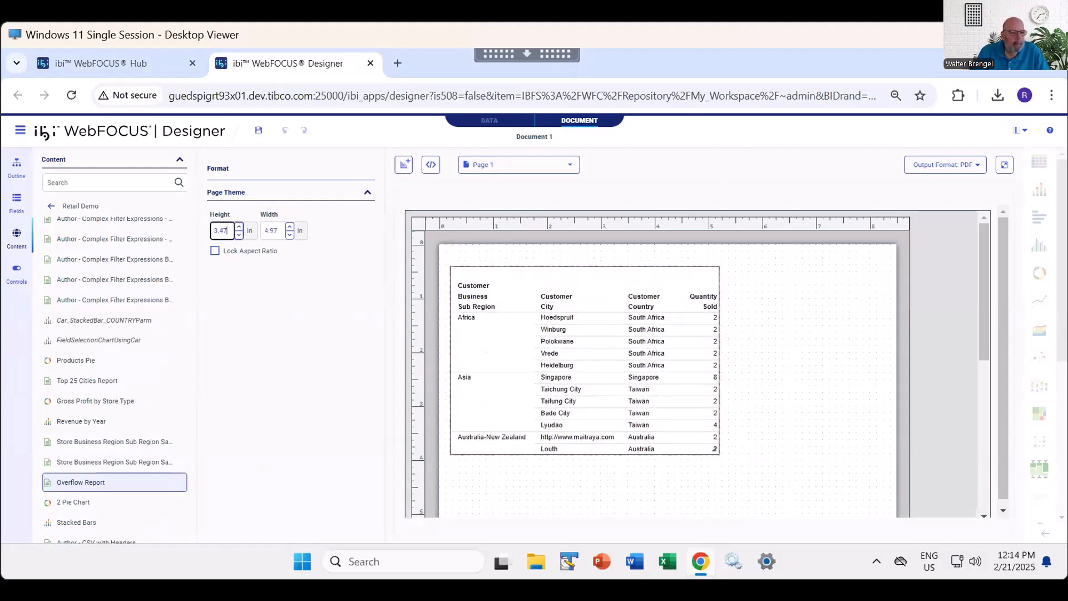
type("9.5")
key("Tab")
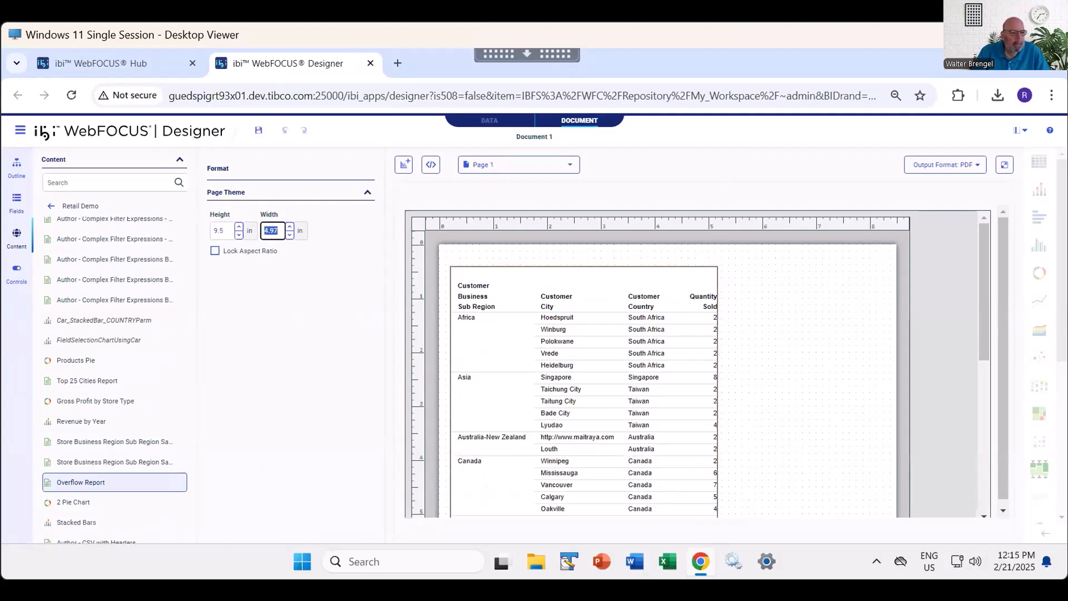
type("8")
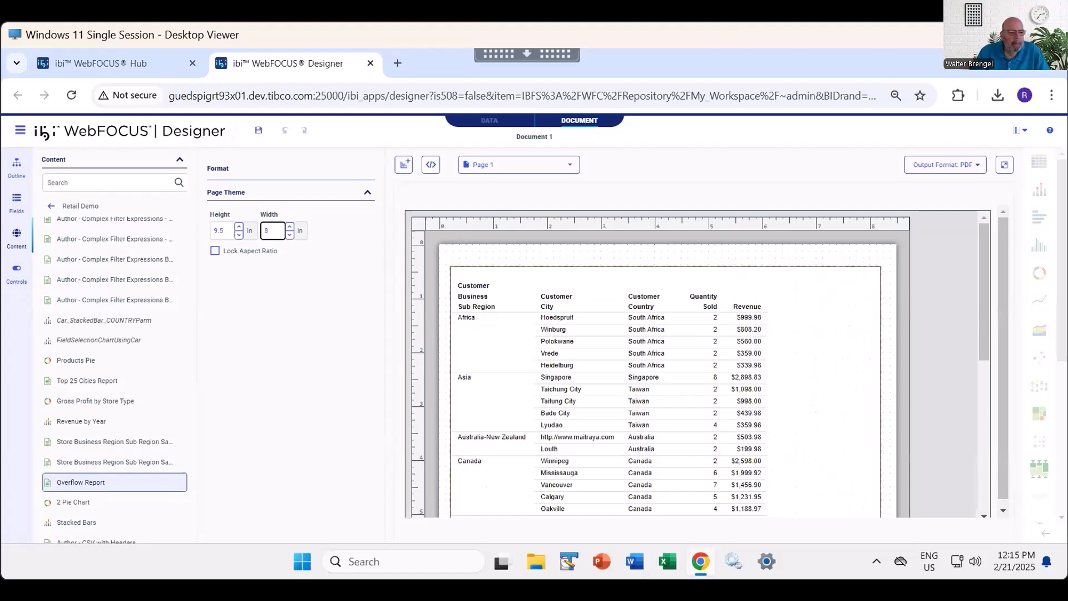
- Look over the enlarged report on the page from its header down to its last row
left_click_drag(984, 294, 984, 392)
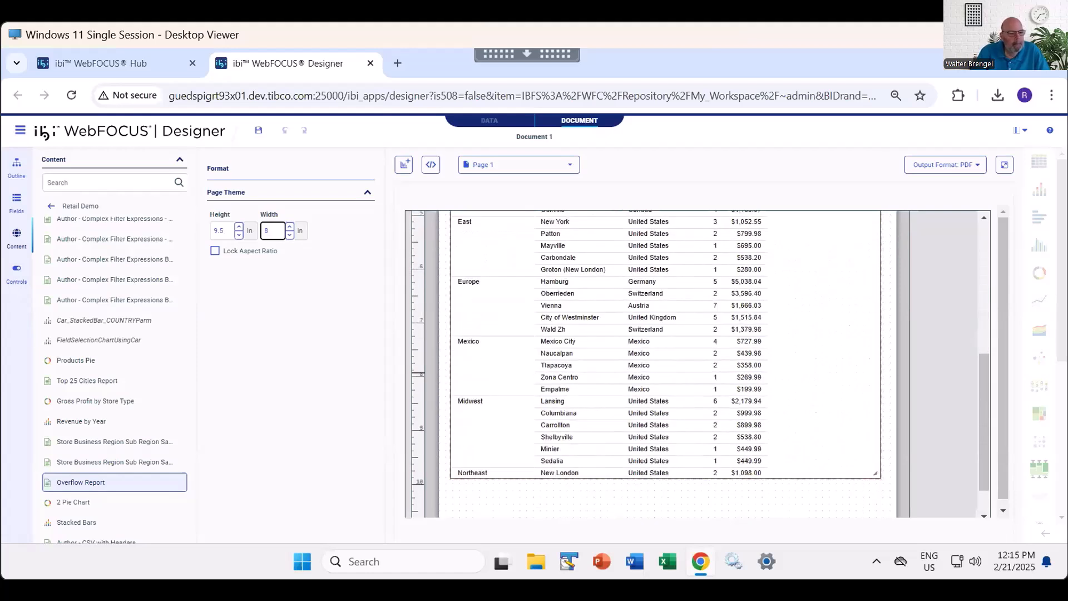
left_click(723, 500)
scroll(718, 306, "up", 5)
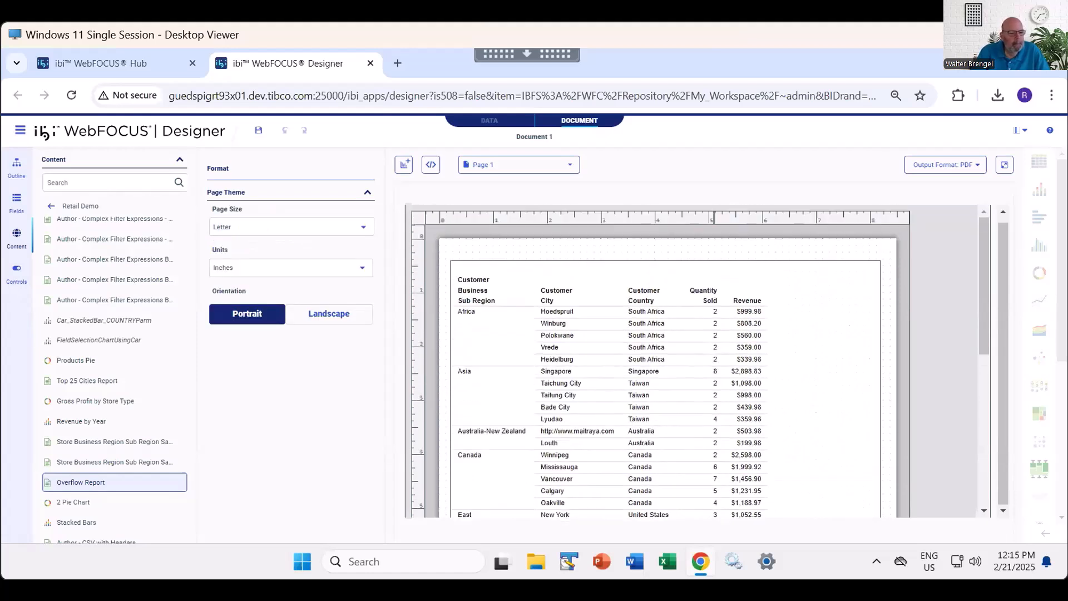
scroll(721, 304, "down", 5)
scroll(721, 304, "up", 1)
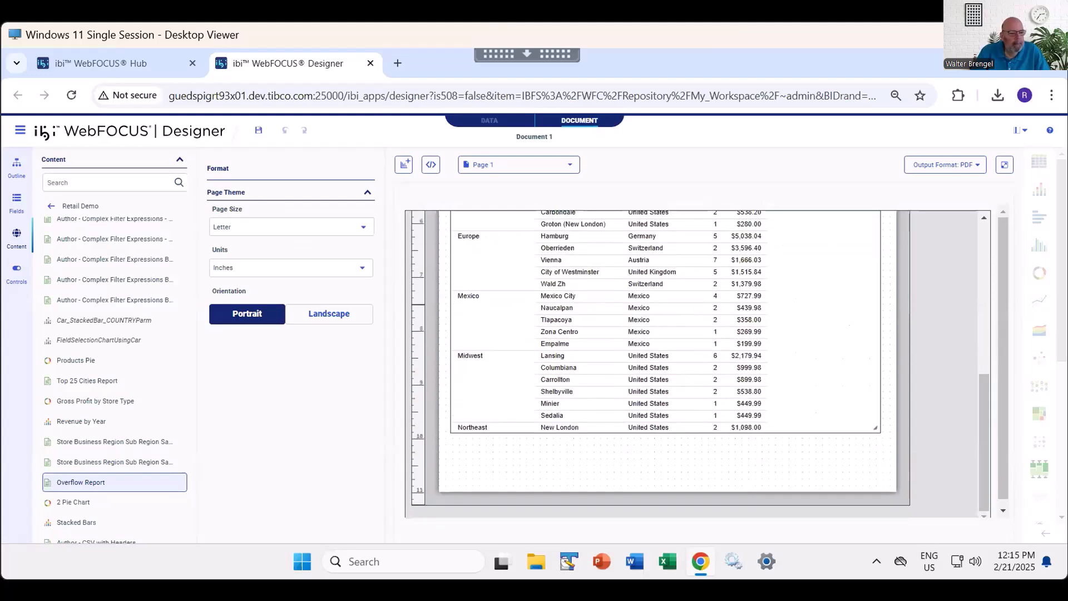
scroll(720, 305, "up", 2)
scroll(698, 363, "up", 3)
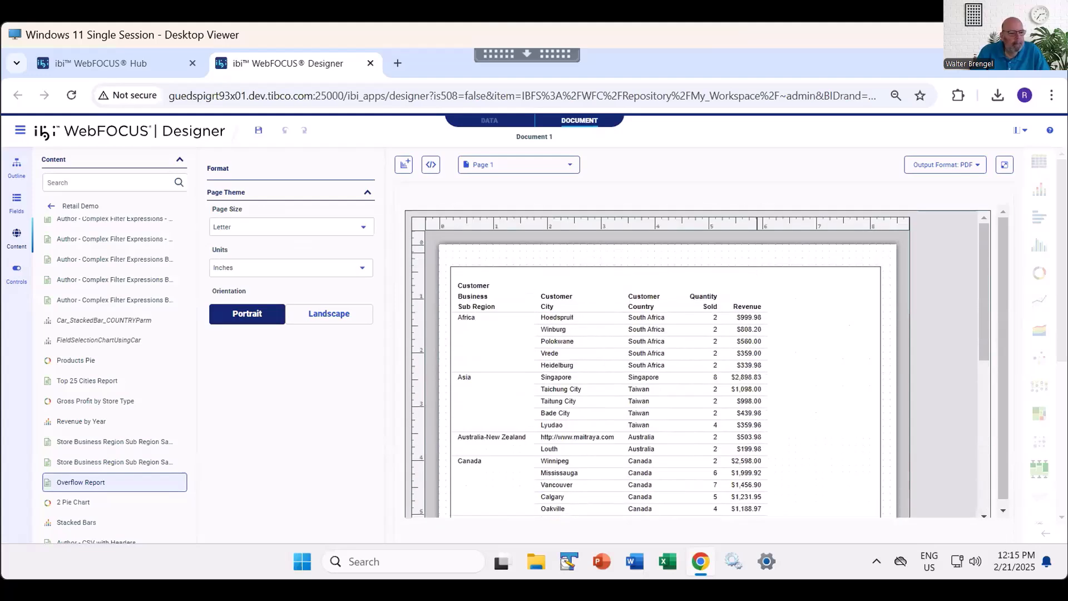
- Run the document as PDF, fit the whole page in the view, compare its two pages, and close the output
left_click(1005, 165)
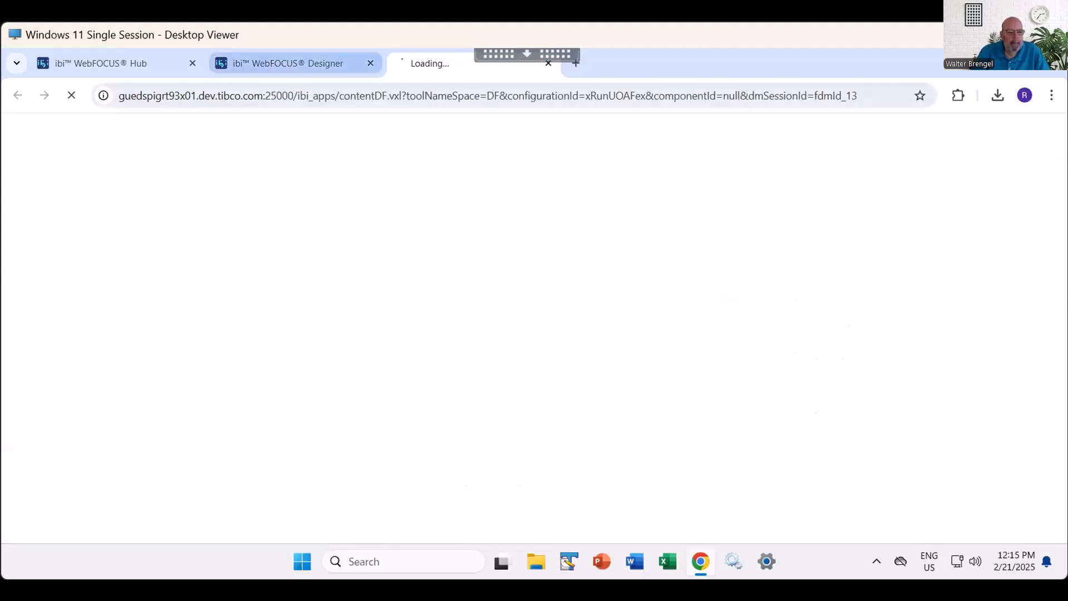
left_click(289, 64)
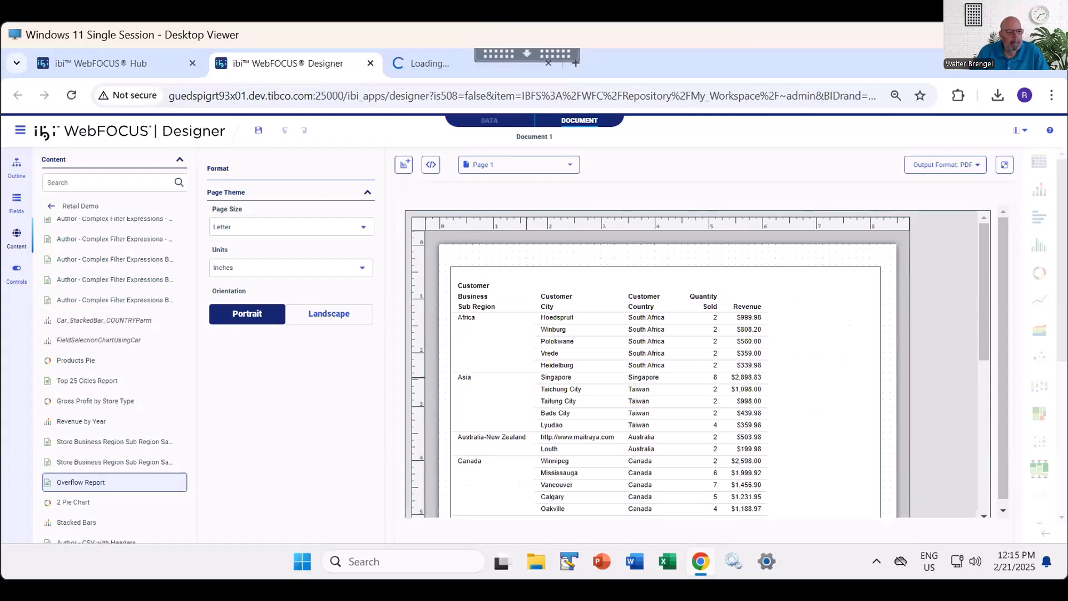
left_click(430, 64)
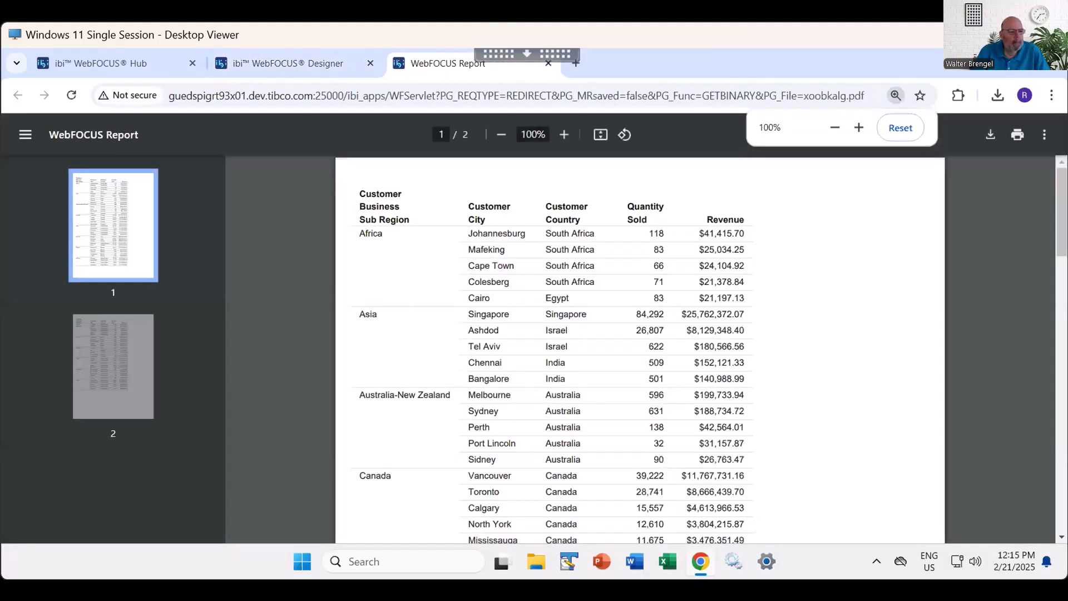
left_click(600, 134)
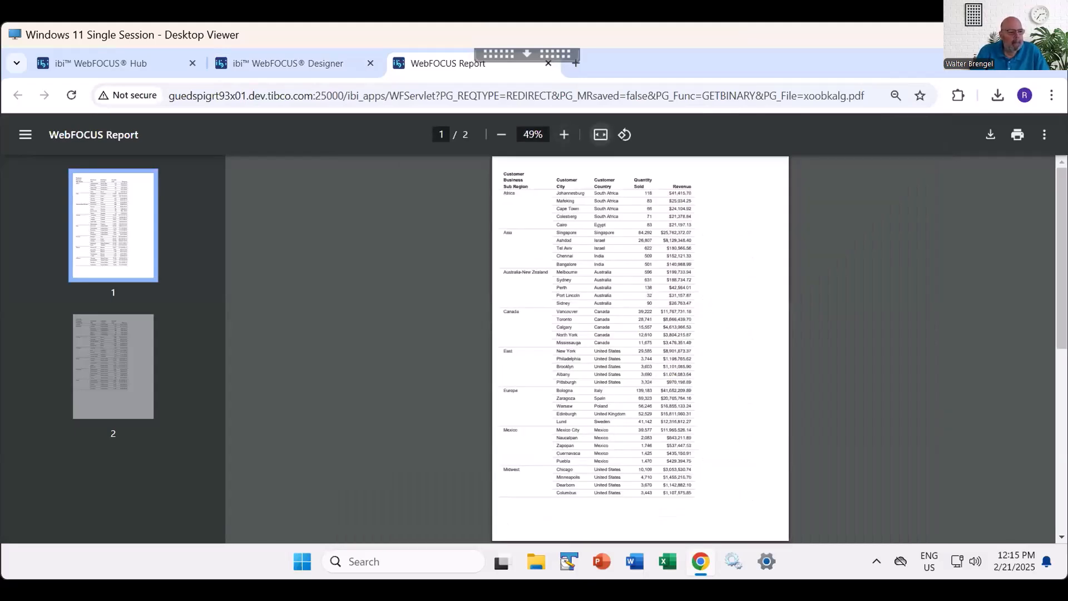
key("Page_Down")
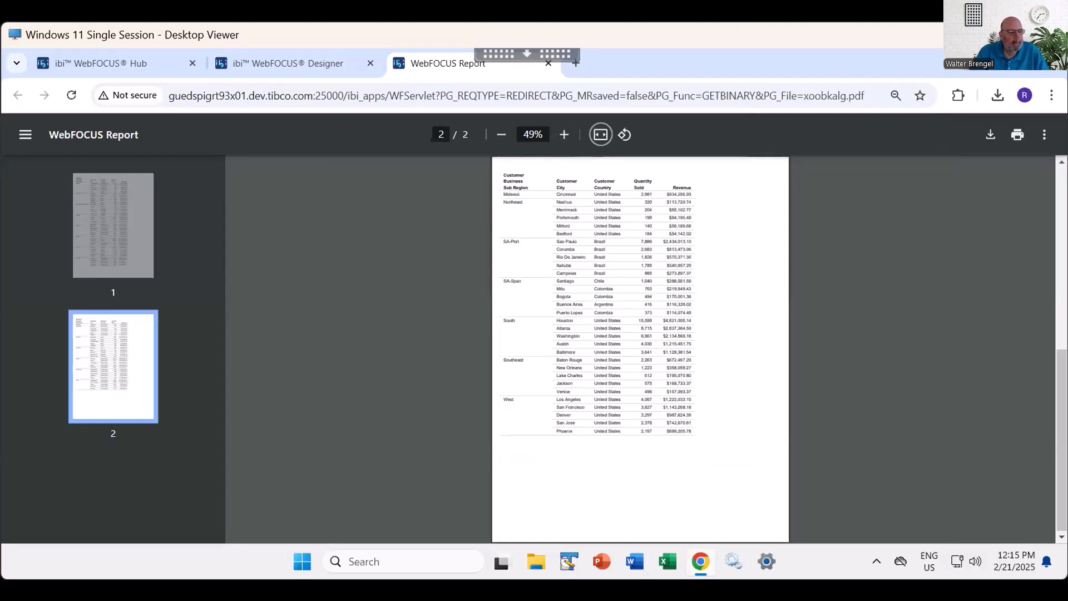
key("Page_Up")
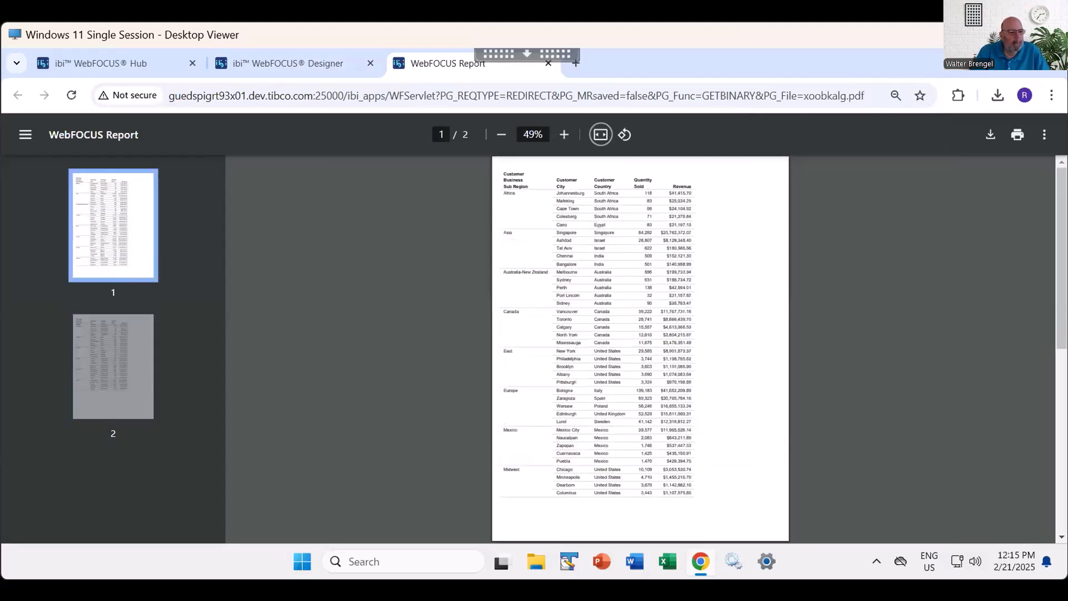
key("Page_Down")
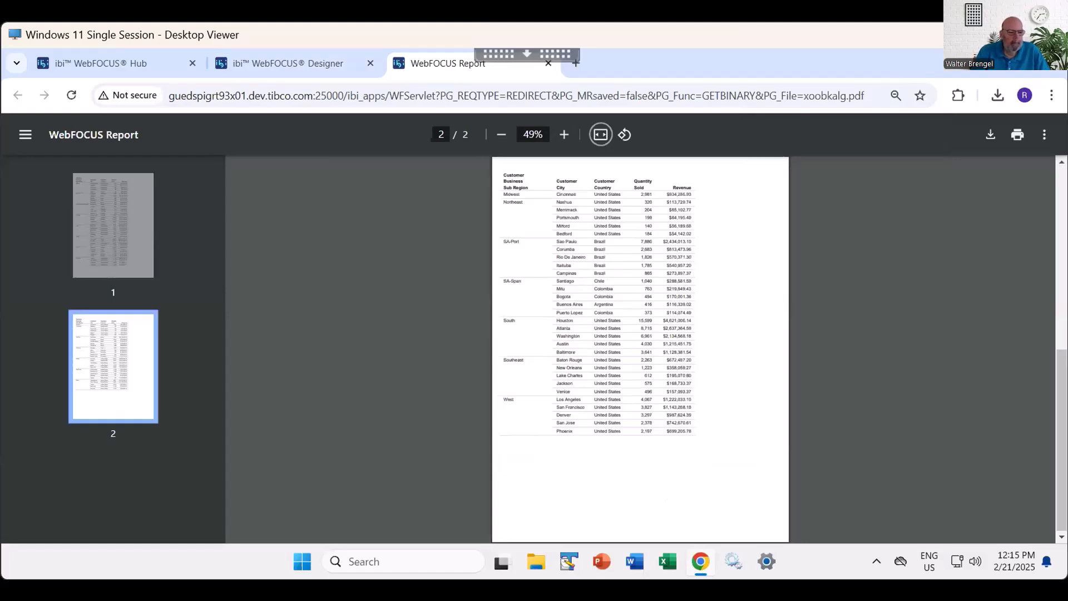
key("Page_Up")
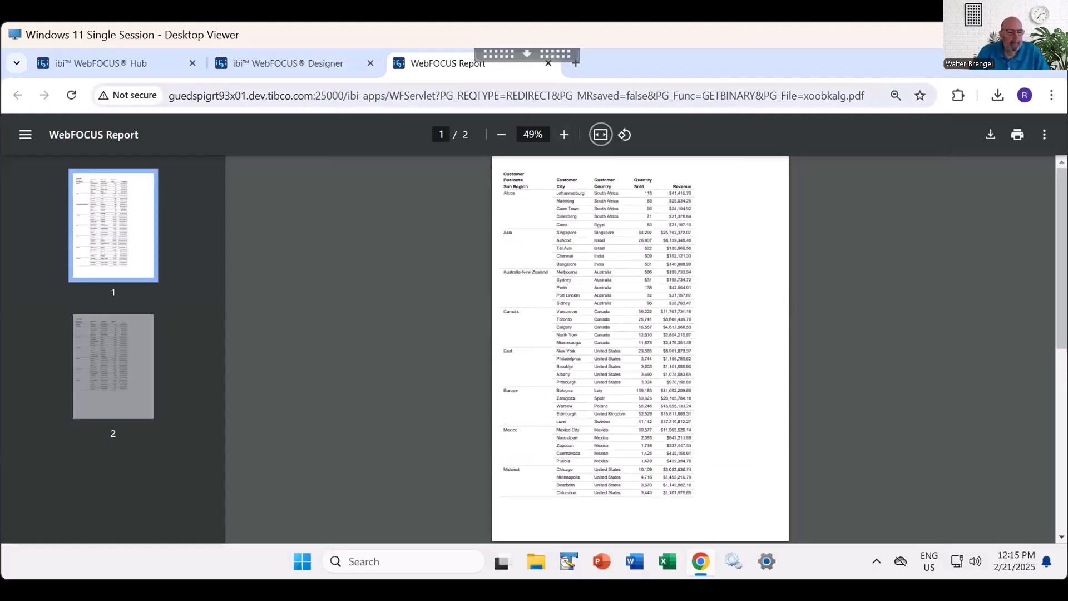
left_click(548, 63)
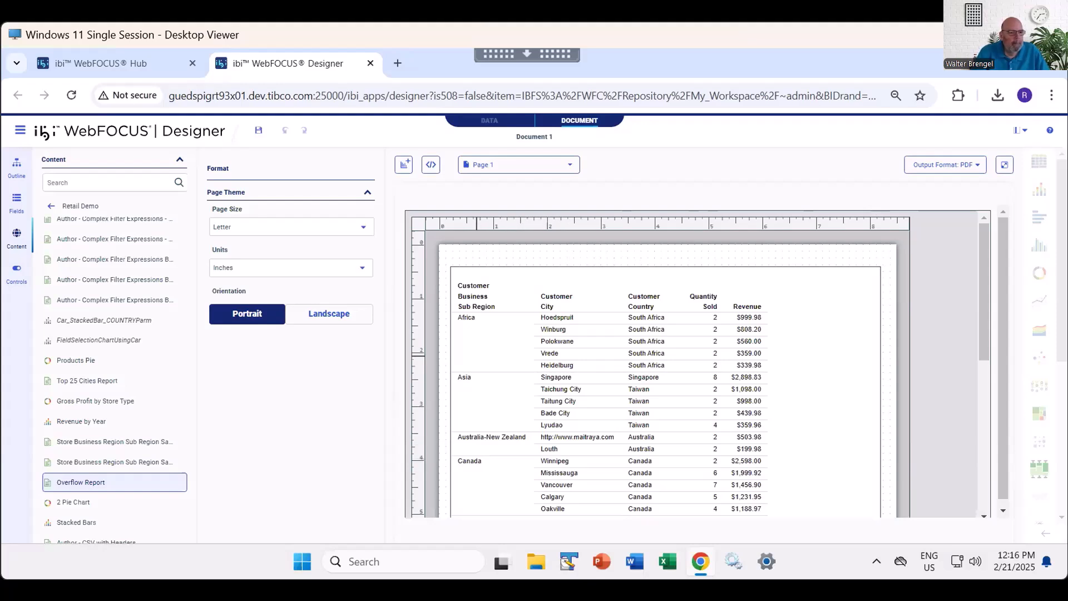
- Set the Overflow Report's height to 6 inches and check how far it extends down the page
left_click(545, 326)
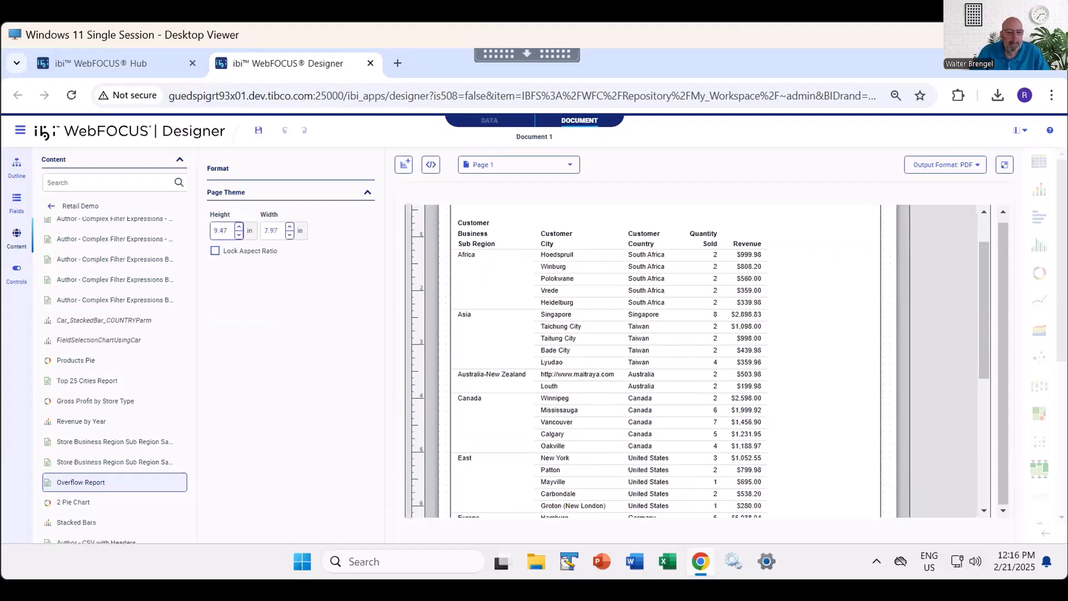
left_click_drag(228, 231, 208, 231)
type("6")
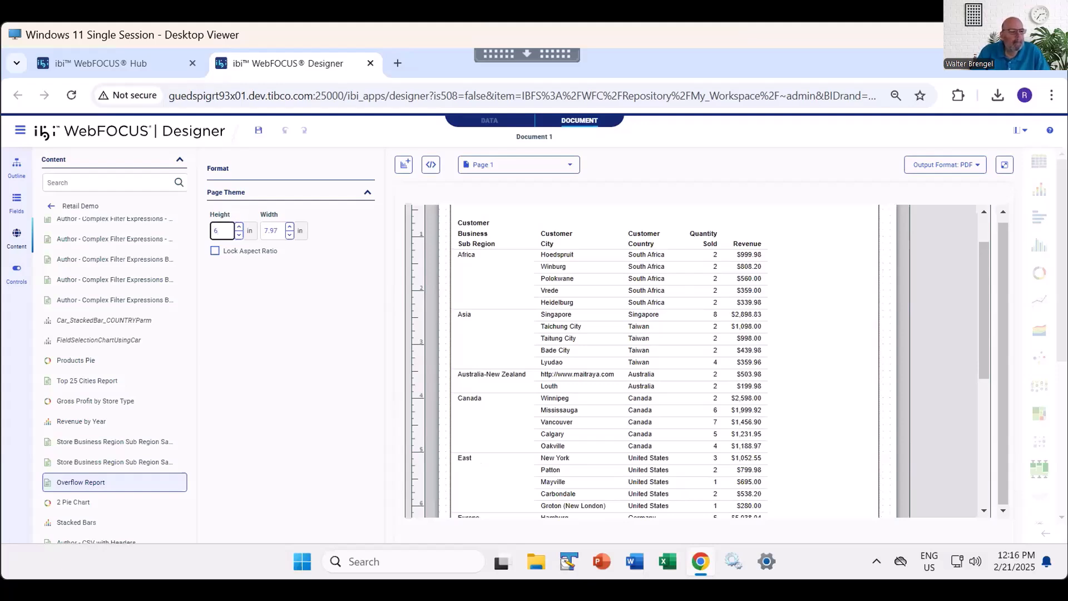
key("Return")
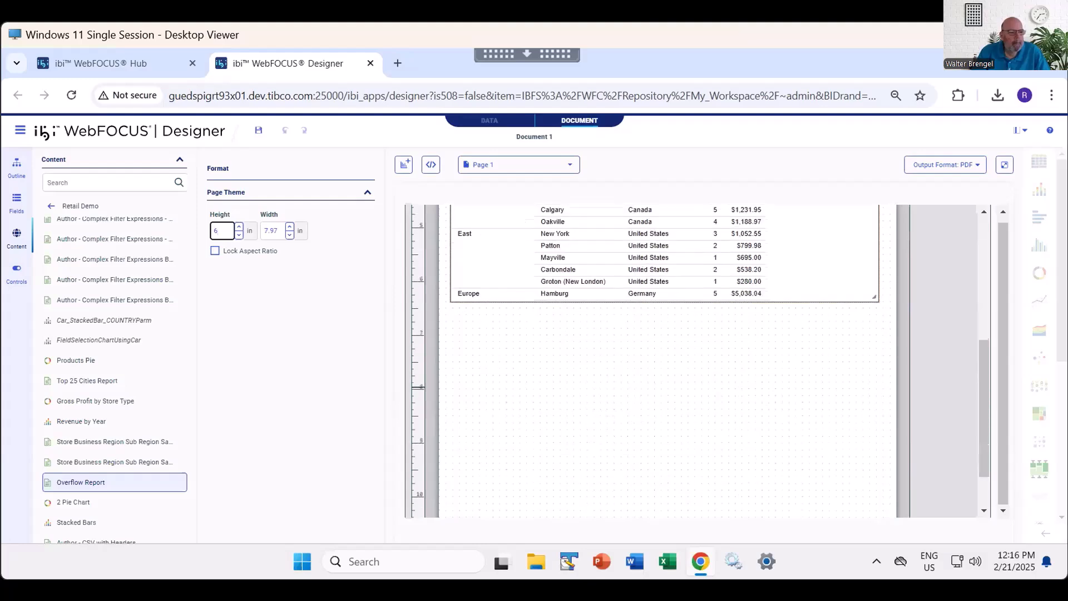
scroll(616, 385, "up", 6)
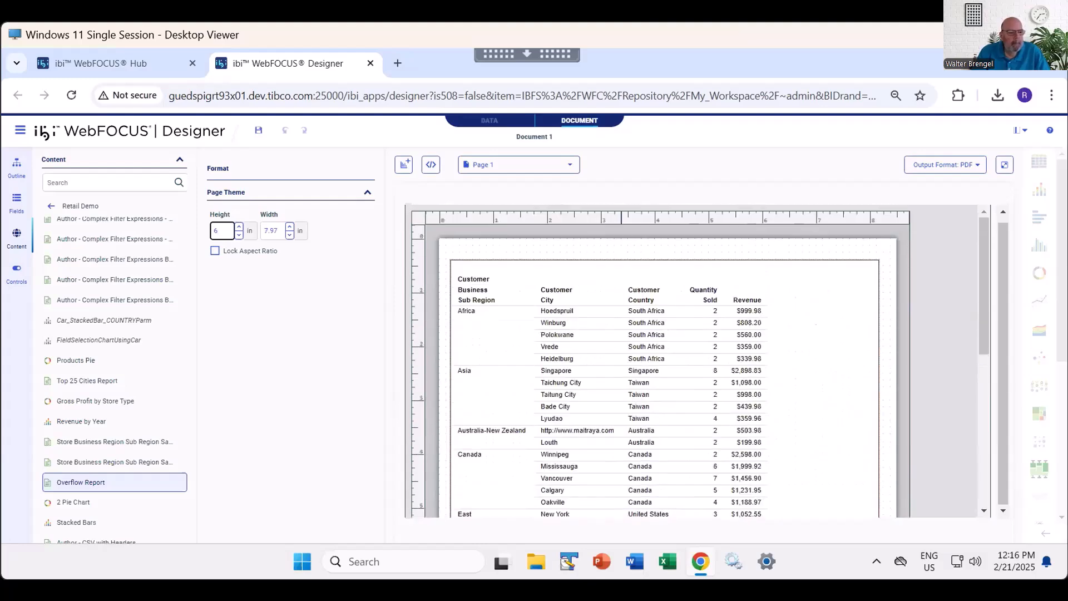
left_click(619, 372)
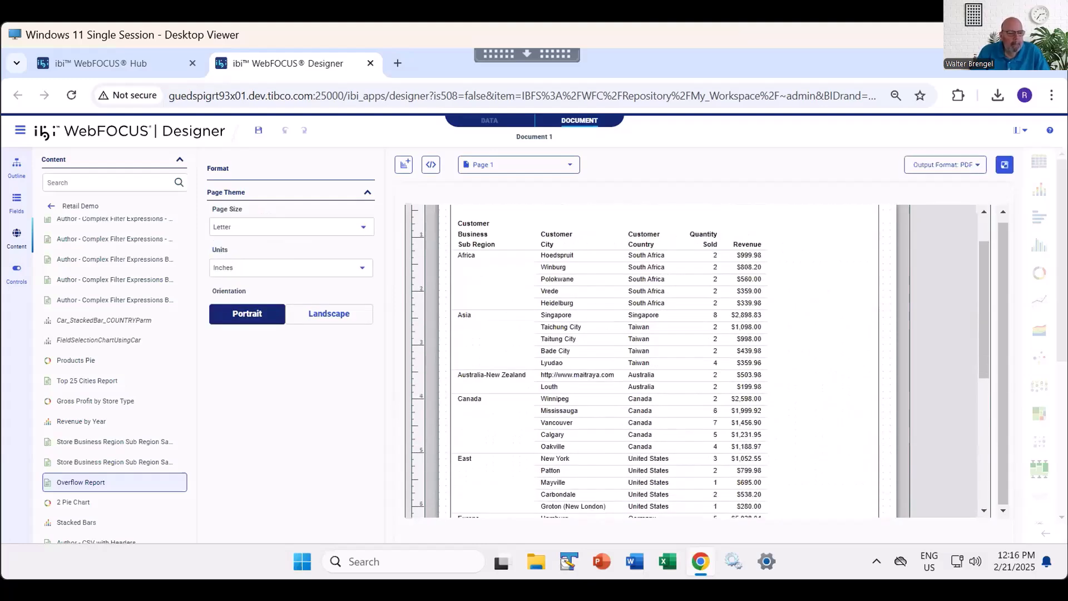
- Run the document with the shortened report, fit the page in the view, look through all three pages, and close the output
left_click(1005, 164)
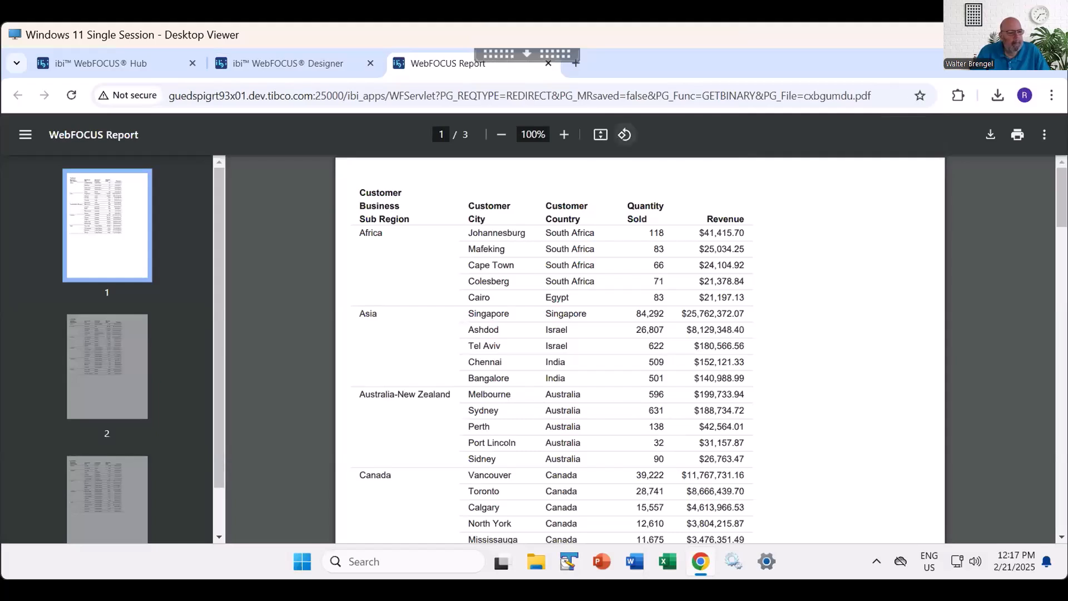
left_click(600, 134)
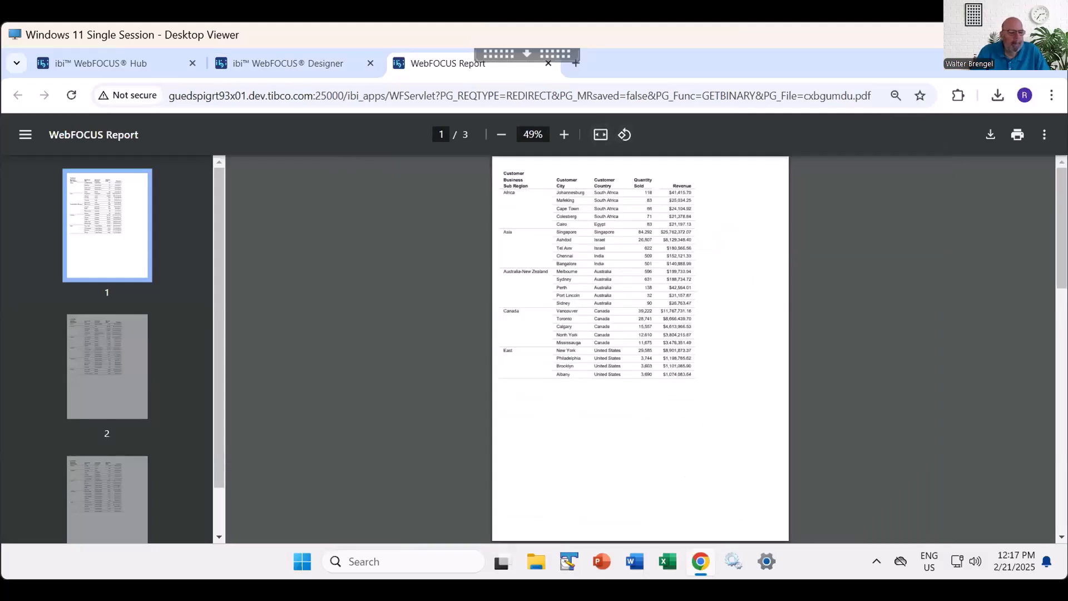
key("Page_Down")
key("Page_Down")
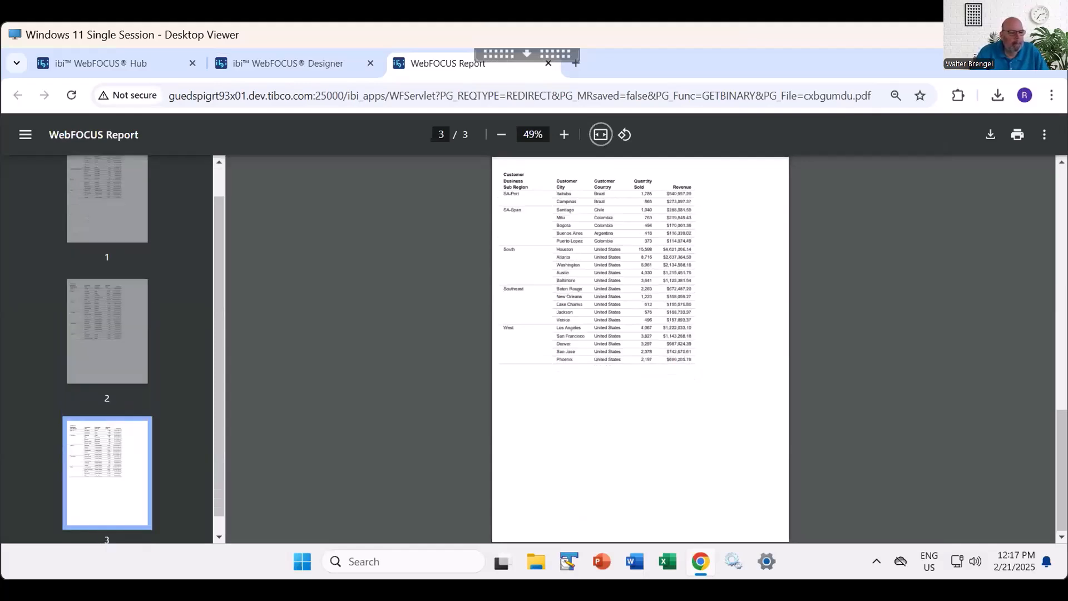
key("Page_Up")
key("Page_Up")
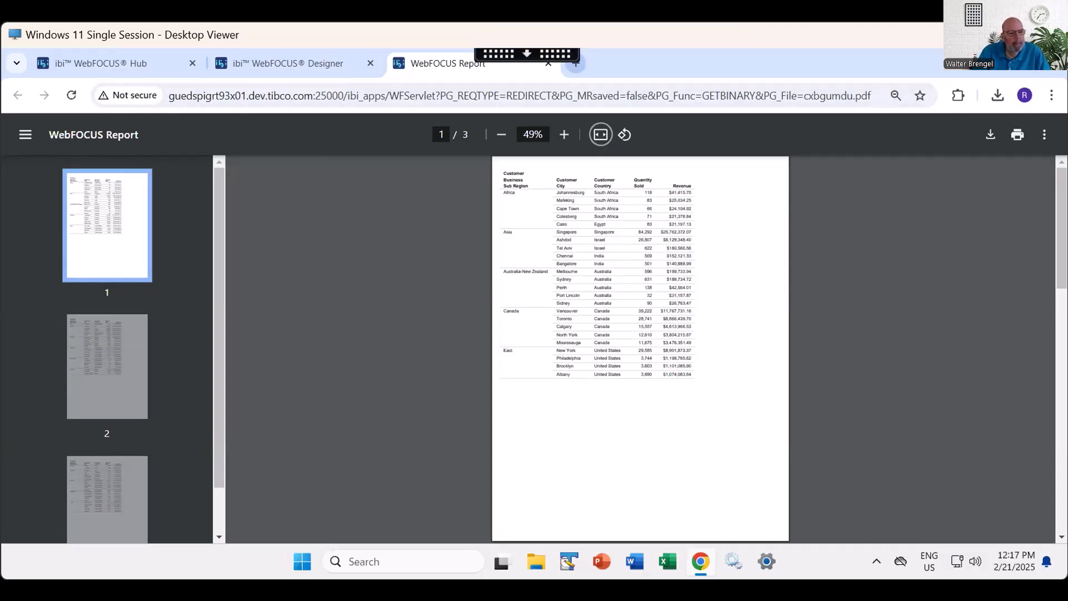
left_click(548, 64)
- Set the Overflow Report's height back to 9.5 inches
left_click(501, 305)
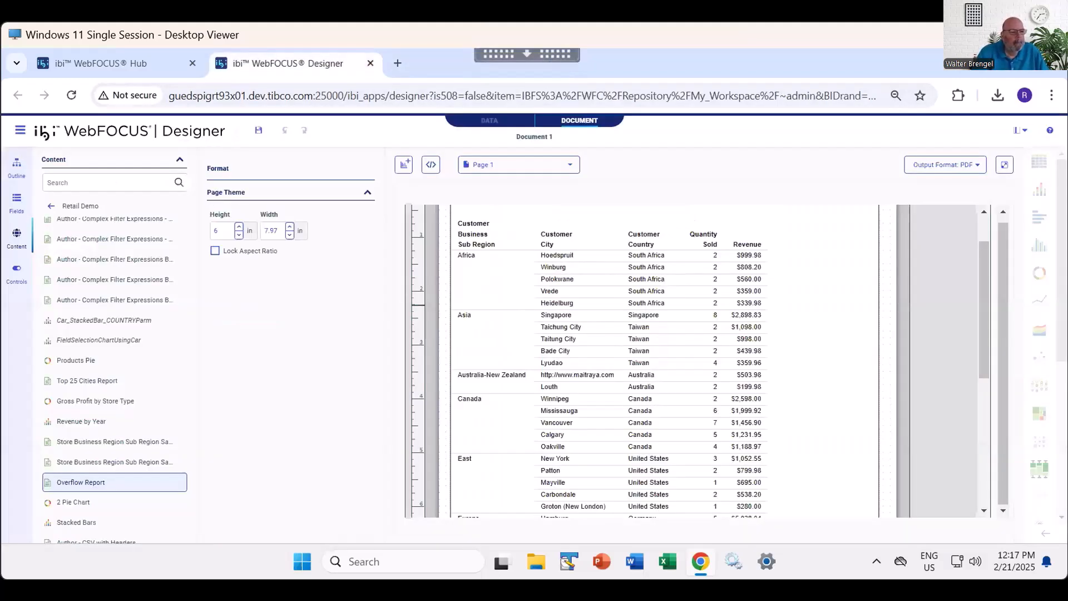
double_click(217, 231)
type("9.5")
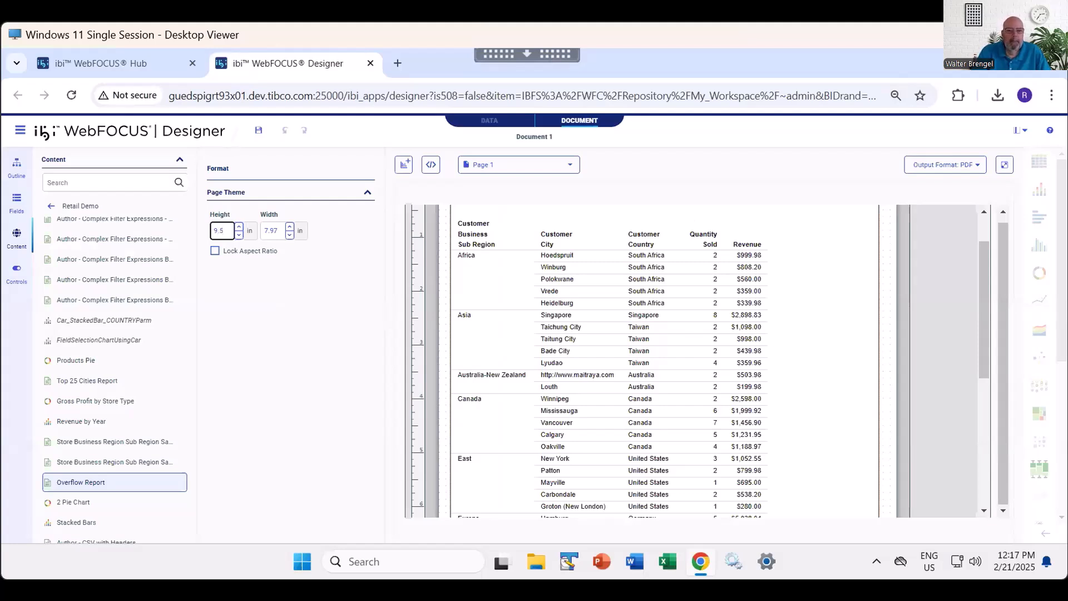
scroll(665, 349, "down", 4)
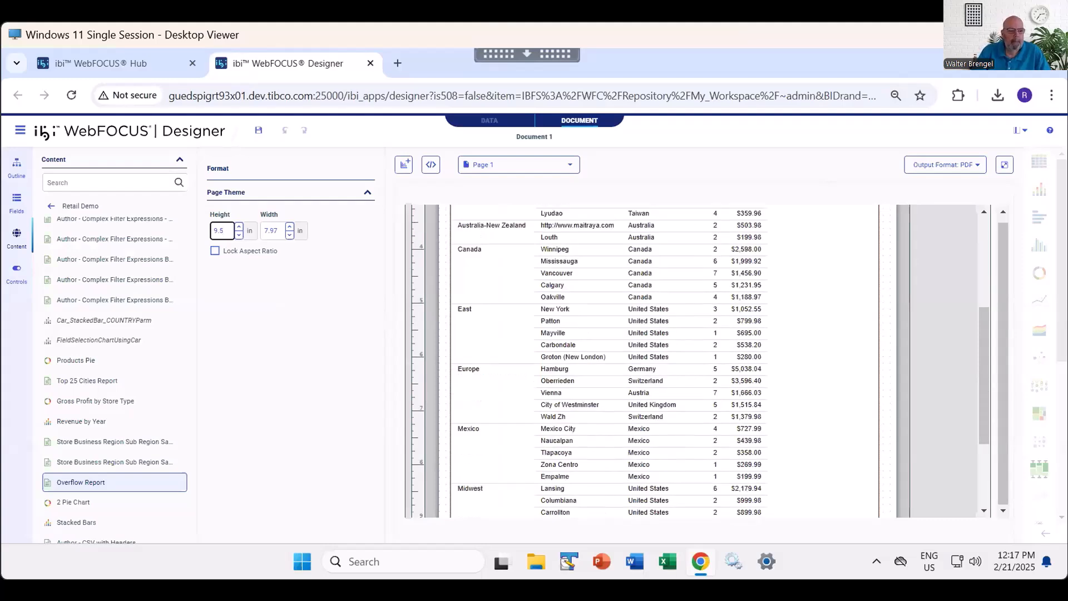
left_click(664, 435)
scroll(729, 395, "up", 5)
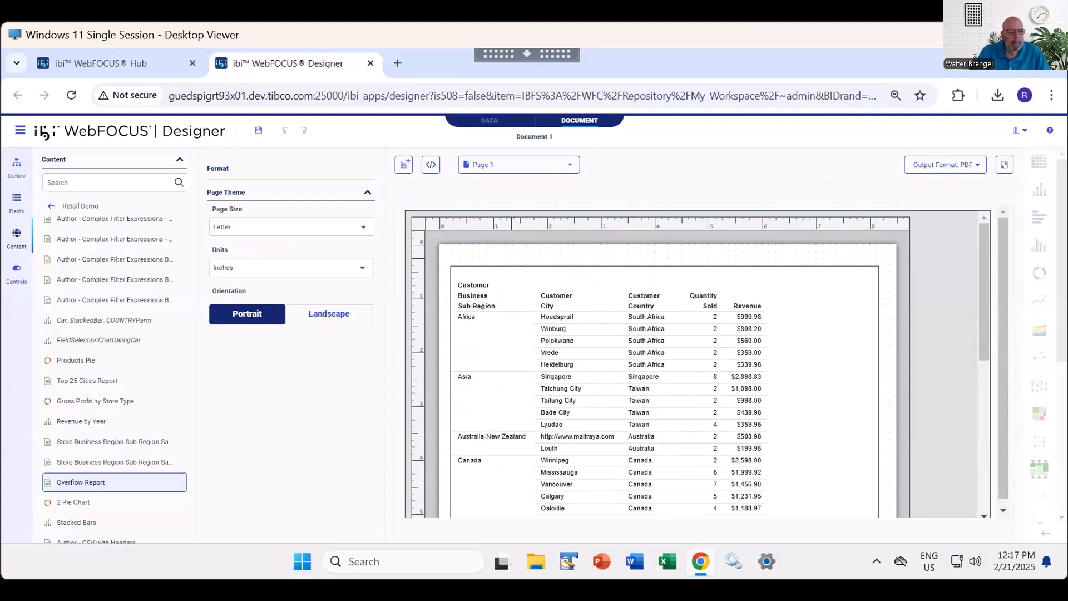
- Add a second page to the document
left_click(513, 272)
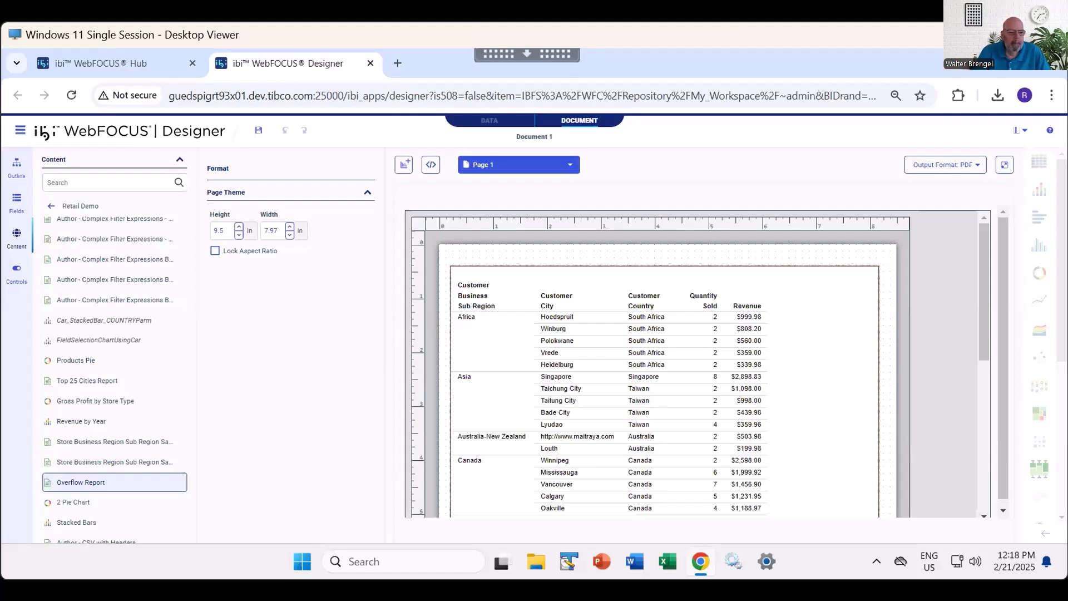
left_click(517, 165)
left_click(494, 241)
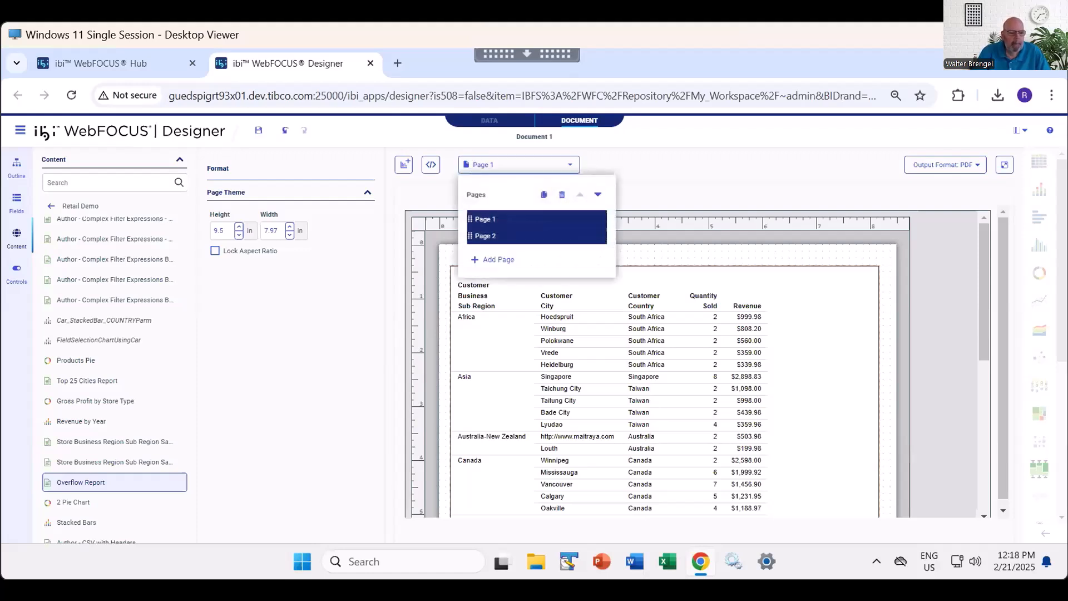
- Switch between Page 2 and Page 1 to compare their layouts, finishing on the blank Page 2
left_click(494, 237)
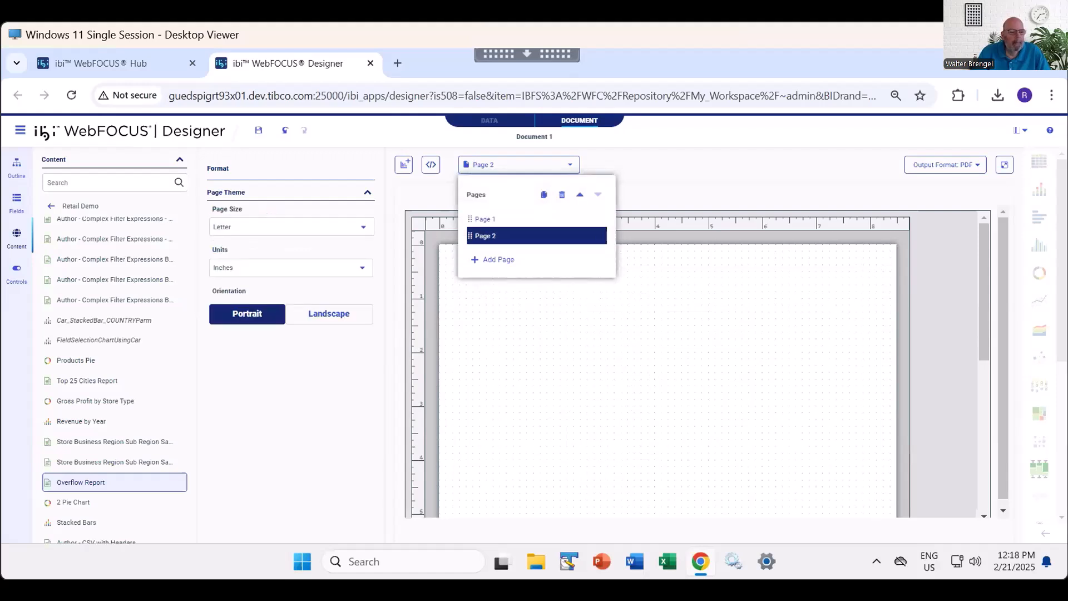
left_click(542, 289)
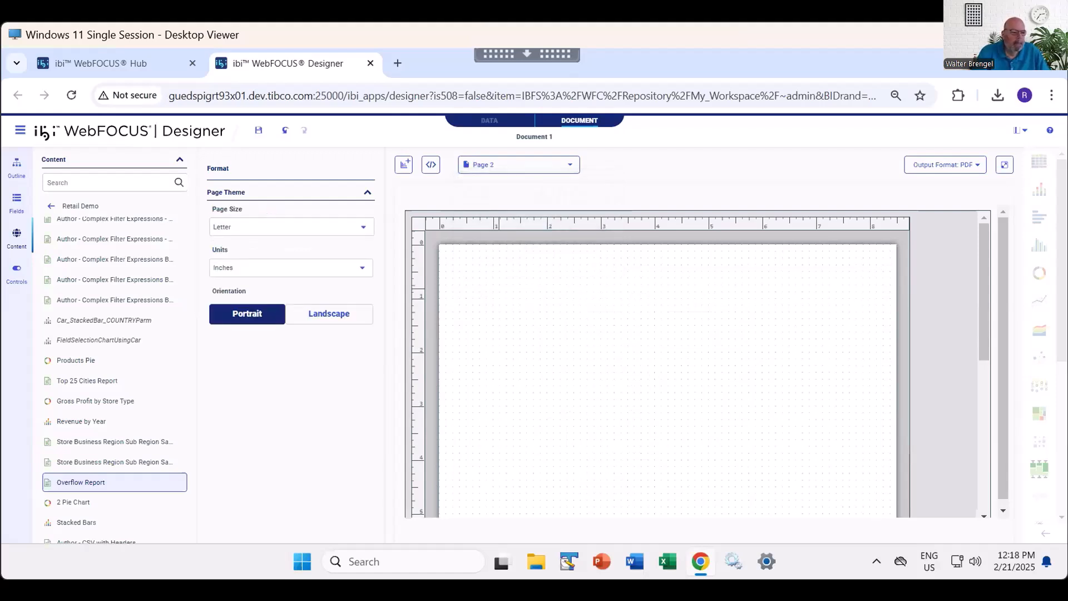
left_click(485, 219)
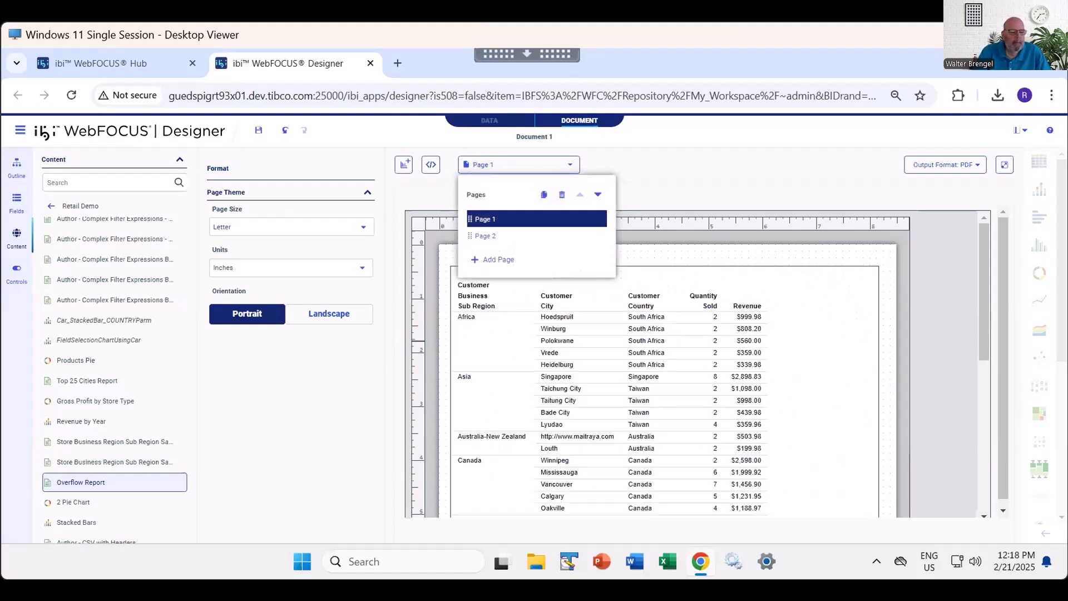
left_click(485, 236)
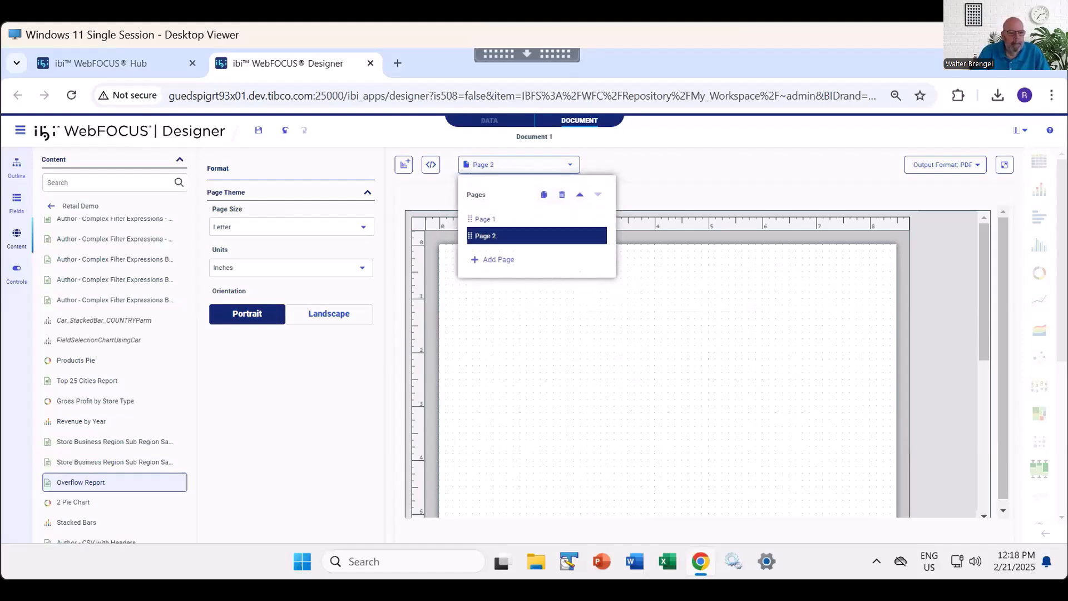
left_click(644, 269)
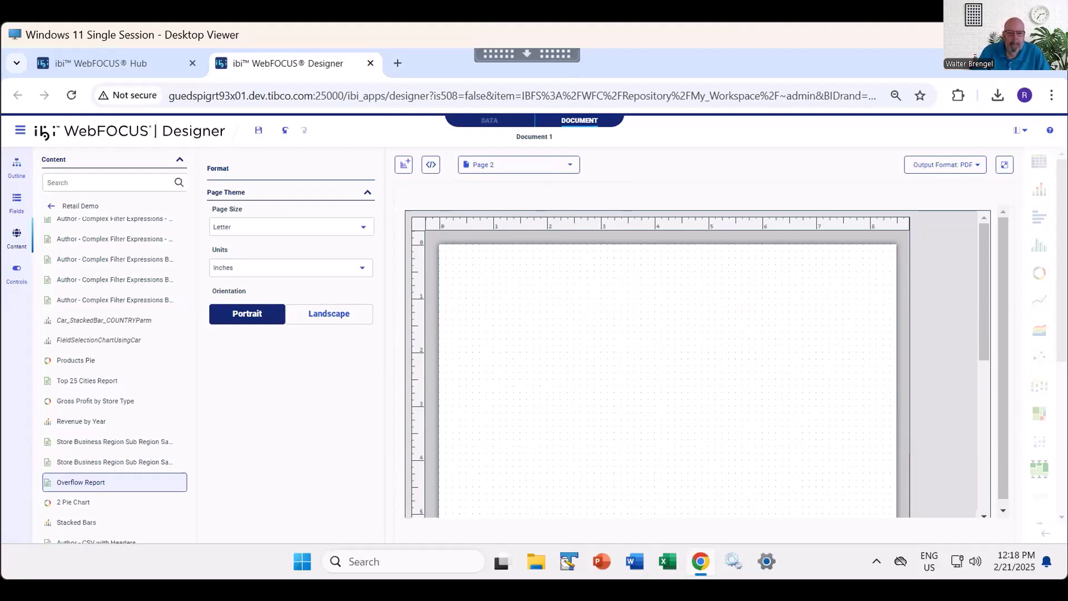
- Add the 2 Pie Chart near the top of Page 2 and the Stacked Bars chart below it
scroll(106, 427, "down", 3)
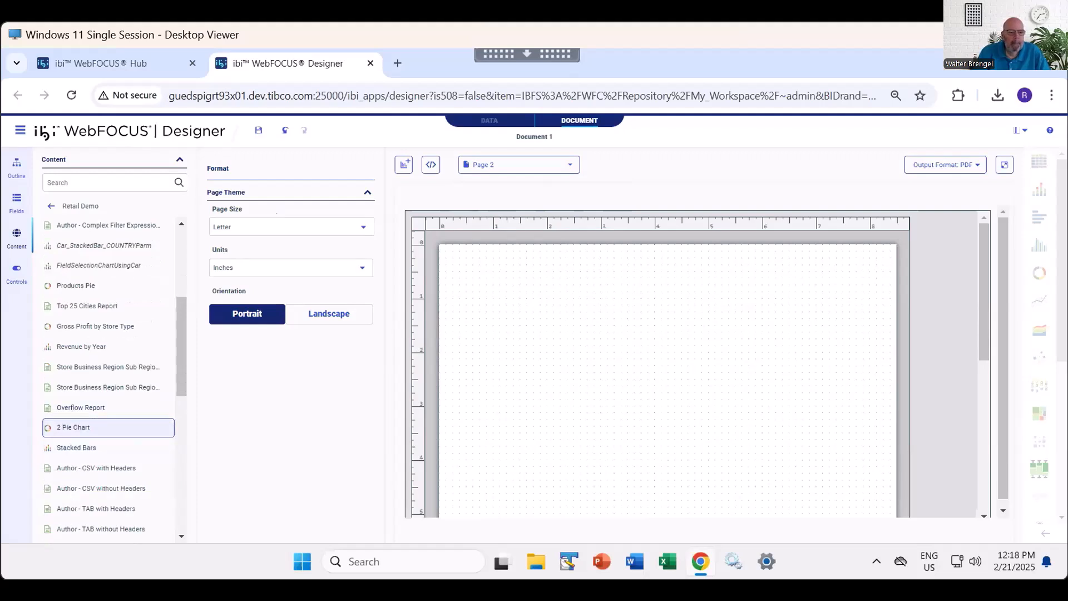
double_click(106, 428)
left_click_drag(618, 311, 639, 273)
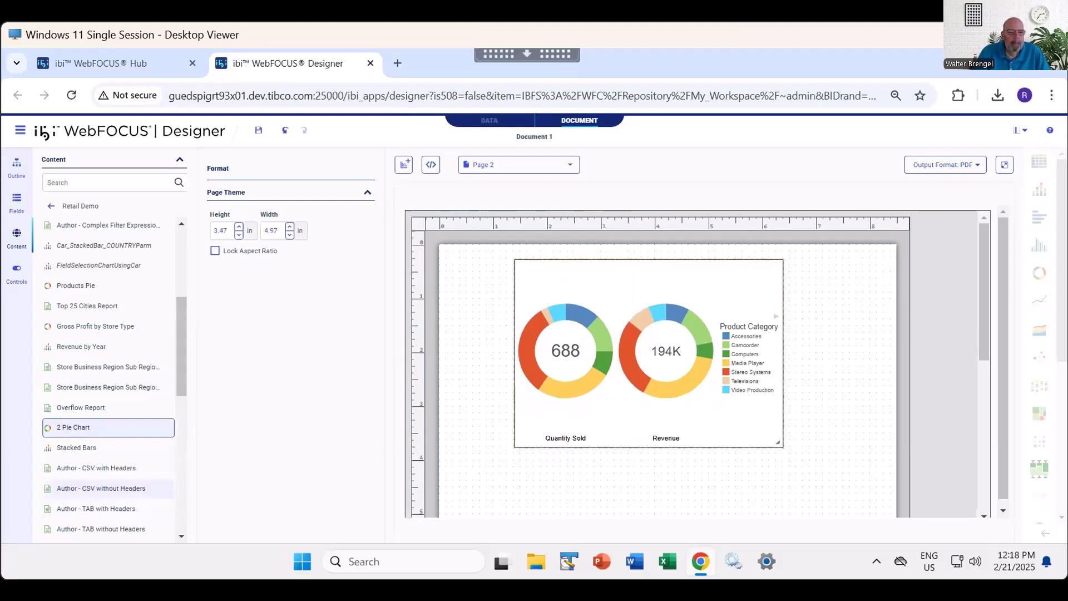
double_click(106, 447)
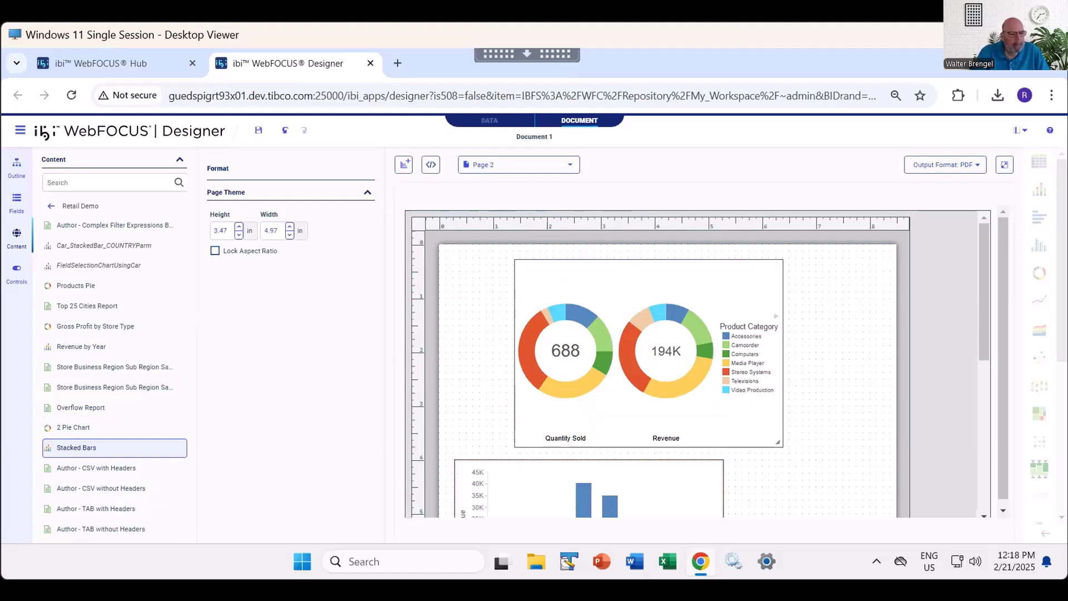
- Set the Stacked Bars chart to 6.5 inches high and 8 inches wide, and check how it fits on Page 2
double_click(221, 231)
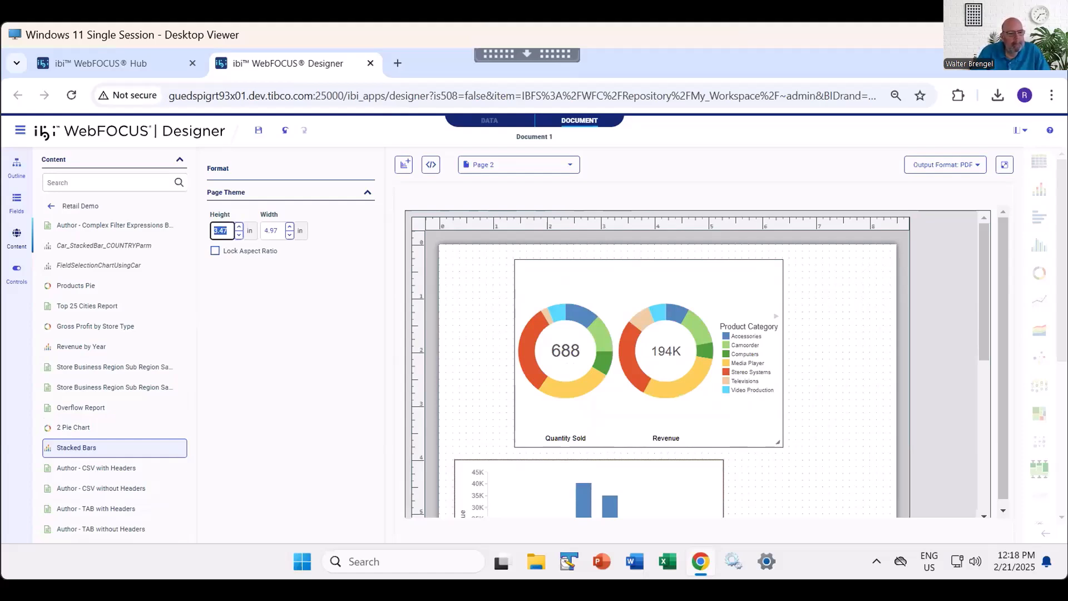
type("6.5")
key("Tab")
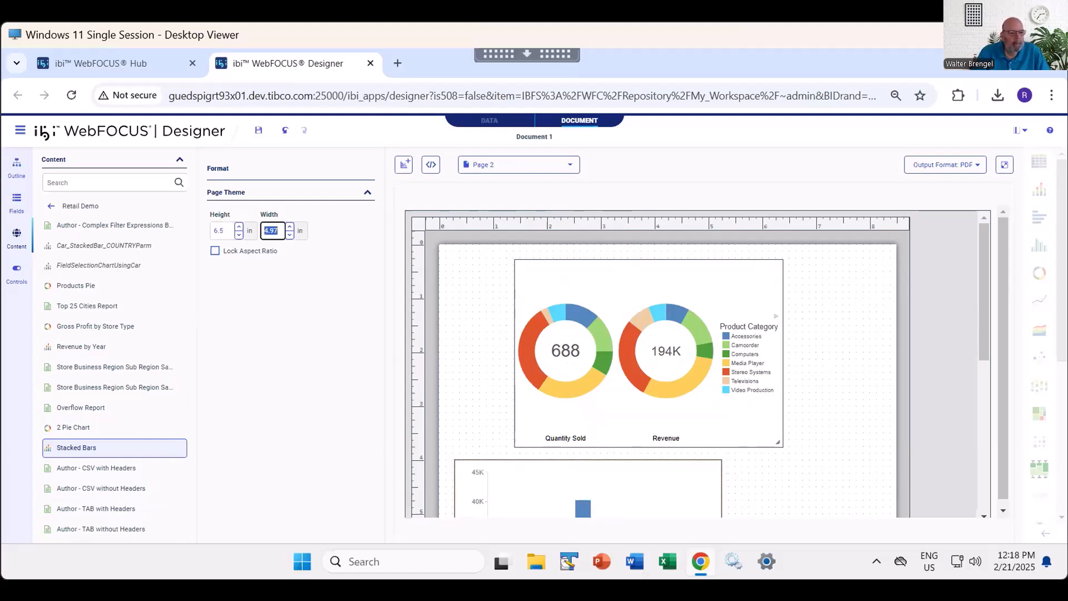
type("8")
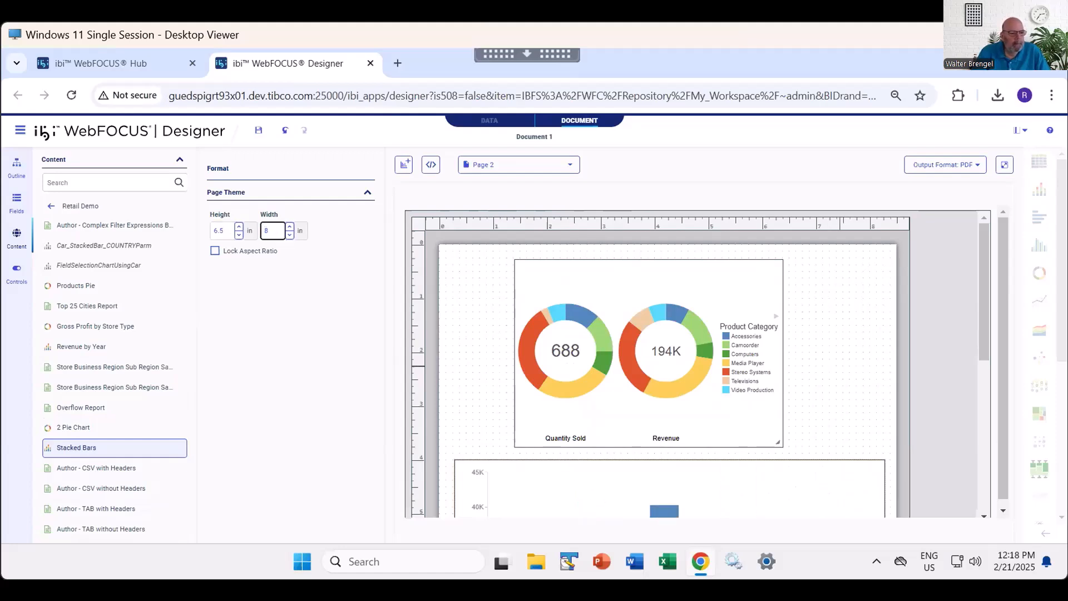
scroll(833, 366, "down", 5)
scroll(820, 391, "up", 5)
left_click(837, 334)
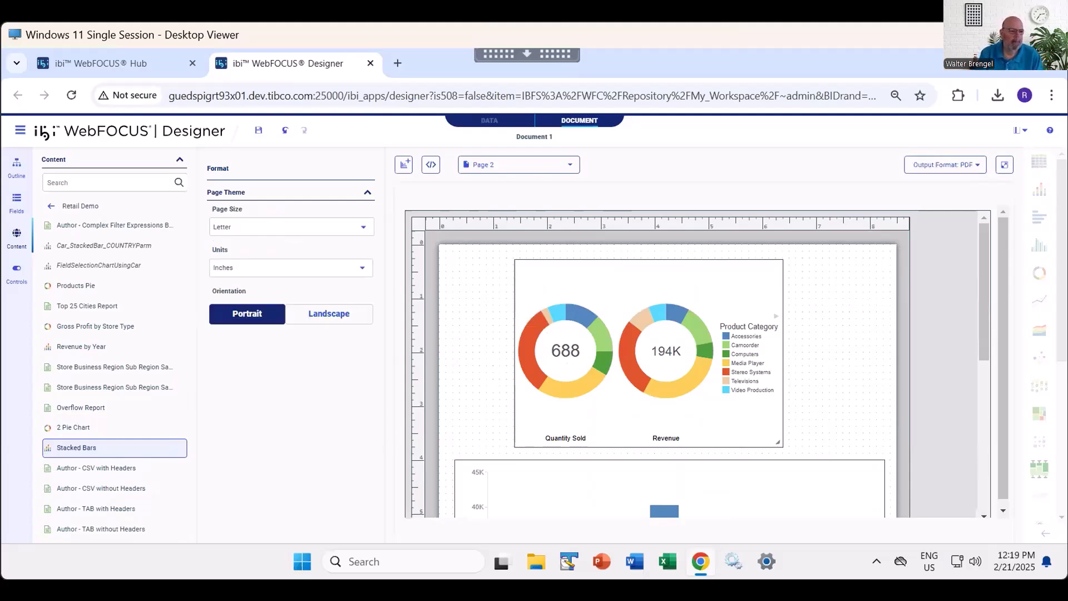
- Return to Page 1, look over the Overflow Report's extent, and run the two-page document as PDF
left_click(518, 165)
left_click(485, 219)
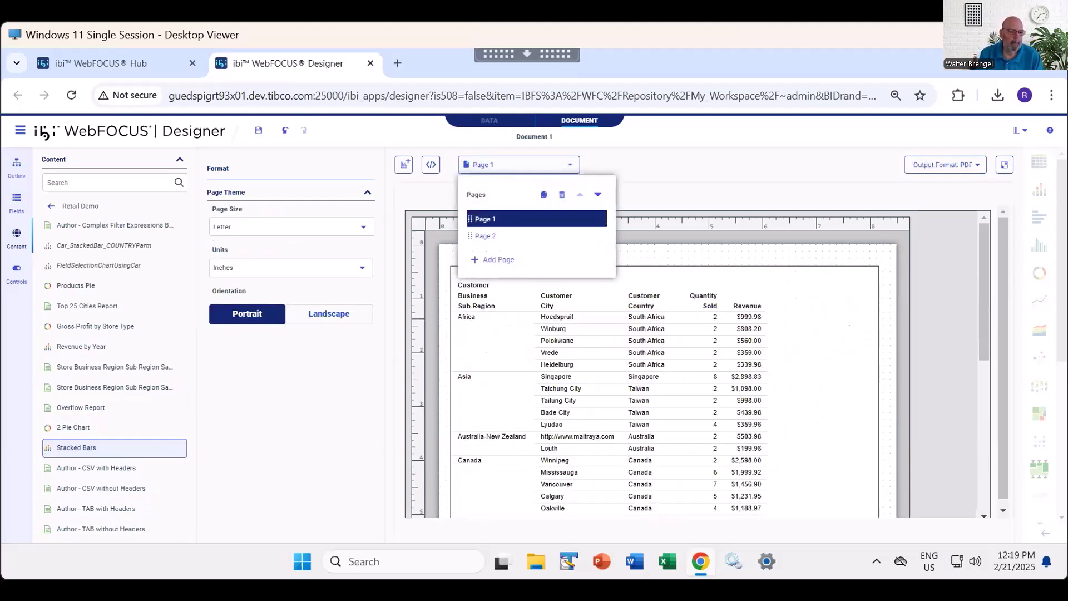
scroll(638, 309, "down", 6)
scroll(638, 309, "up", 6)
left_click(1005, 165)
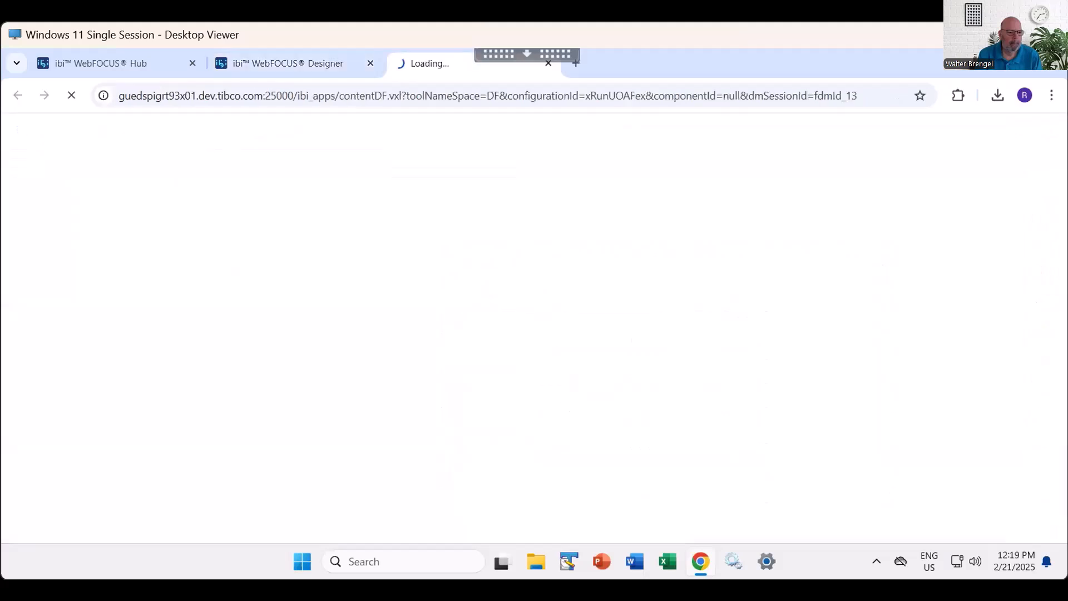
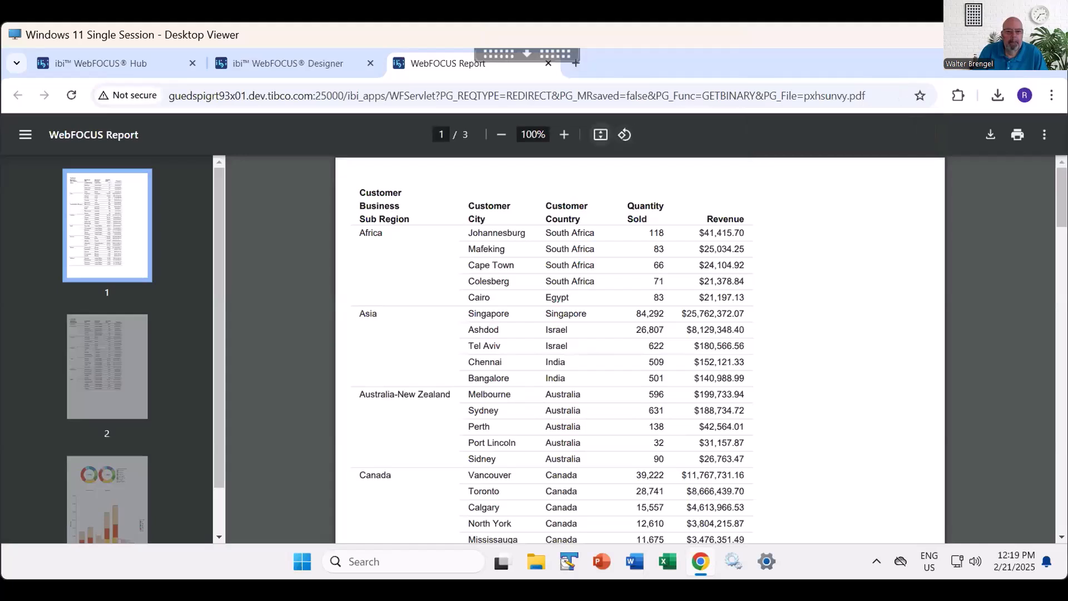
- View the PDF output one full page at a time, from the report pages to the charts, and close it
left_click(600, 135)
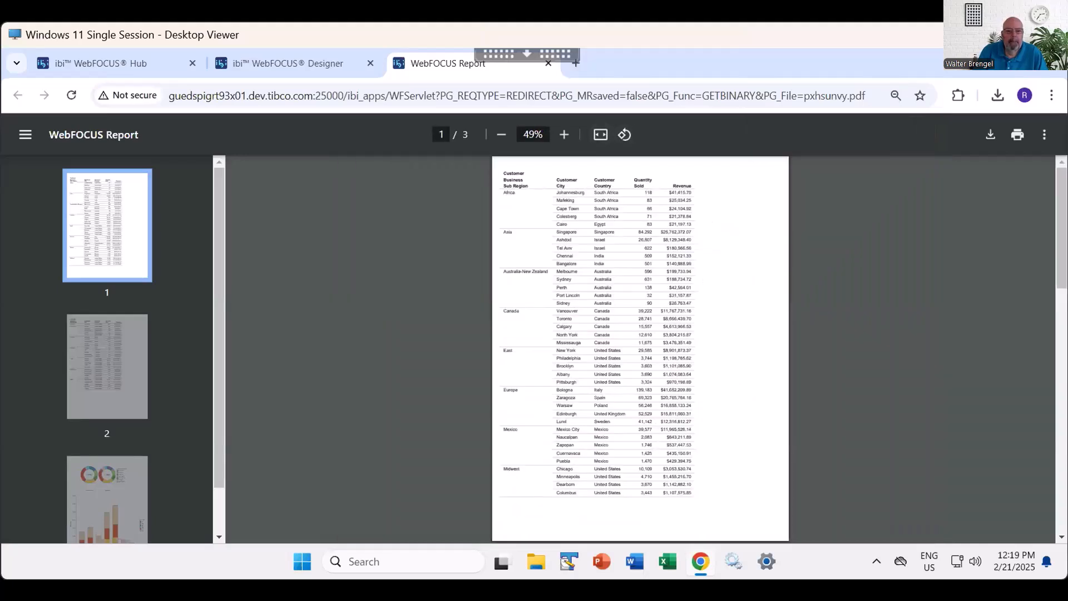
key("Page_Down")
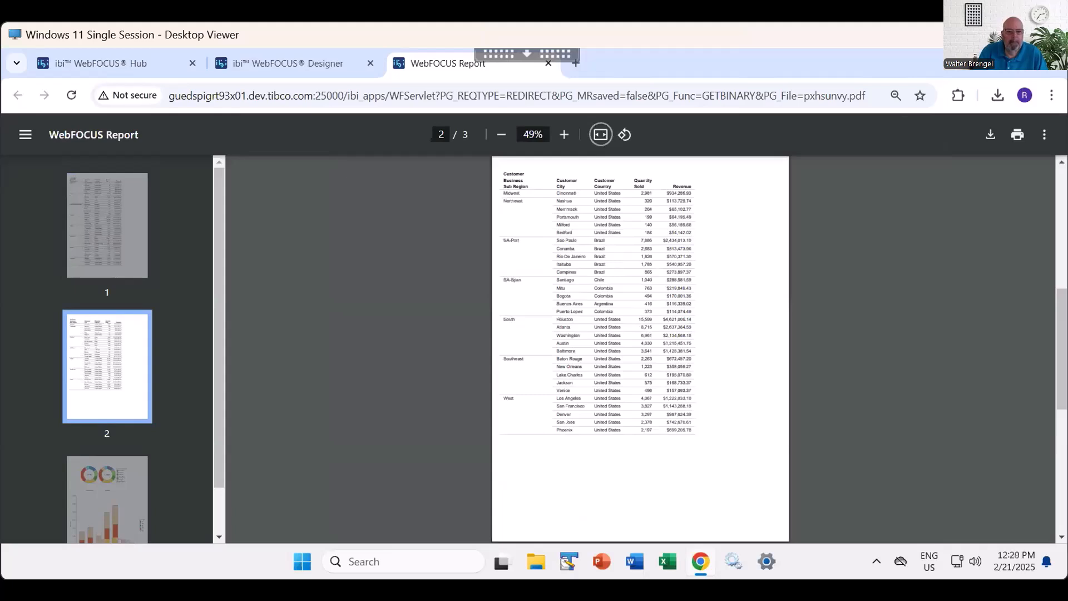
key("Page_Down")
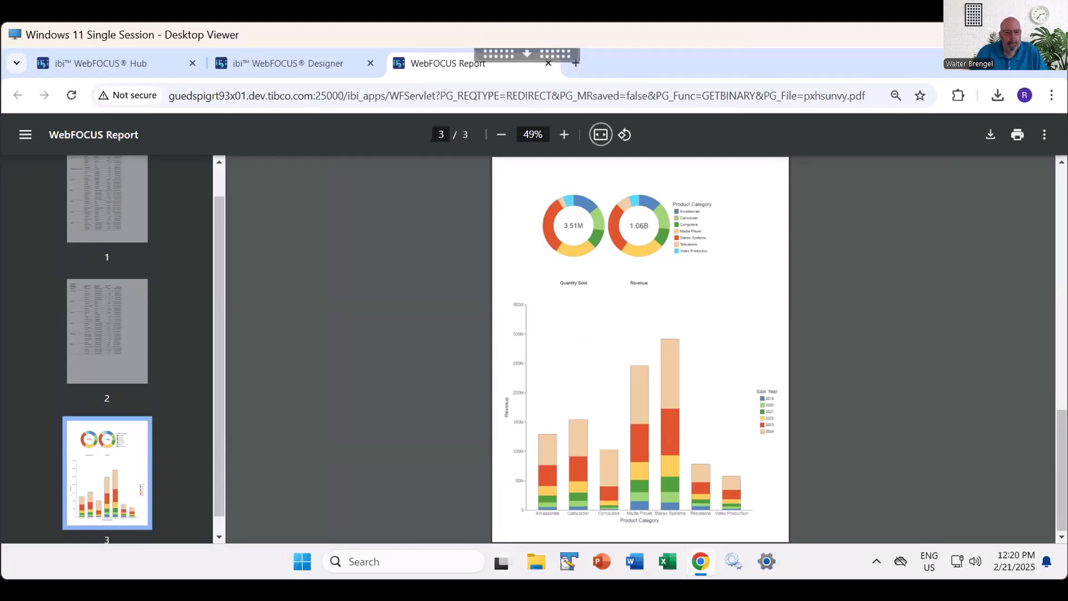
left_click(548, 63)
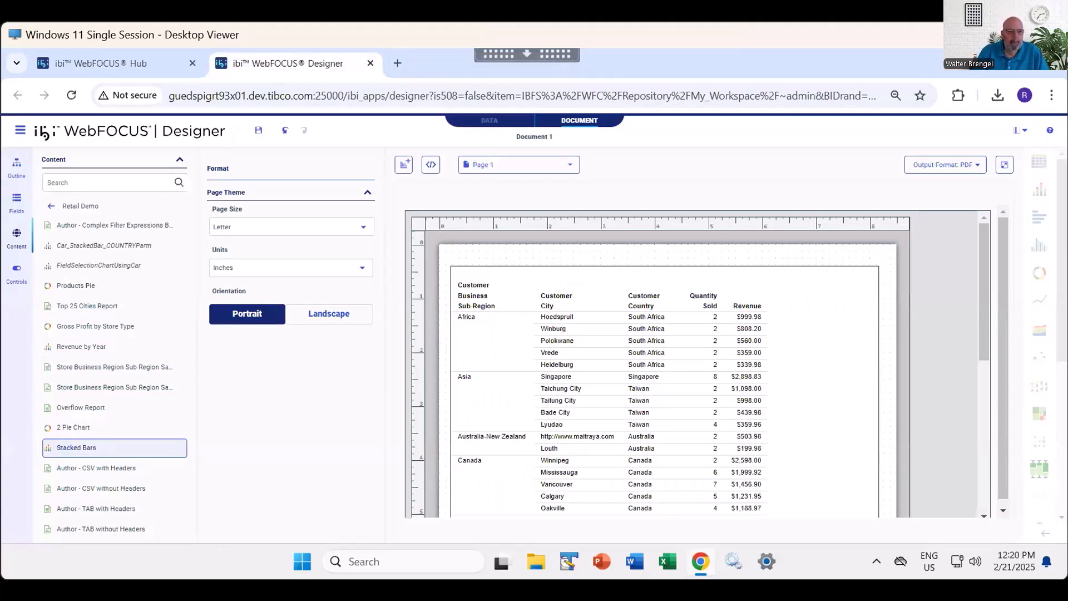
- Add a third page to the document
left_click(534, 165)
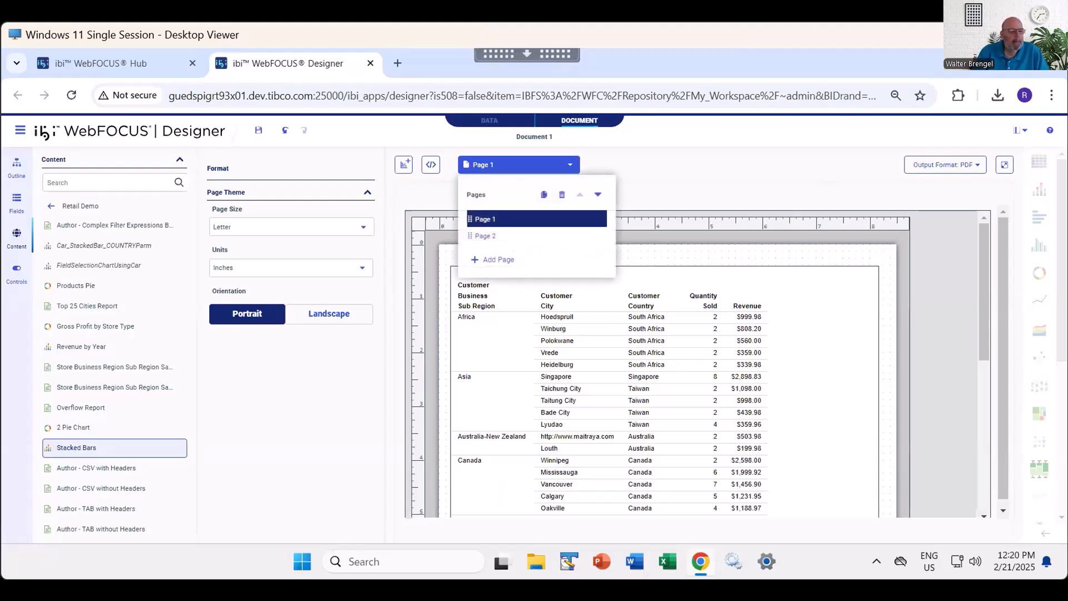
left_click(495, 259)
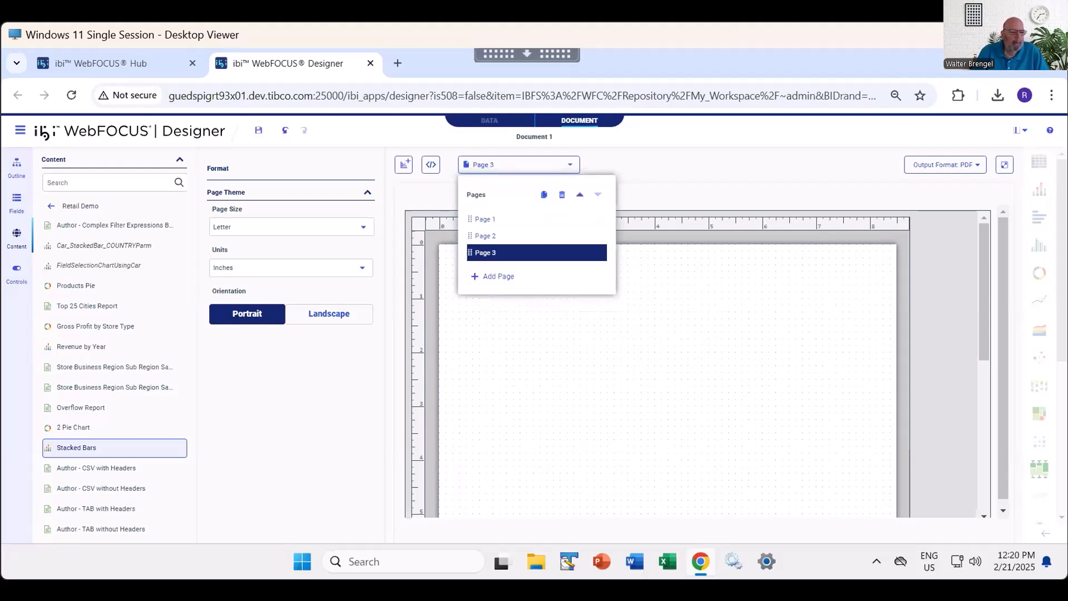
left_click(521, 343)
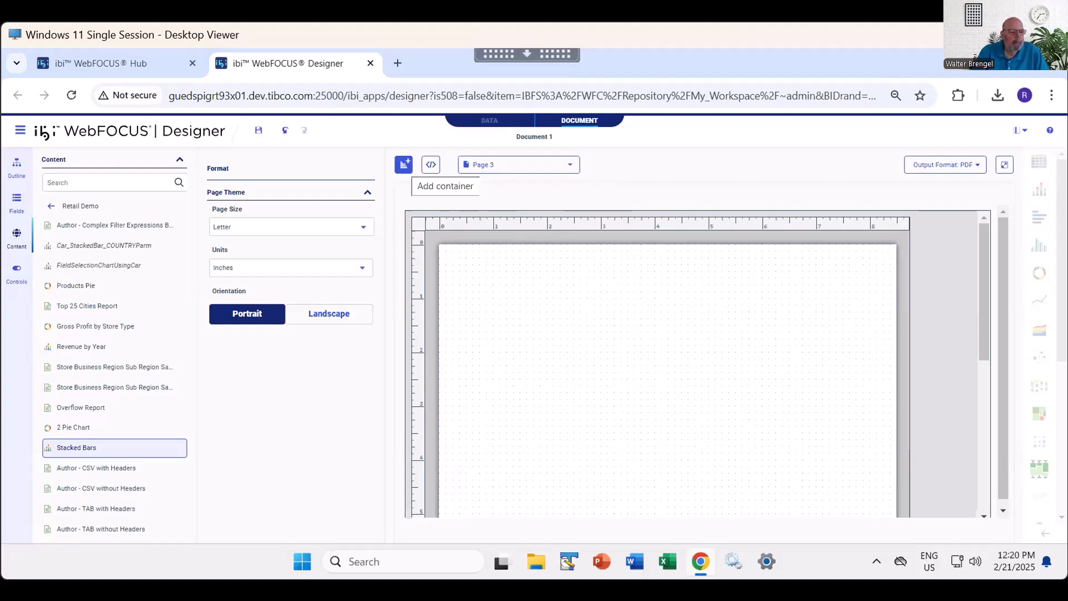
- Add a new container to Page 3 using wf_retail_lite.mas from retail_demo as the data source
left_click(404, 164)
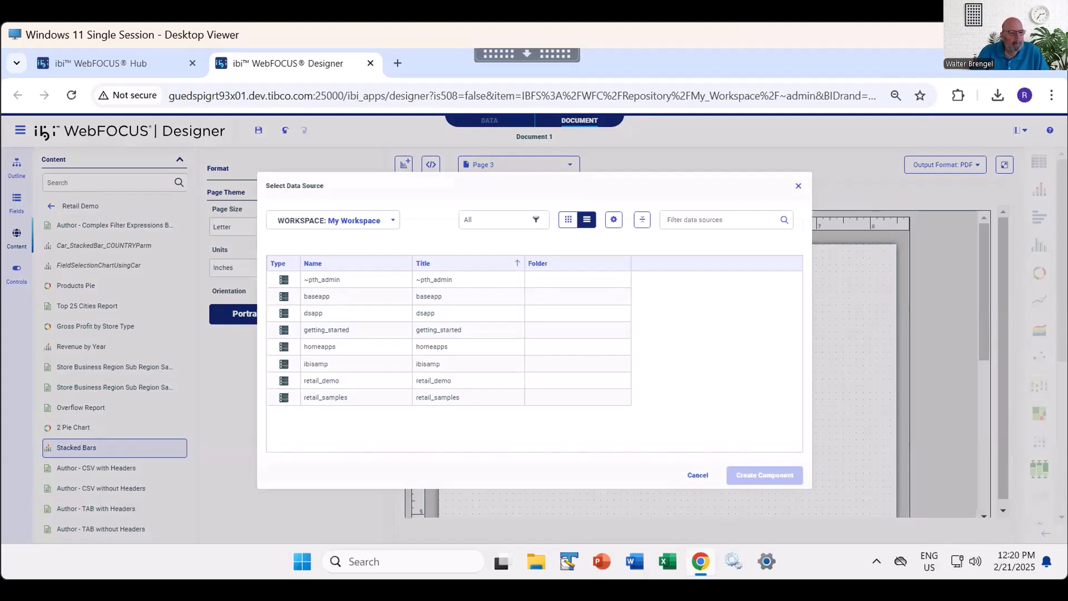
double_click(322, 380)
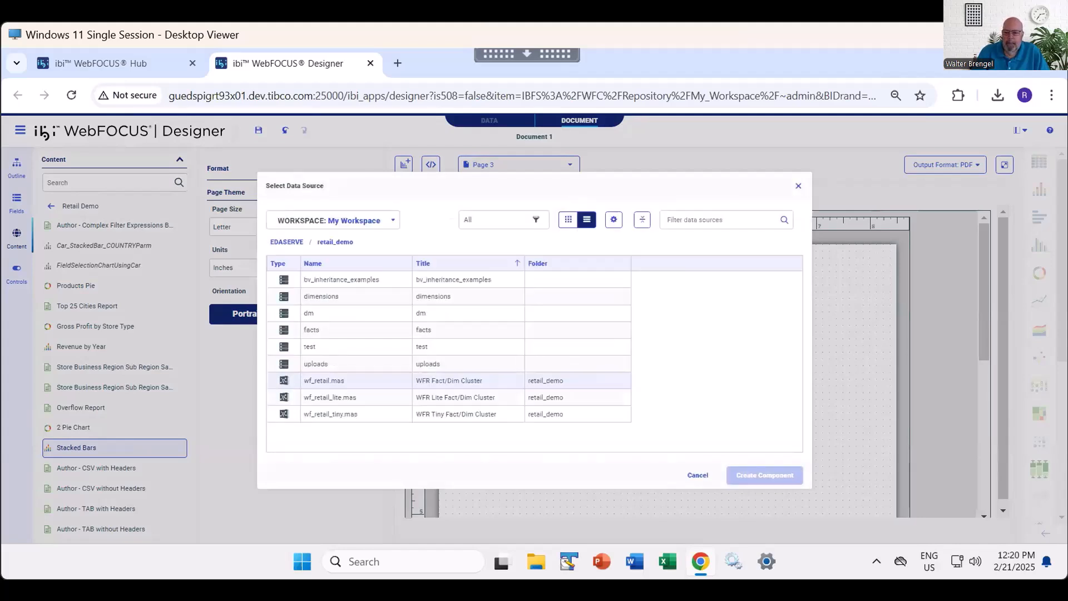
left_click(328, 397)
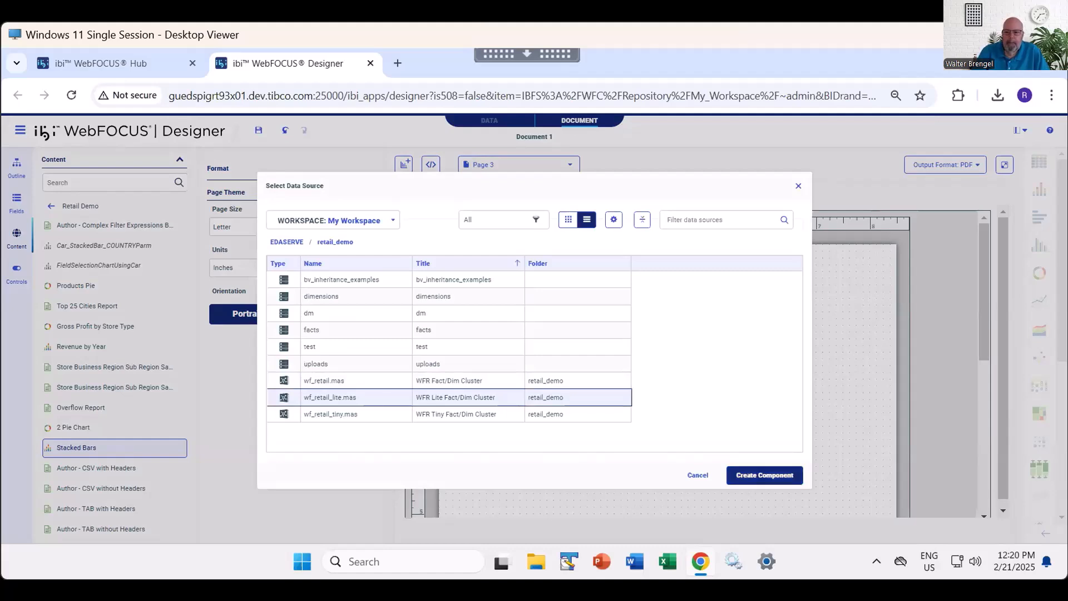
left_click(765, 475)
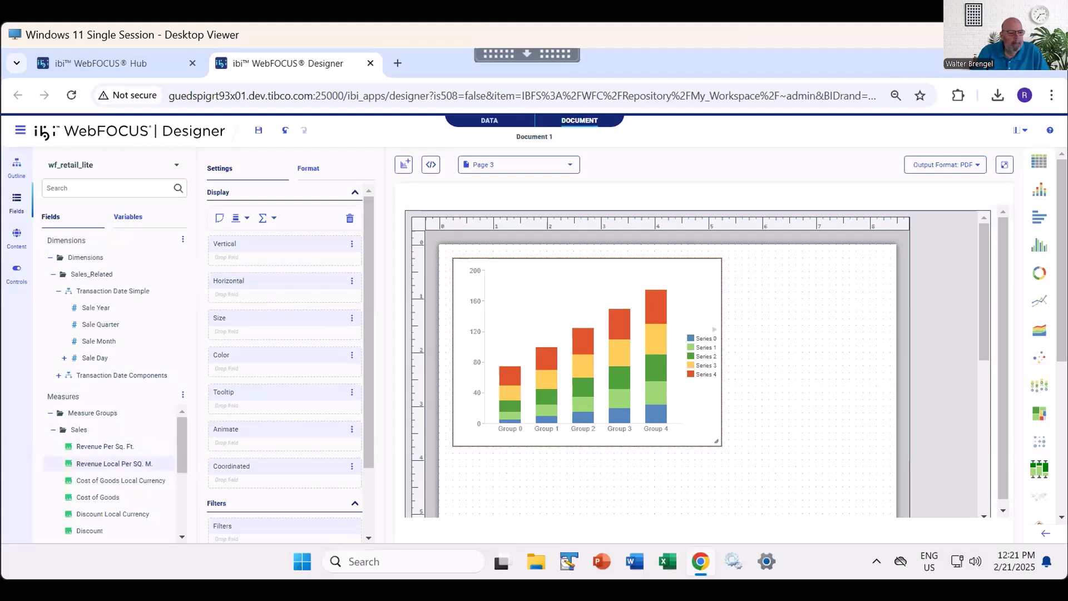
- Add the Revenue, MSRP and Gross Profit measures to the new chart's vertical axis
scroll(111, 473, "down", 2)
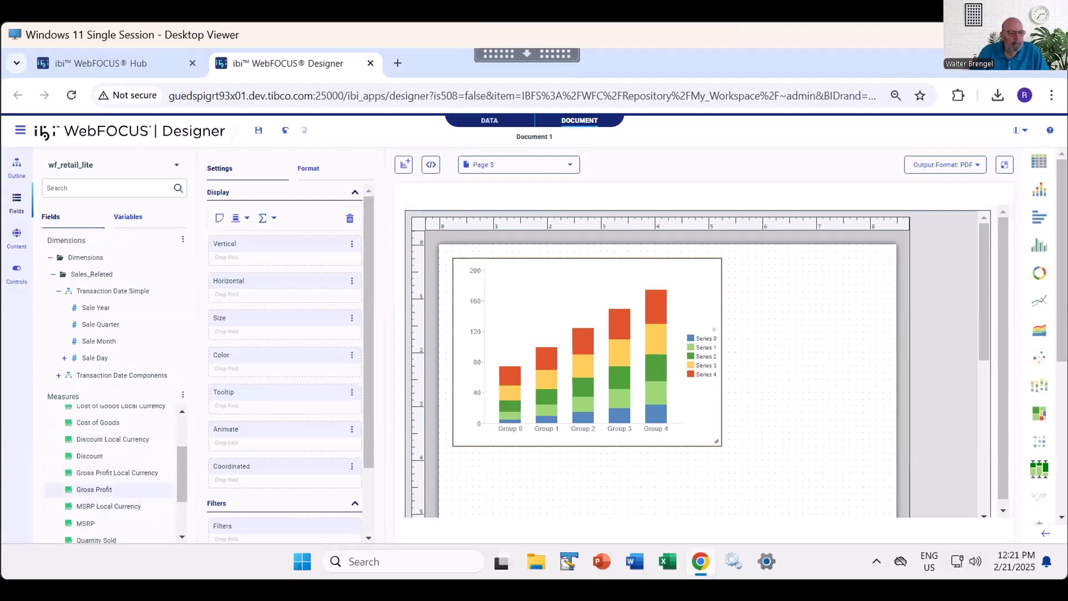
scroll(111, 485, "down", 2)
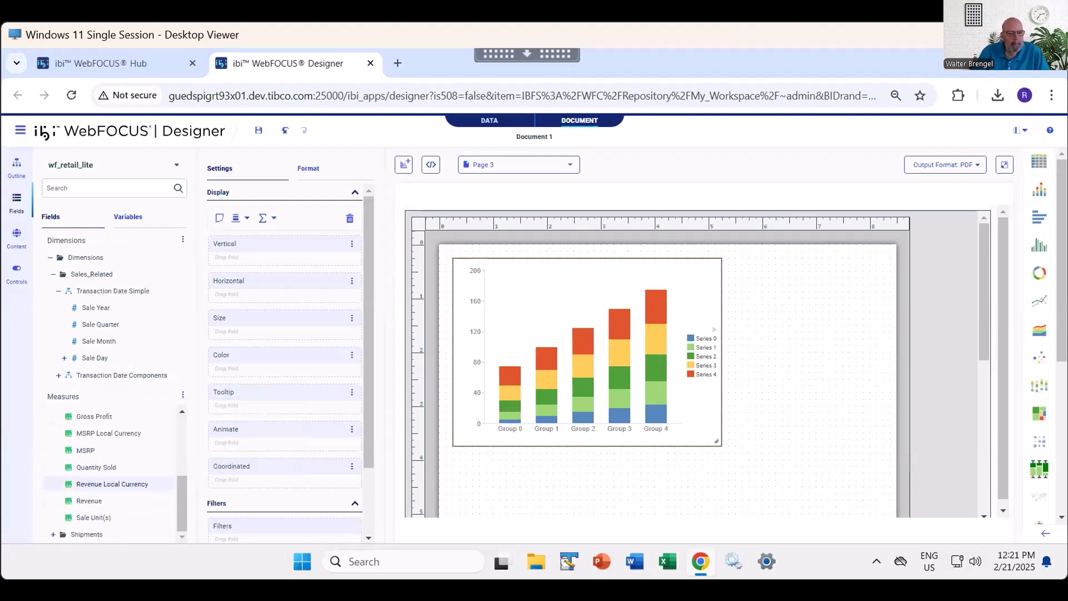
left_click(100, 501)
double_click(100, 450)
double_click(94, 416)
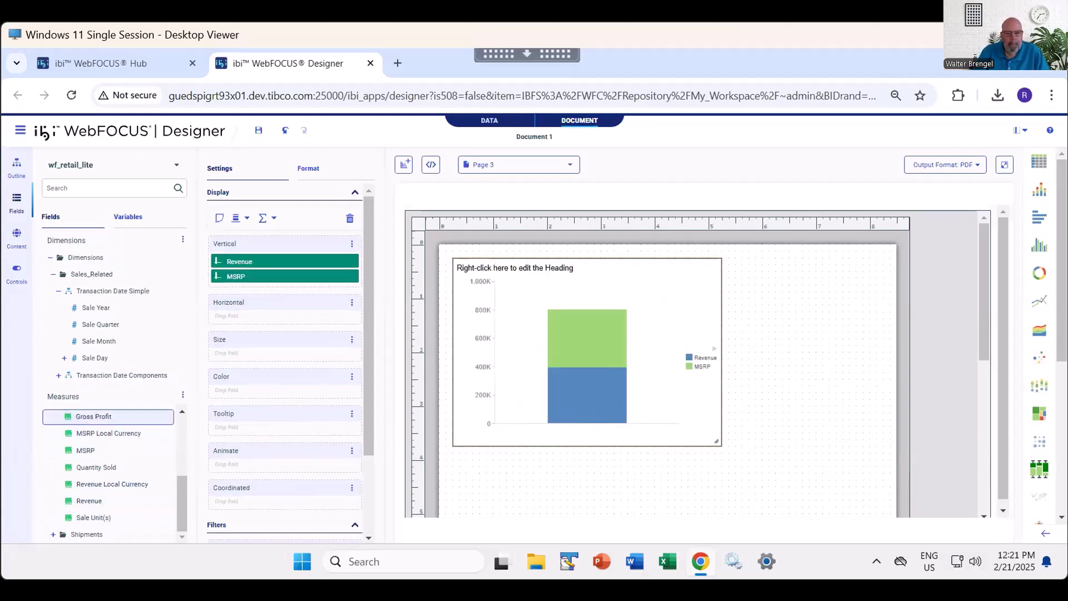
- Put Product Category and Product Subcategory on the chart's horizontal axis and color the chart by Sale Year
scroll(111, 317, "down", 2)
left_click(53, 350)
left_click(102, 367)
double_click(102, 367)
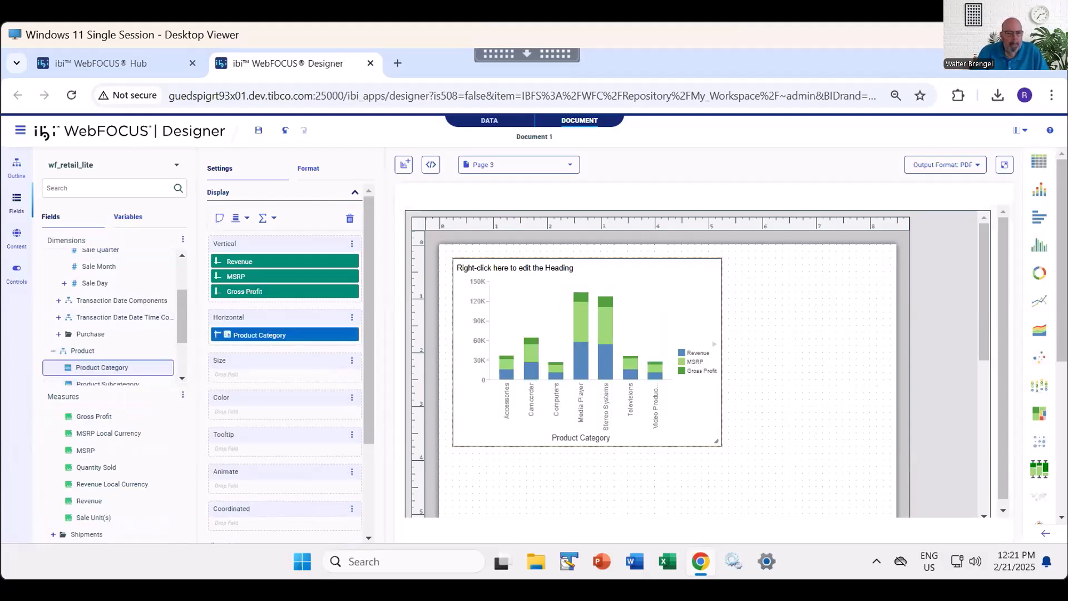
scroll(111, 317, "down", 2)
left_click_drag(107, 309, 272, 343)
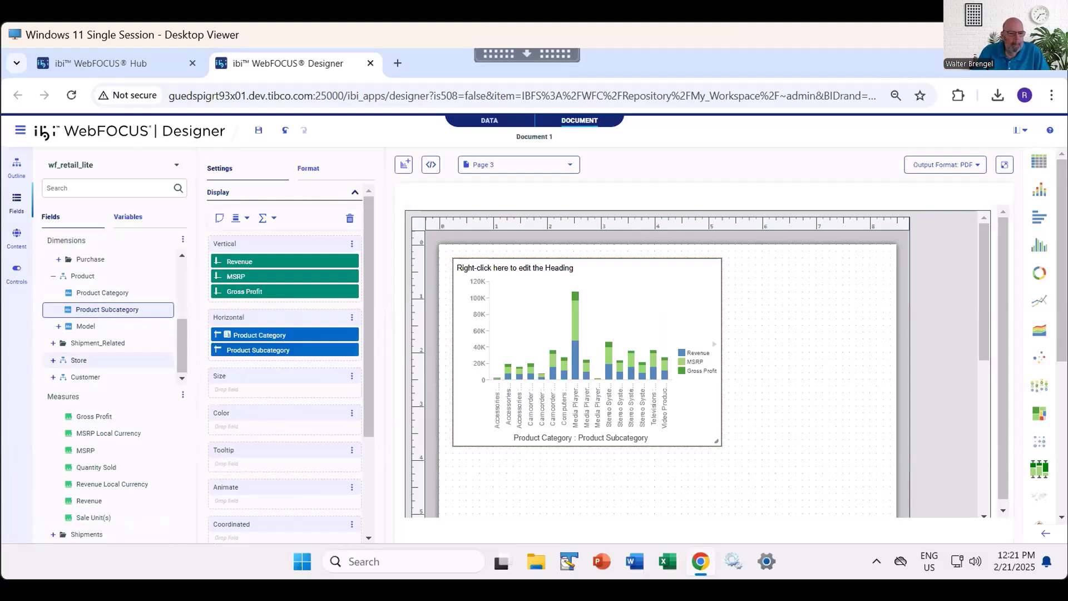
scroll(112, 312, "up", 3)
left_click_drag(96, 307, 267, 437)
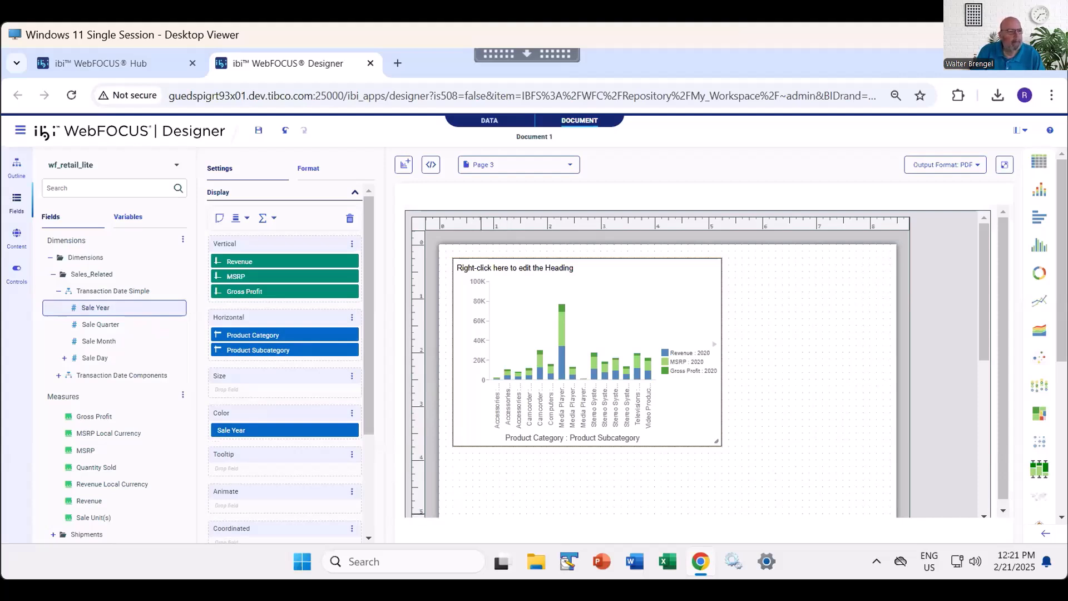
- Enlarge the new chart to fill nearly all of Page 3, about 8 inches wide and 10 inches high
left_click_drag(717, 442, 879, 517)
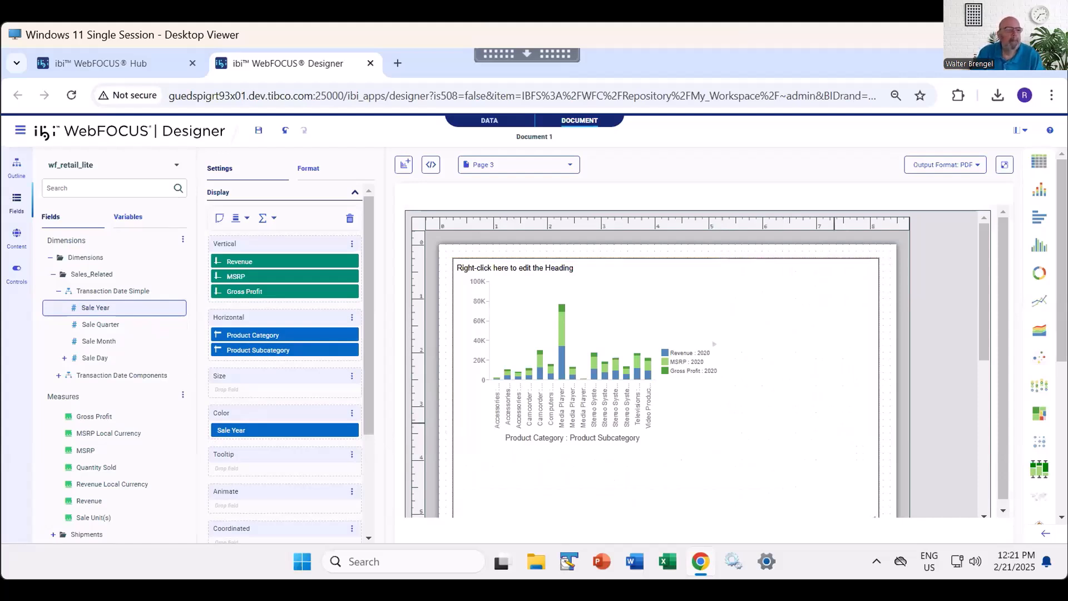
left_click_drag(984, 312, 984, 377)
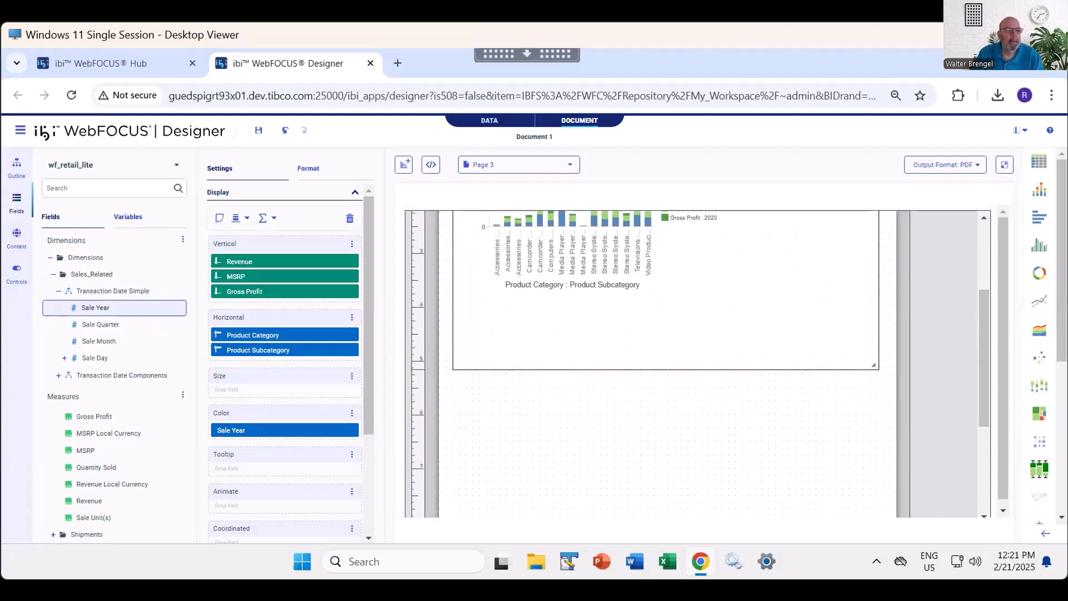
left_click_drag(875, 366, 876, 417)
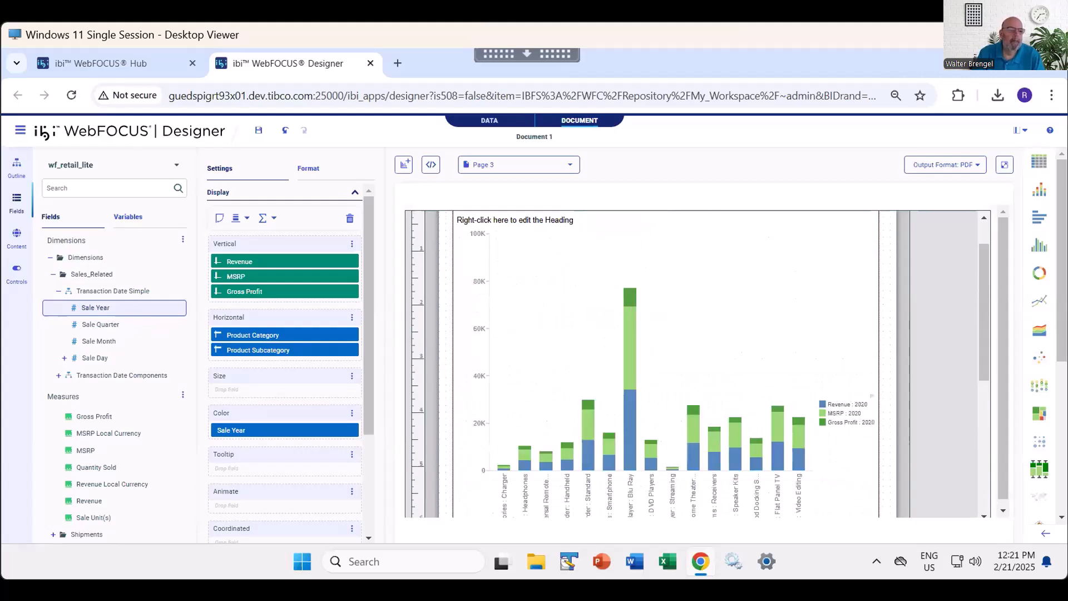
left_click_drag(984, 317, 984, 420)
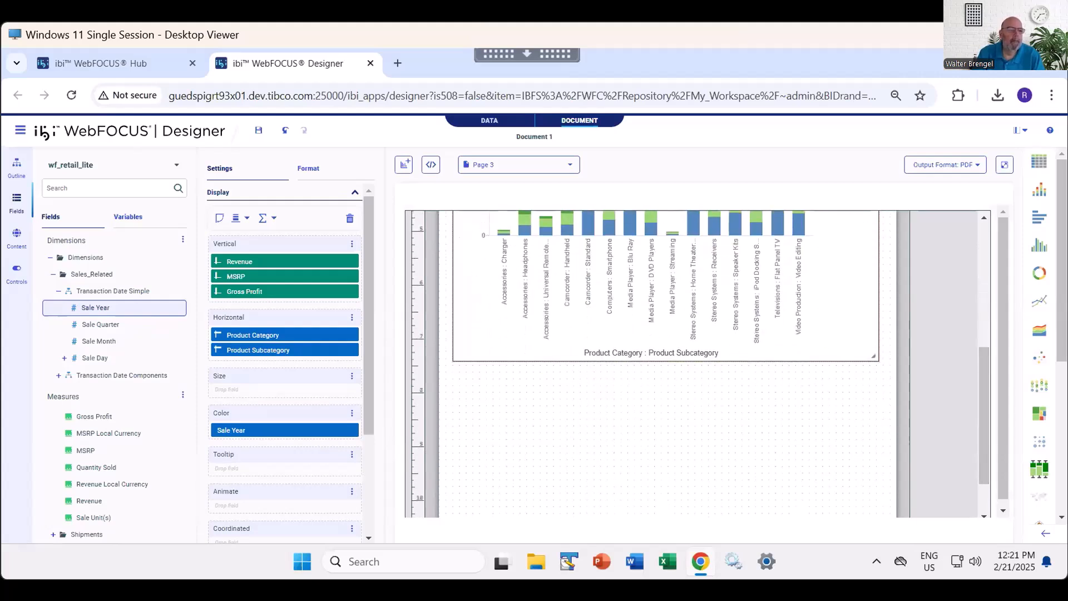
left_click_drag(874, 357, 874, 476)
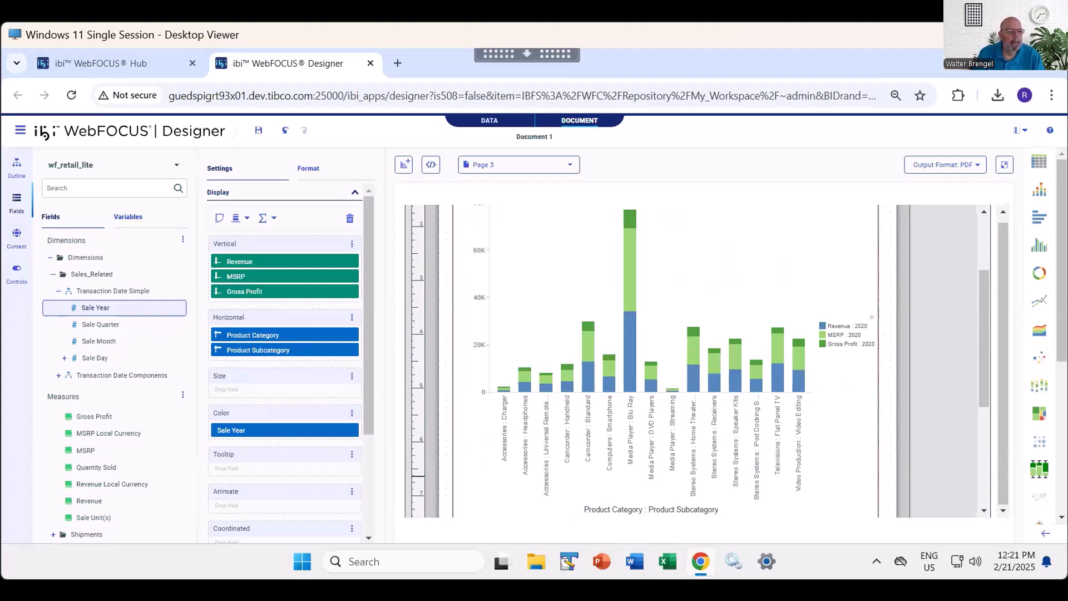
left_click_drag(984, 350, 984, 449)
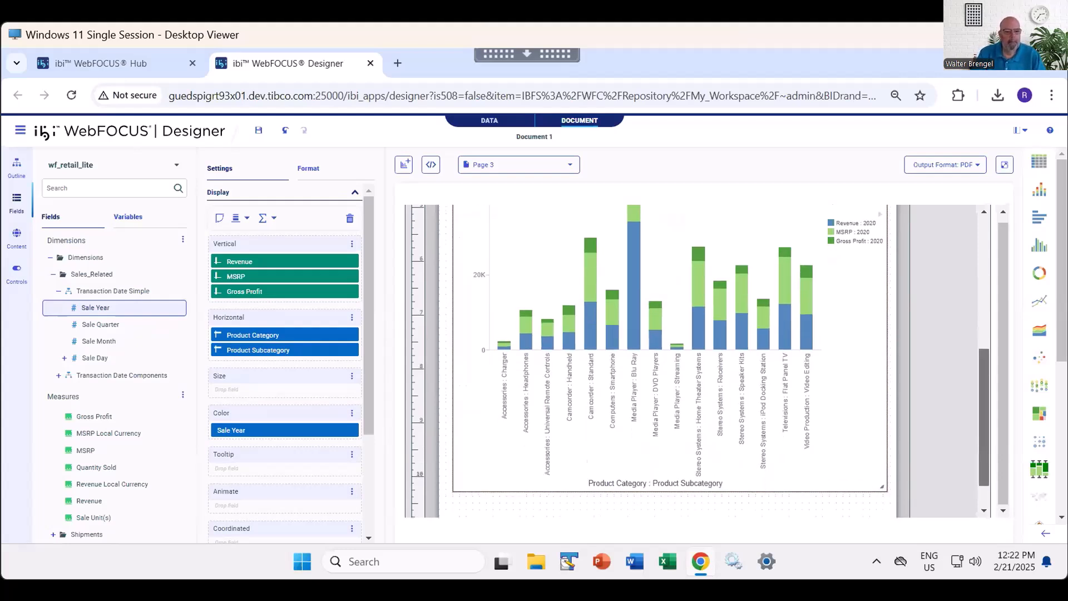
left_click_drag(984, 417, 984, 436)
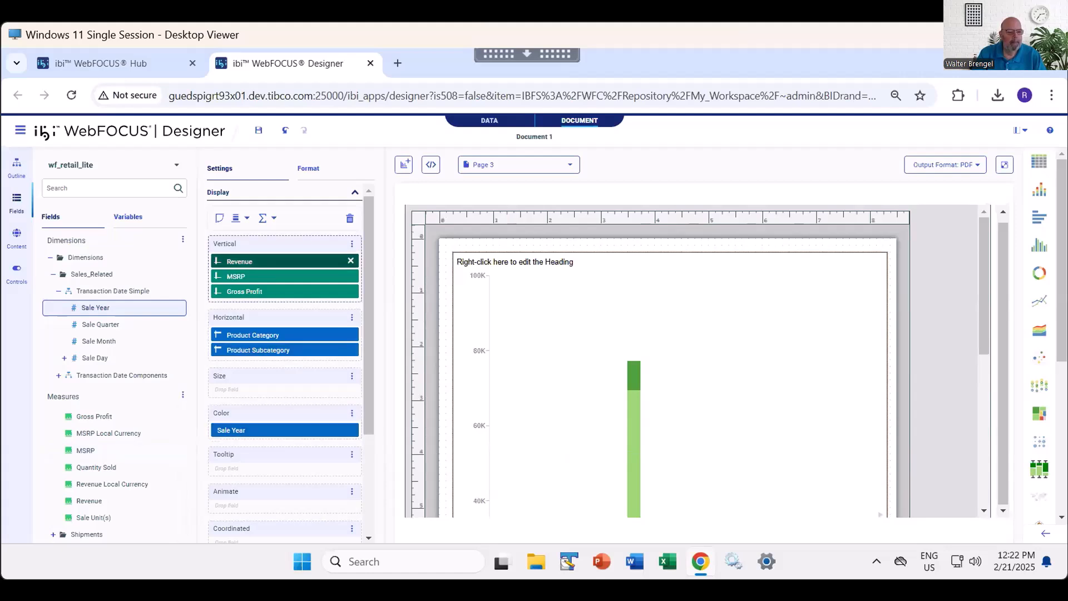
- Review the Page 3 chart's field, filter and heading settings, and check which actions are offered on the chart
scroll(285, 362, "down", 3)
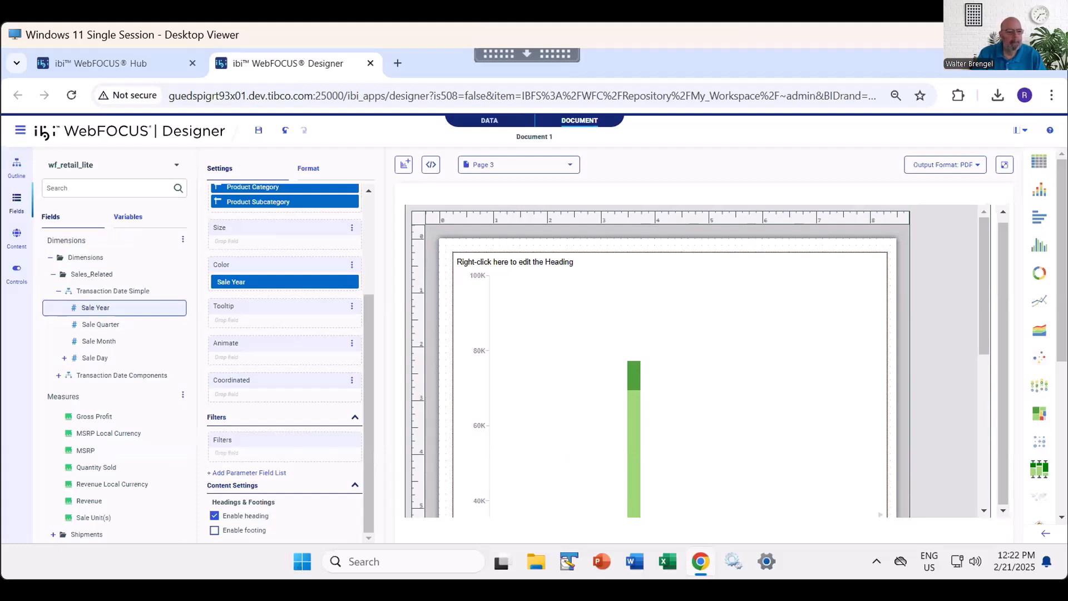
scroll(285, 362, "up", 3)
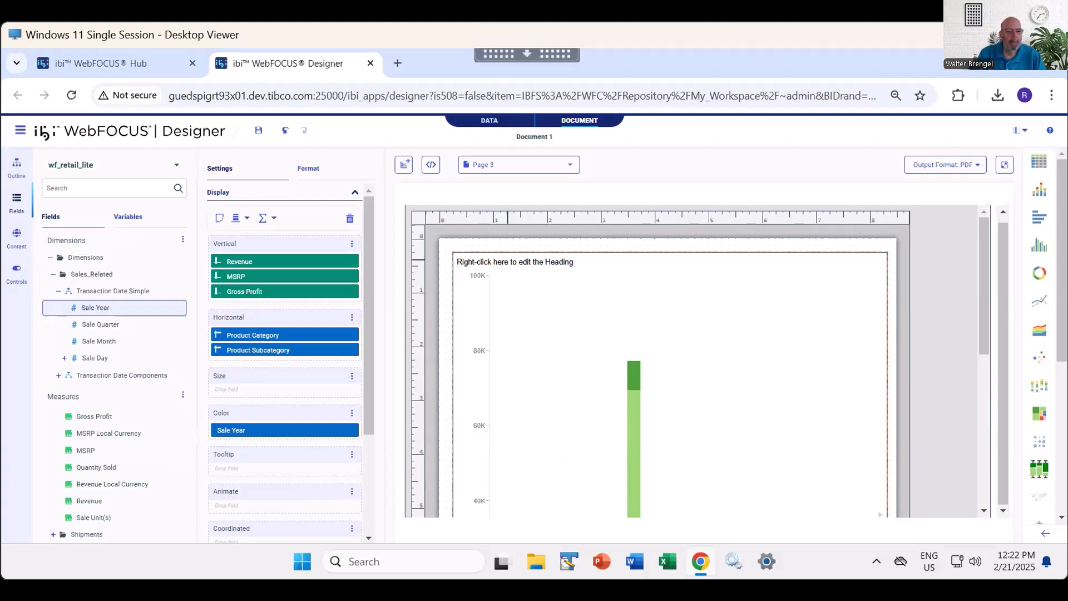
scroll(482, 262, "down", 1)
right_click(481, 260)
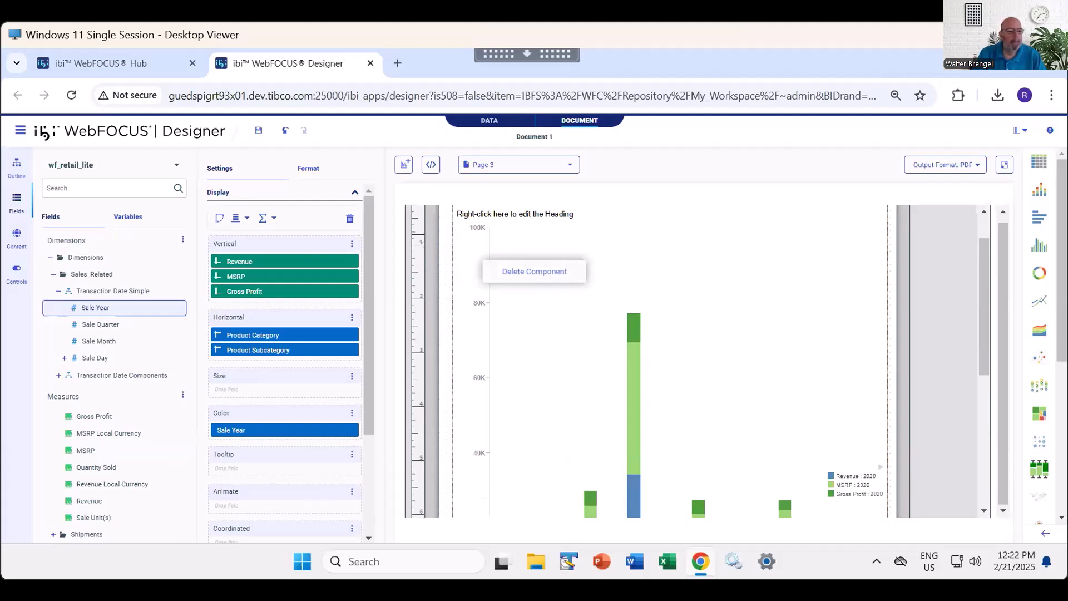
left_click(939, 325)
scroll(493, 262, "up", 1)
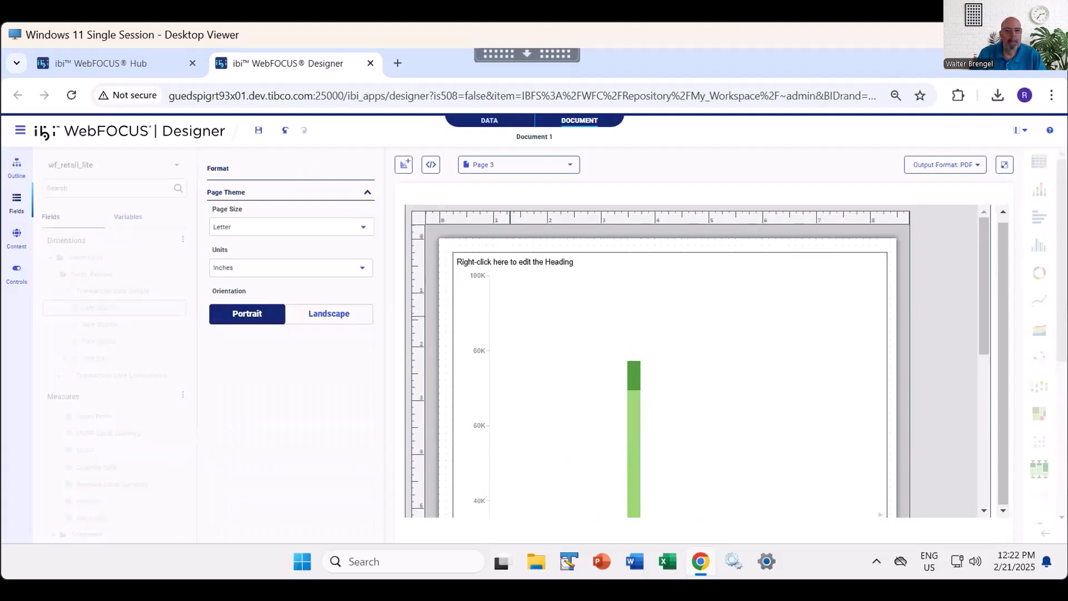
left_click(504, 271)
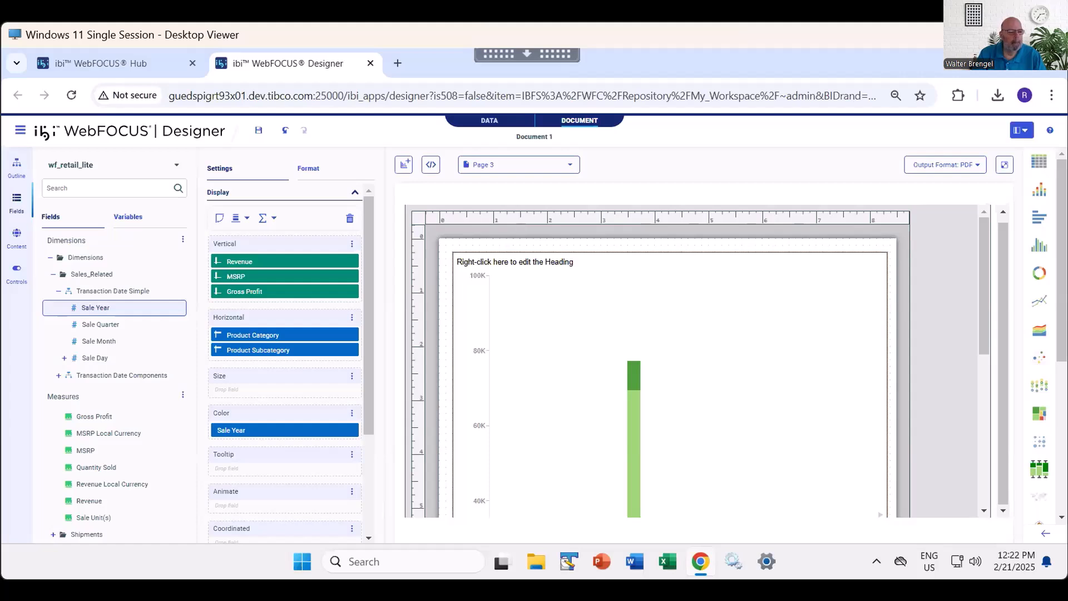
- Run the document as PDF and look through every page of the output with each page fitted to the window
left_click(1004, 165)
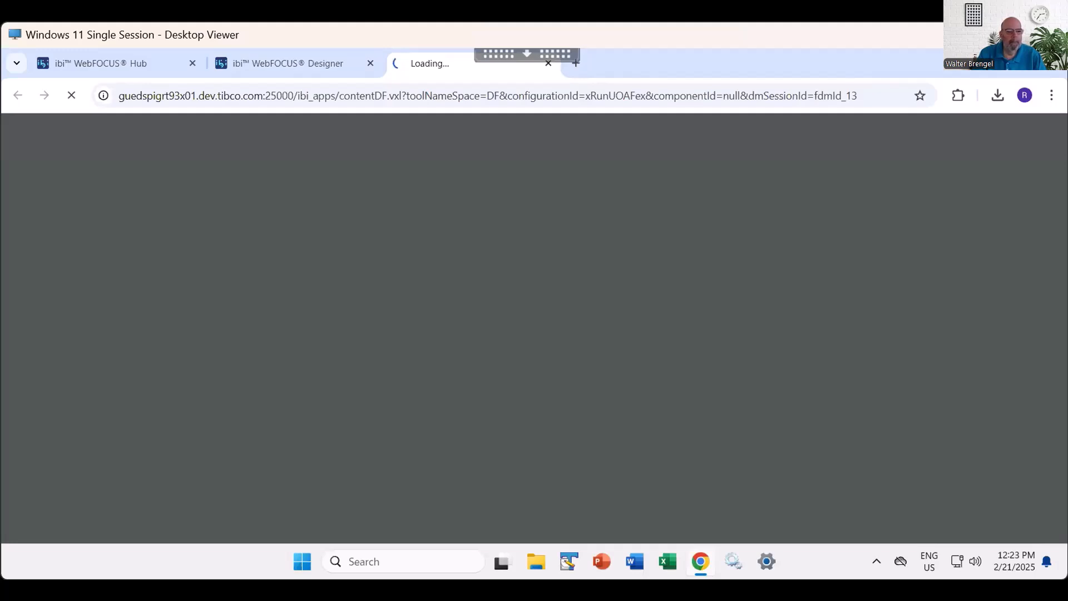
left_click(295, 63)
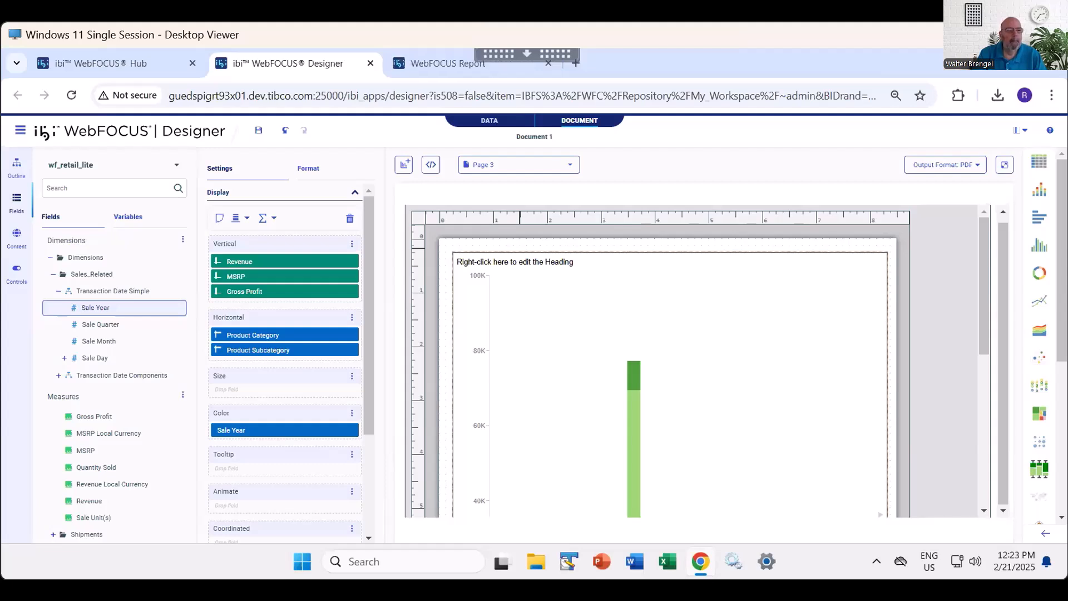
left_click(476, 65)
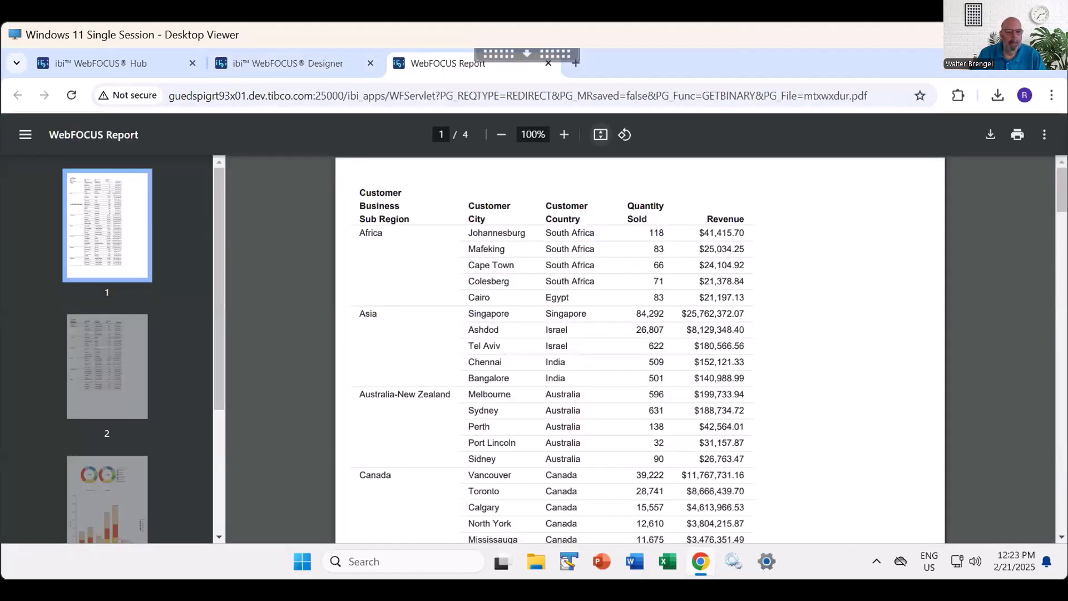
left_click(600, 135)
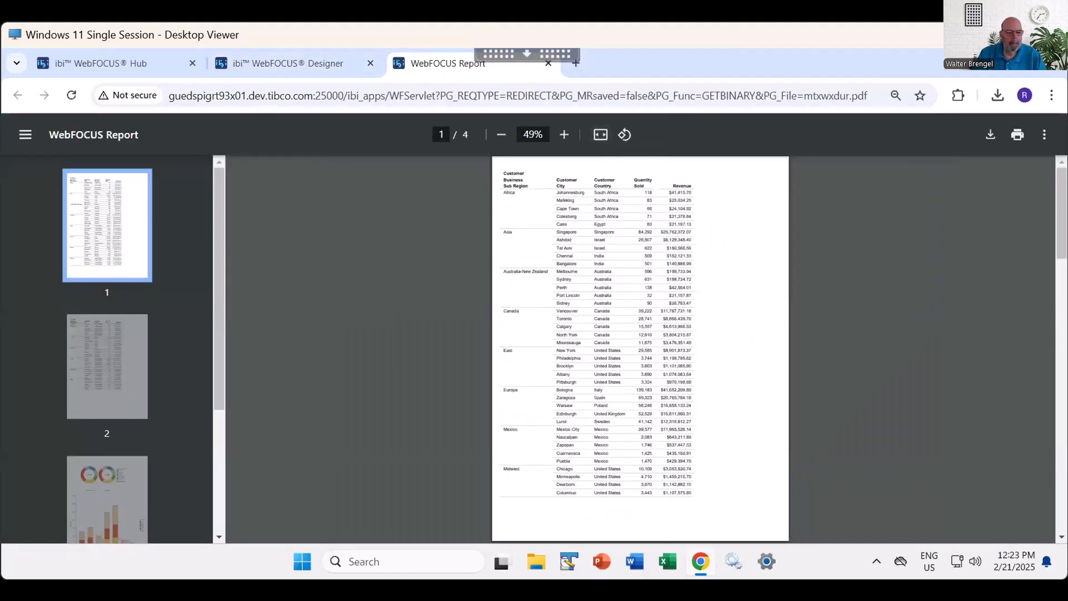
key("Page_Down")
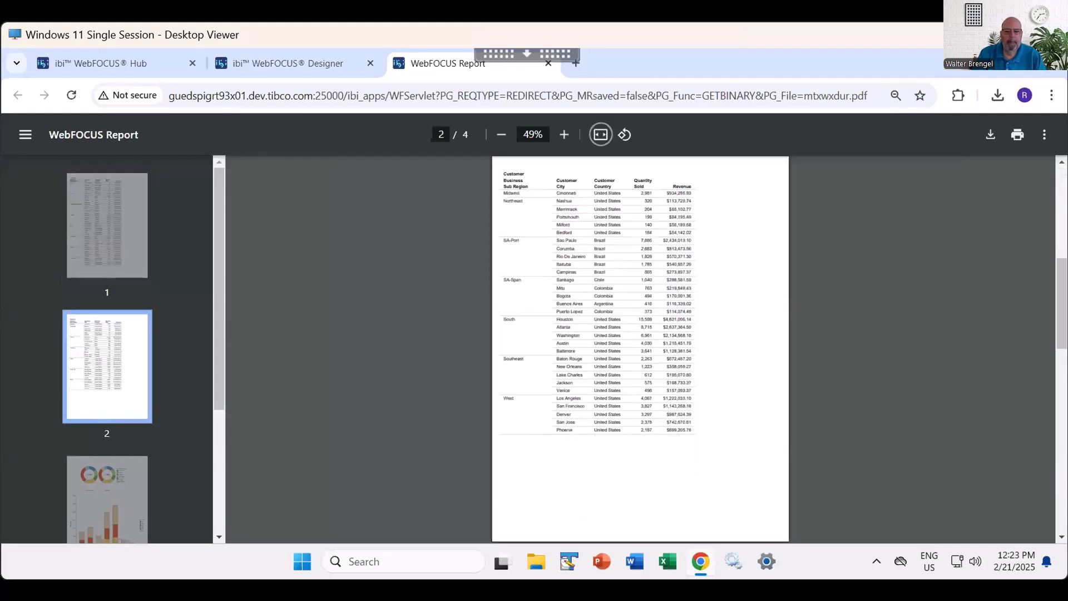
key("Page_Down")
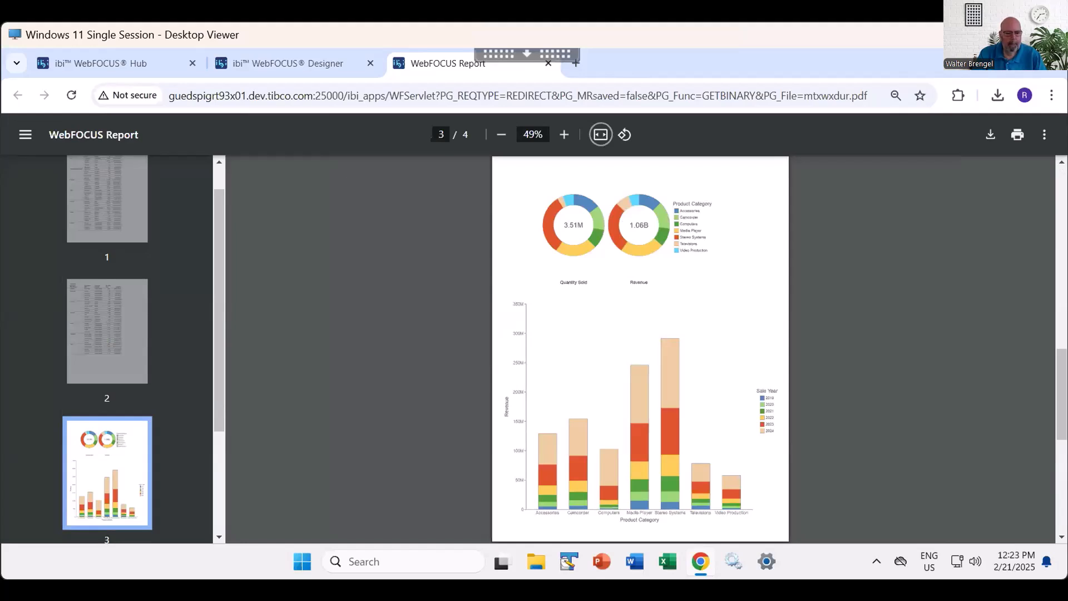
key("Page_Down")
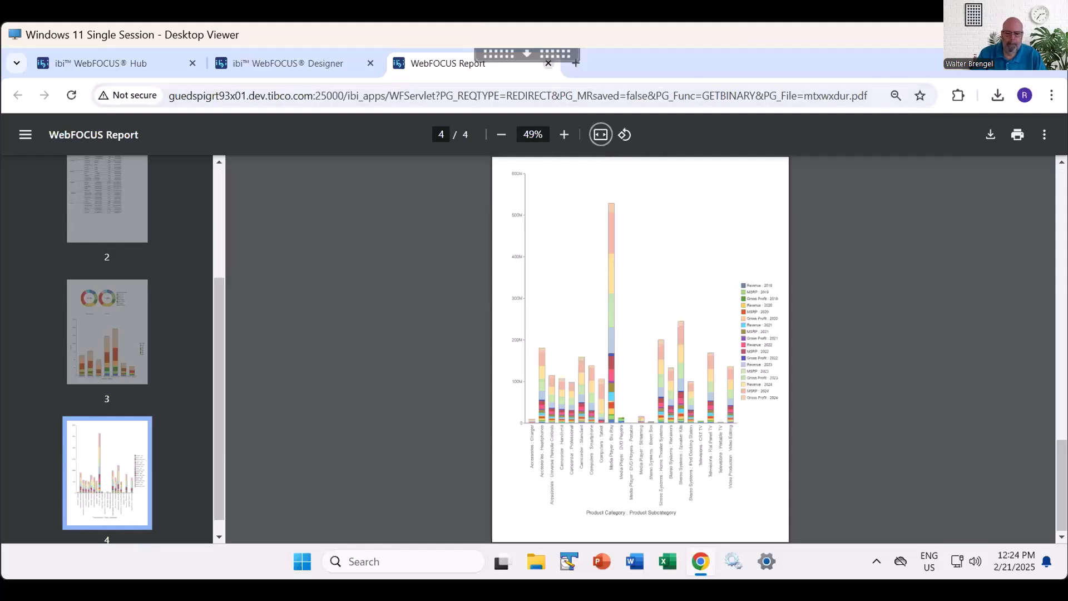
- Close the PDF output, leave the current document without saving, and start composing a new document
left_click(548, 63)
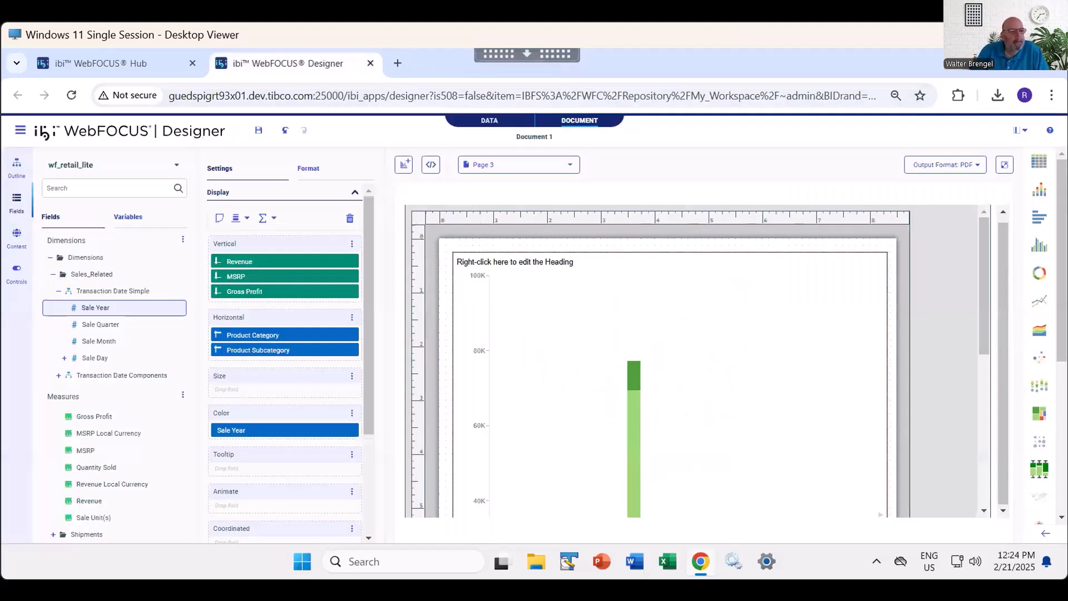
left_click(371, 62)
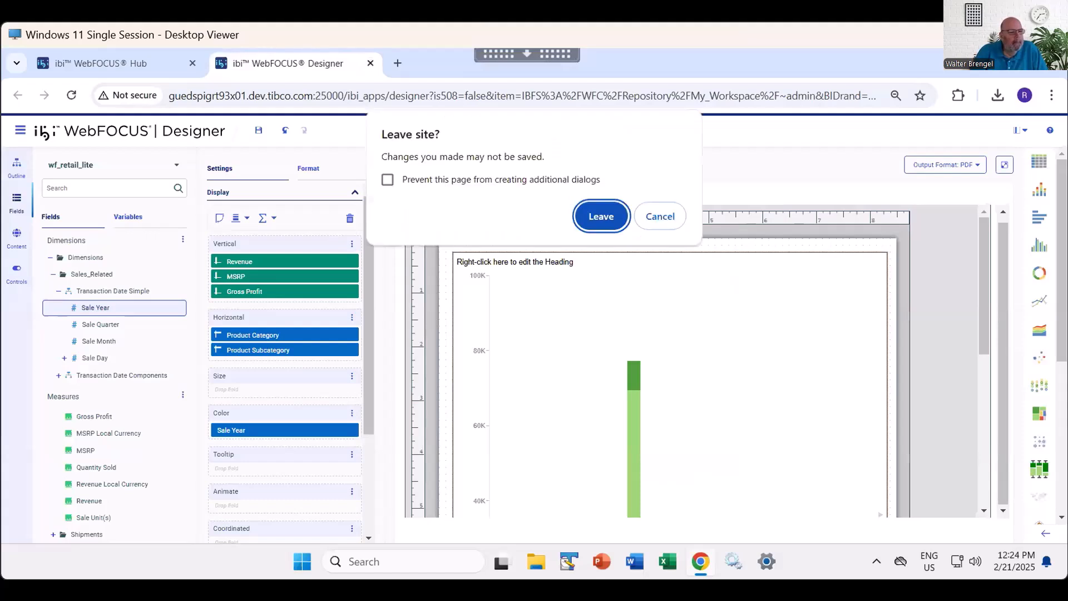
left_click(602, 216)
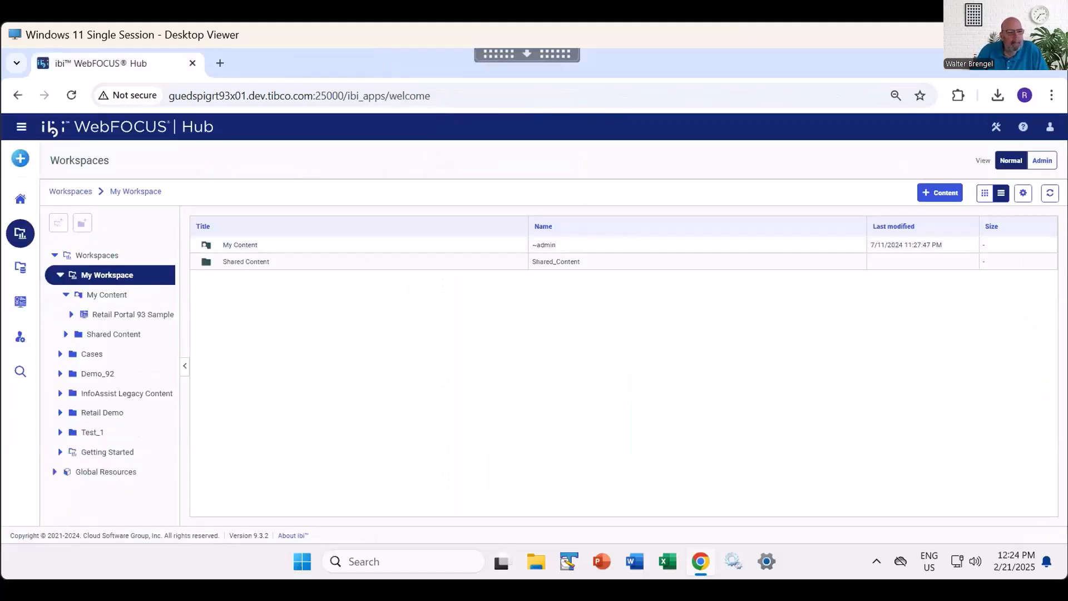
left_click(20, 158)
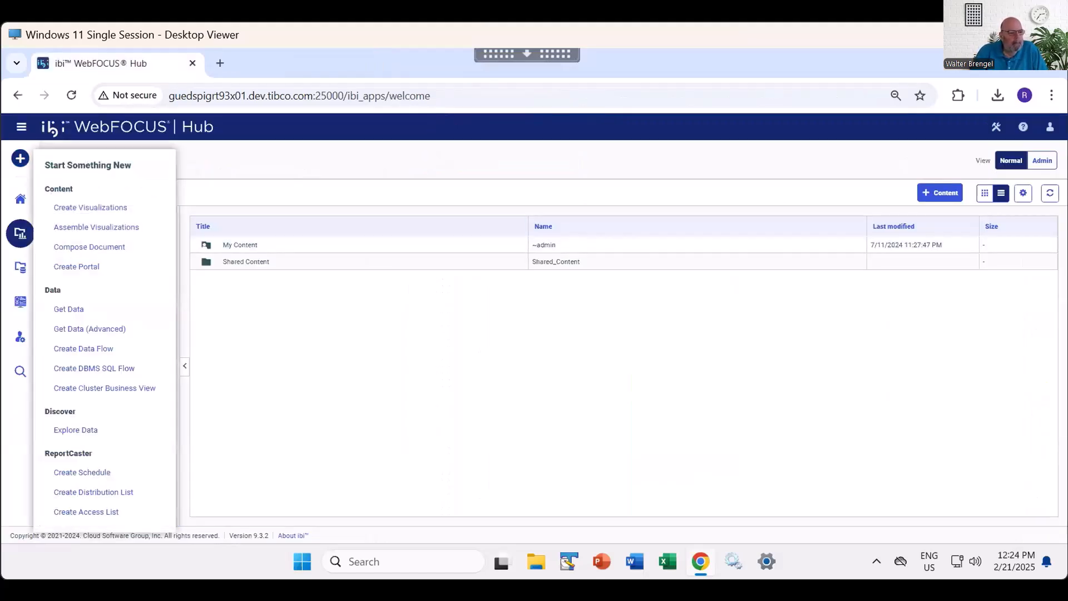
left_click(90, 247)
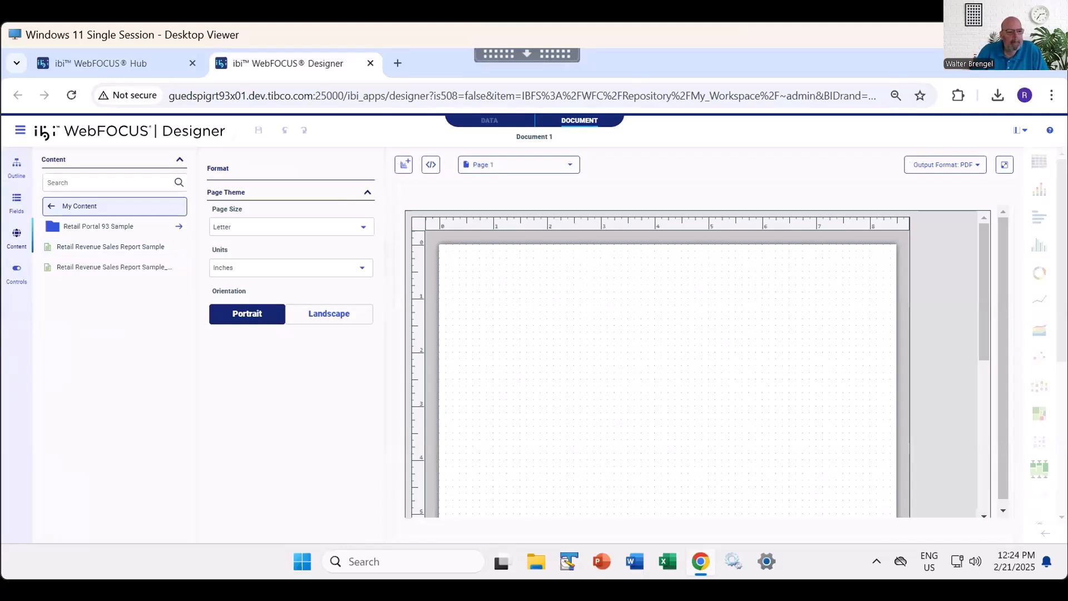
- Place the Products Pie chart from the Retail Demo workspace near the top of Page 1, roughly centered
left_click(52, 206)
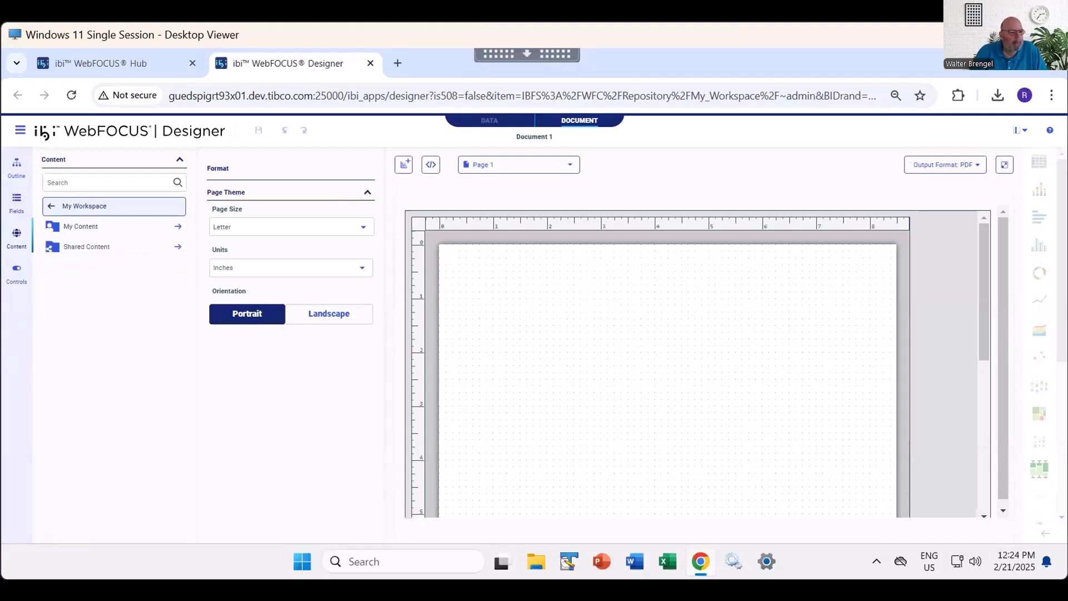
left_click(51, 206)
left_click(84, 307)
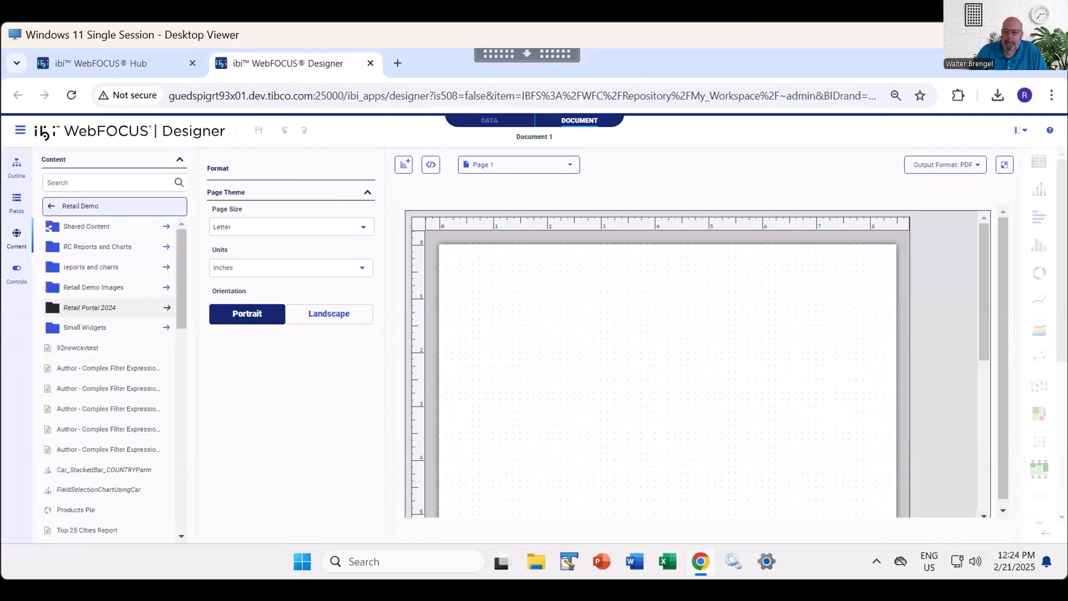
scroll(109, 389, "down", 2)
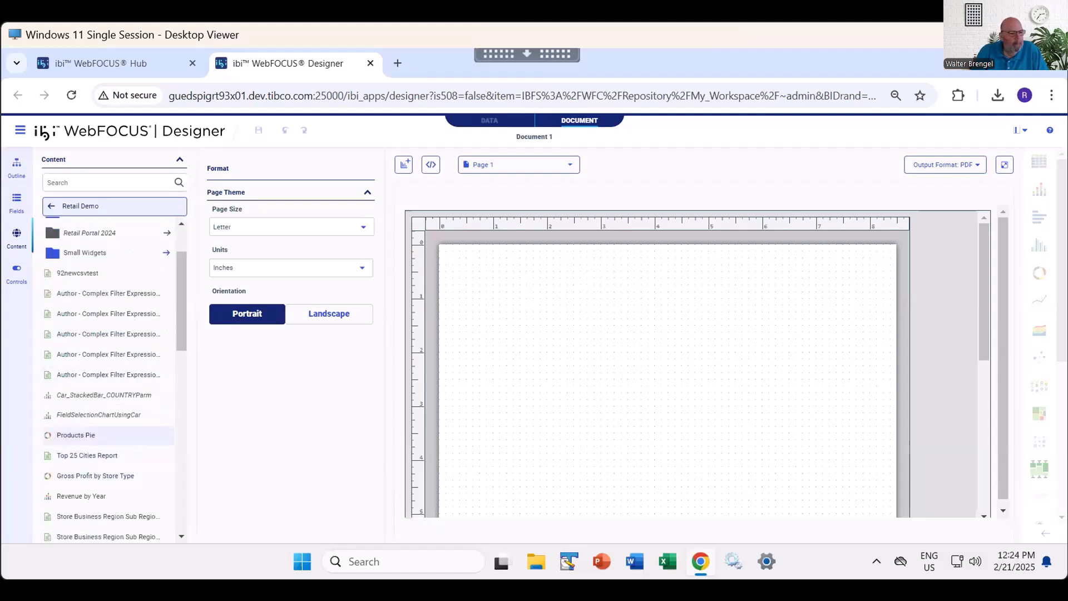
left_click(108, 435)
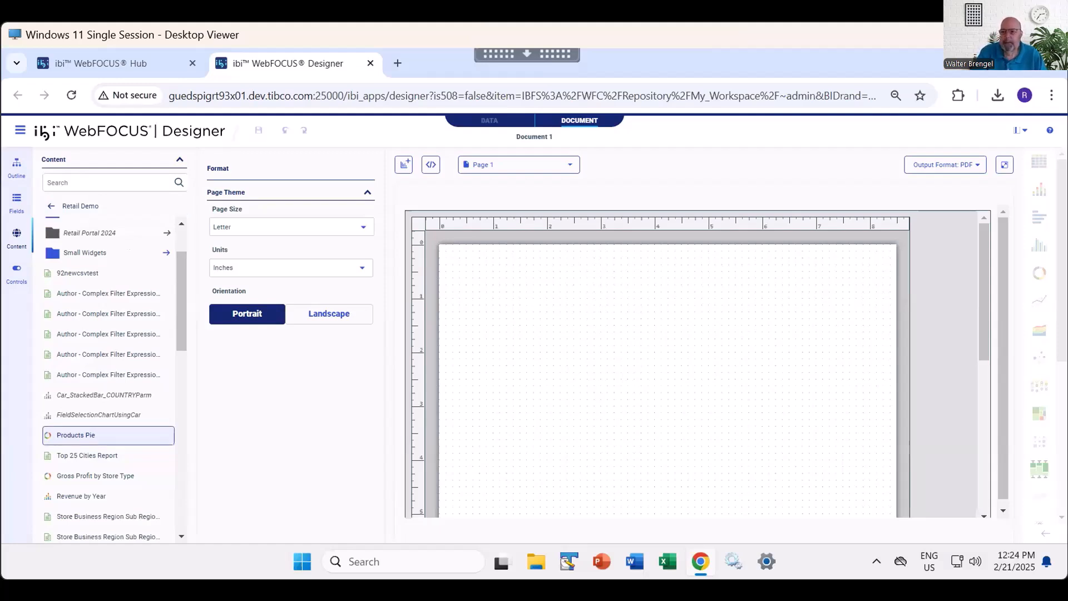
left_click_drag(108, 435, 494, 300)
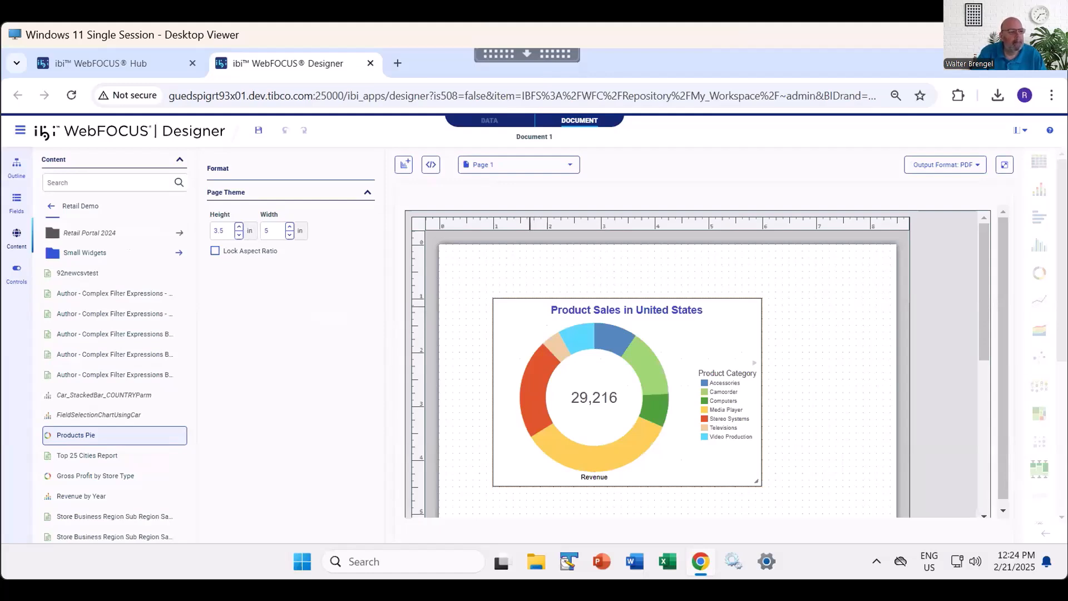
left_click_drag(528, 306, 557, 267)
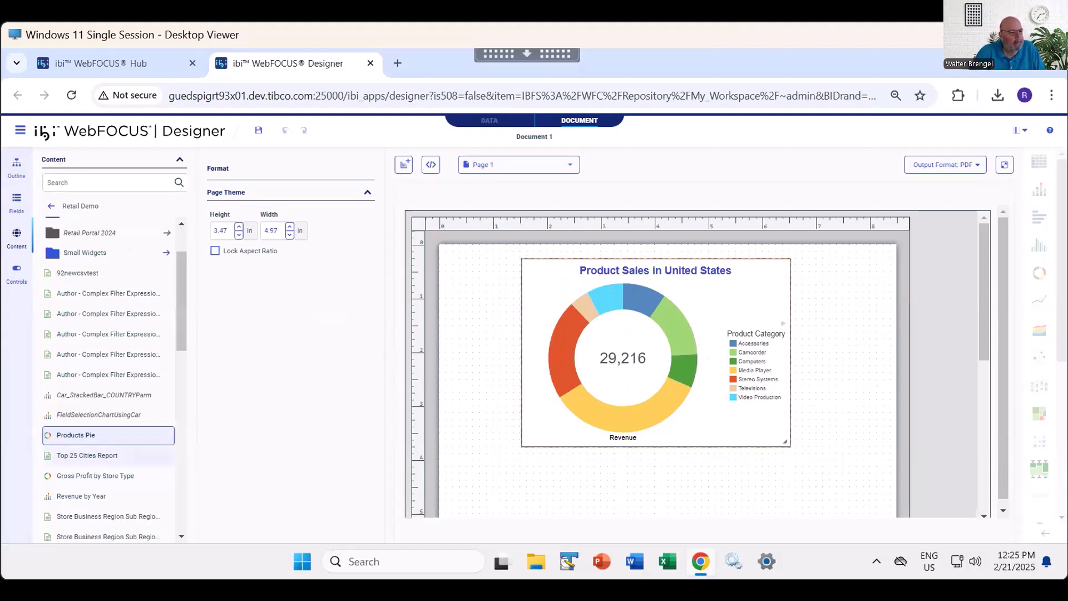
- Add Top 25 Cities Report below the pie chart and size it 6.5 inches high and 8 inches wide
double_click(87, 455)
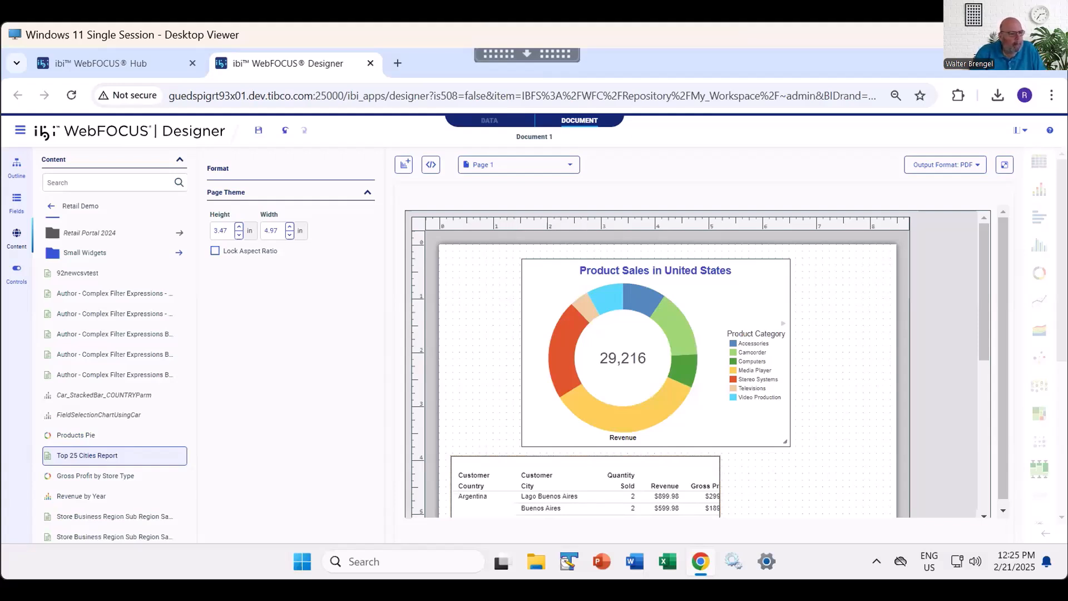
left_click_drag(229, 231, 209, 231)
type("6.5")
key("Tab")
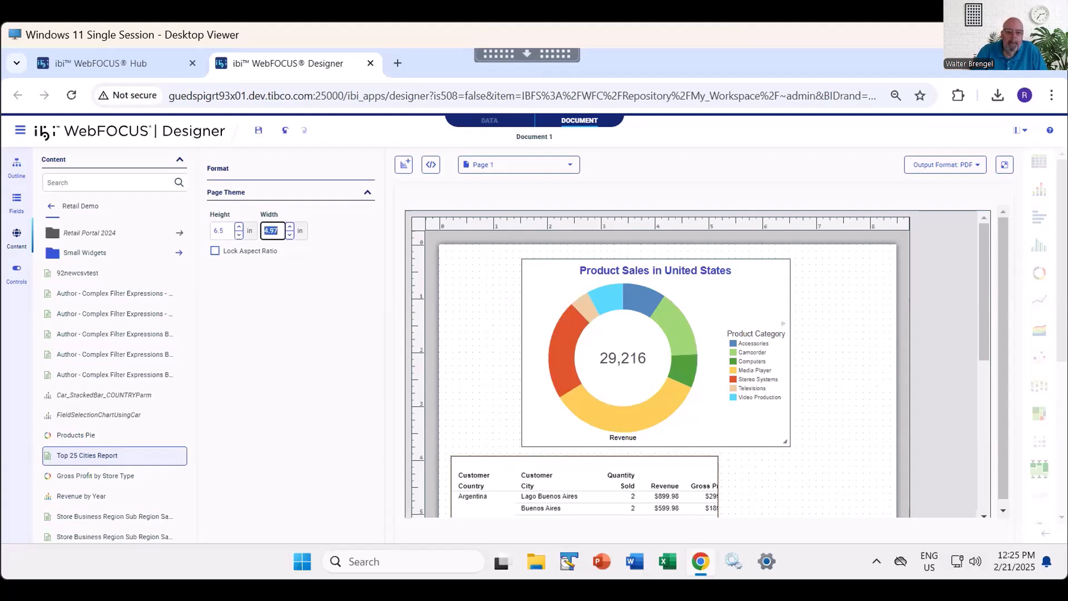
type("8")
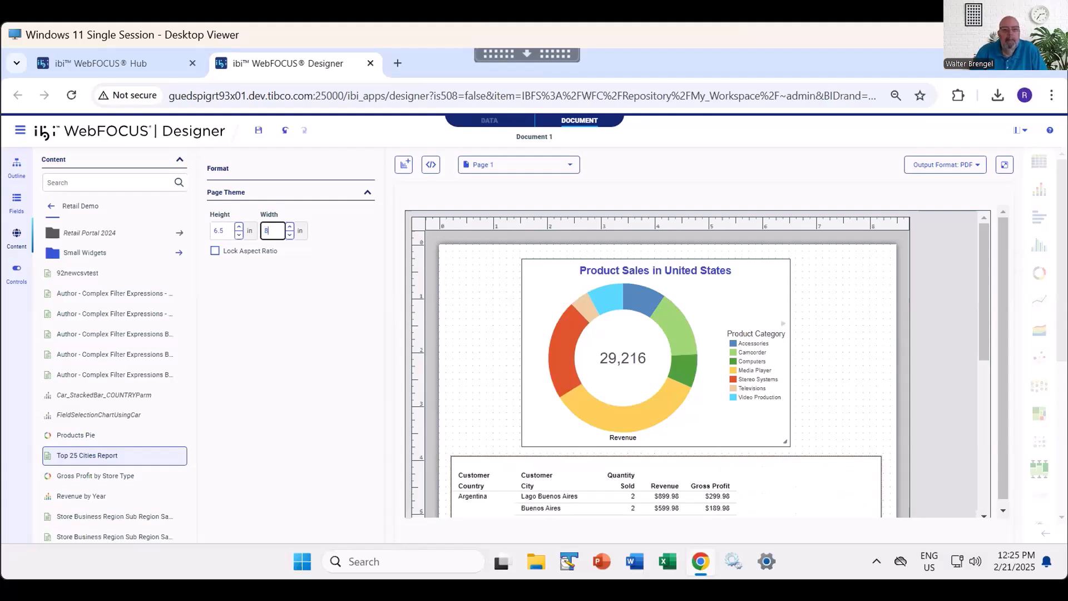
scroll(811, 409, "down", 5)
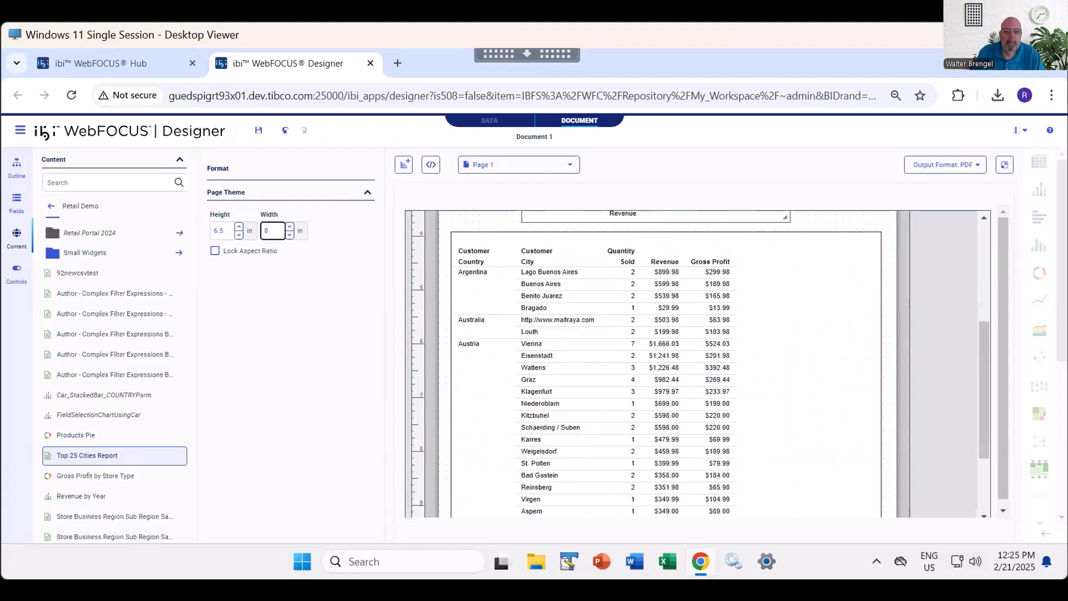
scroll(700, 364, "up", 6)
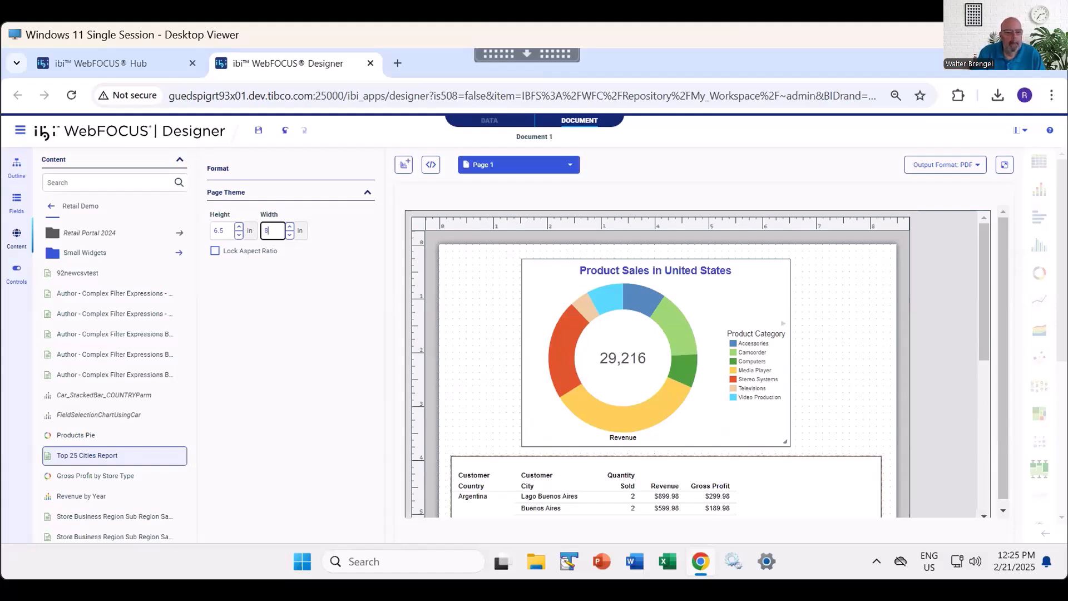
- Add a second page to the document, switch between the two pages, and end on Page 2
left_click(517, 164)
left_click(493, 242)
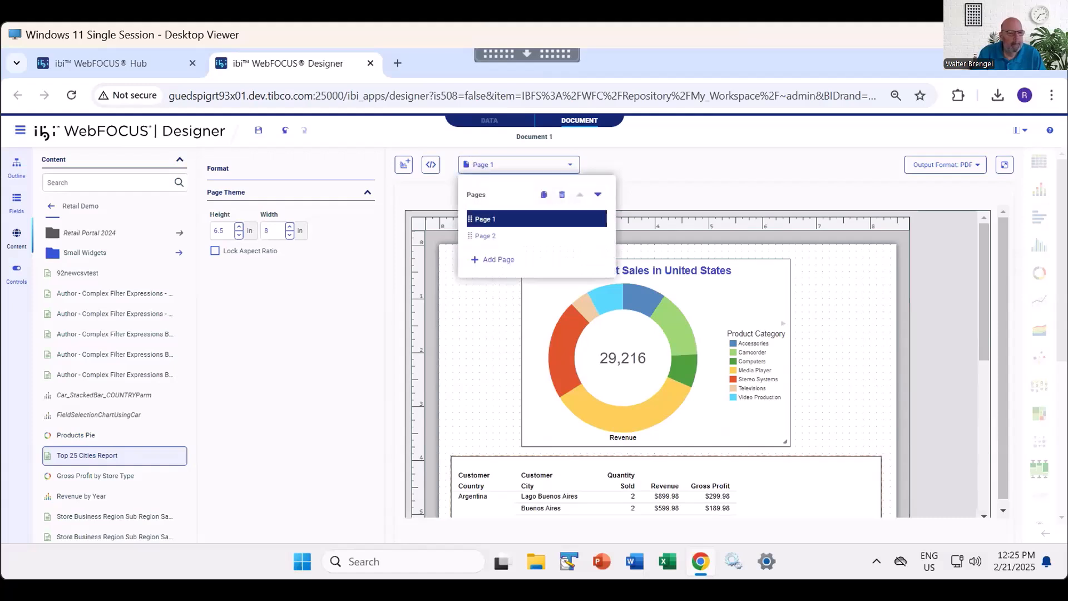
left_click(485, 236)
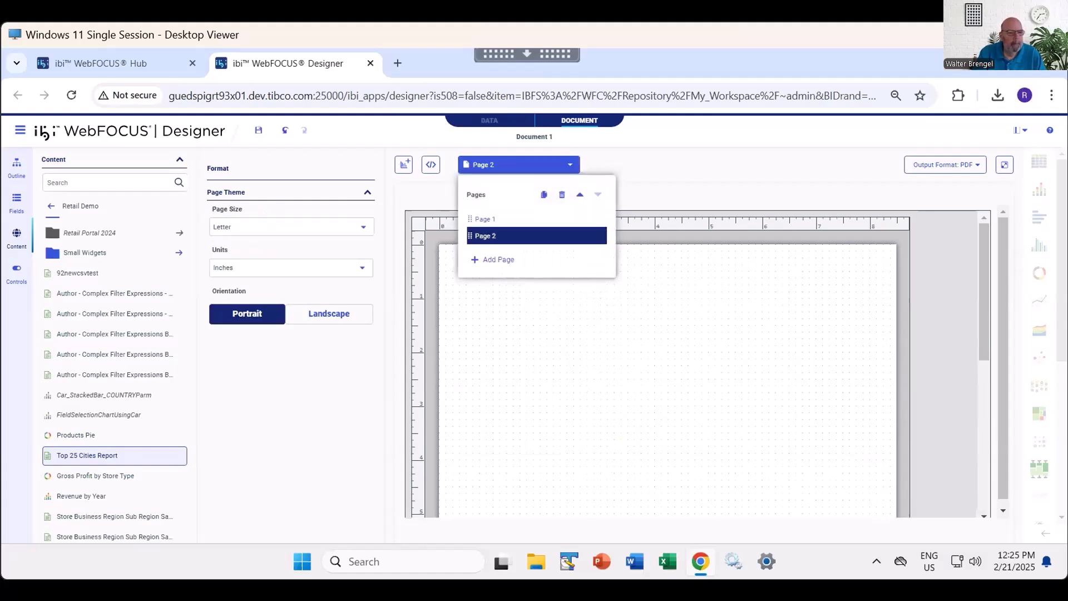
left_click(519, 165)
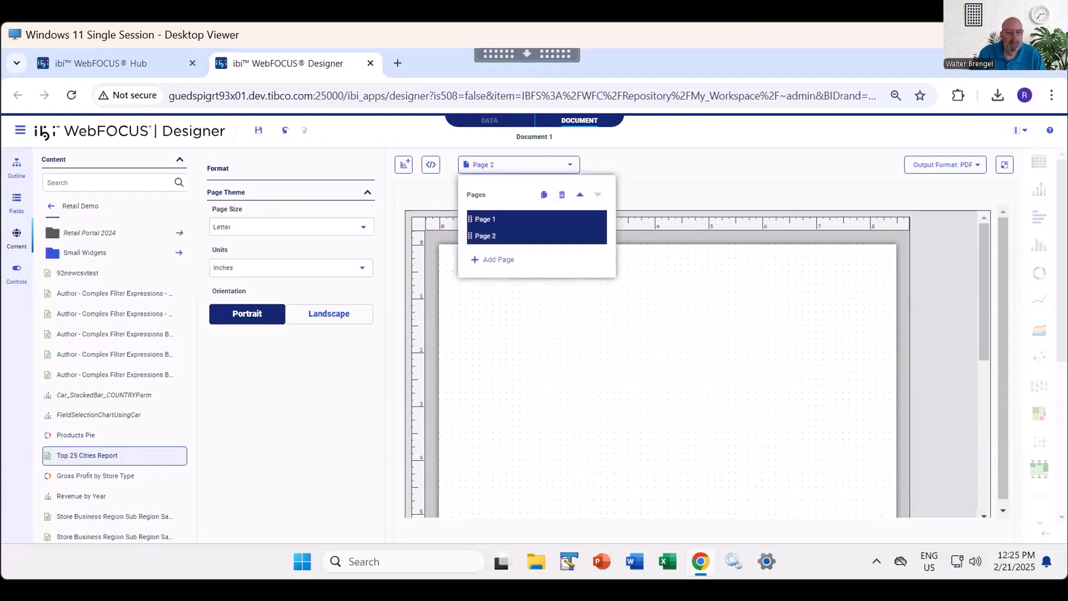
left_click(518, 219)
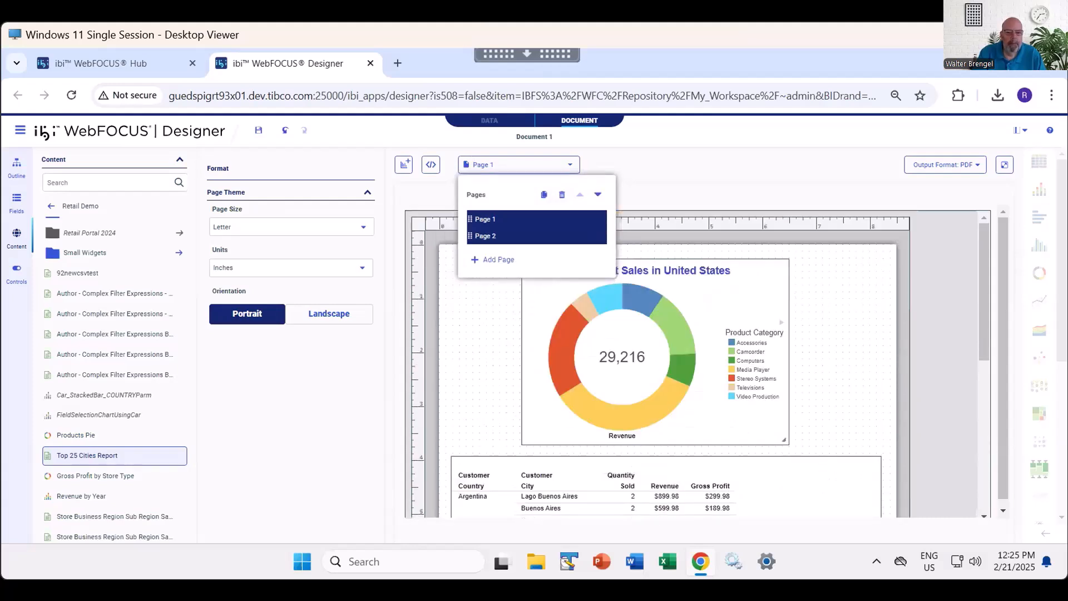
left_click(494, 235)
left_click(479, 300)
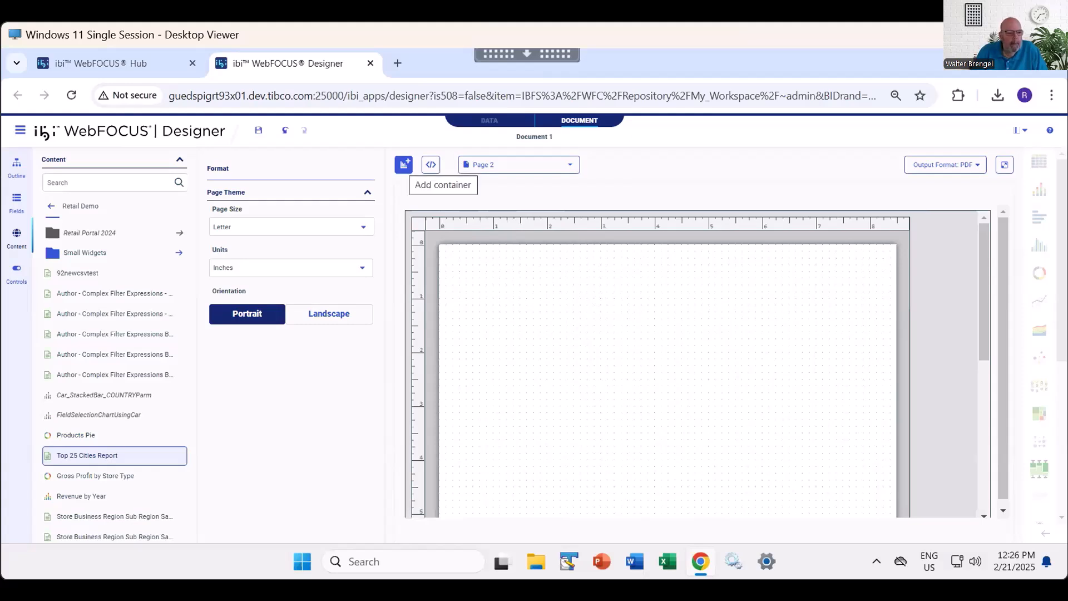
- Add a new container on Page 2 that uses wf_retail_lite.mas from the retail_demo folder as its data source
left_click(404, 164)
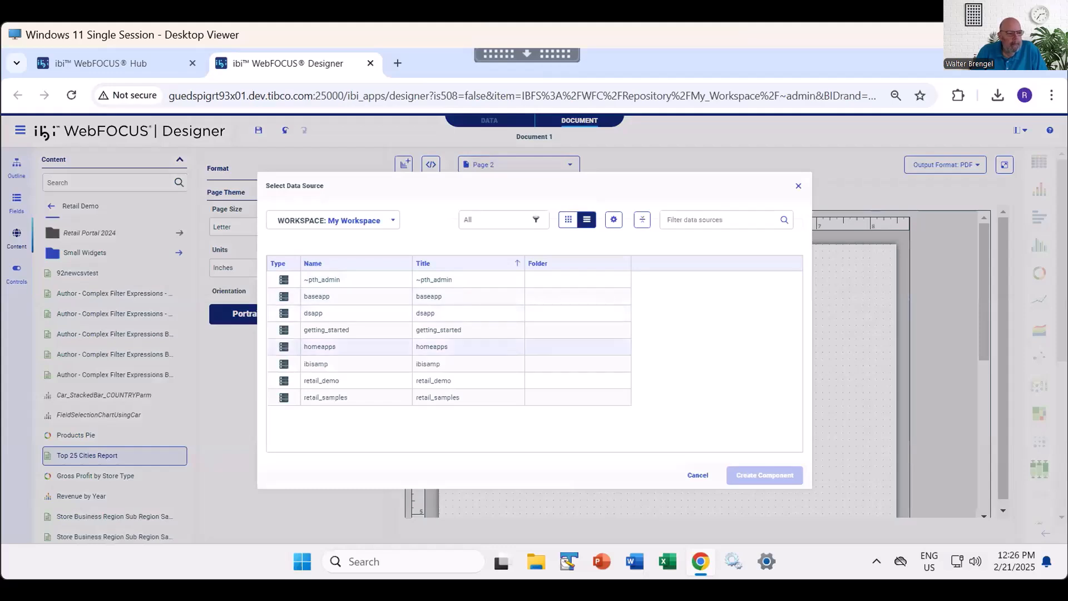
double_click(322, 381)
left_click(330, 397)
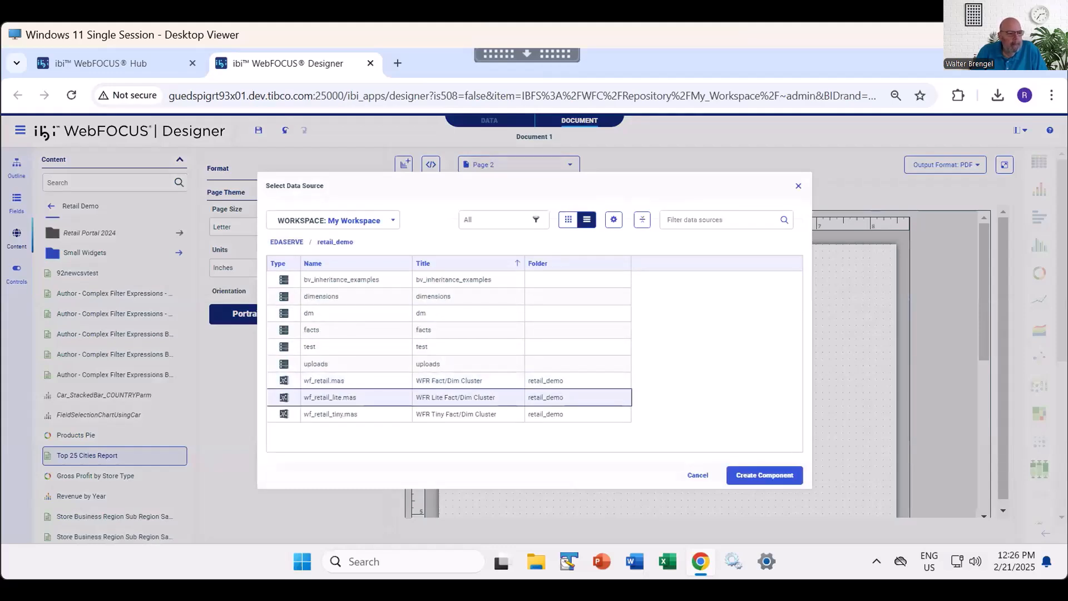
left_click(764, 475)
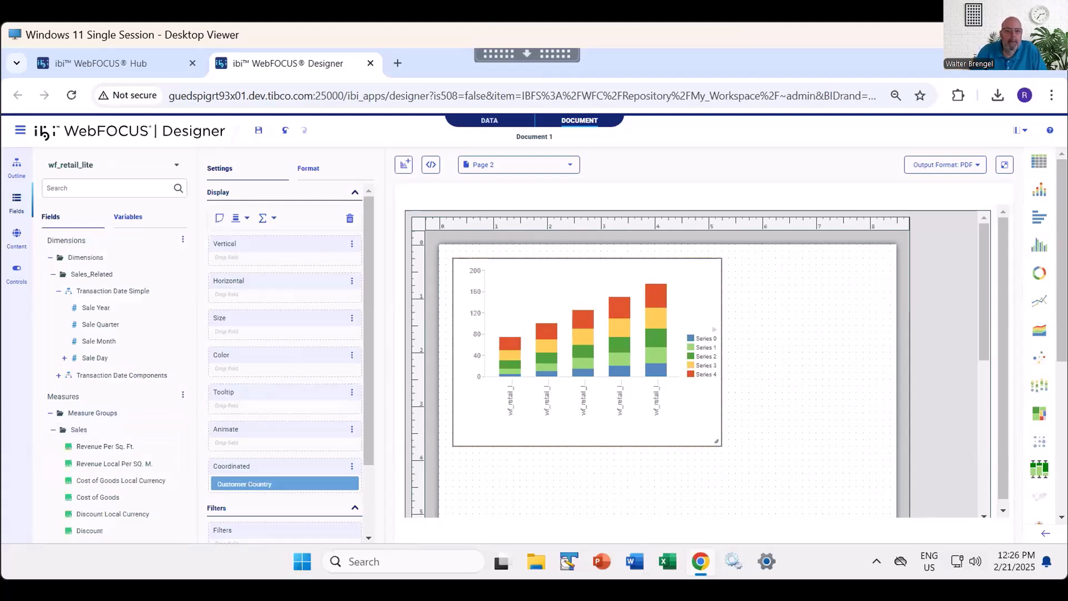
- Put Revenue on the new chart's vertical axis and Customer State Province on its horizontal axis
scroll(111, 311, "down", 3)
scroll(111, 465, "down", 3)
double_click(105, 501)
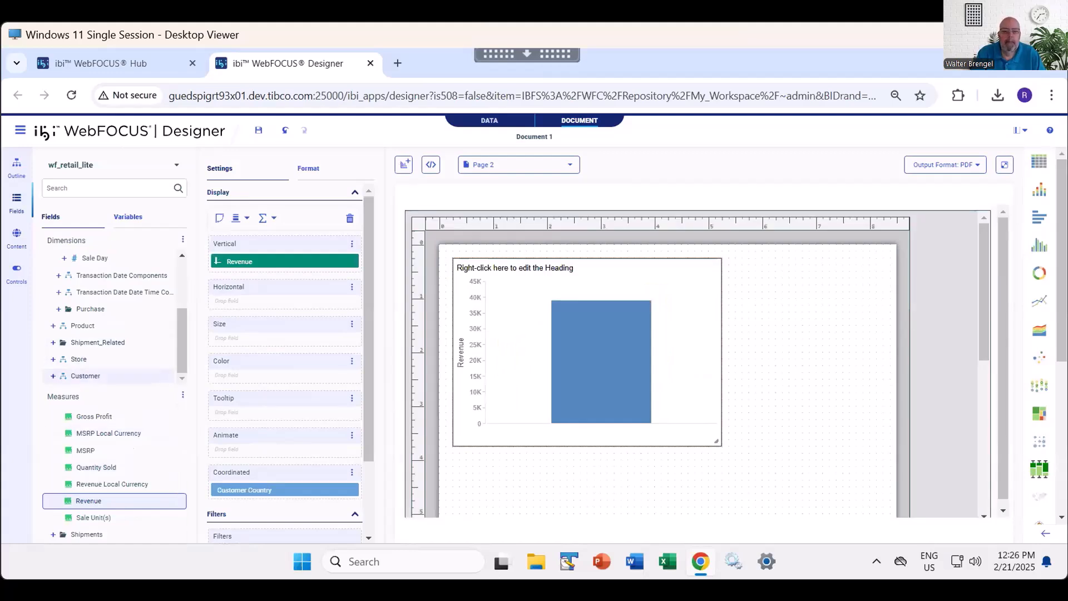
left_click(54, 376)
scroll(83, 343, "down", 1)
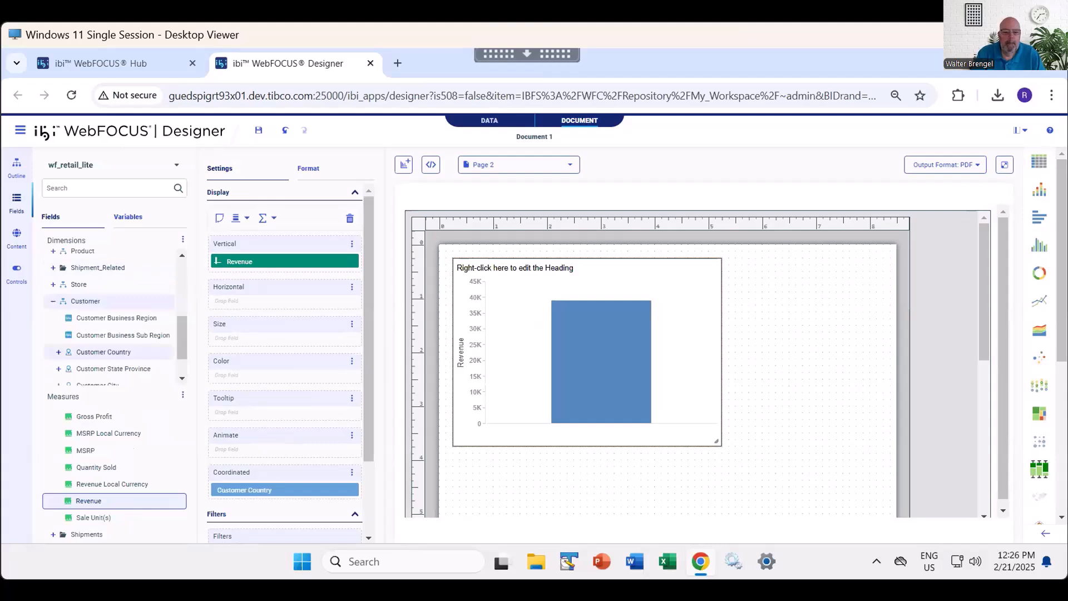
double_click(111, 368)
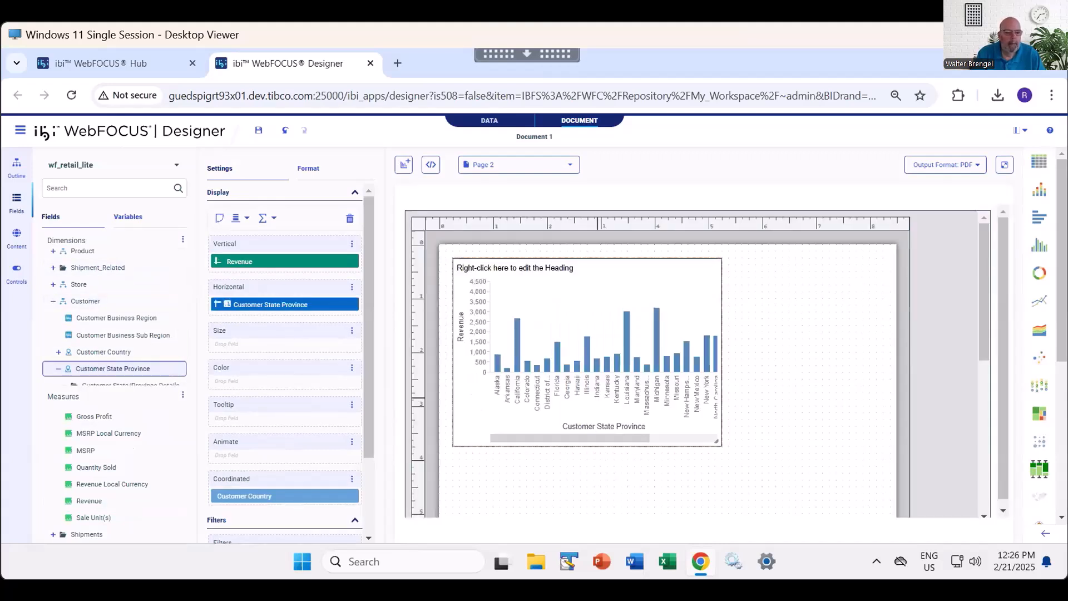
- Enlarge the revenue chart on Page 2 to about 8 inches wide and 10 inches high so it nearly fills the page
left_click_drag(716, 441, 880, 514)
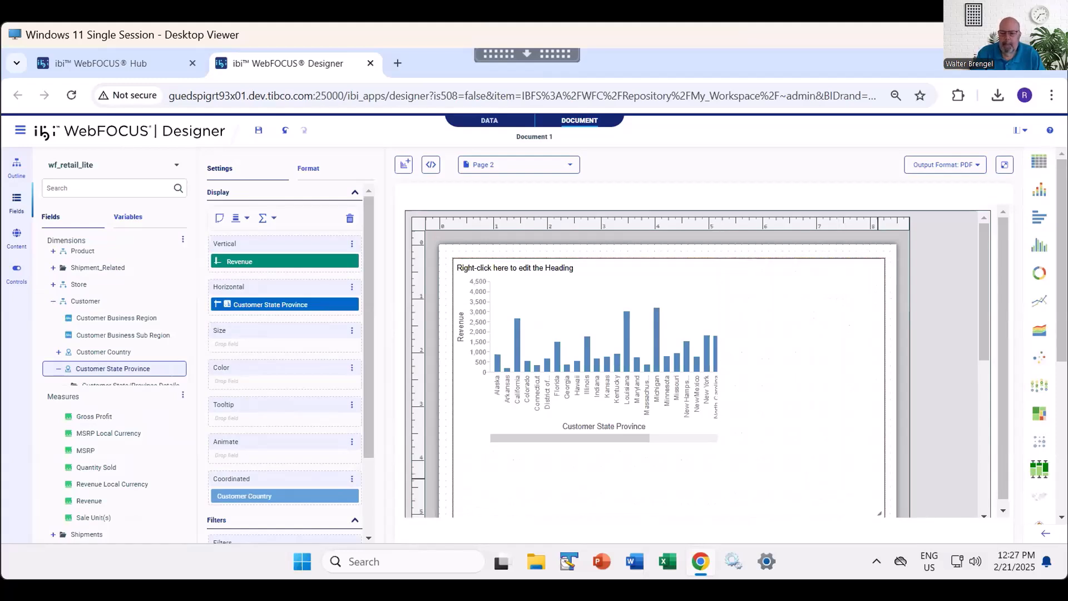
scroll(984, 290, "down", 4)
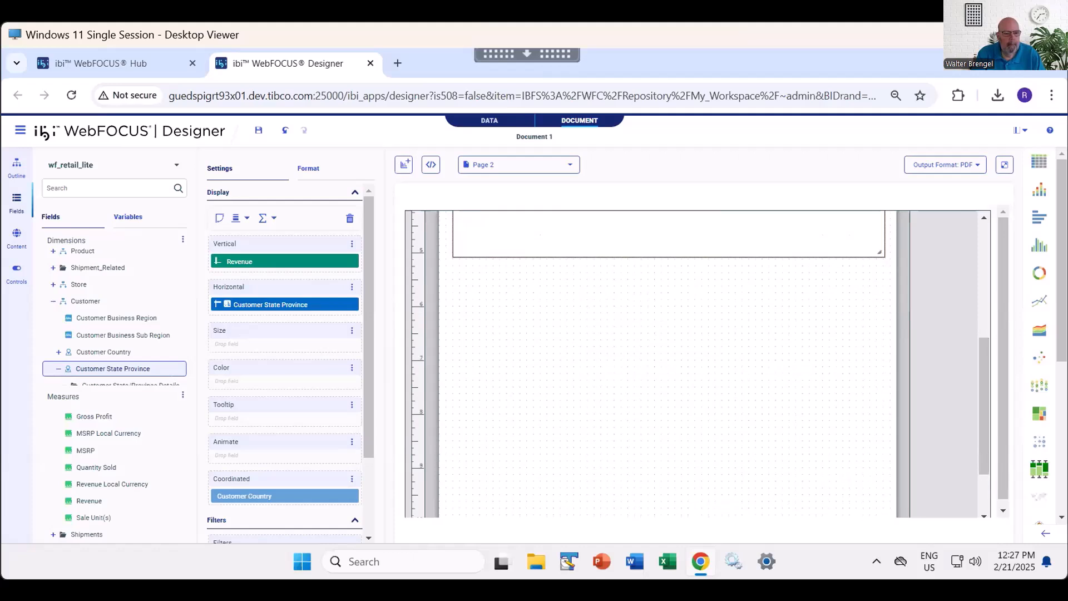
left_click_drag(881, 255, 878, 479)
left_click_drag(984, 323, 984, 452)
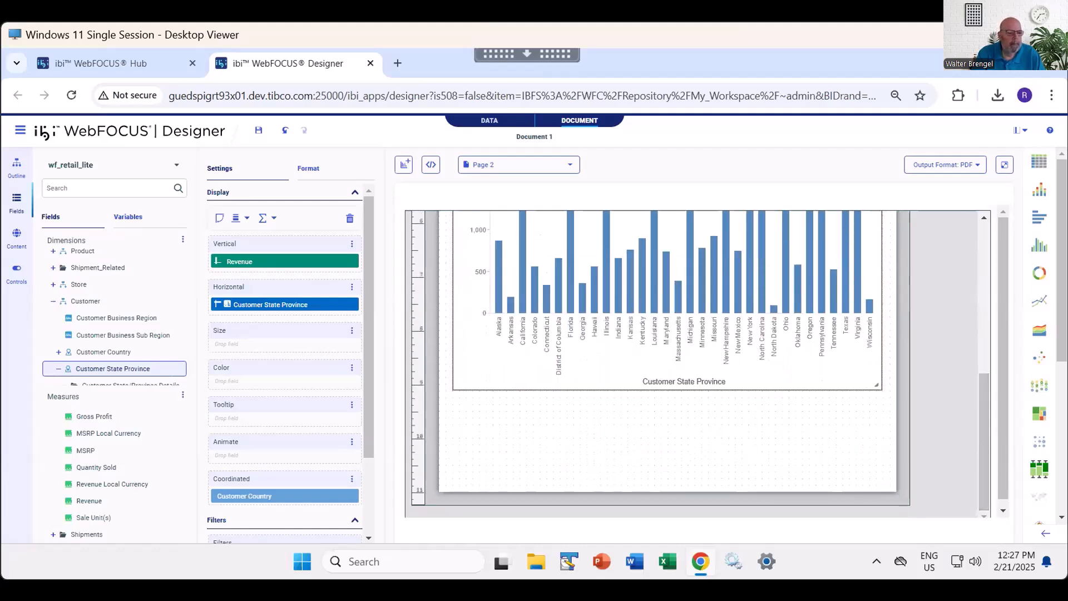
left_click_drag(877, 385, 879, 442)
left_click_drag(984, 403, 984, 464)
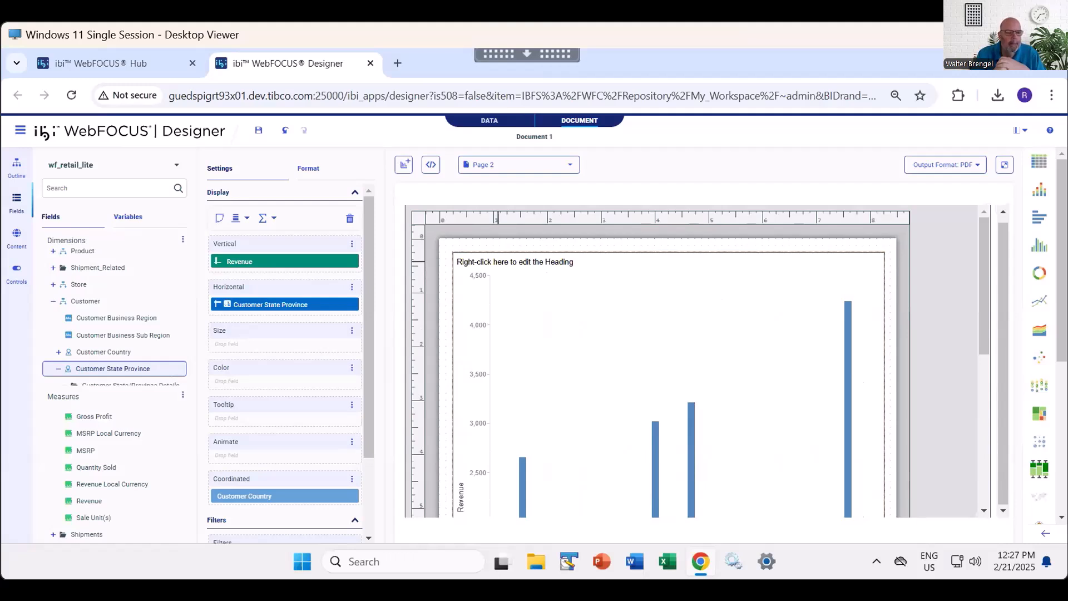
- Replace the chart's placeholder heading with the text "Customer State Province Report"
right_click(498, 259)
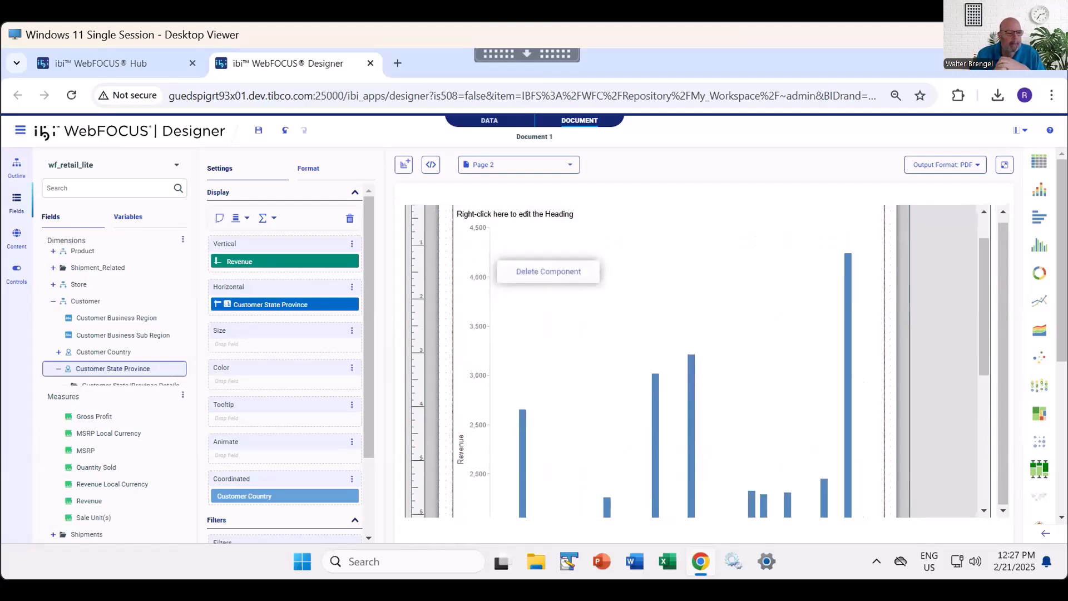
left_click(606, 249)
right_click(517, 261)
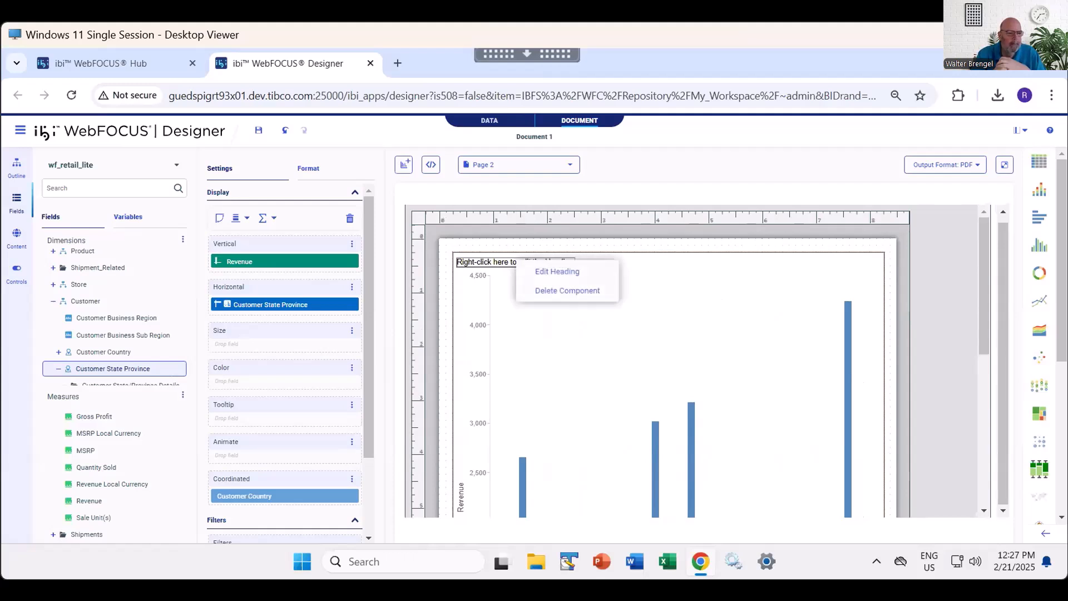
left_click(557, 271)
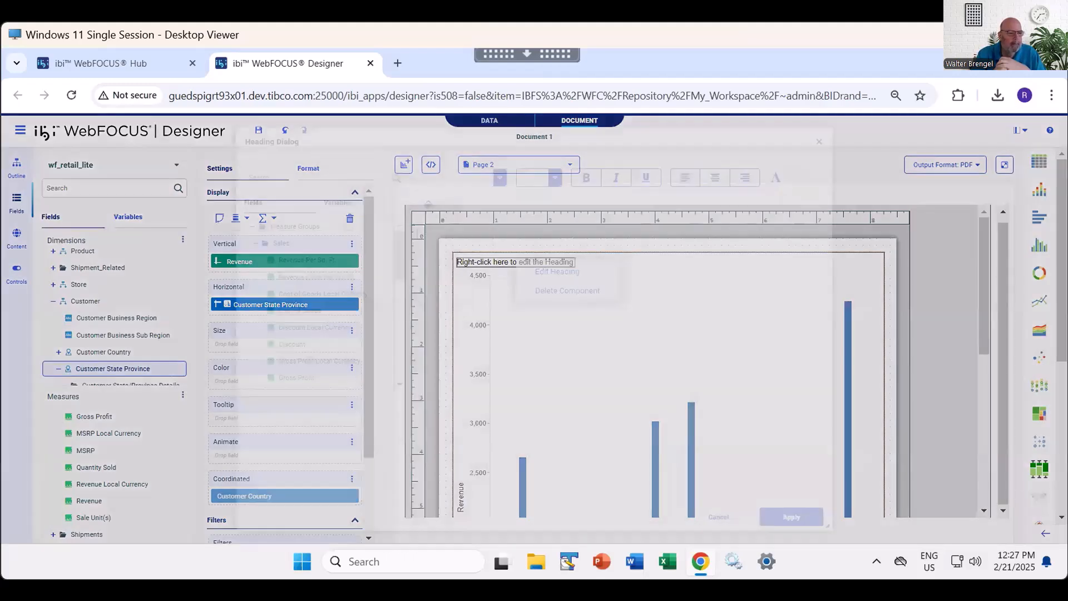
type("Customer S")
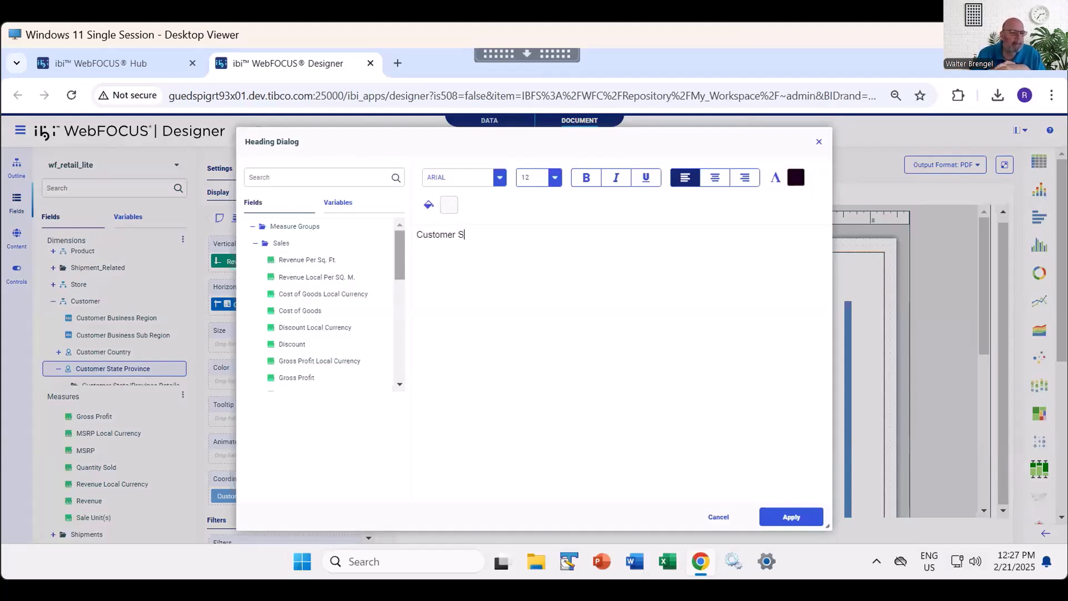
type("tate Province rep")
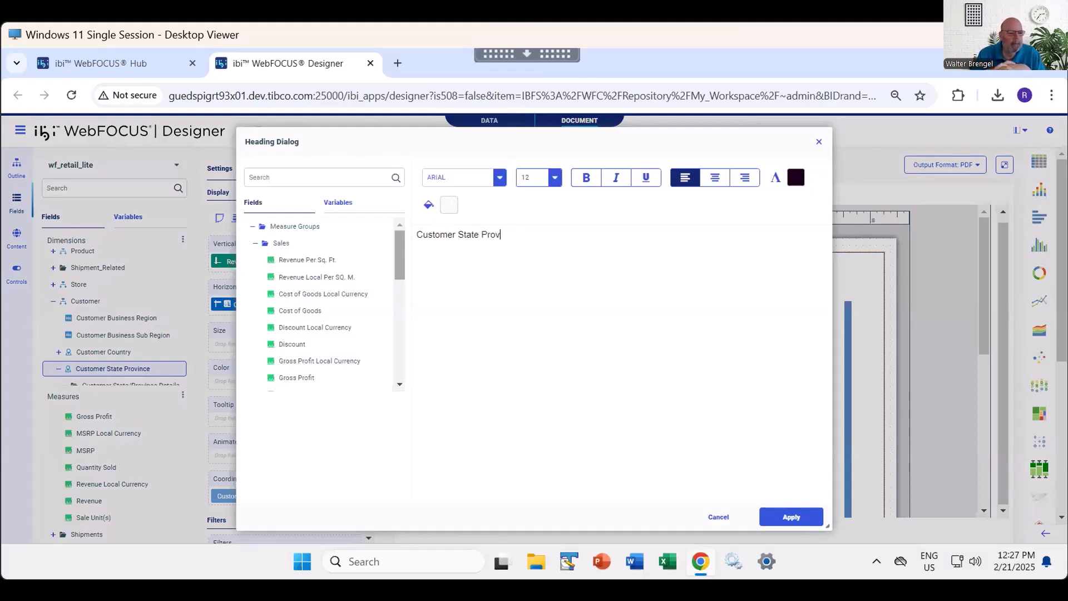
key("BackSpace")
key("BackSpace")
key("BackSpace")
type("Report")
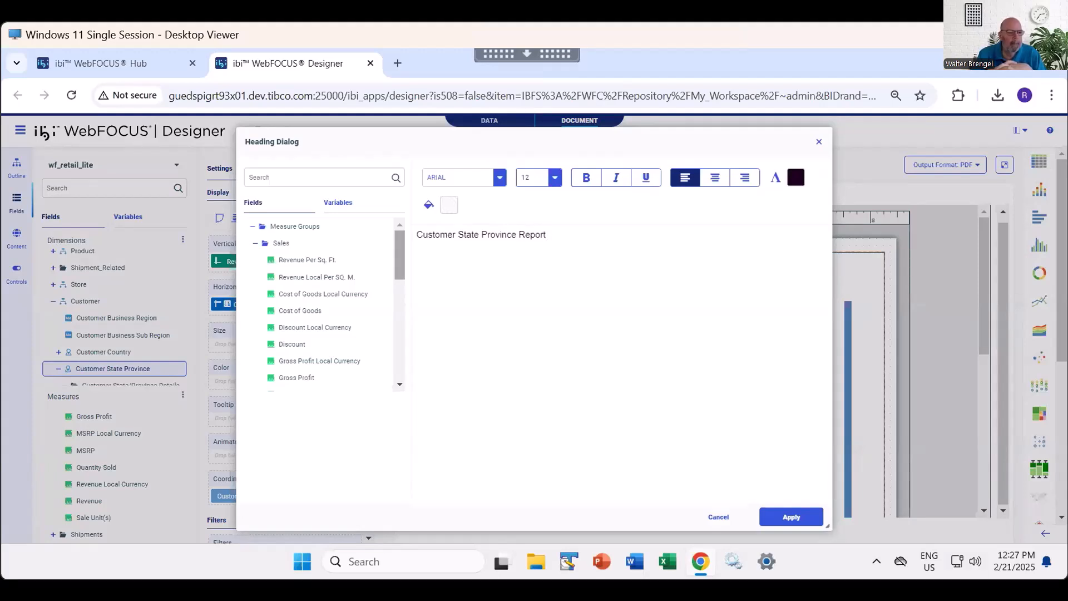
- Format the whole heading as size 20, bold, centered and blue, and apply it to the chart
left_click_drag(547, 235, 416, 235)
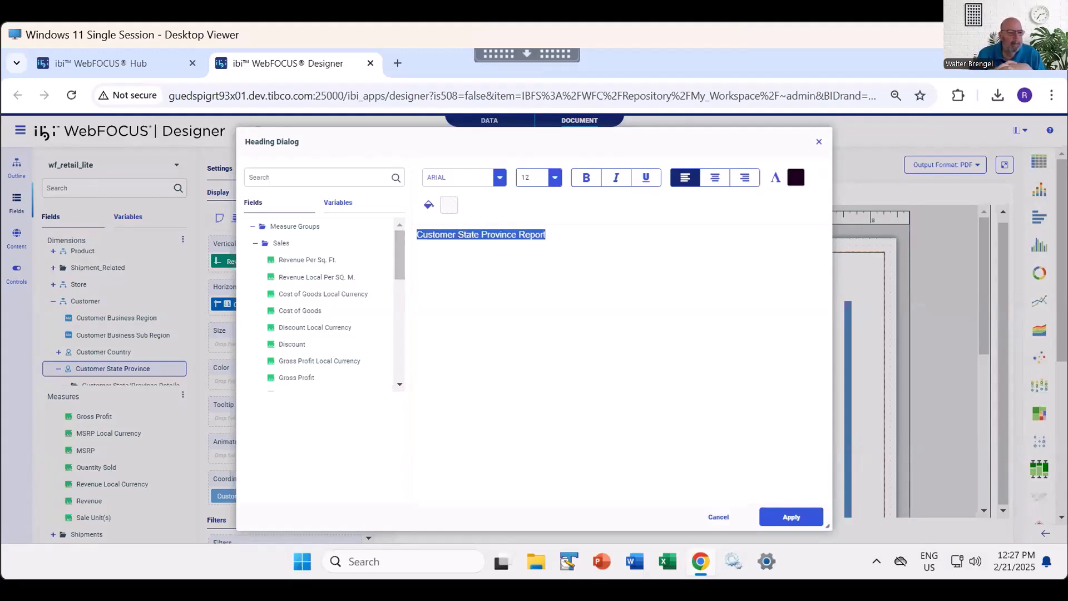
left_click(555, 177)
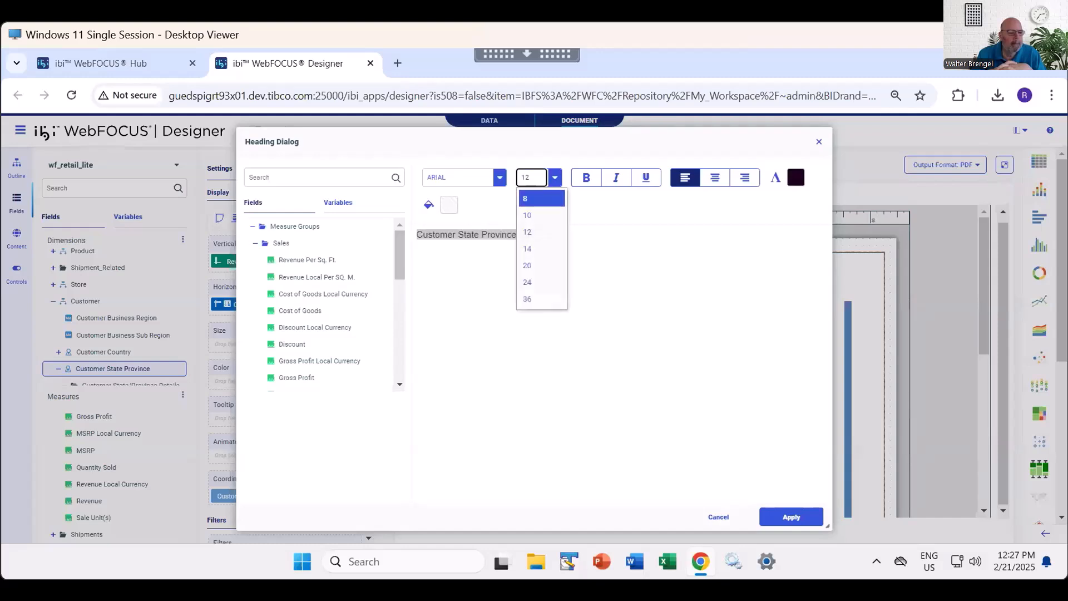
left_click(542, 266)
left_click(586, 177)
left_click(714, 177)
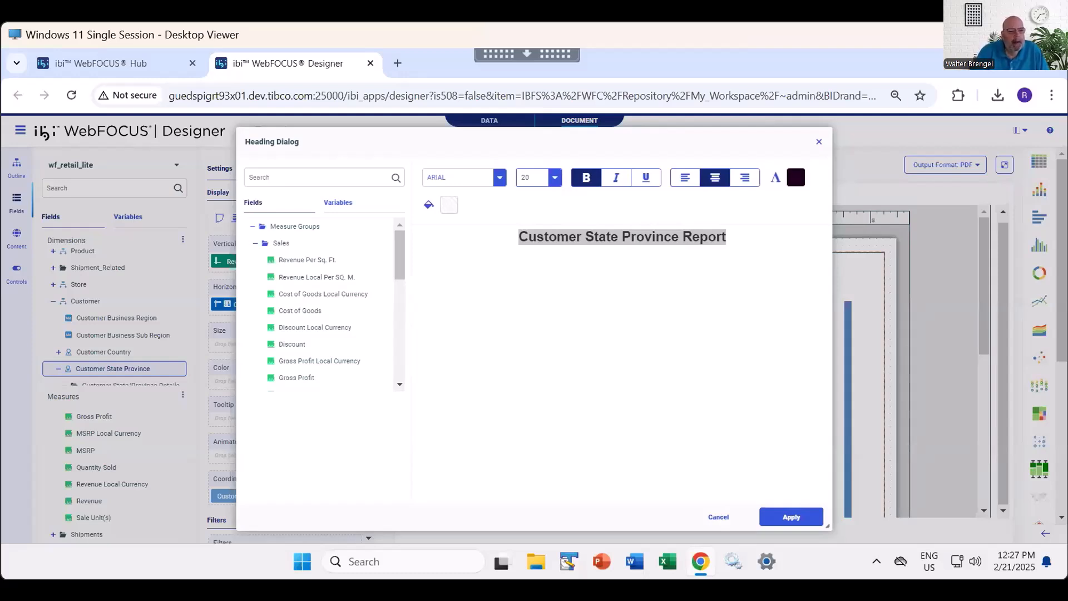
left_click(795, 177)
left_click(908, 237)
left_click(751, 301)
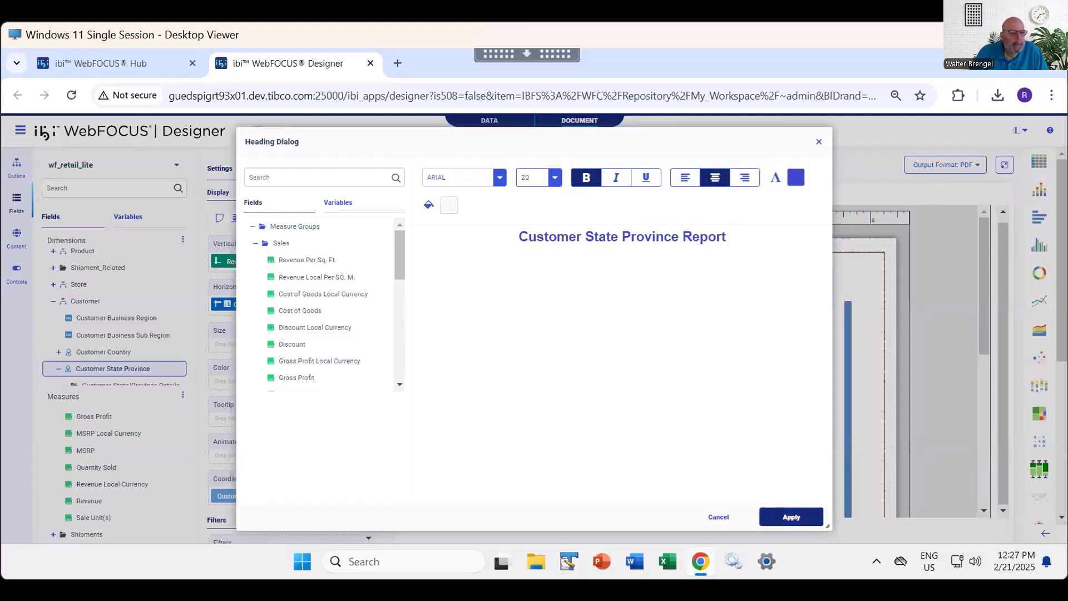
left_click(791, 517)
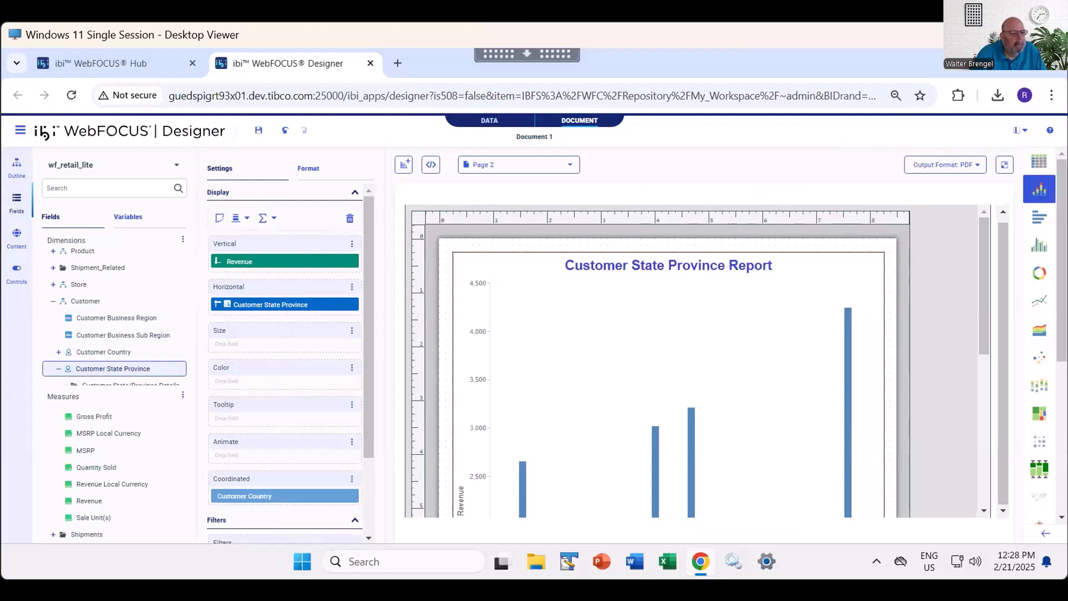
- Convert the chart to a horizontal bar chart and run the document as PDF
left_click(1040, 217)
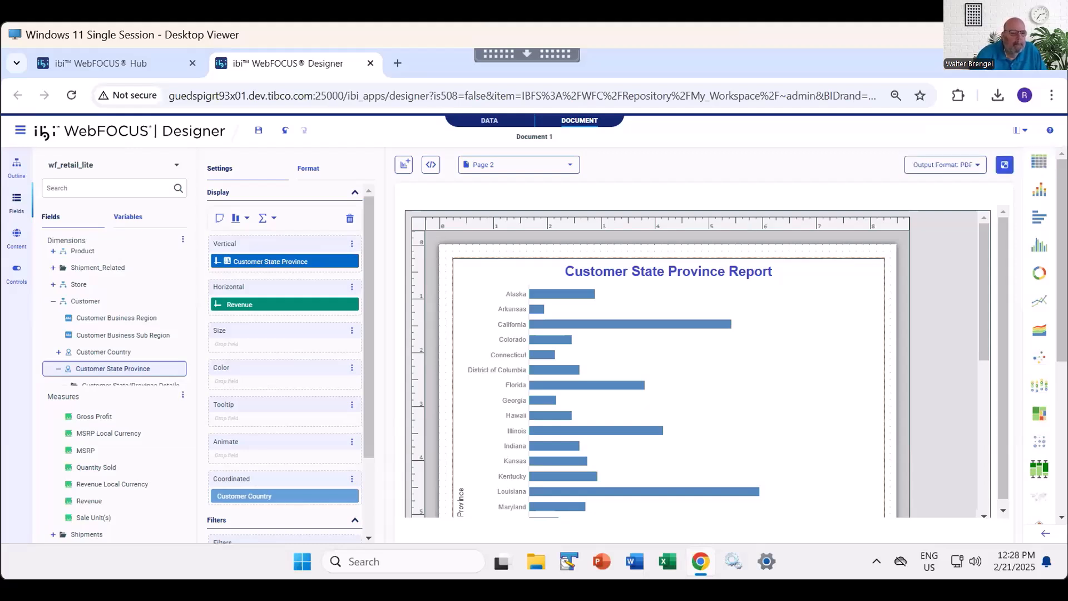
left_click(1004, 165)
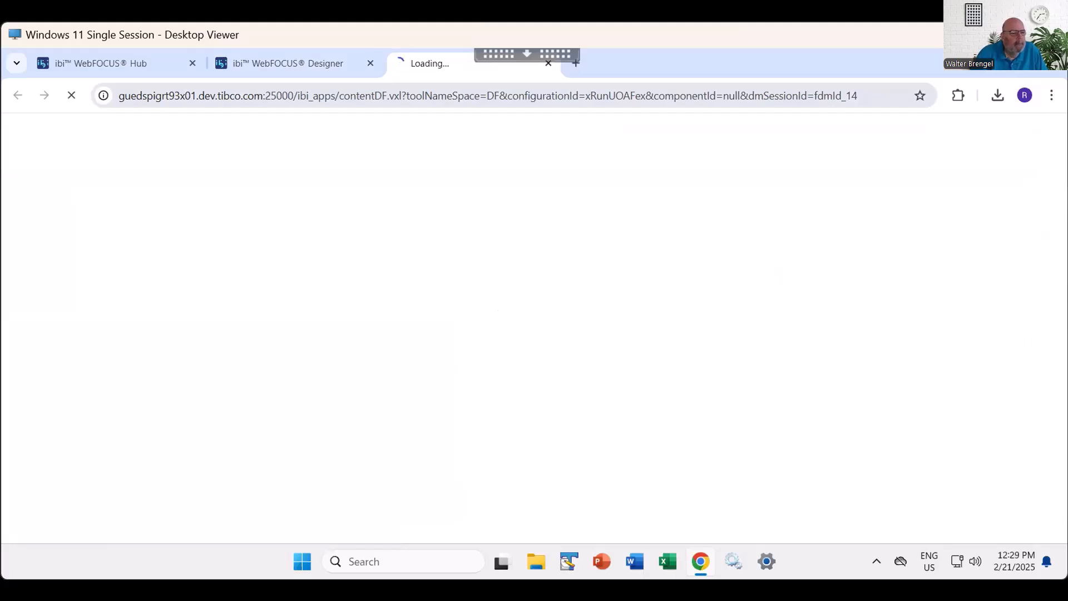
- Switch to WebFOCUS Hub and open Products Pie from the Retail Demo workspace in the text editor
left_click(111, 63)
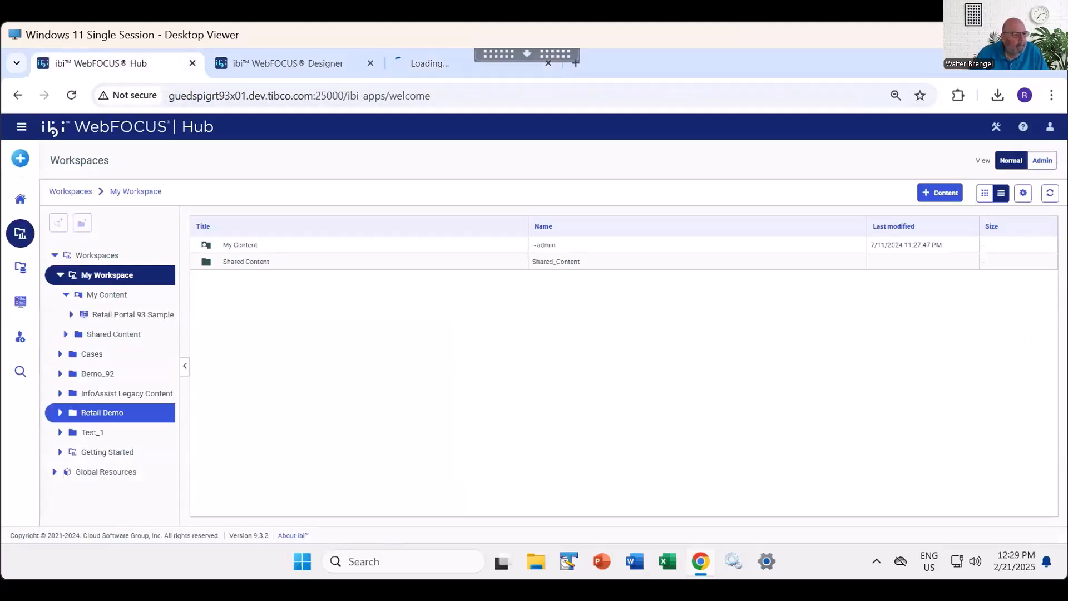
left_click(103, 413)
scroll(617, 376, "down", 10)
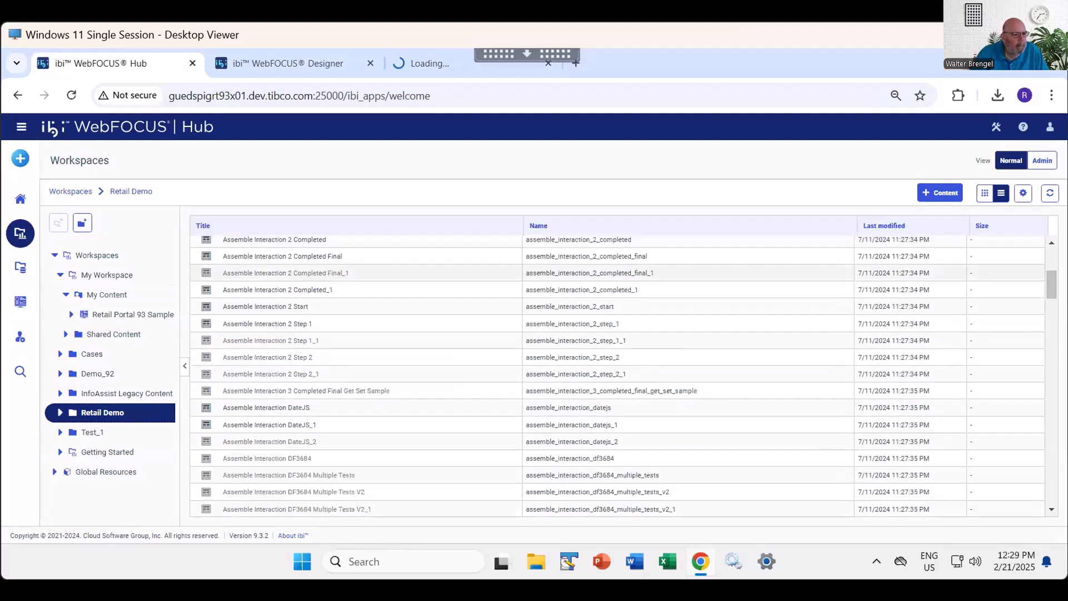
scroll(618, 376, "down", 15)
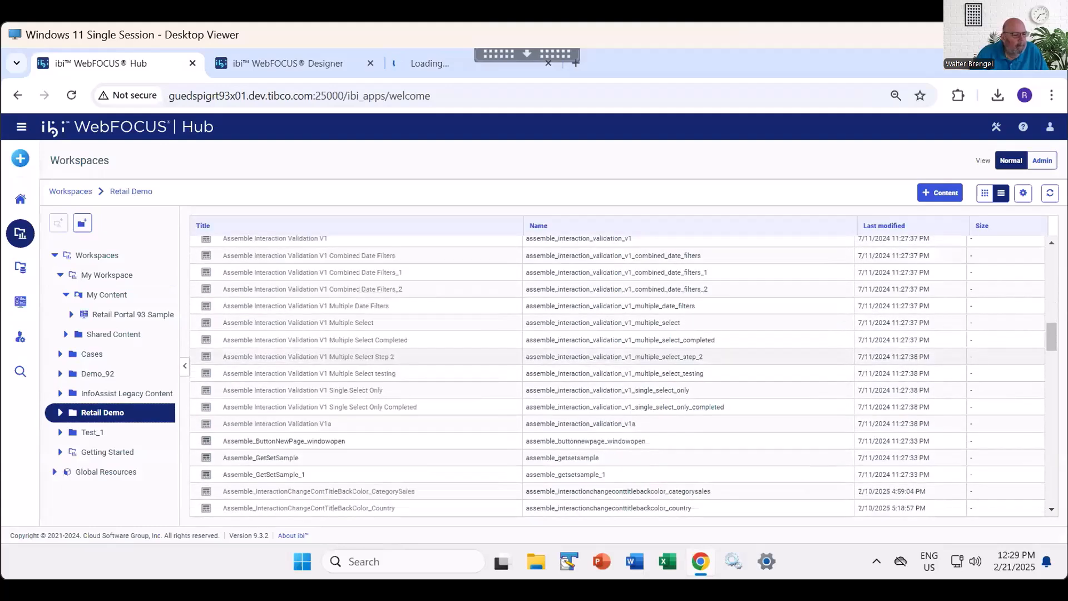
scroll(618, 430, "up", 2)
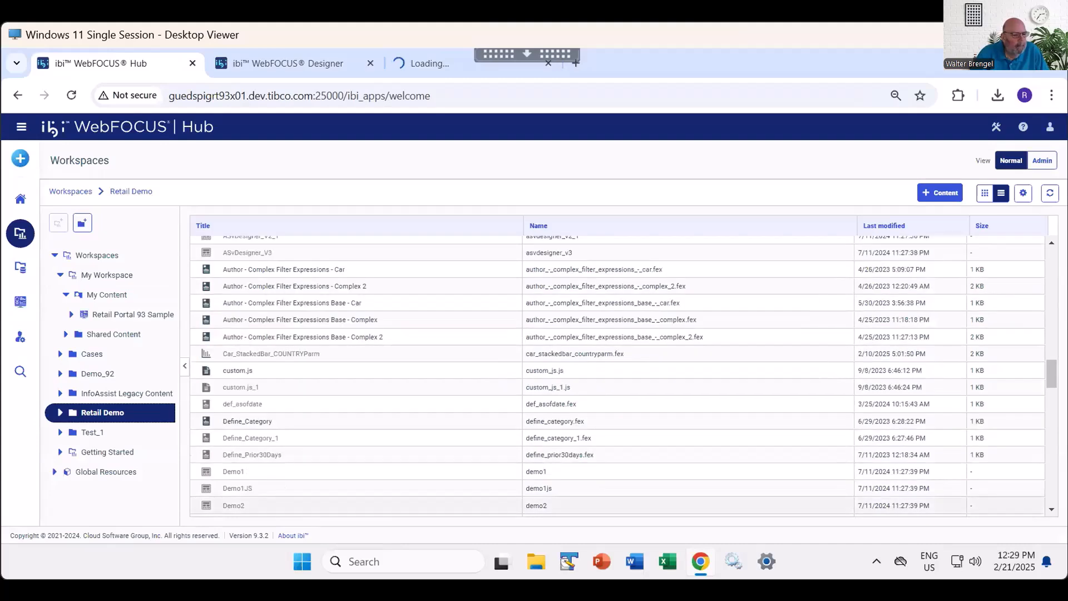
scroll(618, 279, "down", 2)
scroll(617, 279, "down", 8)
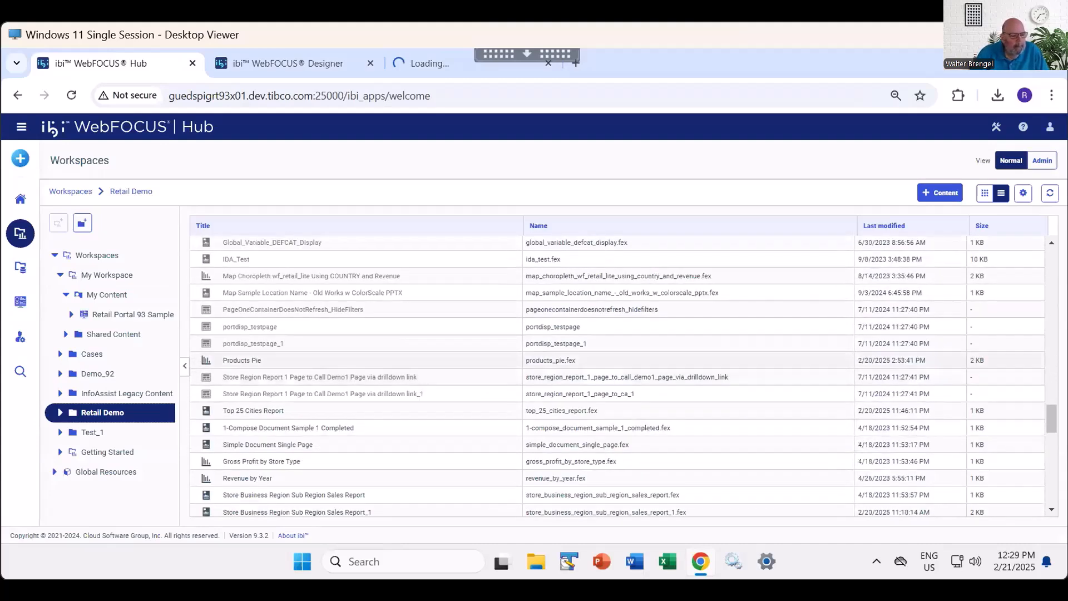
left_click(250, 361)
right_click(246, 360)
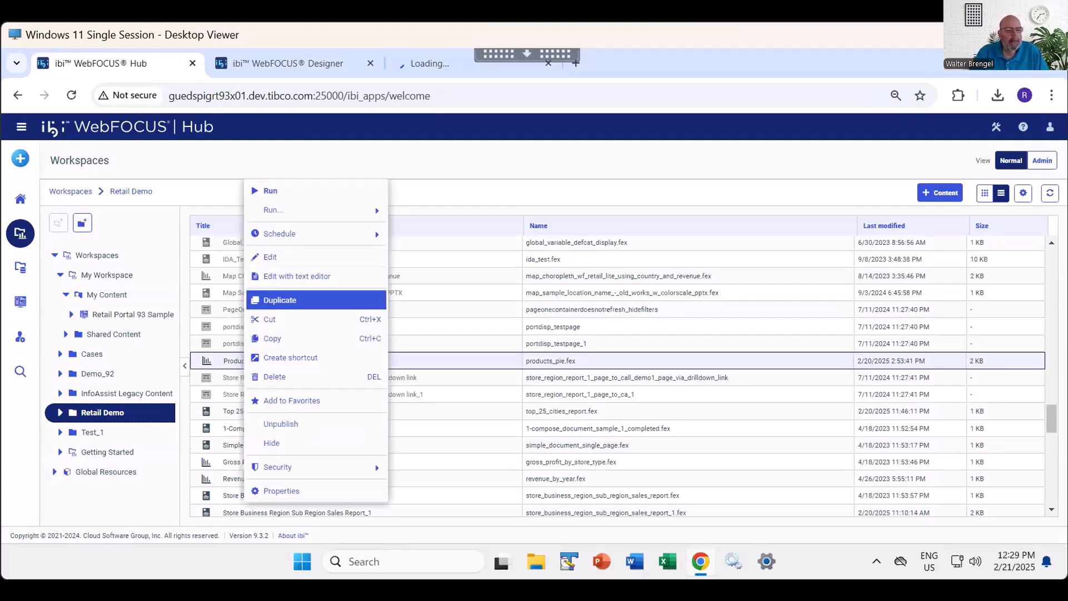
left_click(300, 275)
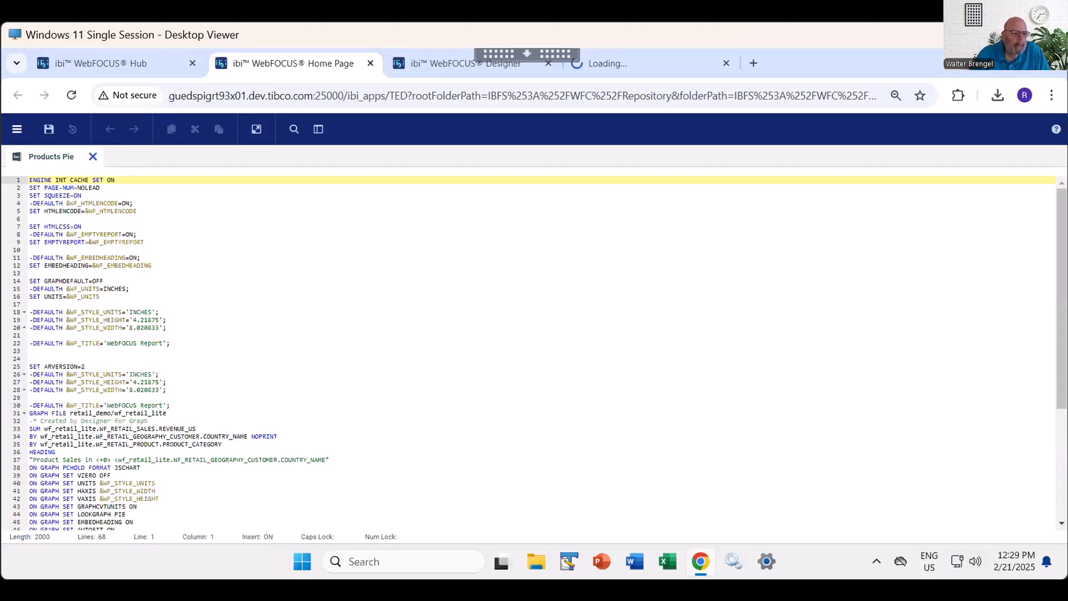
- Examine the Products Pie code, highlighting its two BY lines and the BUCKET=page style line, and close the editor
mouse_move(40, 428)
left_mouse_down()
mouse_move(197, 429)
mouse_move(192, 444)
mouse_move(29, 436)
left_mouse_up()
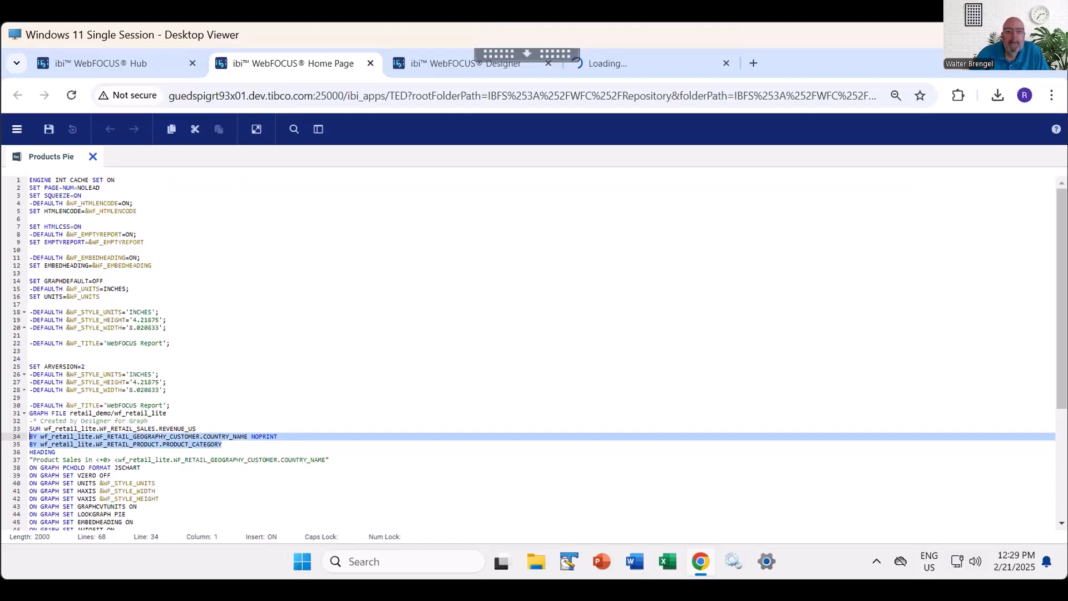
scroll(534, 353, "down", 6)
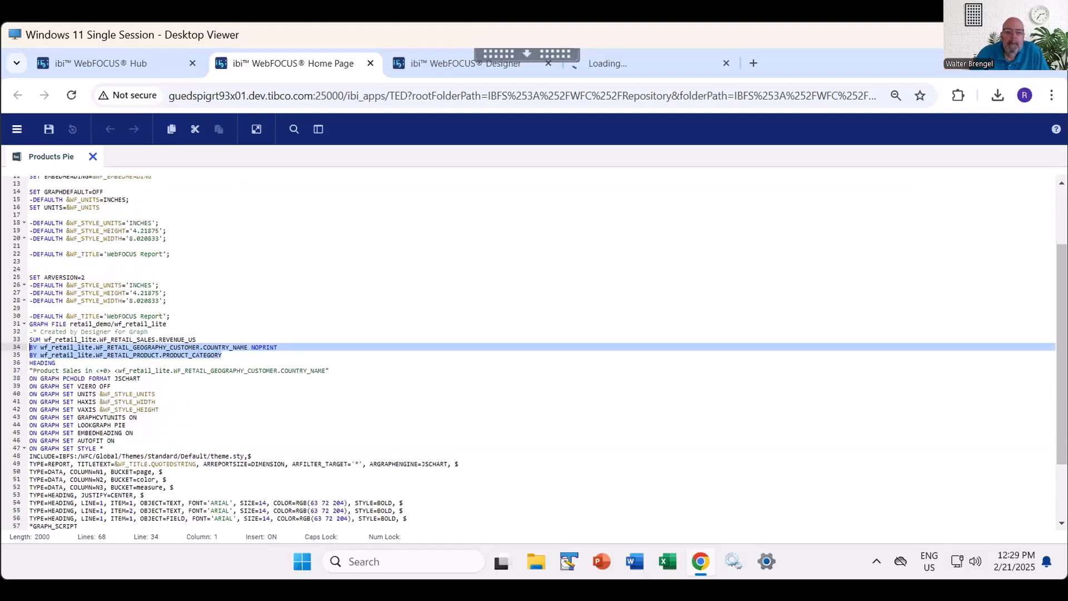
left_click_drag(163, 426, 29, 426)
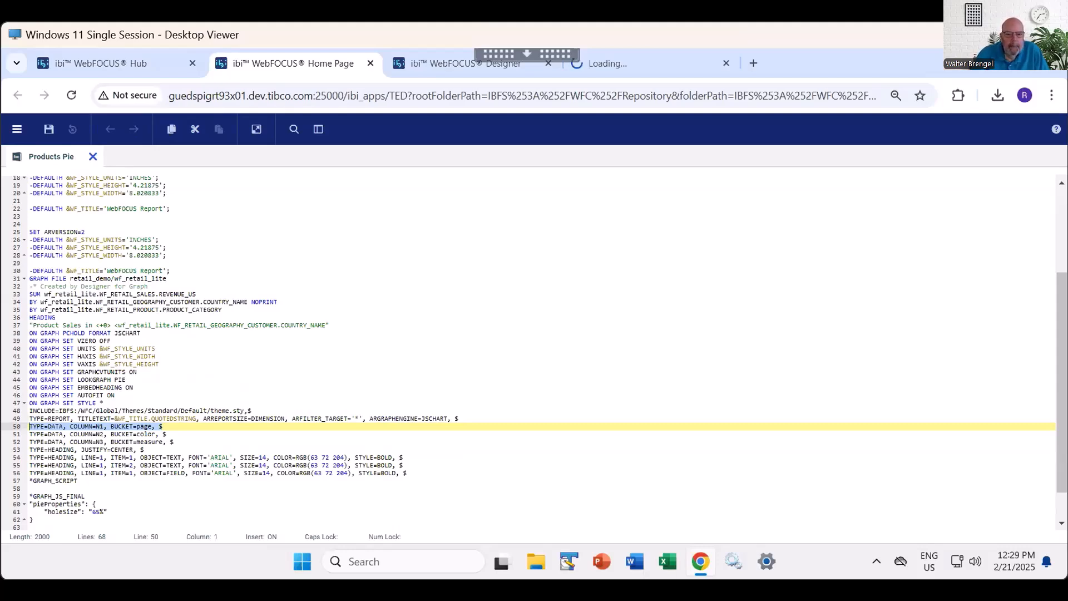
scroll(529, 351, "up", 2)
scroll(528, 350, "up", 4)
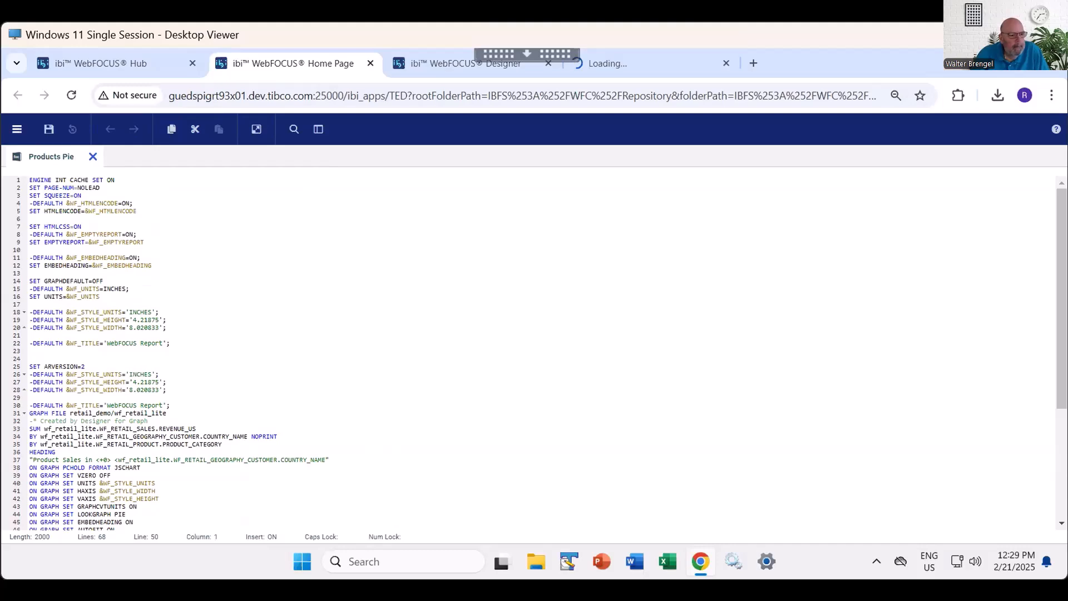
left_click(371, 63)
- Open Products Pie for editing in Designer to view its field assignments, and close it
right_click(249, 361)
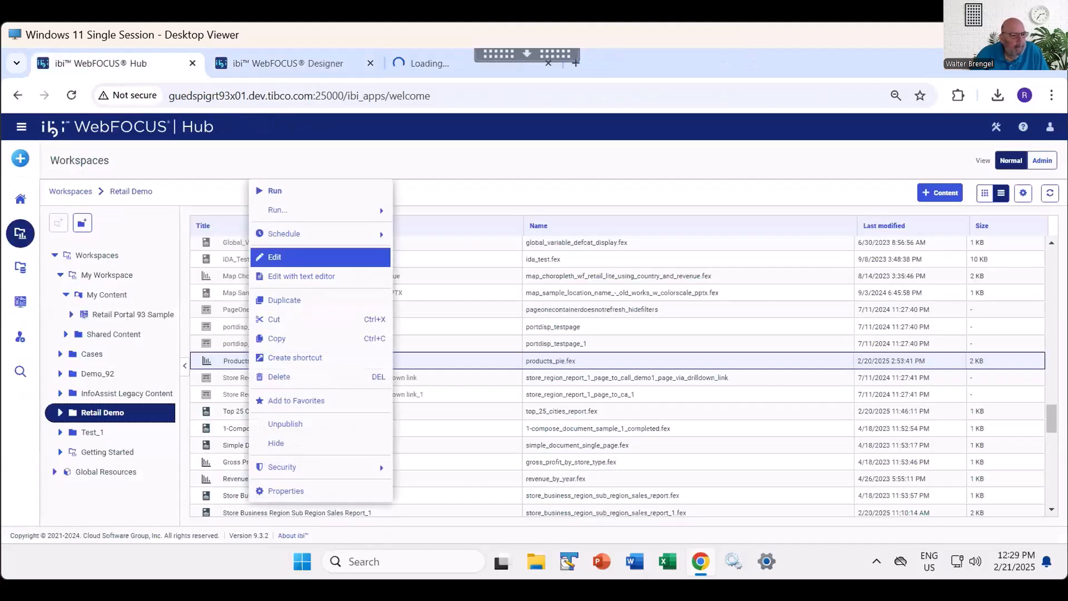
left_click(275, 257)
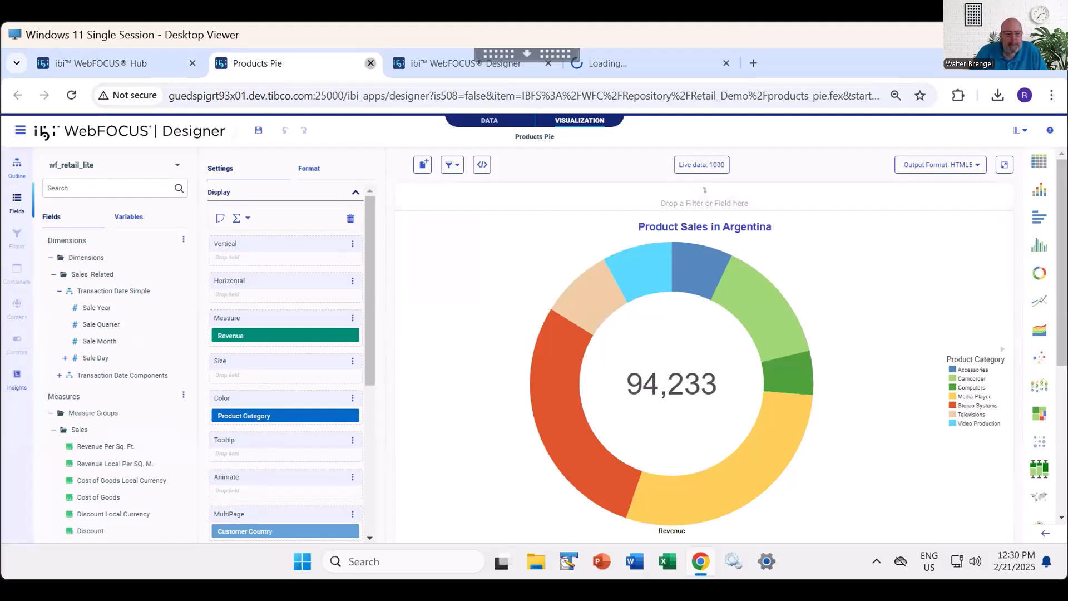
left_click(371, 63)
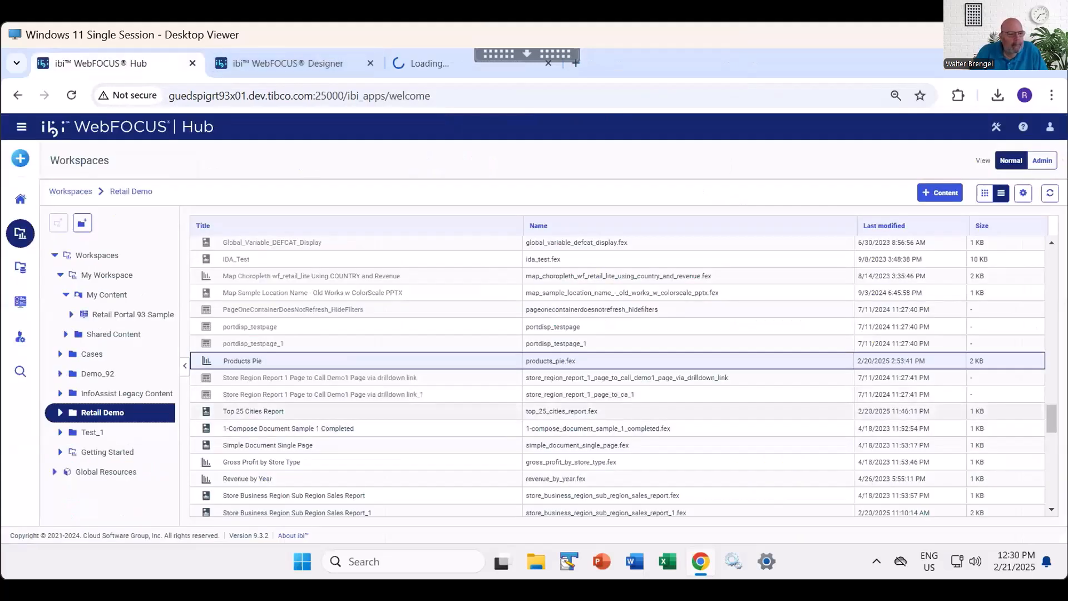
- Open Top 25 Cities Report in the text editor and highlight the quantity sold, revenue and gross profit lines of its SUM statement
left_click(256, 411)
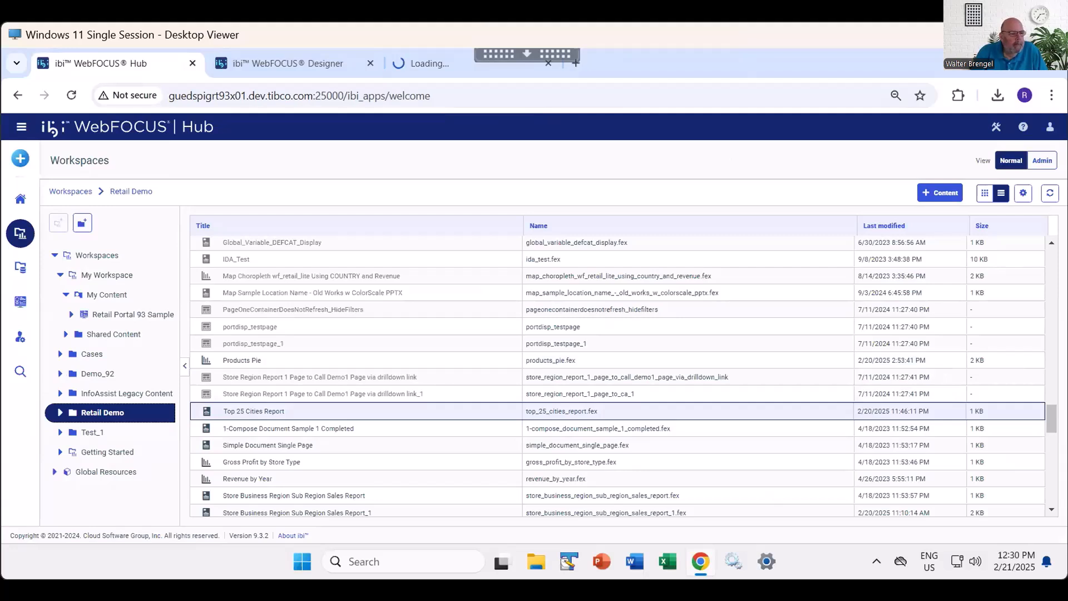
right_click(253, 412)
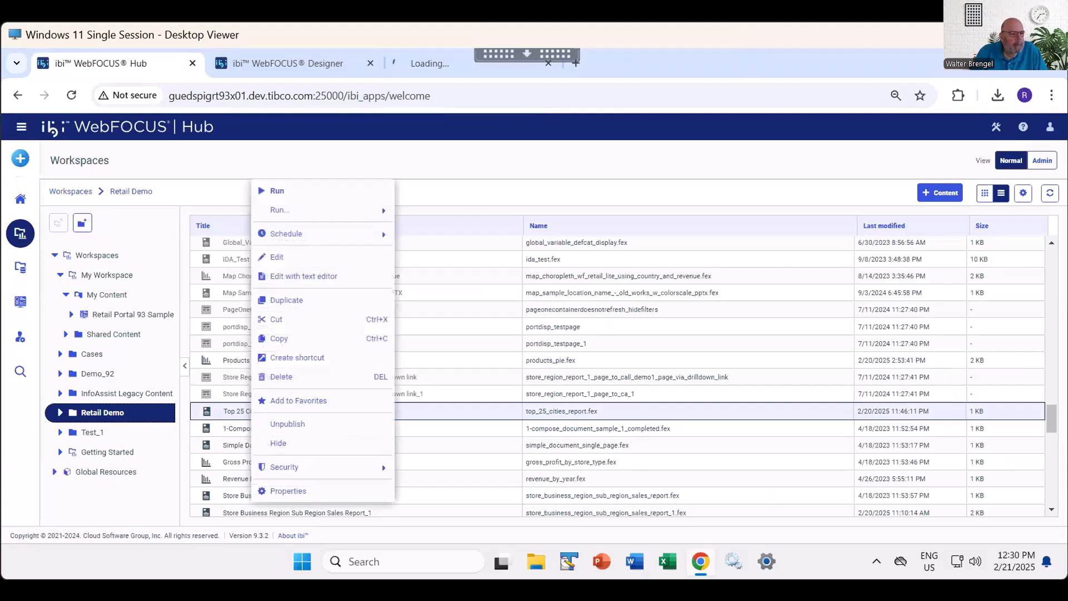
left_click(301, 276)
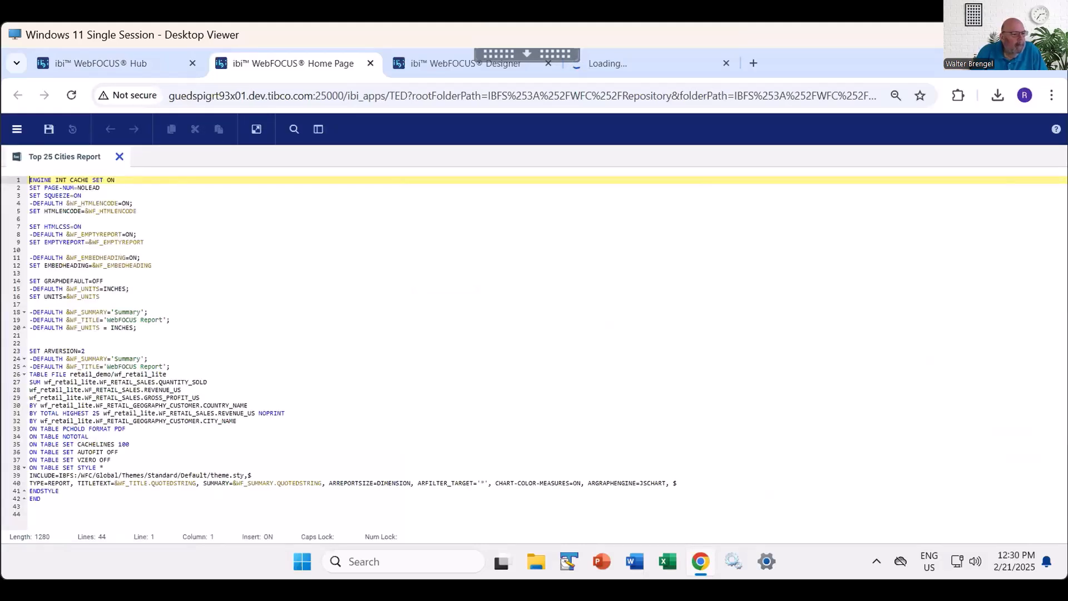
left_click_drag(199, 398, 33, 382)
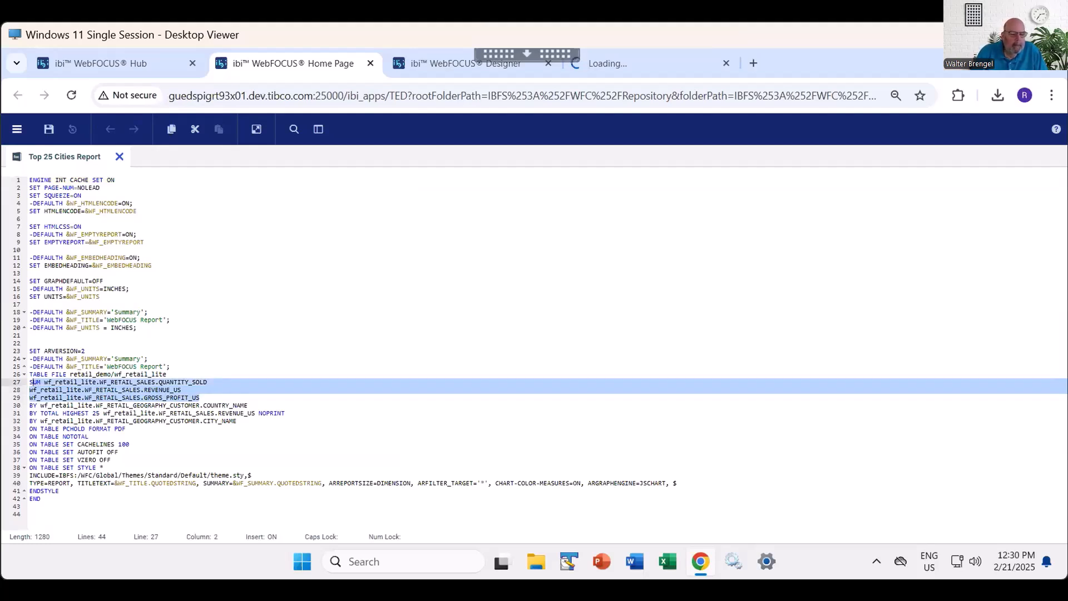
- Highlight the three BY lines and the TABLE FILE keywords in the Top 25 Cities Report code, and close the editor
left_click(238, 421)
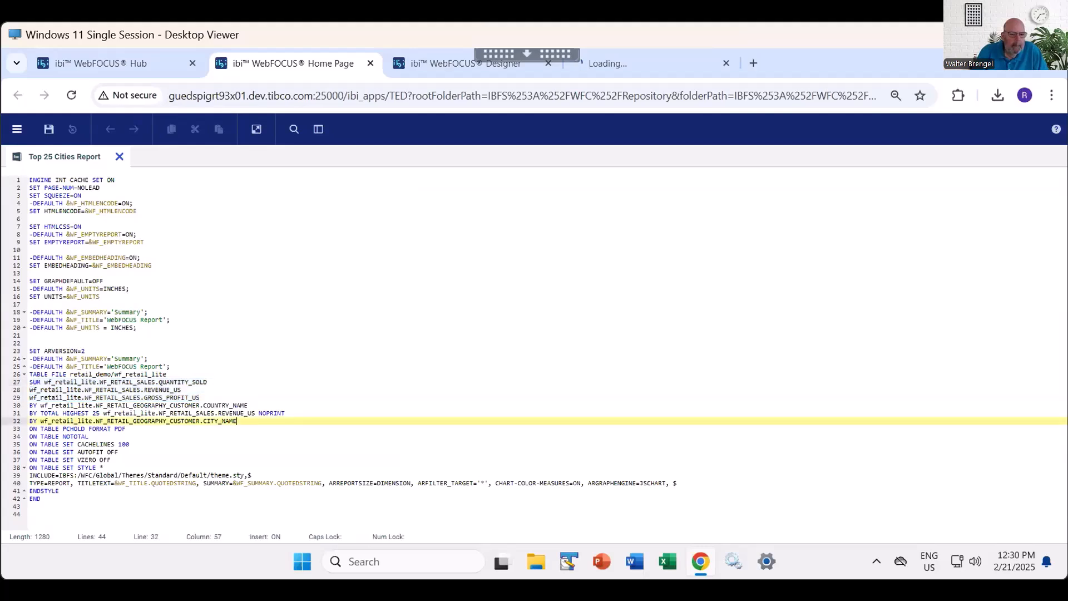
left_click_drag(238, 421, 30, 405)
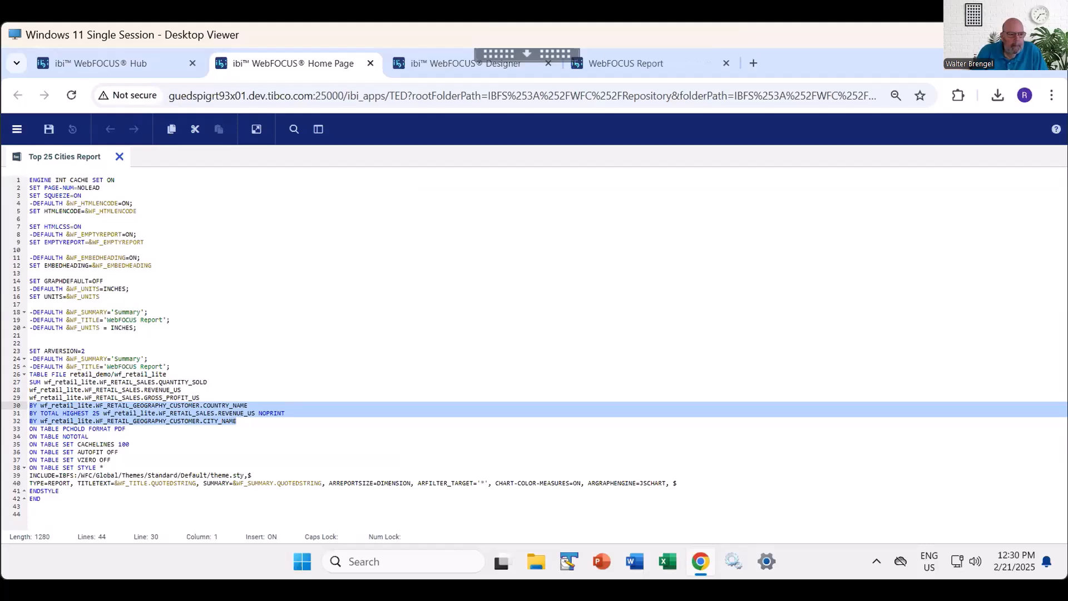
left_click_drag(67, 374, 25, 375)
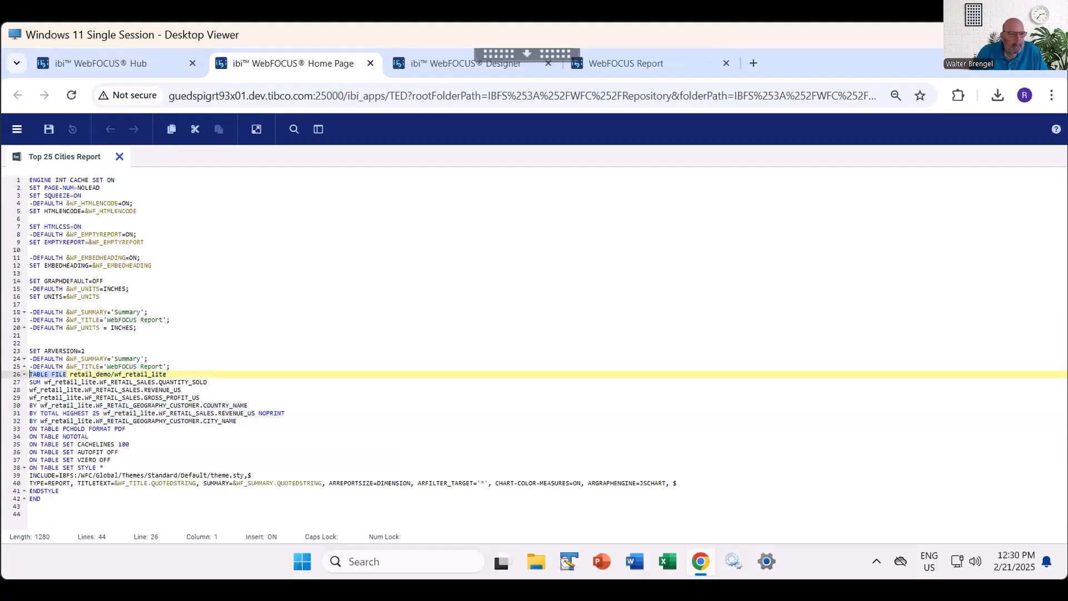
left_click(370, 63)
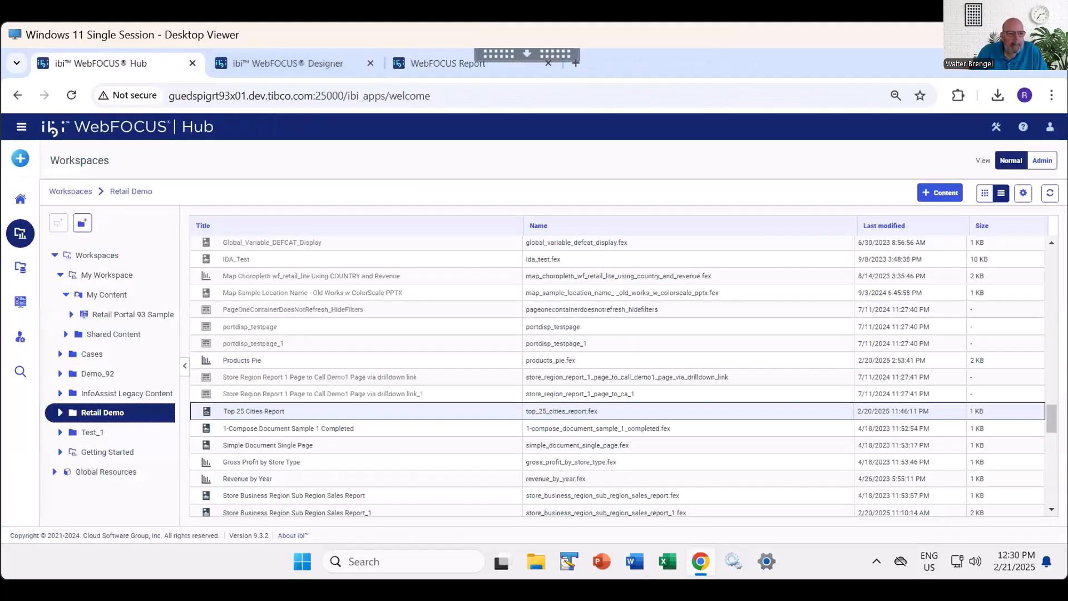
- Review pages 1, 2, 85 and 86 of the generated PDF report at full-page zoom, and close the report
left_click(448, 64)
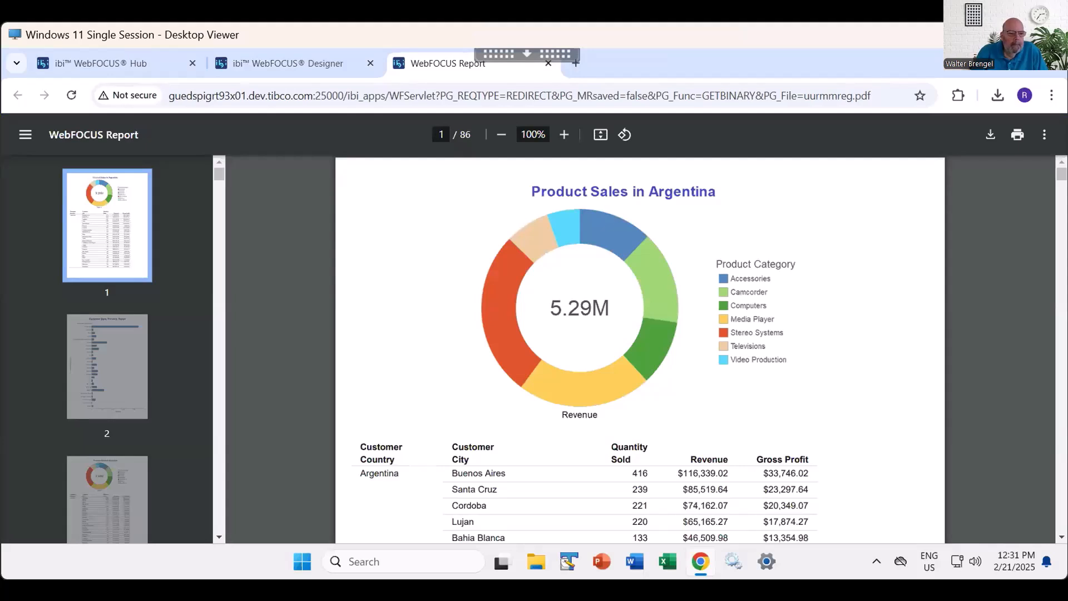
left_click(601, 134)
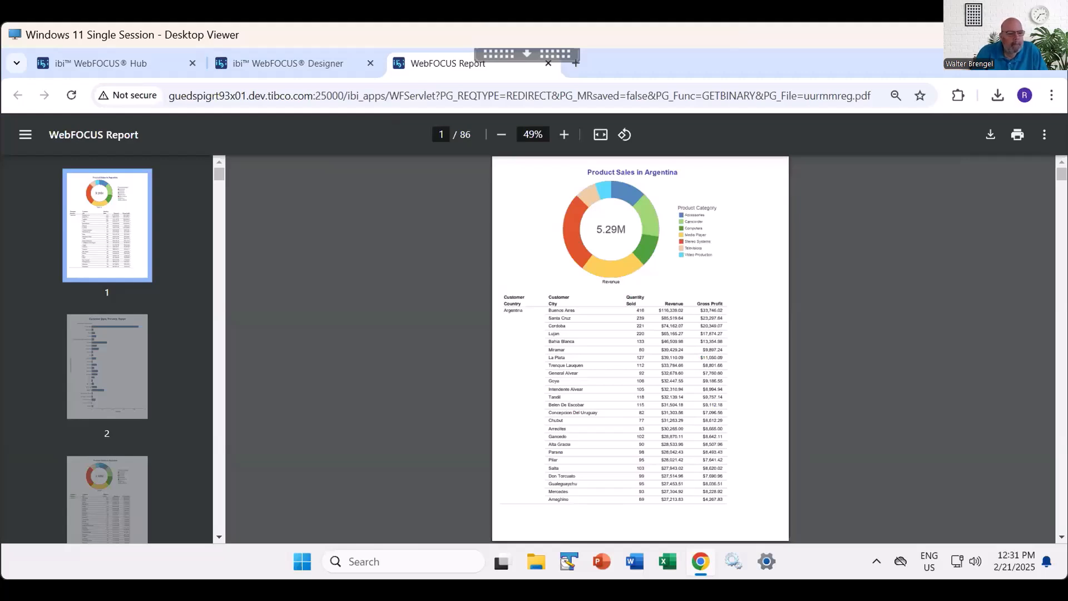
key("Page_Down")
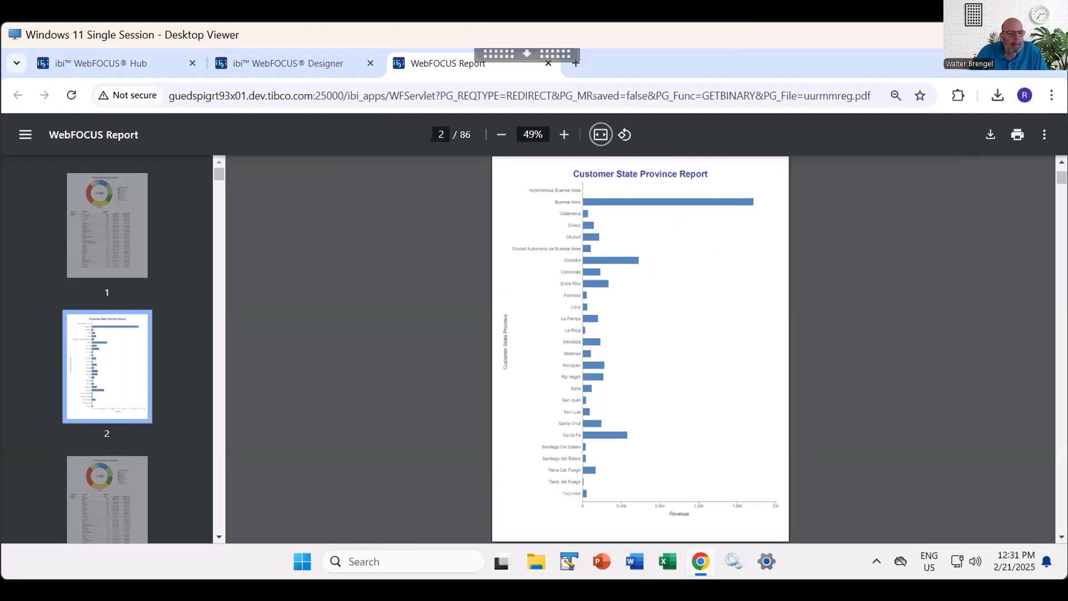
left_click_drag(219, 173, 218, 524)
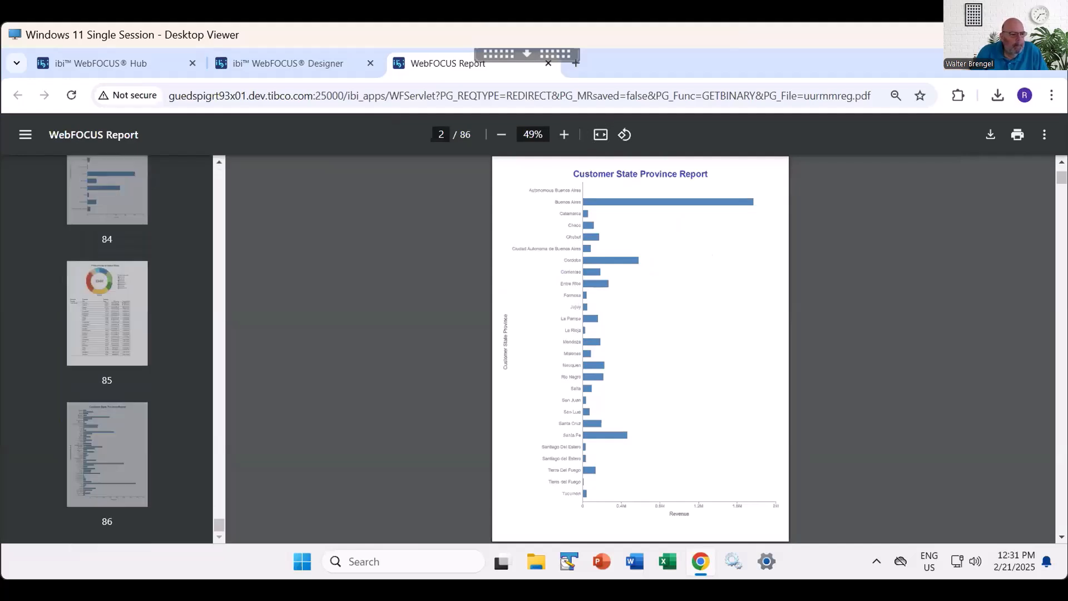
left_click(106, 313)
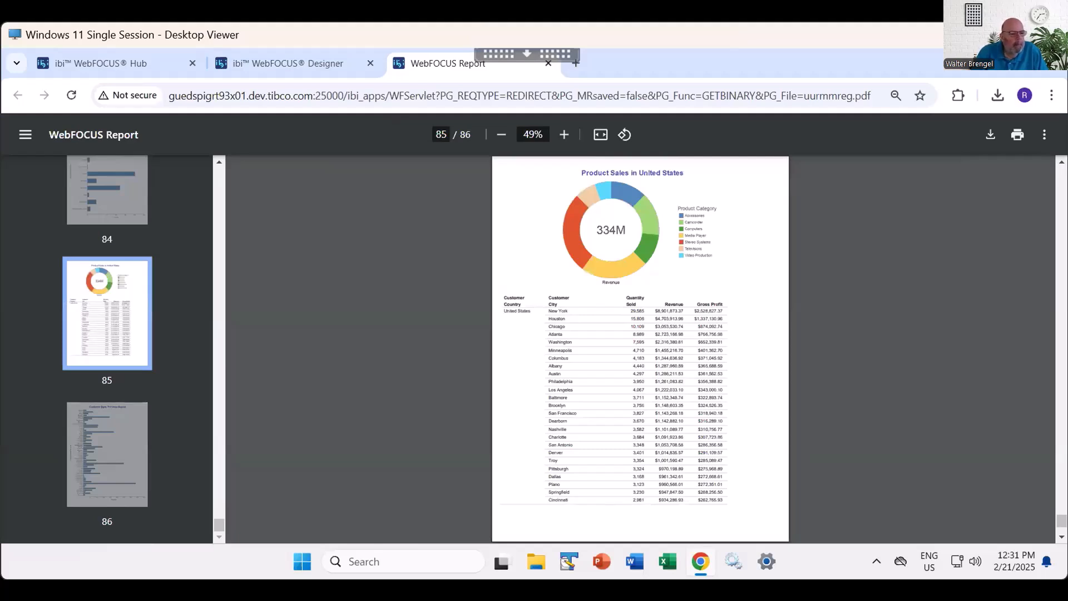
left_click(108, 454)
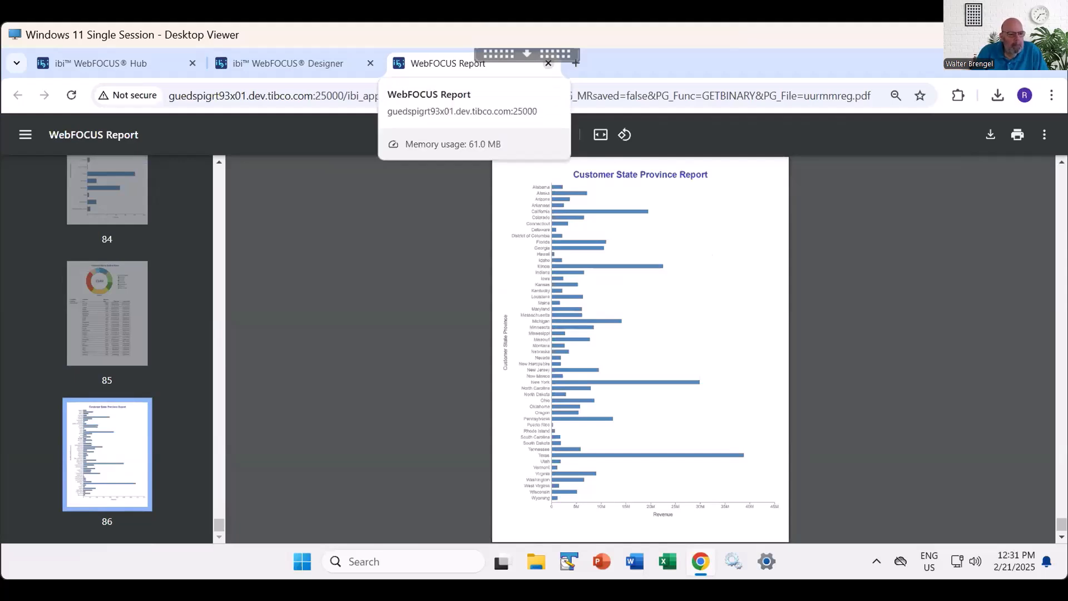
left_click(548, 63)
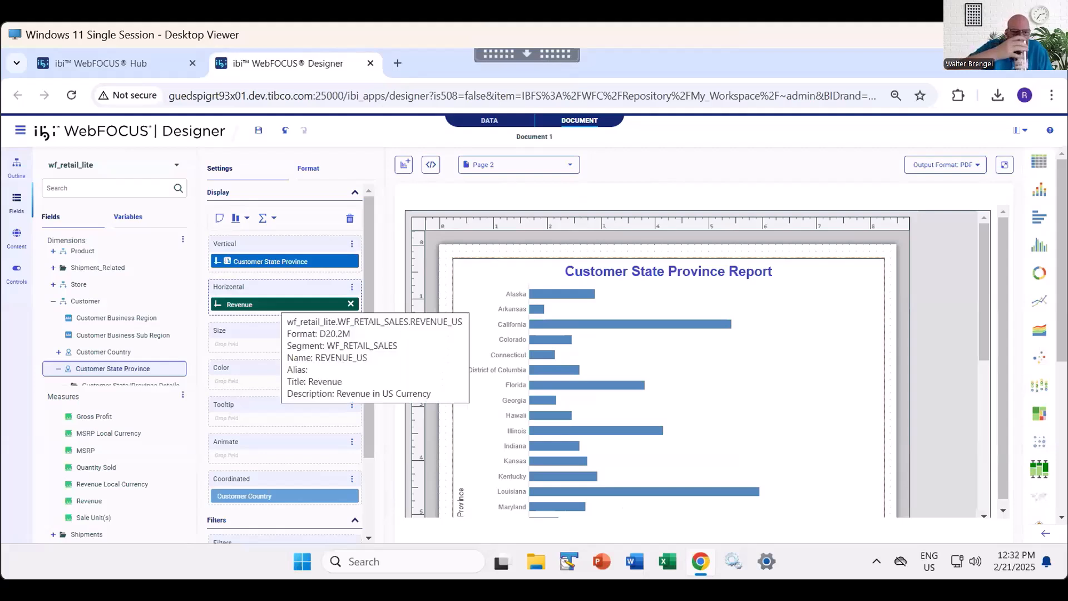
- Sort the Customer State Province chart on Page 2 by Revenue in descending order and look over the reordered bars
right_click(276, 304)
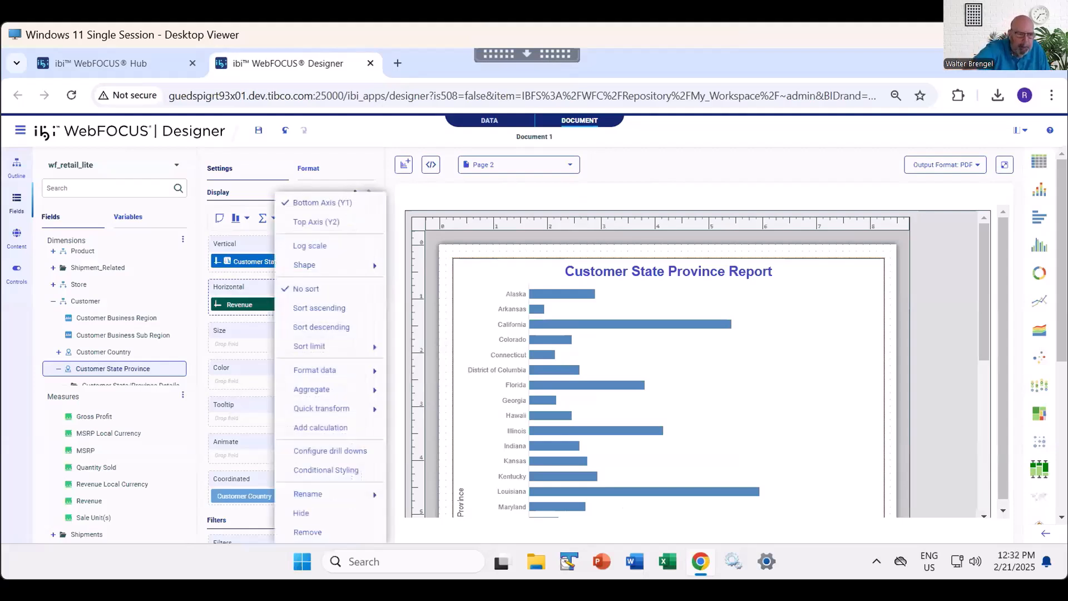
left_click(321, 327)
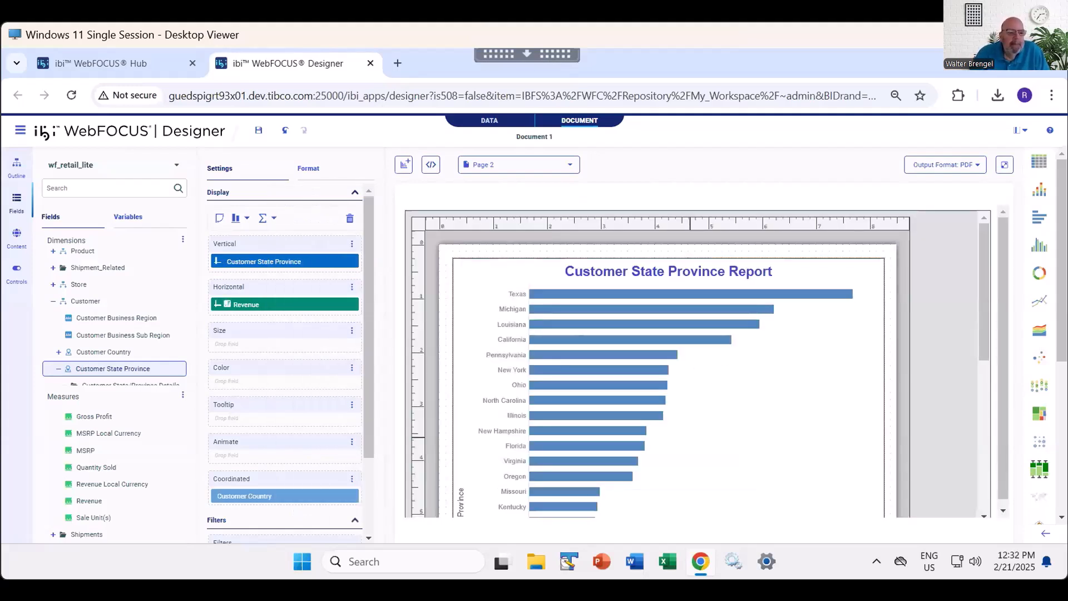
scroll(668, 361, "down", 5)
scroll(667, 362, "up", 5)
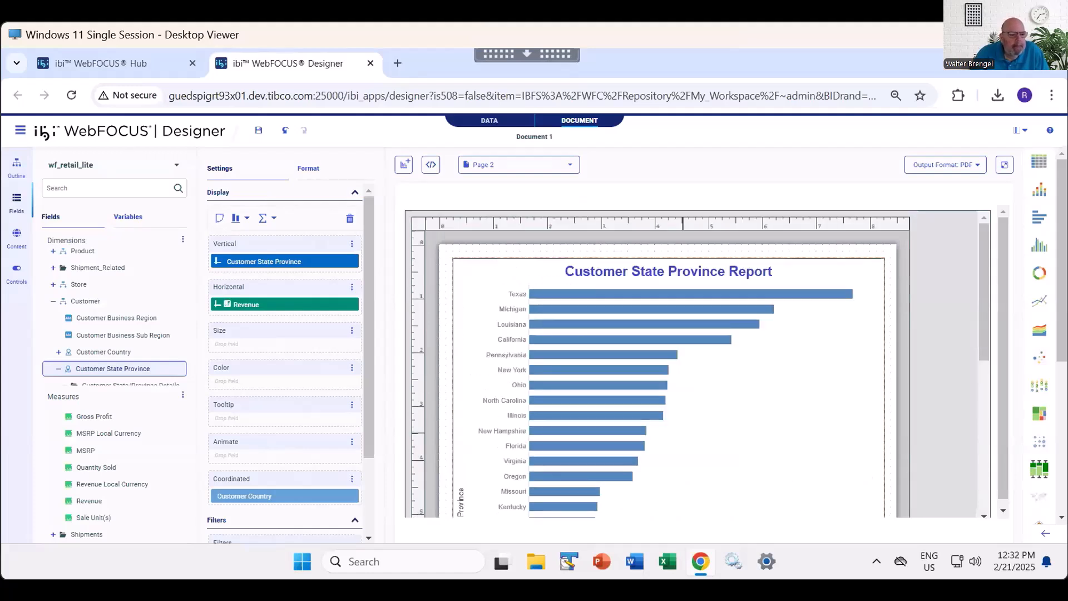
- Set the document's output format to AHTML and run it
left_click(946, 165)
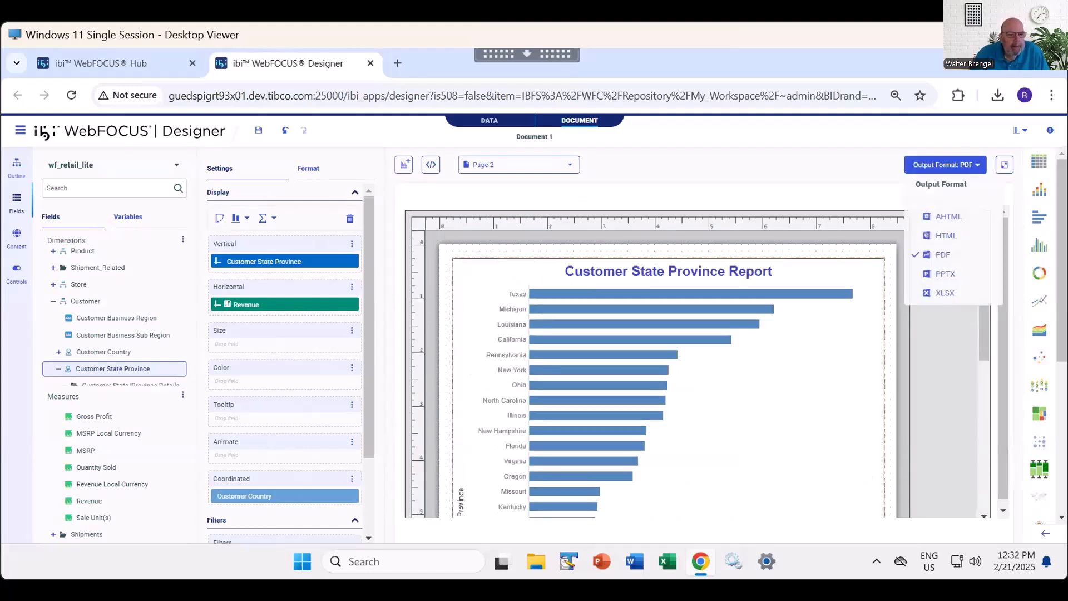
left_click(948, 216)
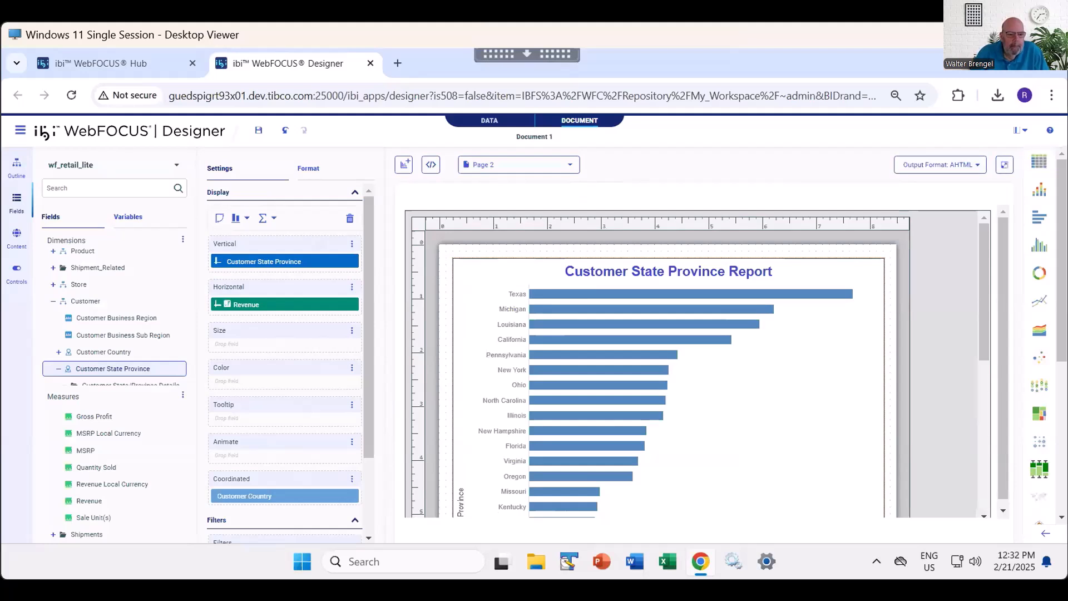
left_click(1004, 164)
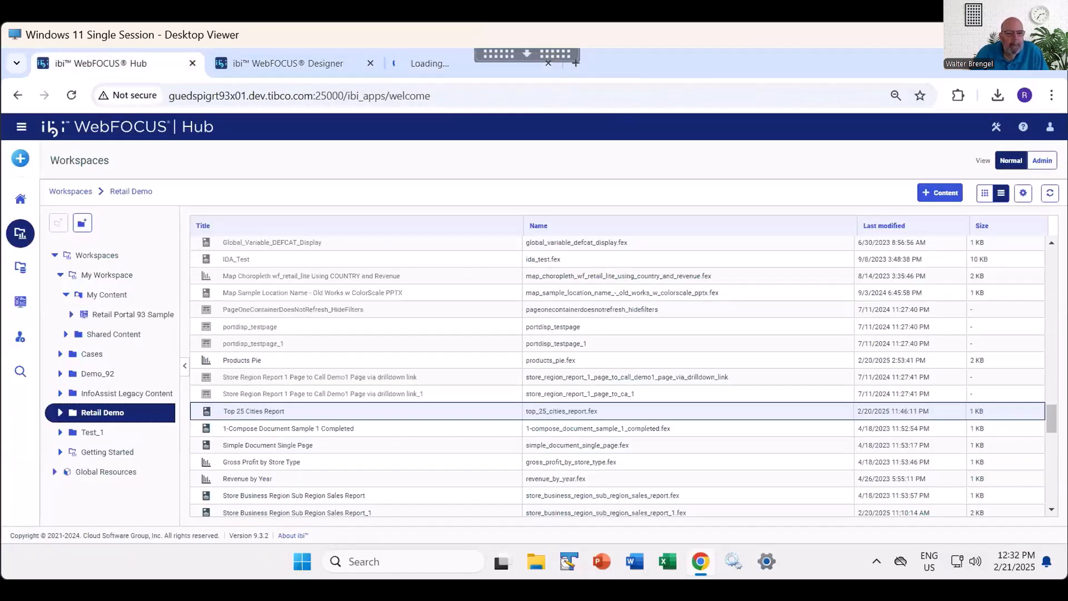
- From WebFOCUS Hub, open Top 25 Cities Report for editing in Designer and examine the Revenue summary field's sort and sort limit options
left_click(112, 62)
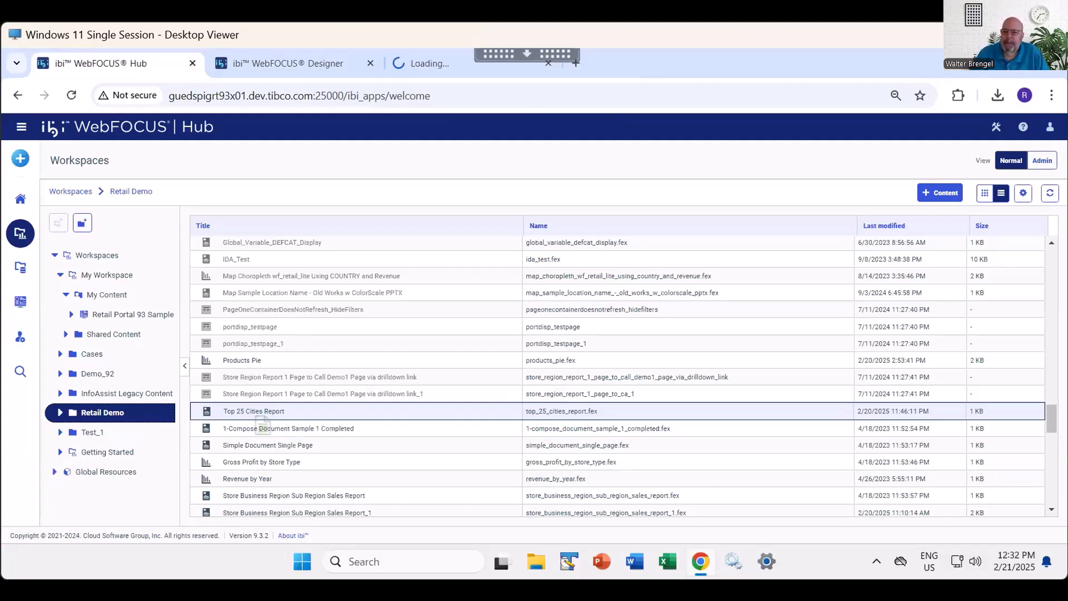
right_click(254, 415)
key("Escape")
right_click(253, 412)
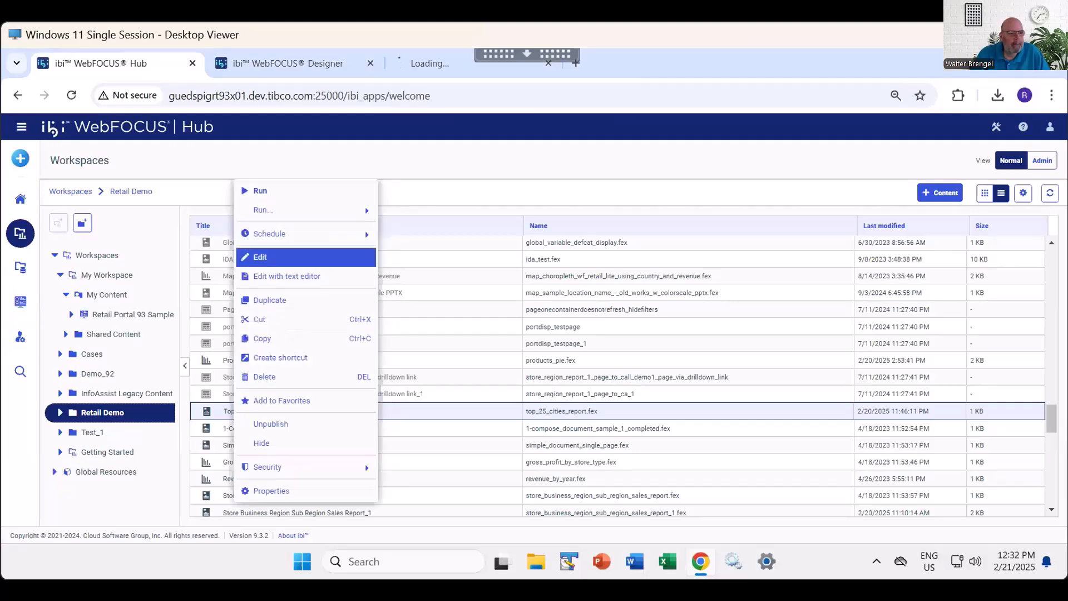
left_click(278, 257)
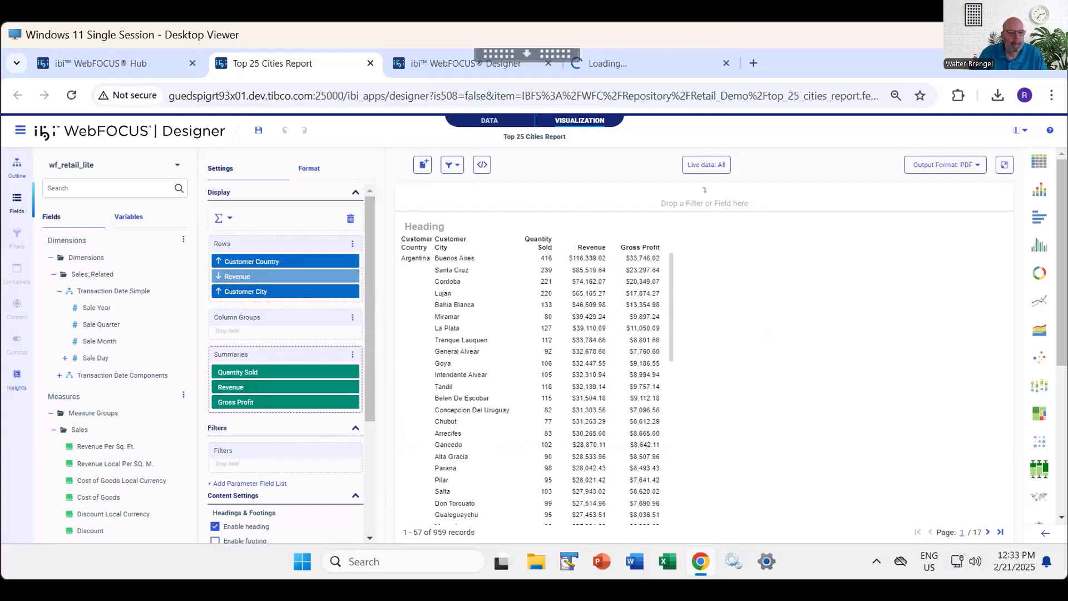
right_click(265, 387)
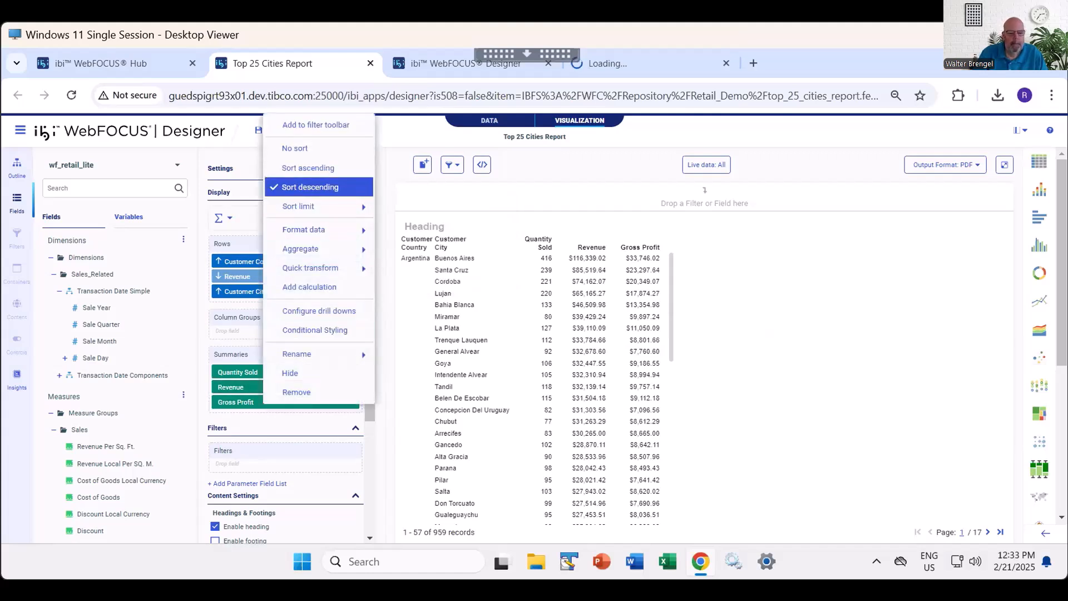
mouse_move(312, 206)
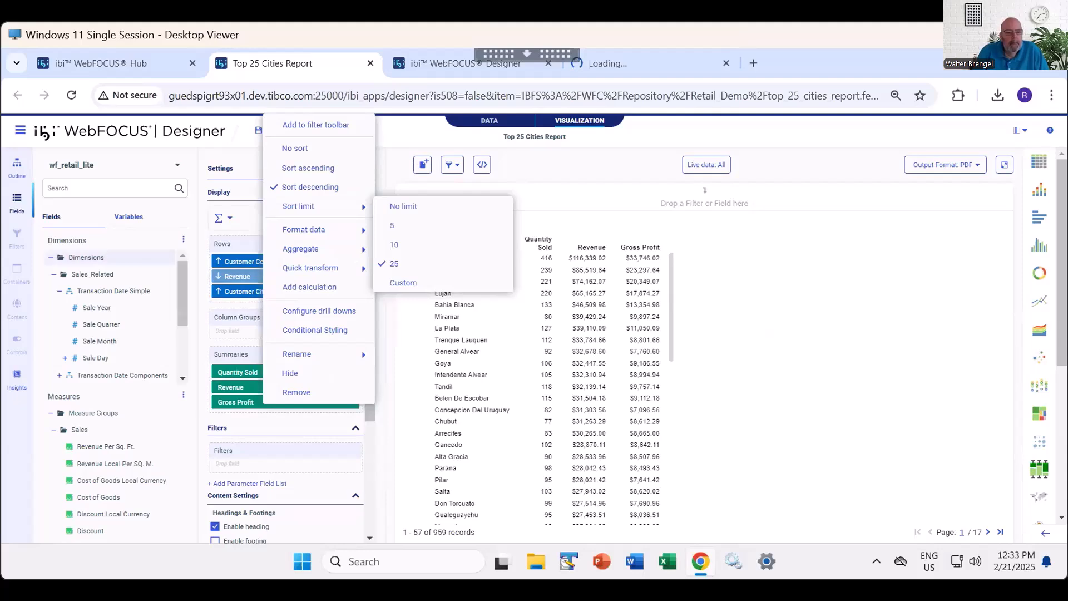
- View the report's source code from its outline, highlight the BY TOTAL HIGHEST 25 line, and close the report
left_click(17, 167)
right_click(75, 182)
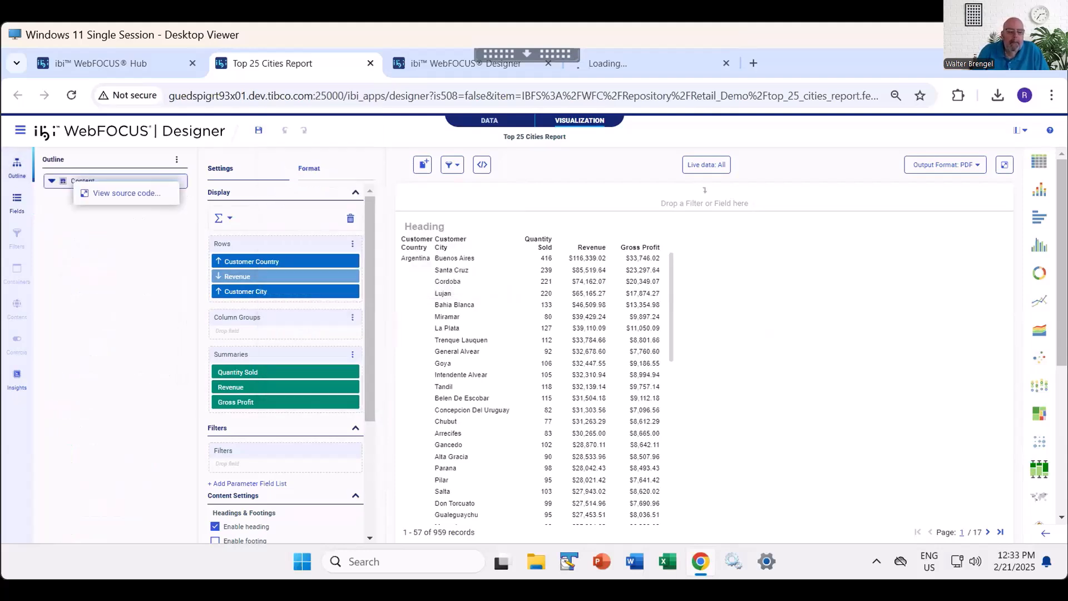
left_click(126, 192)
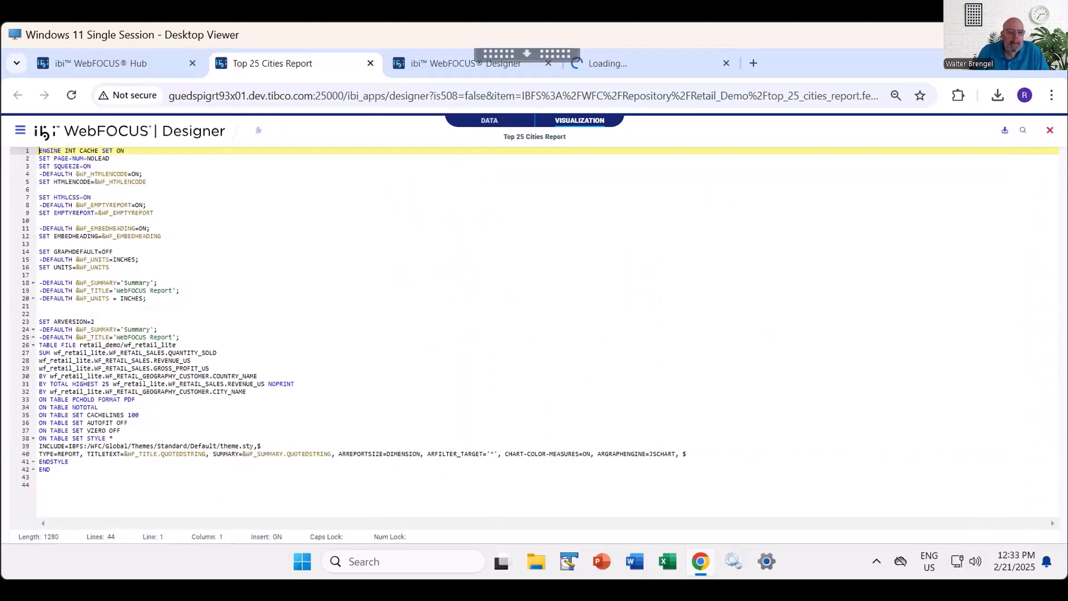
left_click(202, 377)
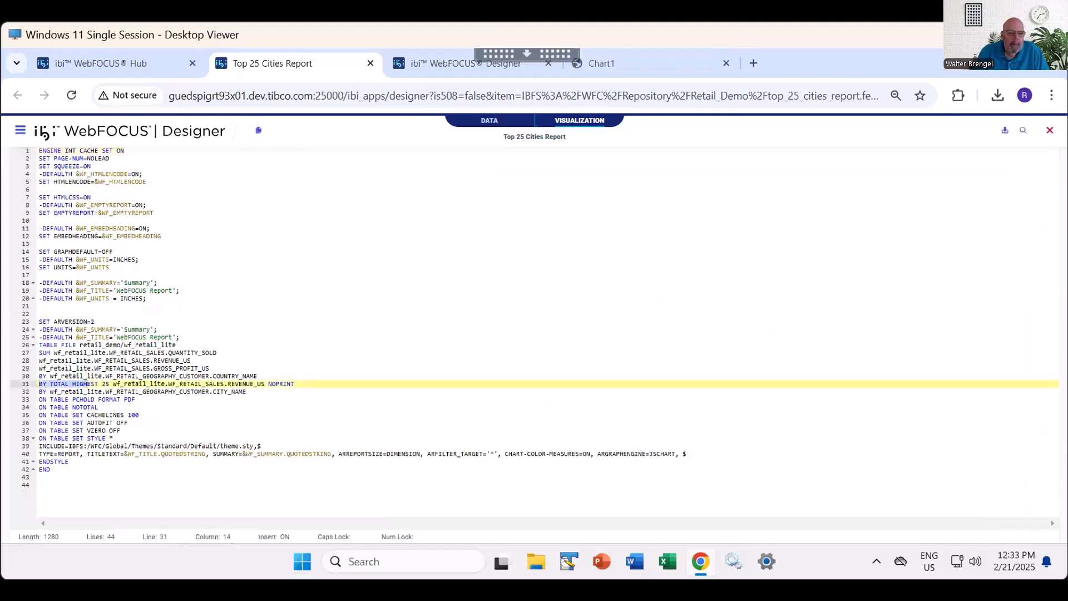
left_click_drag(39, 384, 295, 384)
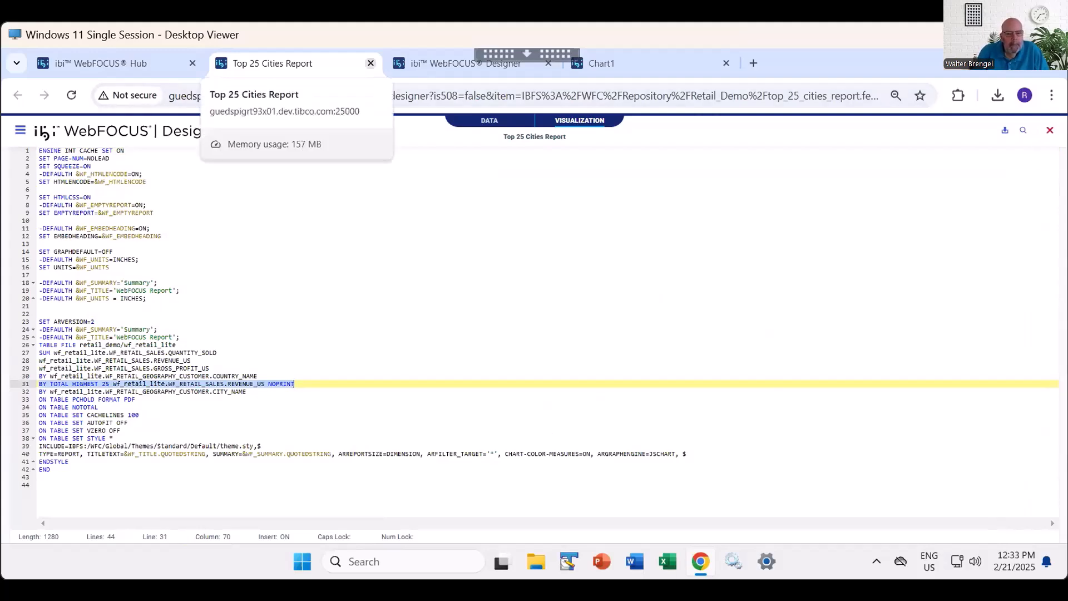
left_click(371, 63)
- Show Page 2 of the AHTML output and set its Customer Country filter to United States
left_click(439, 63)
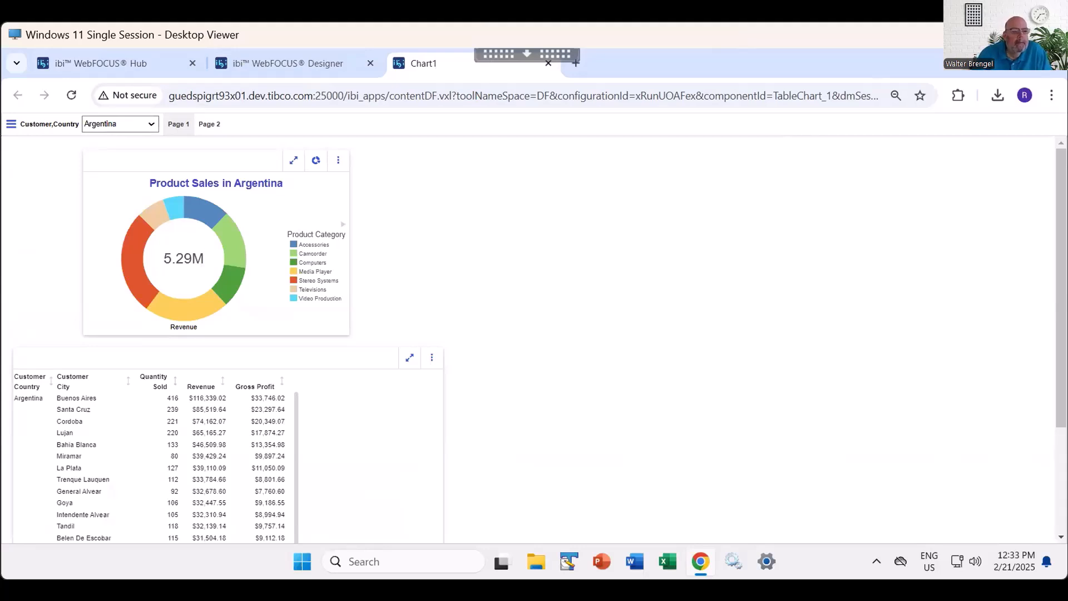
left_click(209, 124)
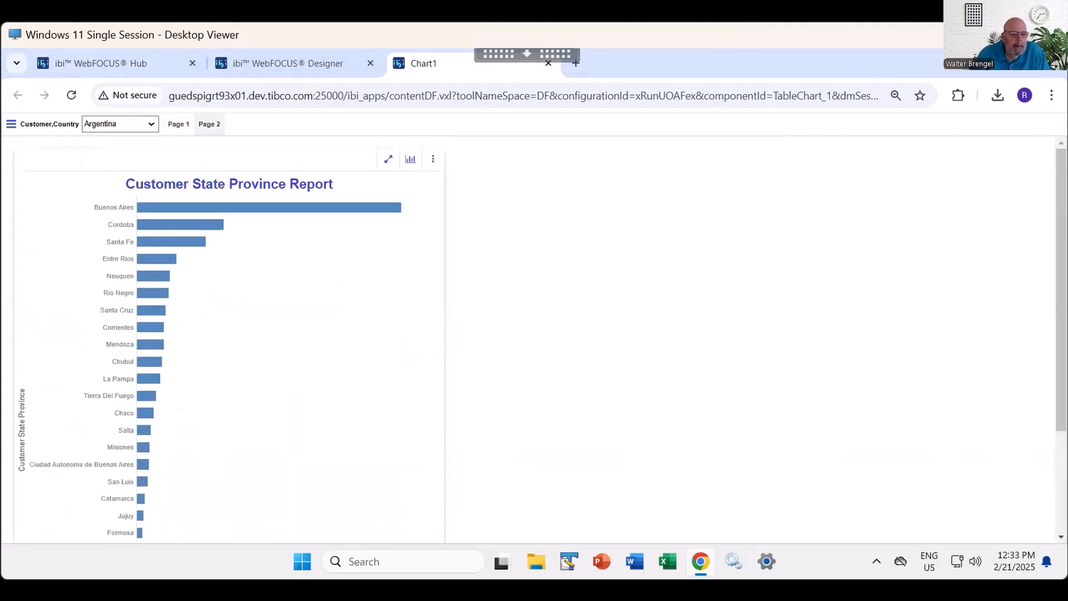
left_click(120, 124)
left_click_drag(155, 222, 155, 406)
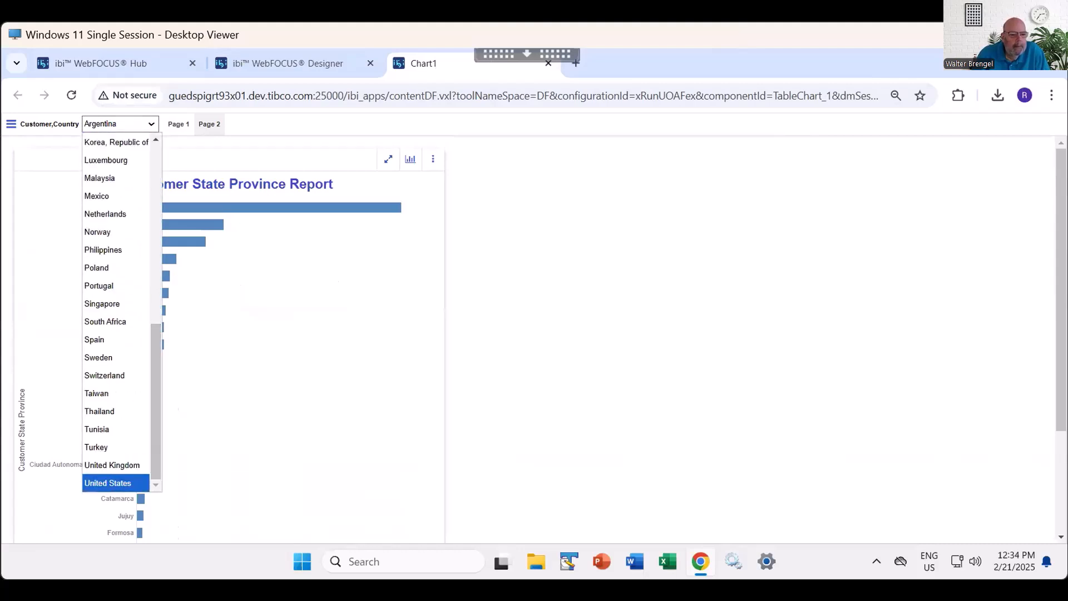
left_click(108, 483)
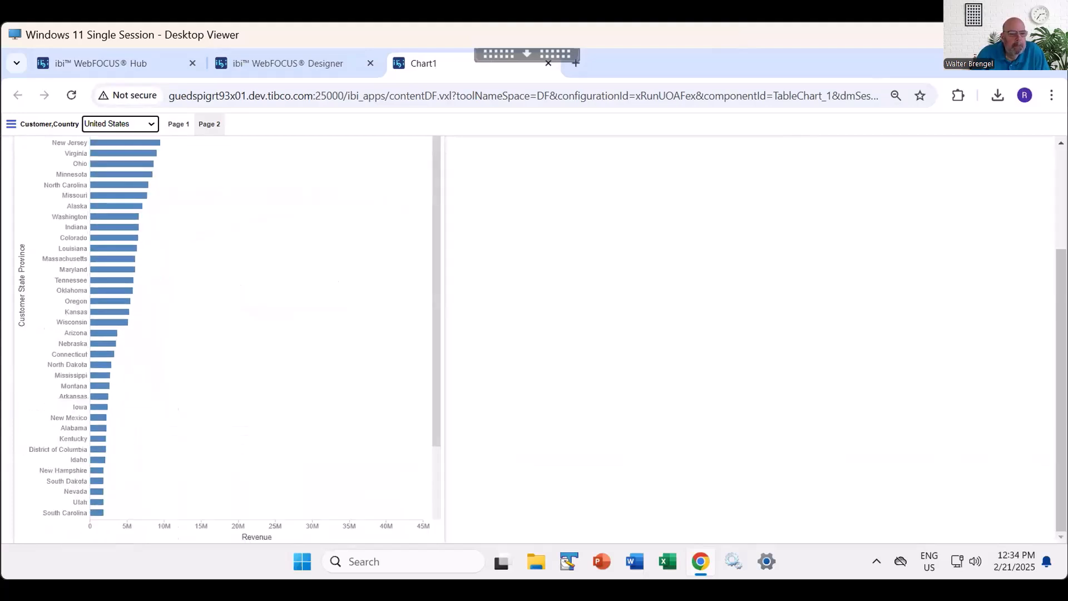
- Examine the product sales chart and the cities report on Page 1 of the AHTML output for United States
left_click(179, 124)
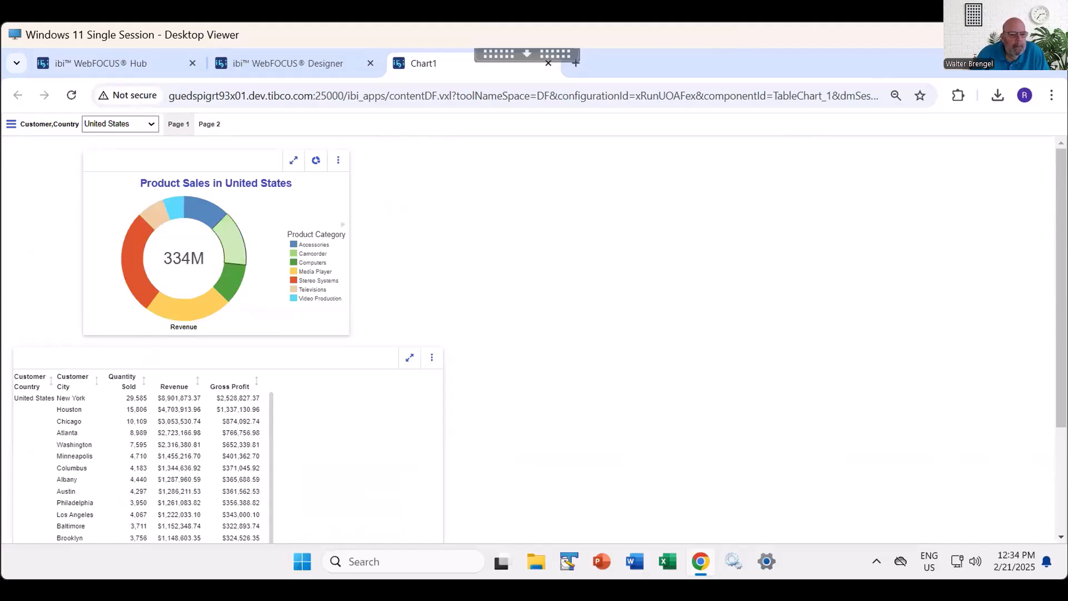
scroll(222, 334, "down", 3)
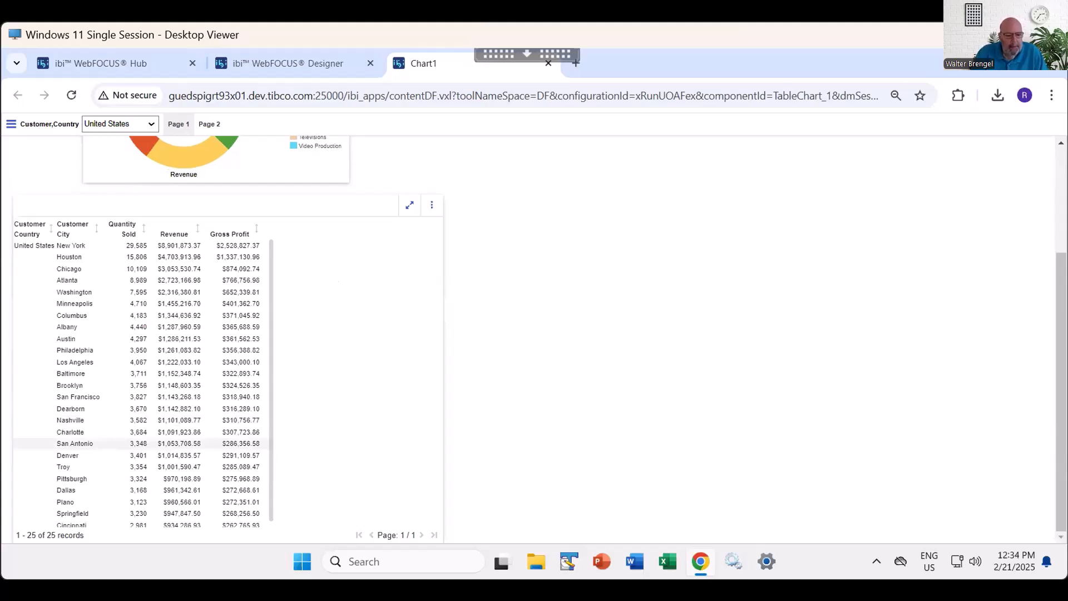
scroll(222, 333, "up", 3)
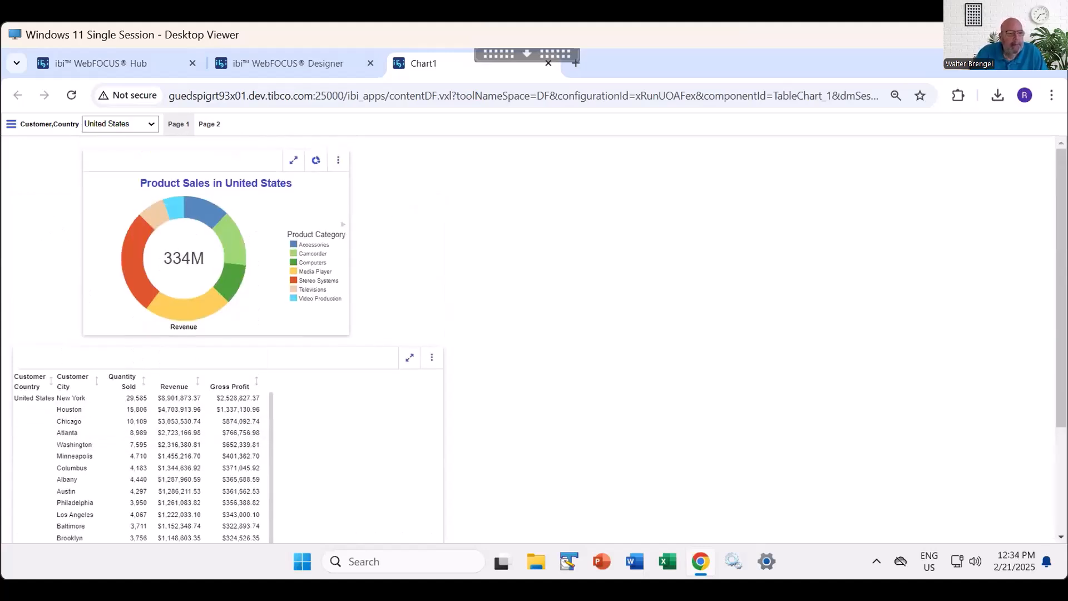